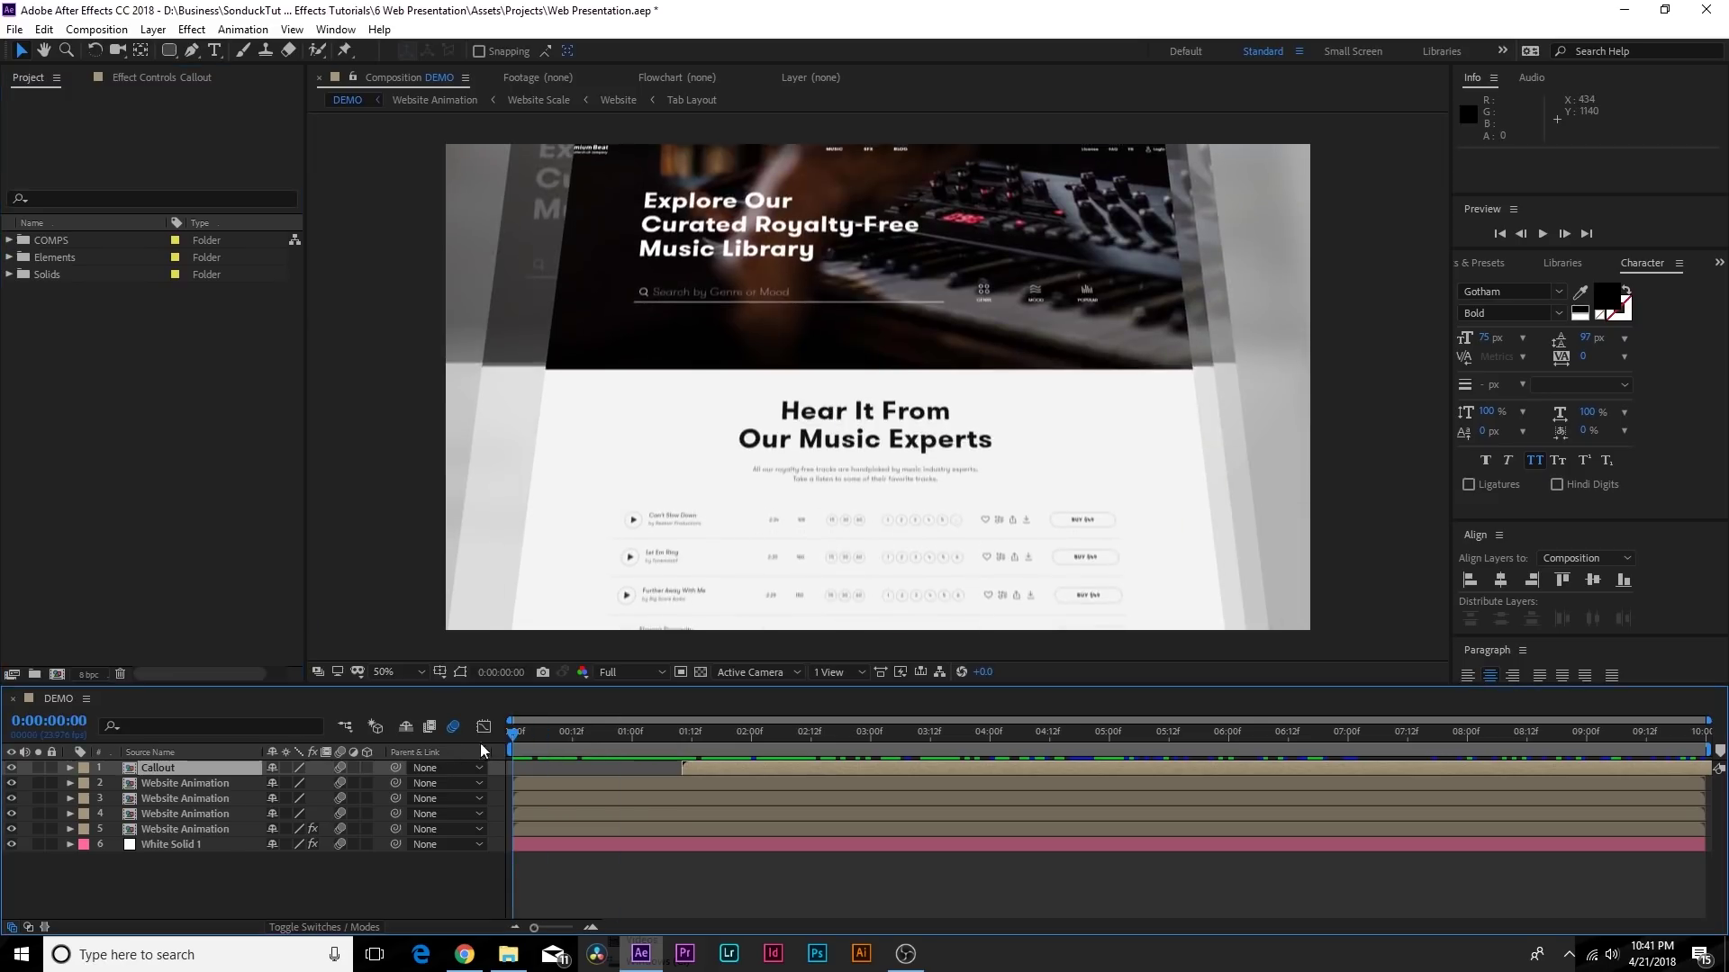
Scrub the DEMO composition's timeline to preview the tilted PremiumBeat promo animation
drag(479, 743, 537, 771)
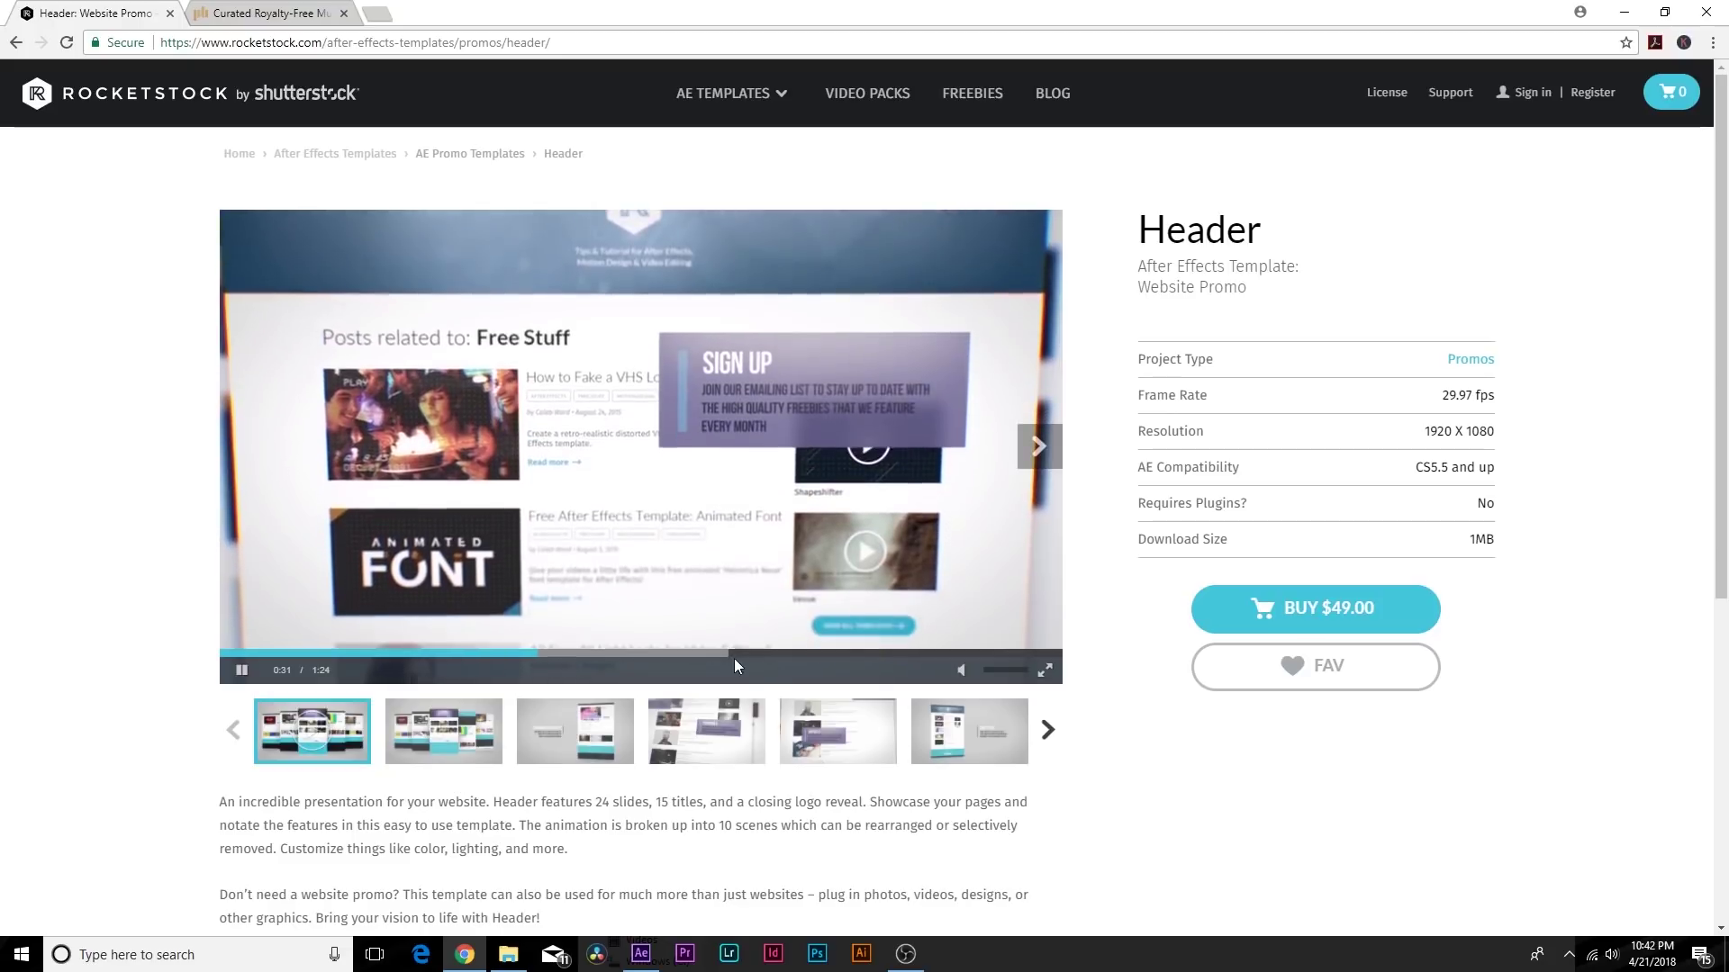
Skip ahead in the RocketStock Header preview video, pause it, and minimize Chrome
click(698, 652)
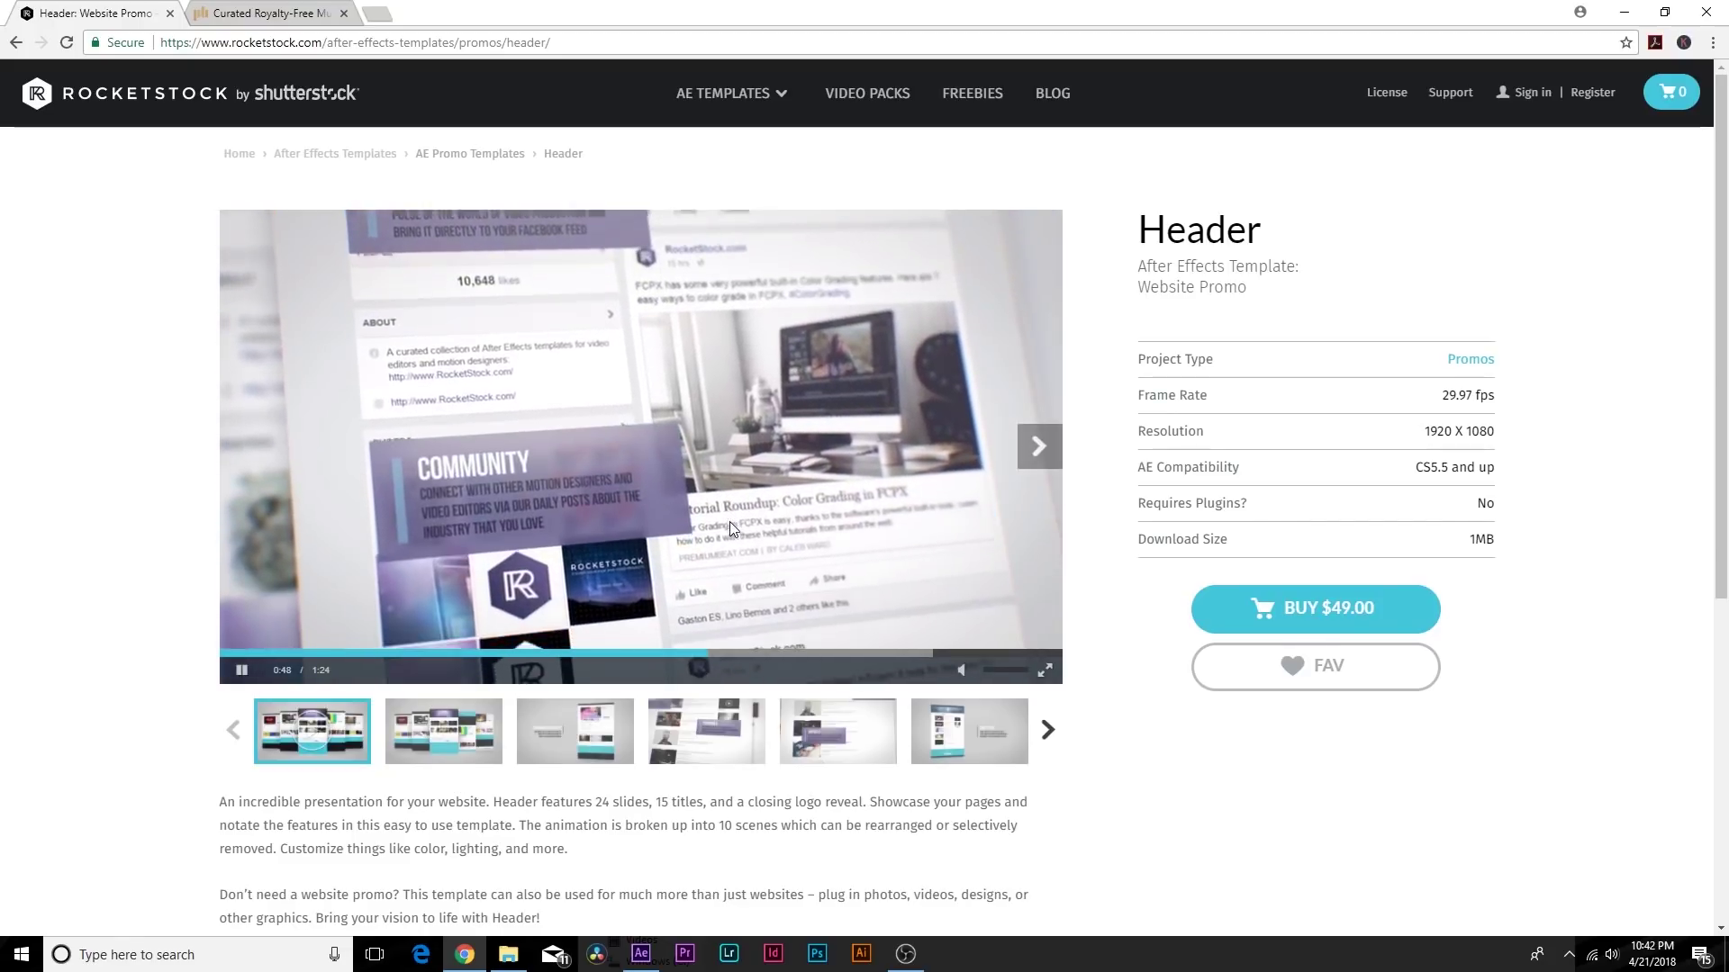
click(729, 521)
click(1624, 11)
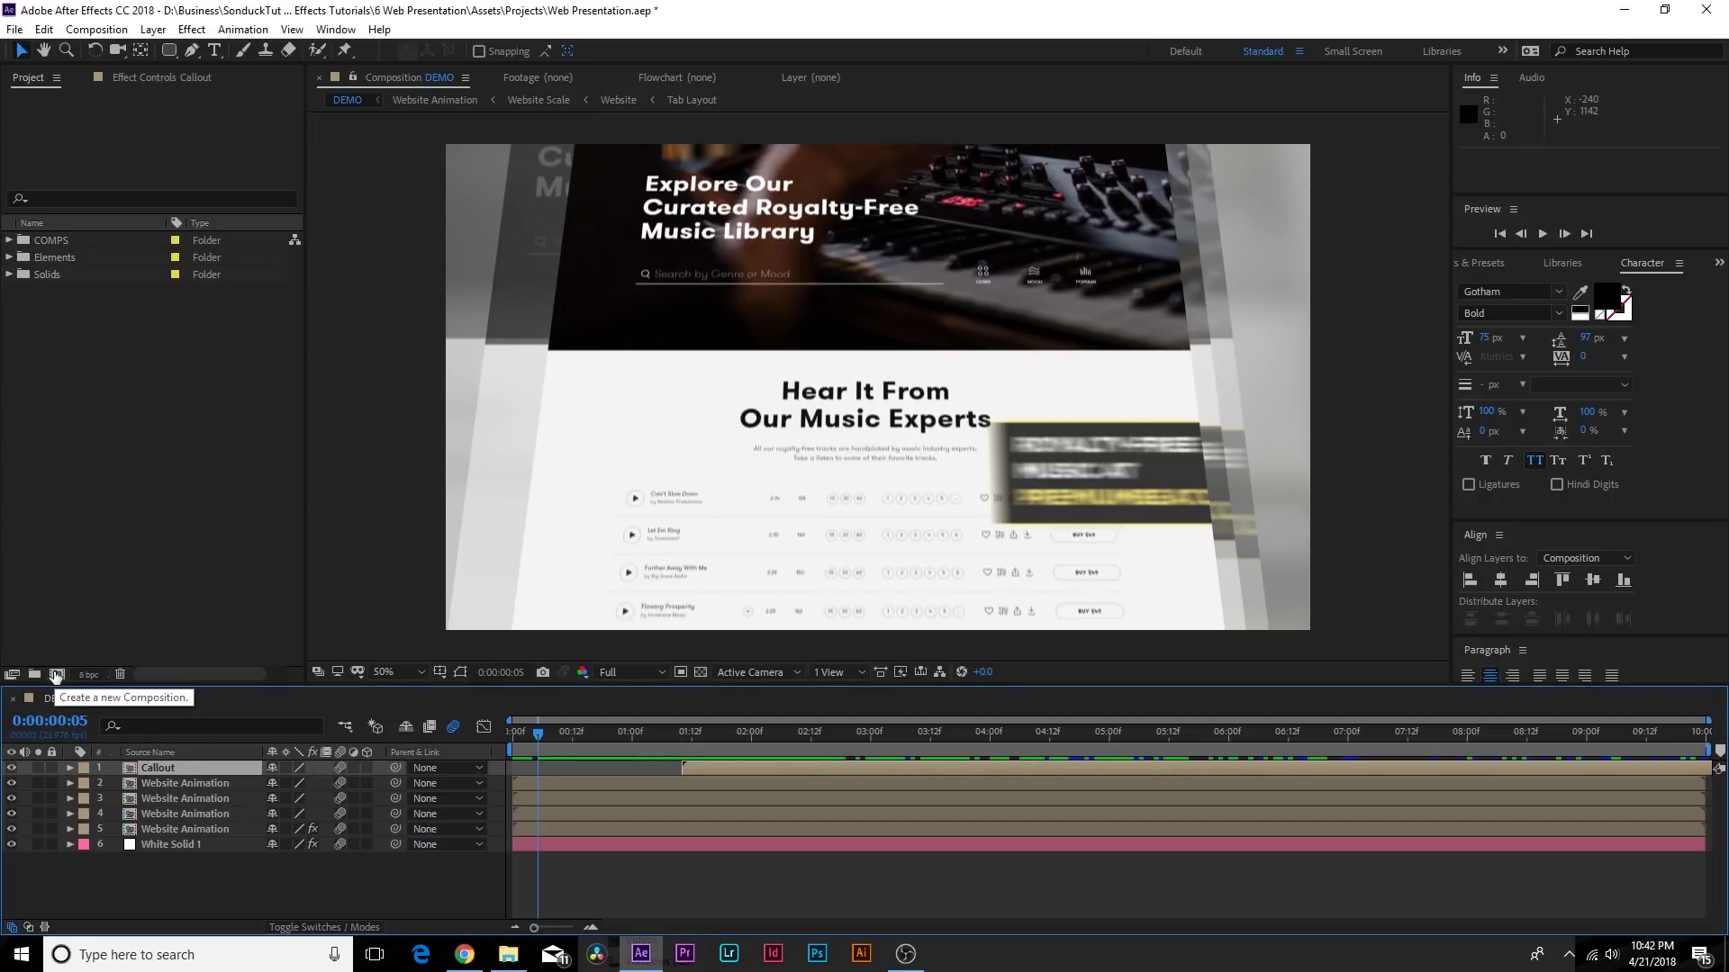
Make a new composition called TUT sized 1920 by 1080 pixels
click(56, 674)
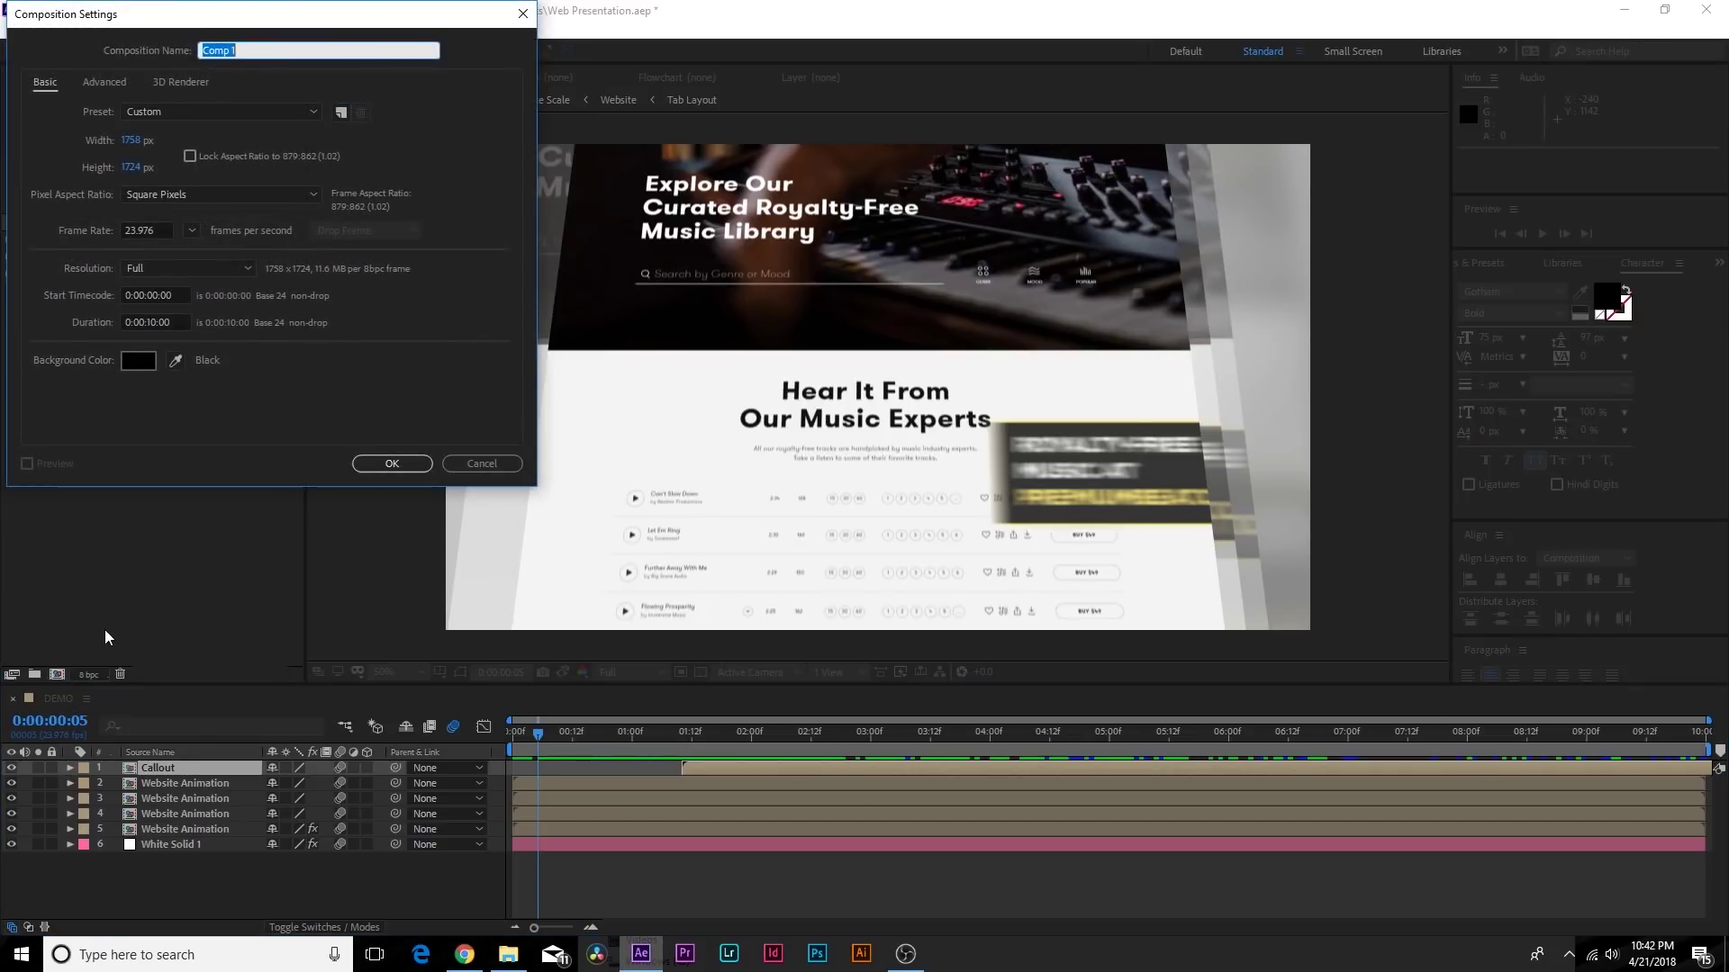
text(TUT)
click(131, 141)
text(1920)
key(Tab)
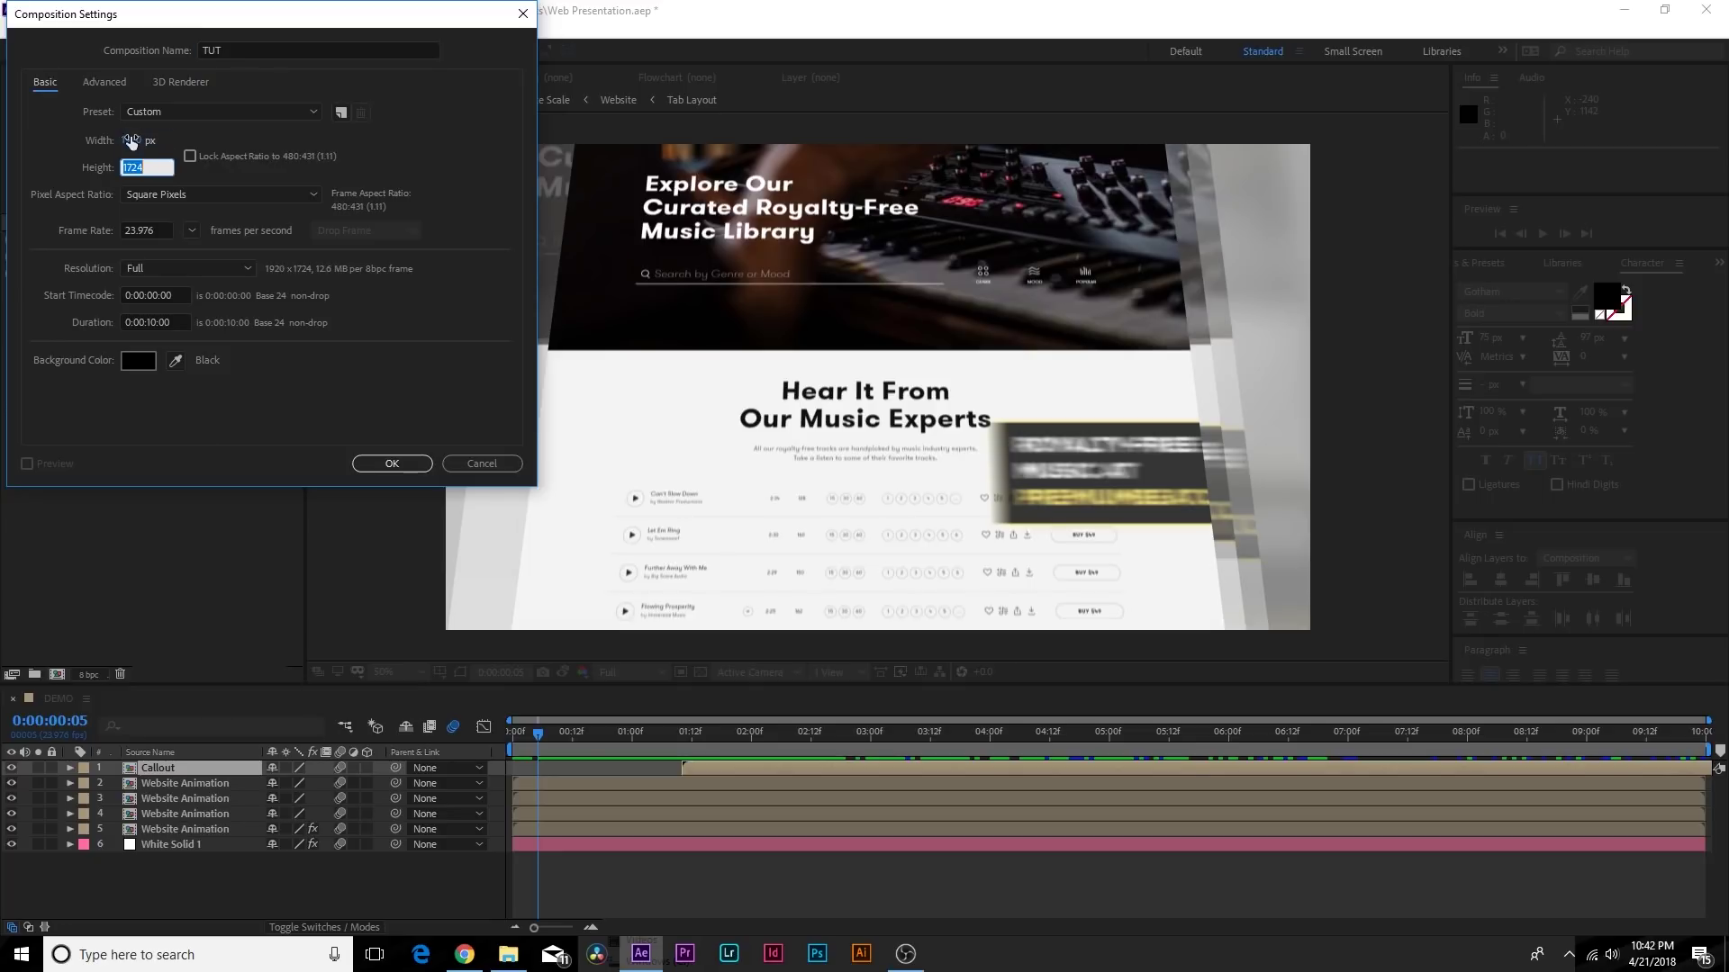
text(1080)
click(398, 464)
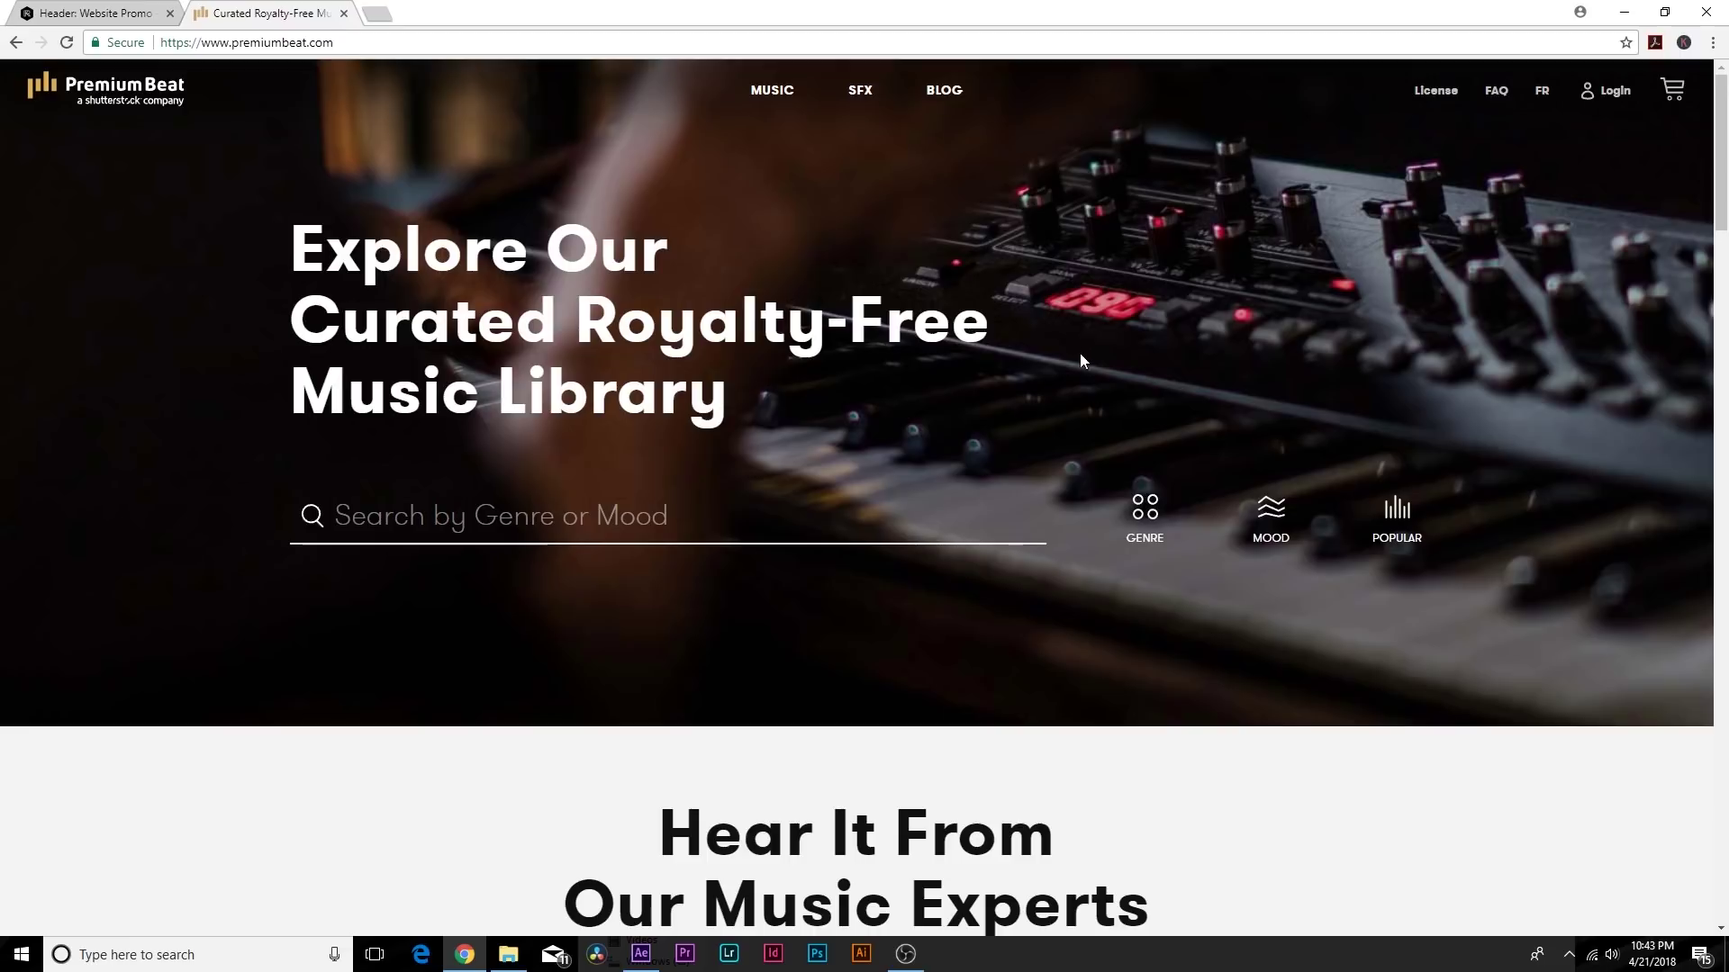
Scroll down the PremiumBeat homepage to its signup form
scroll(1197, 343, down, 9)
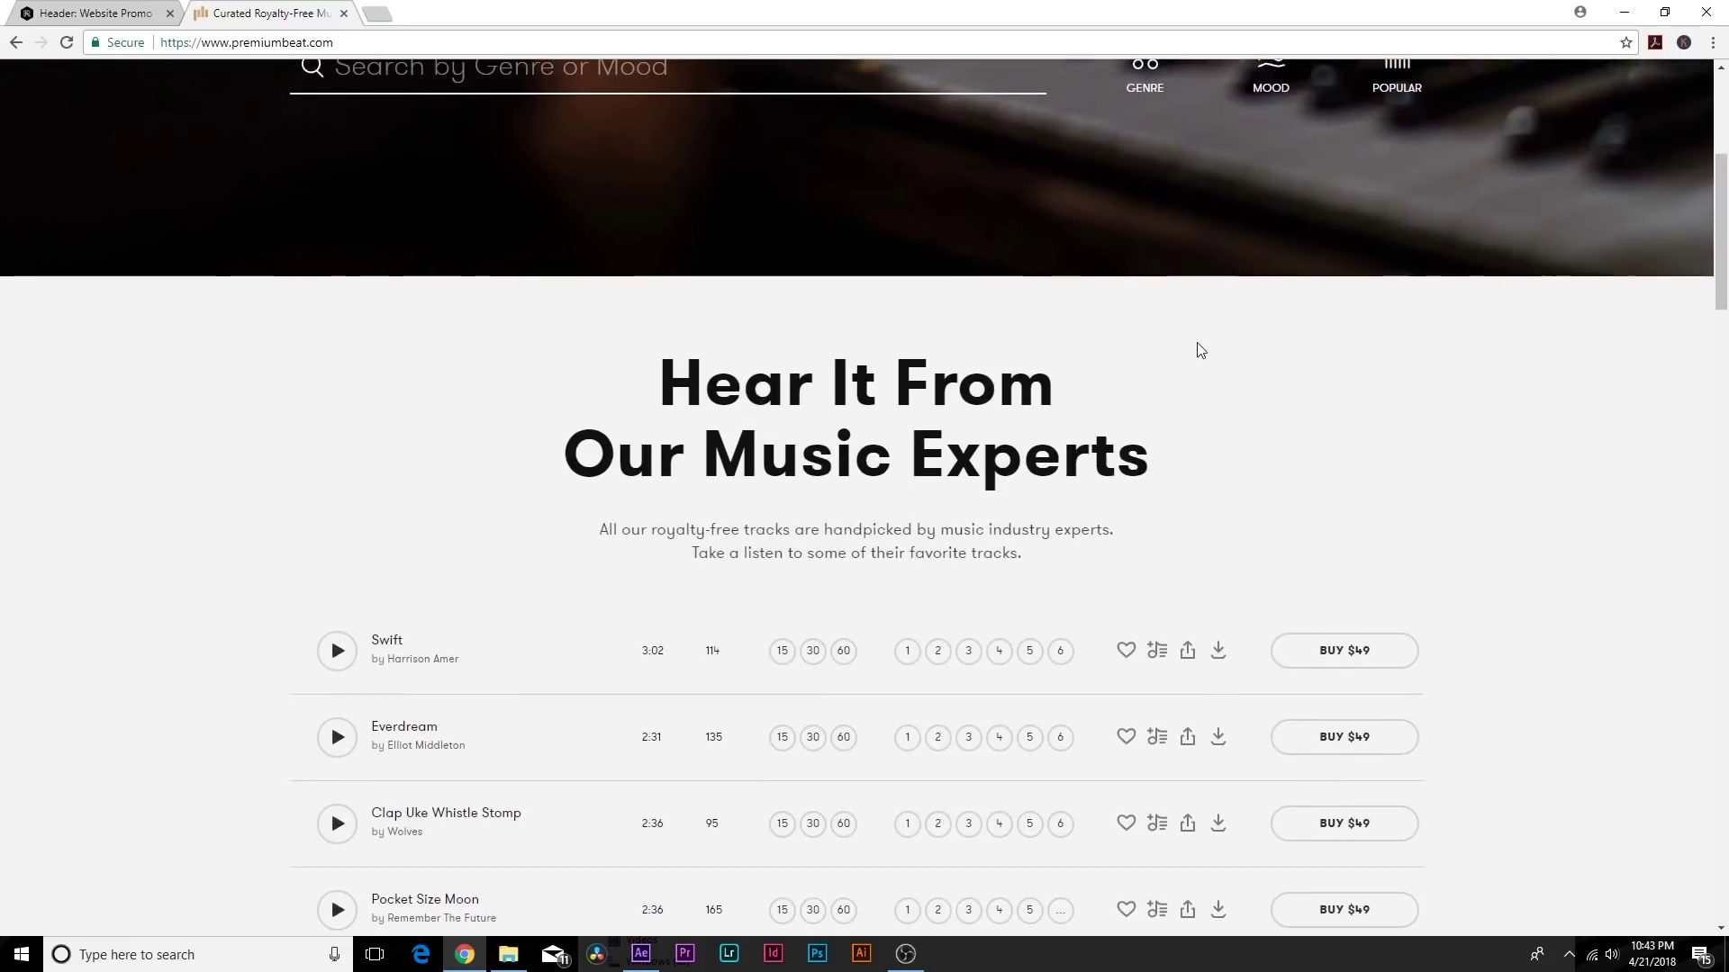
scroll(1205, 364, down, 4)
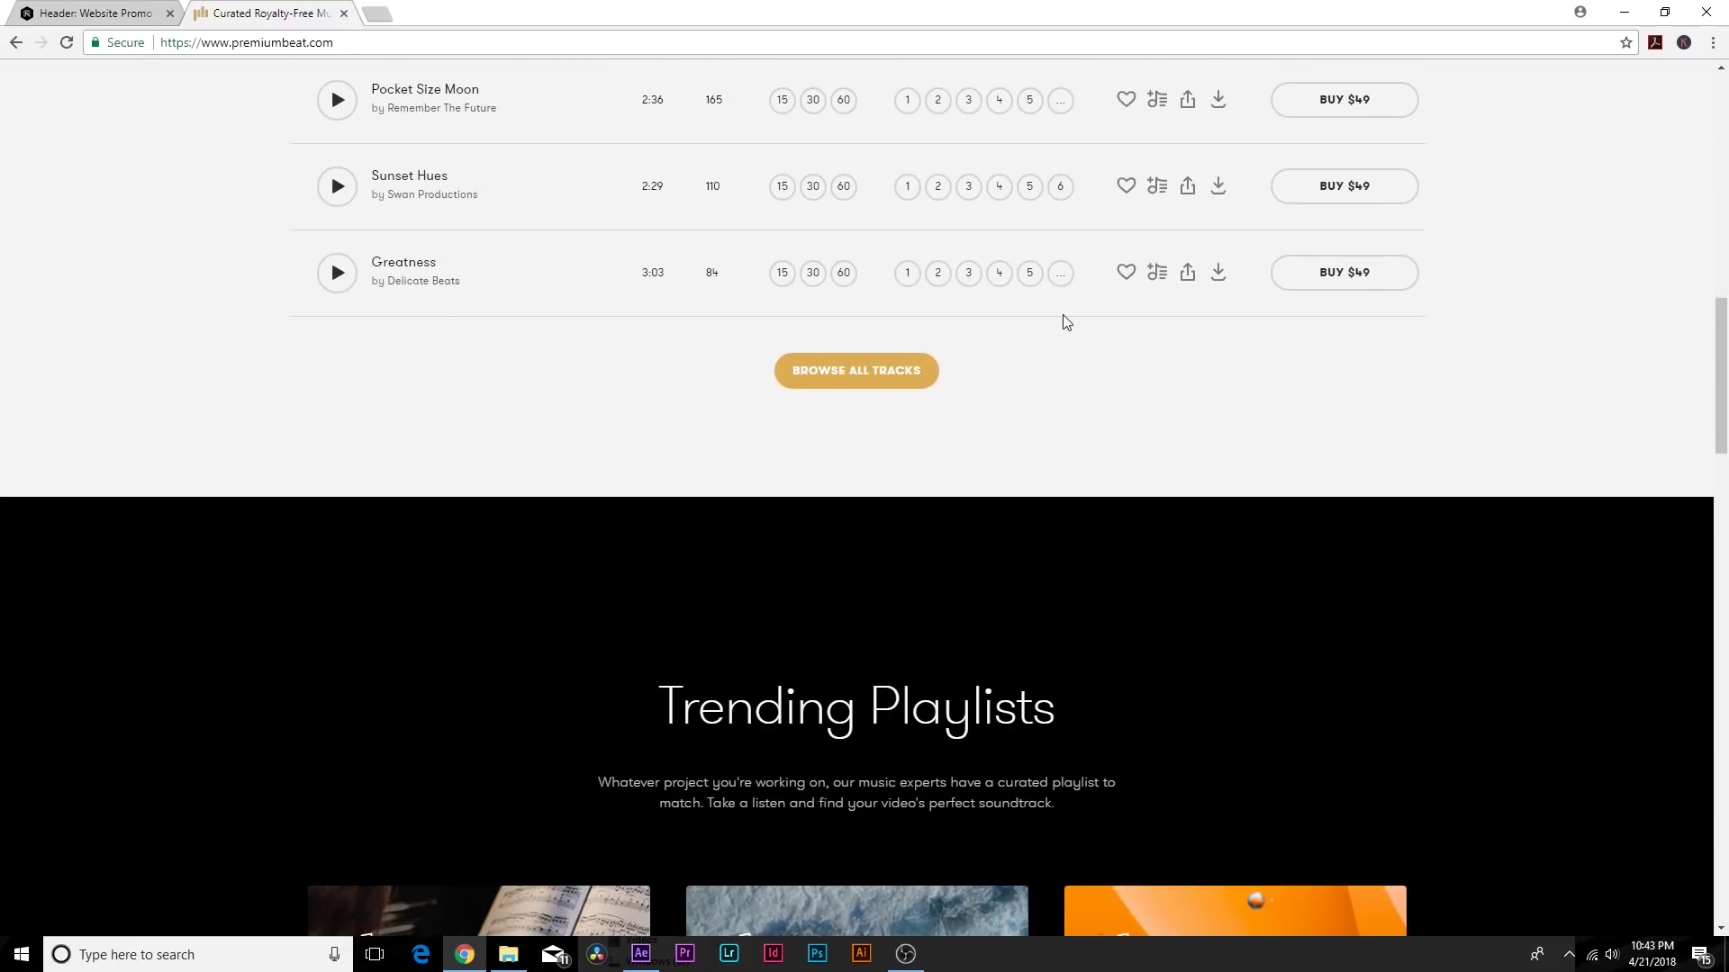
scroll(1069, 294, down, 4)
scroll(1077, 328, down, 4)
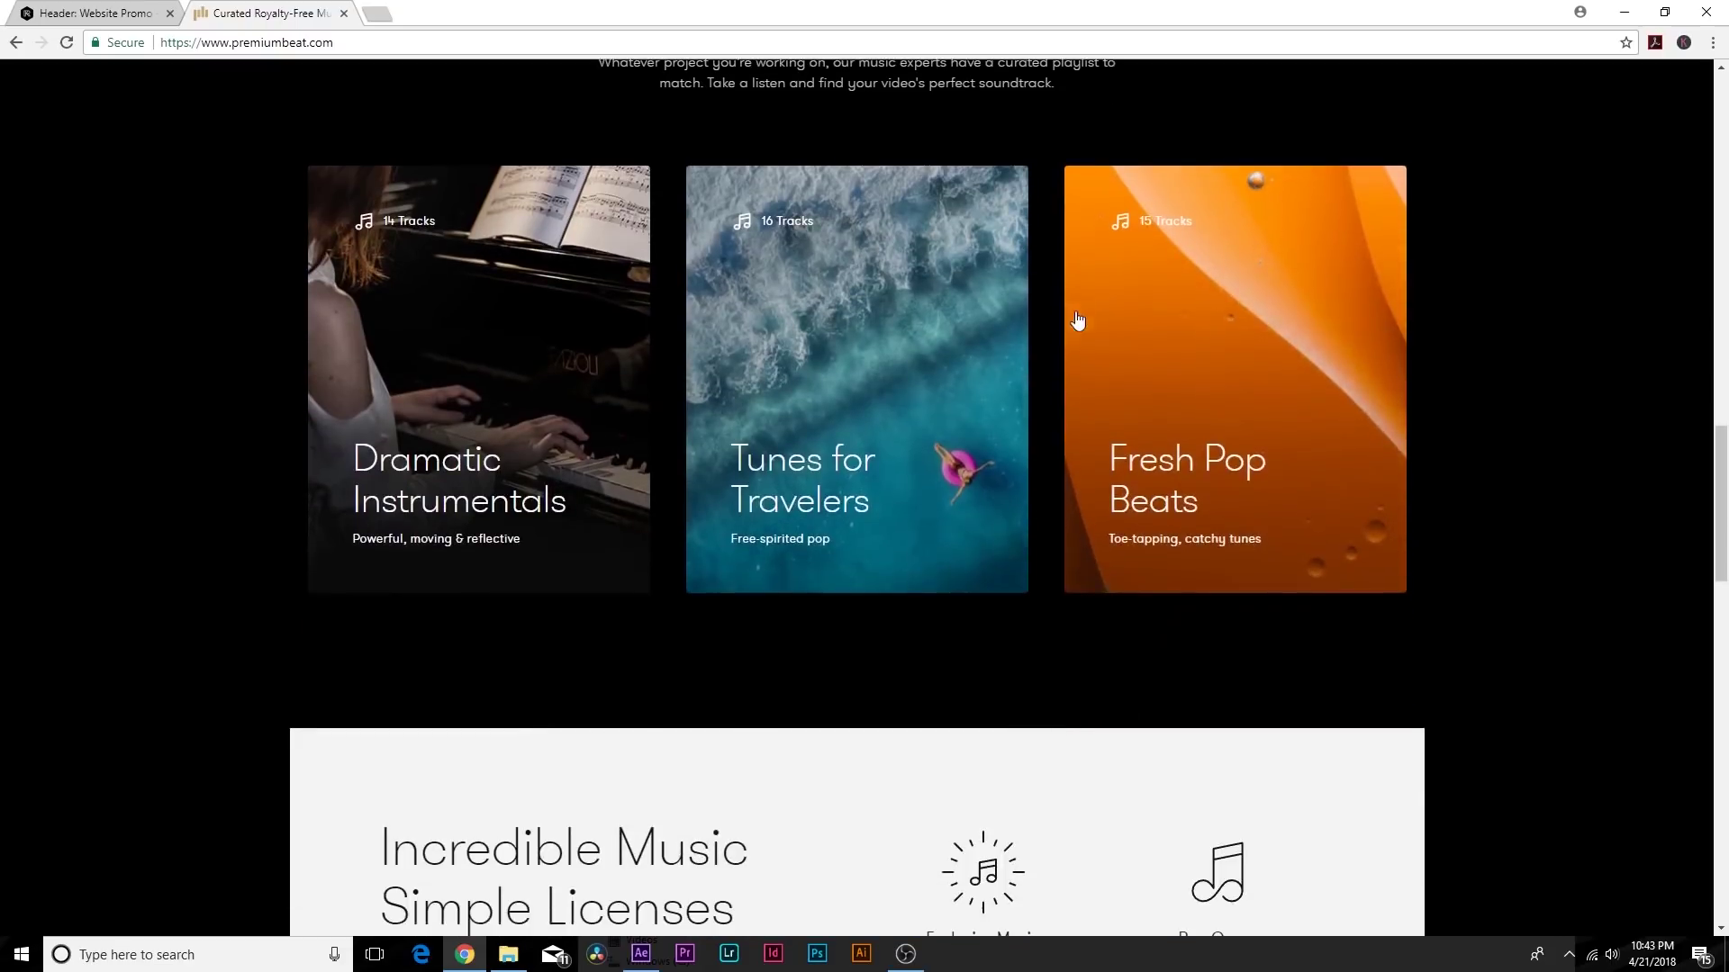
scroll(1260, 342, down, 14)
scroll(1185, 371, down, 3)
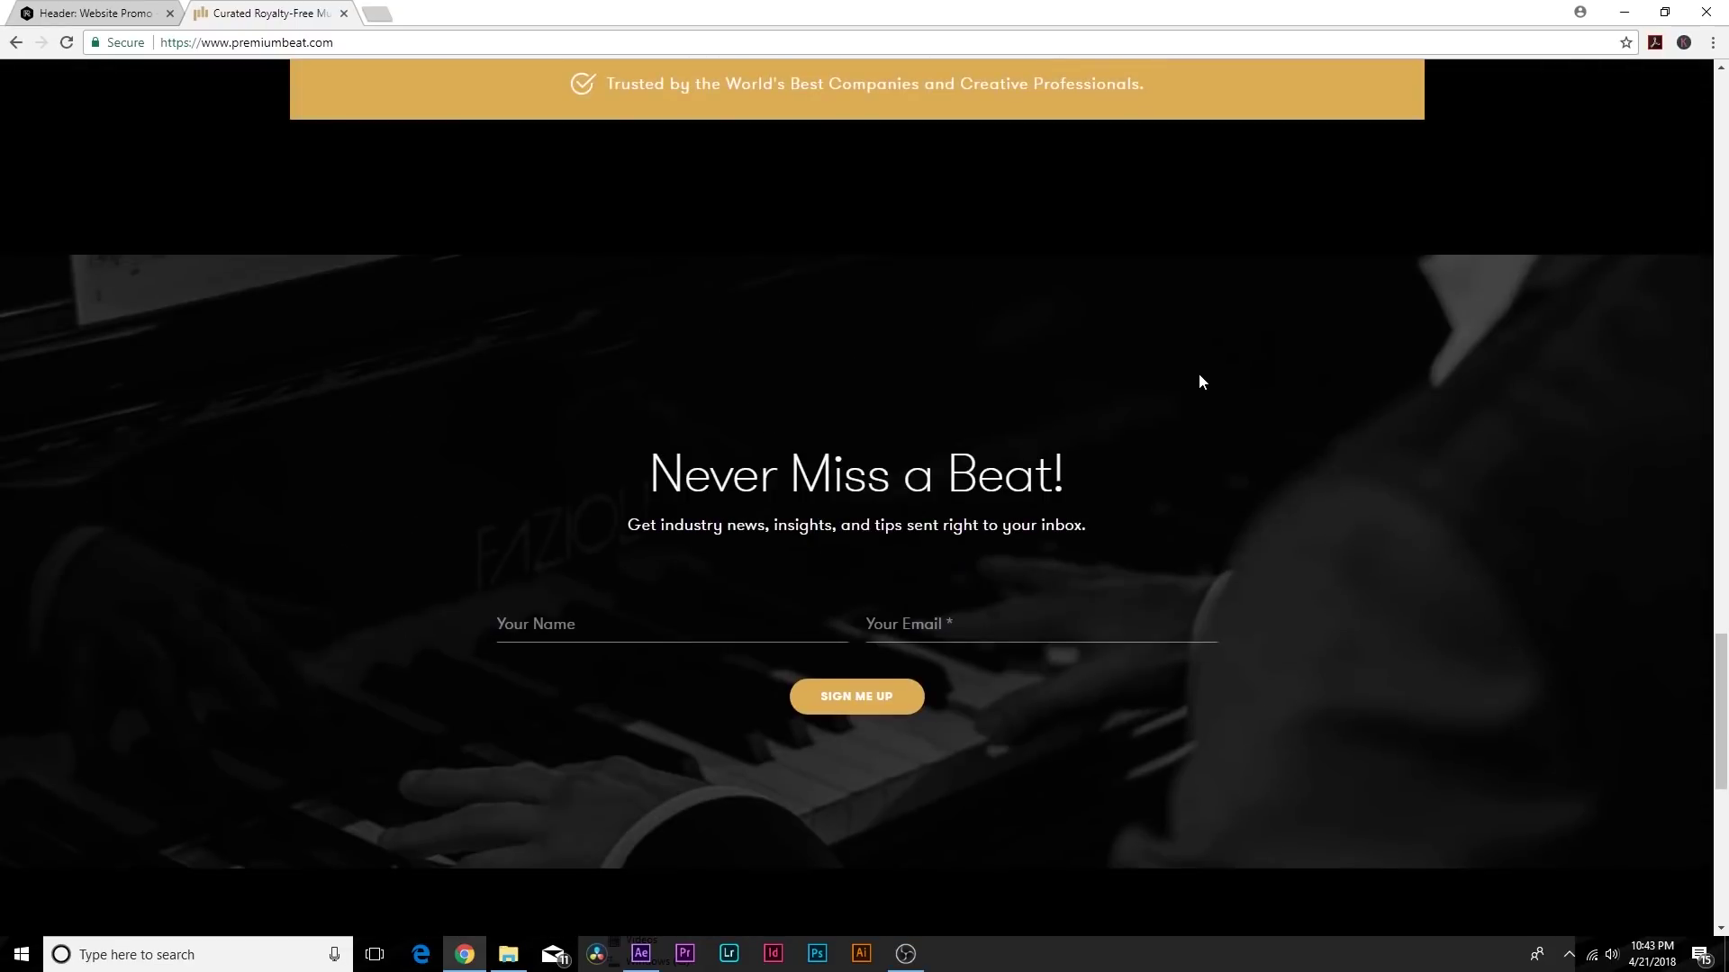
Back in After Effects, expand the Elements folder and view Screenshot (1) through (9).png in turn
key(alt+Tab)
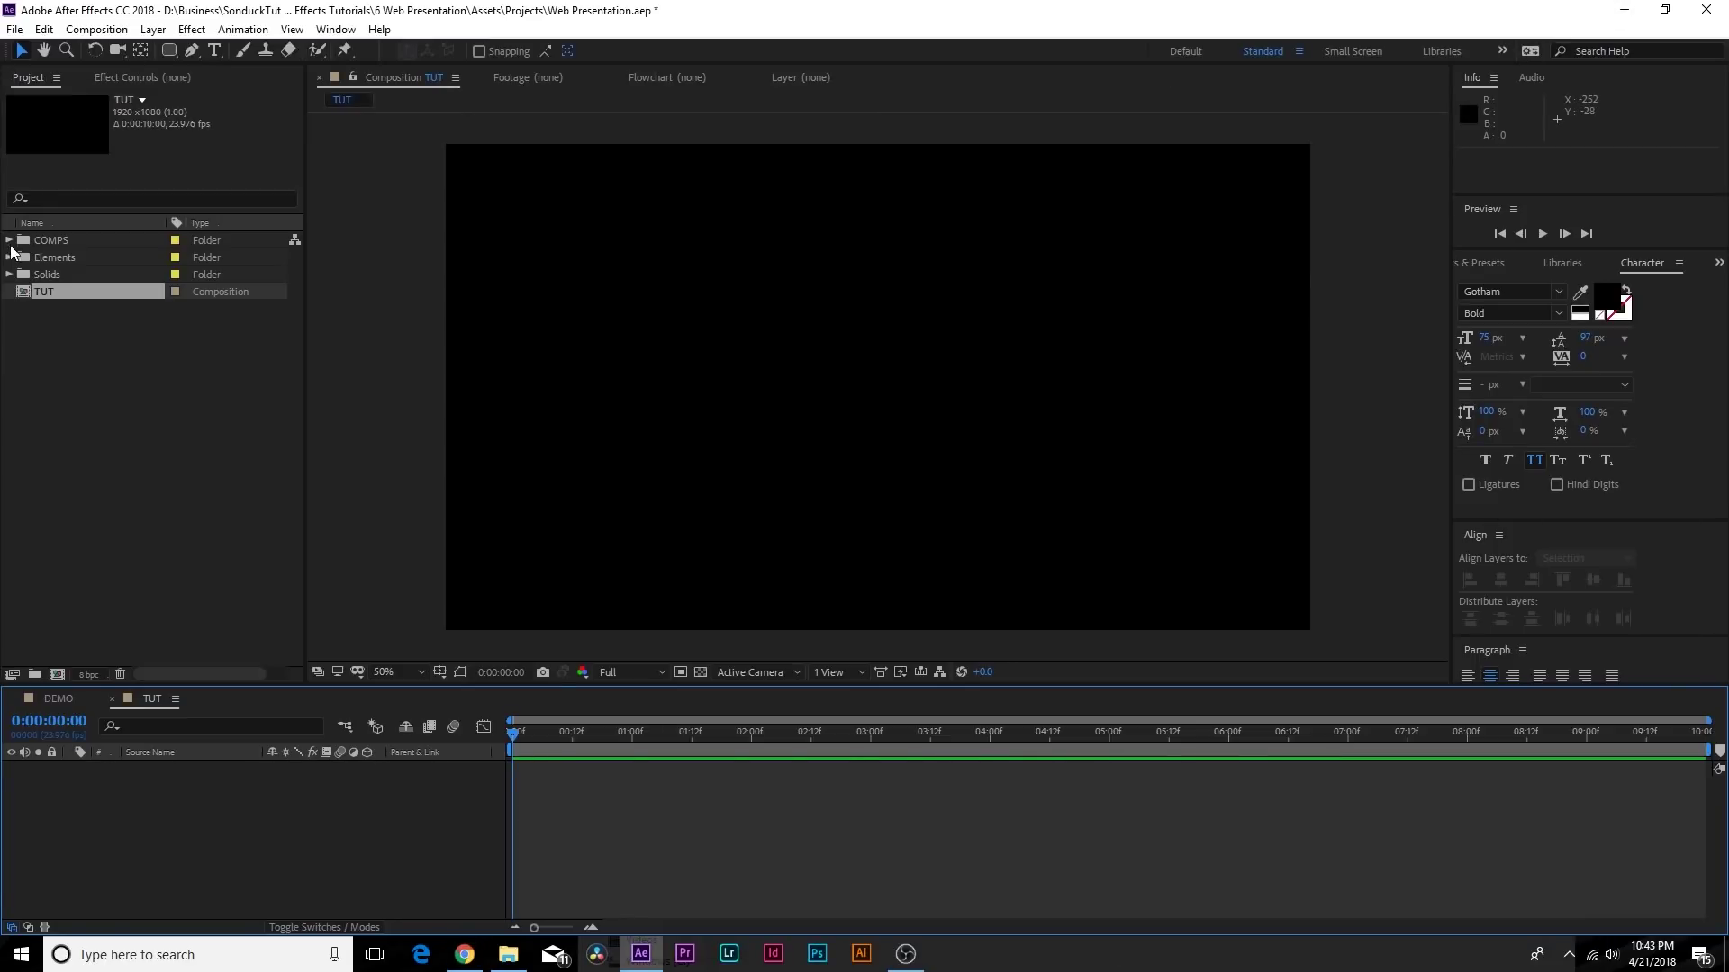
click(9, 257)
double_click(42, 276)
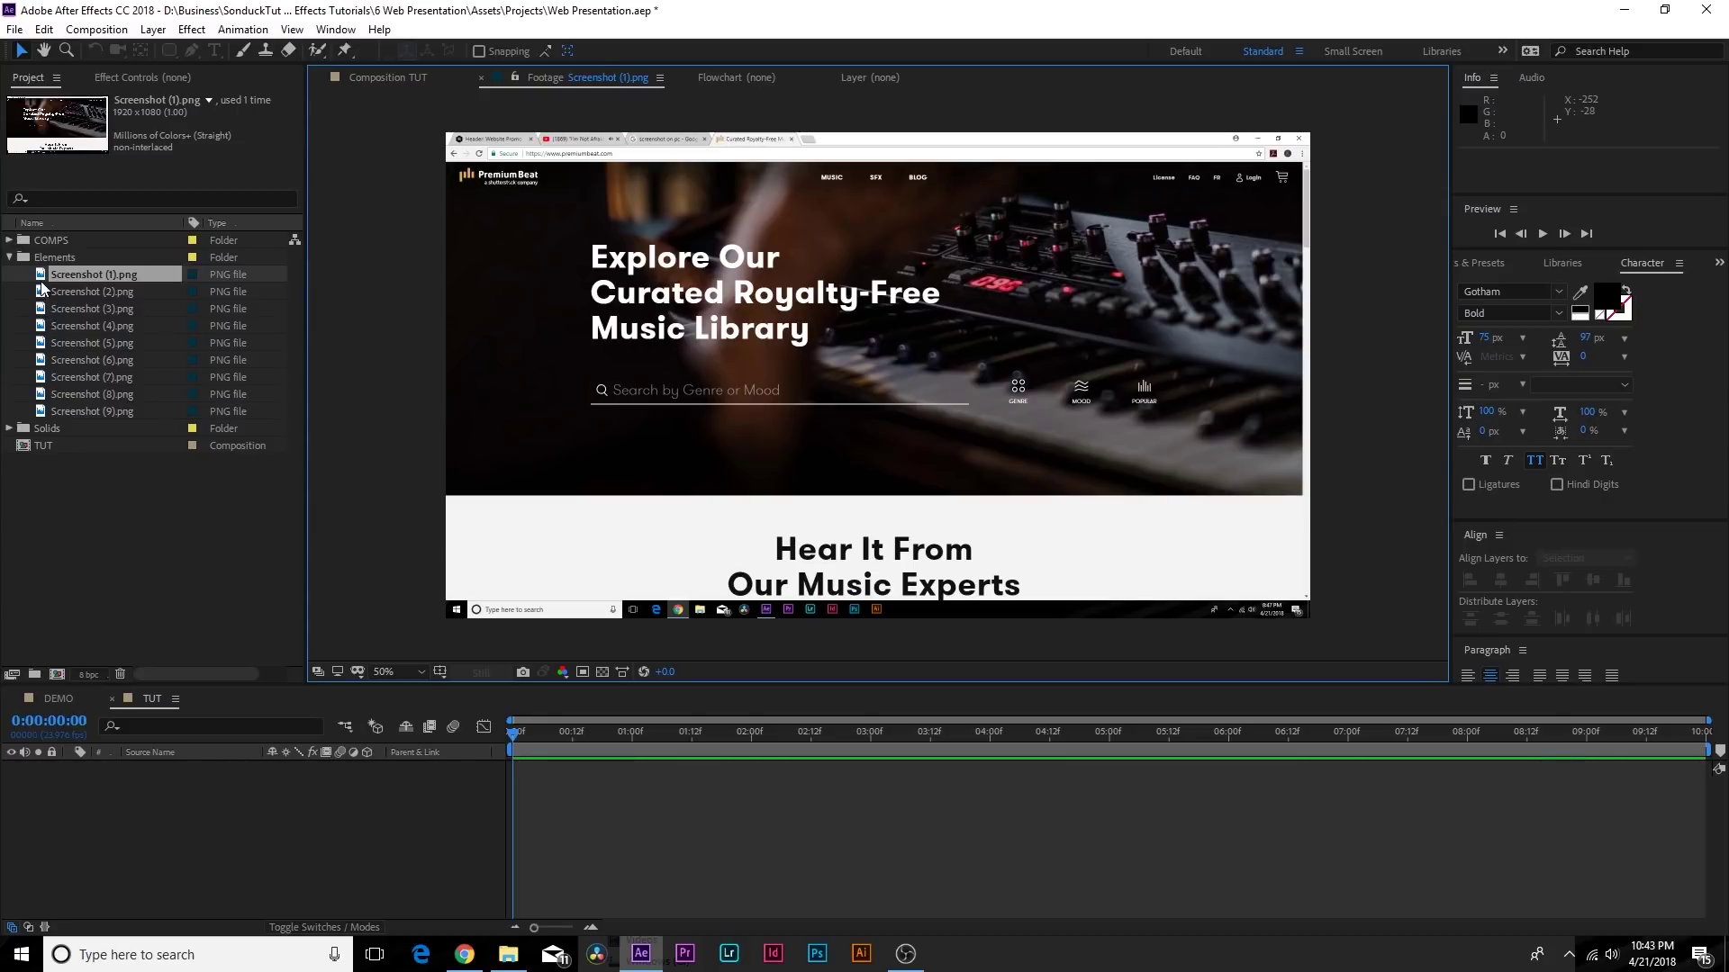
double_click(41, 291)
double_click(42, 310)
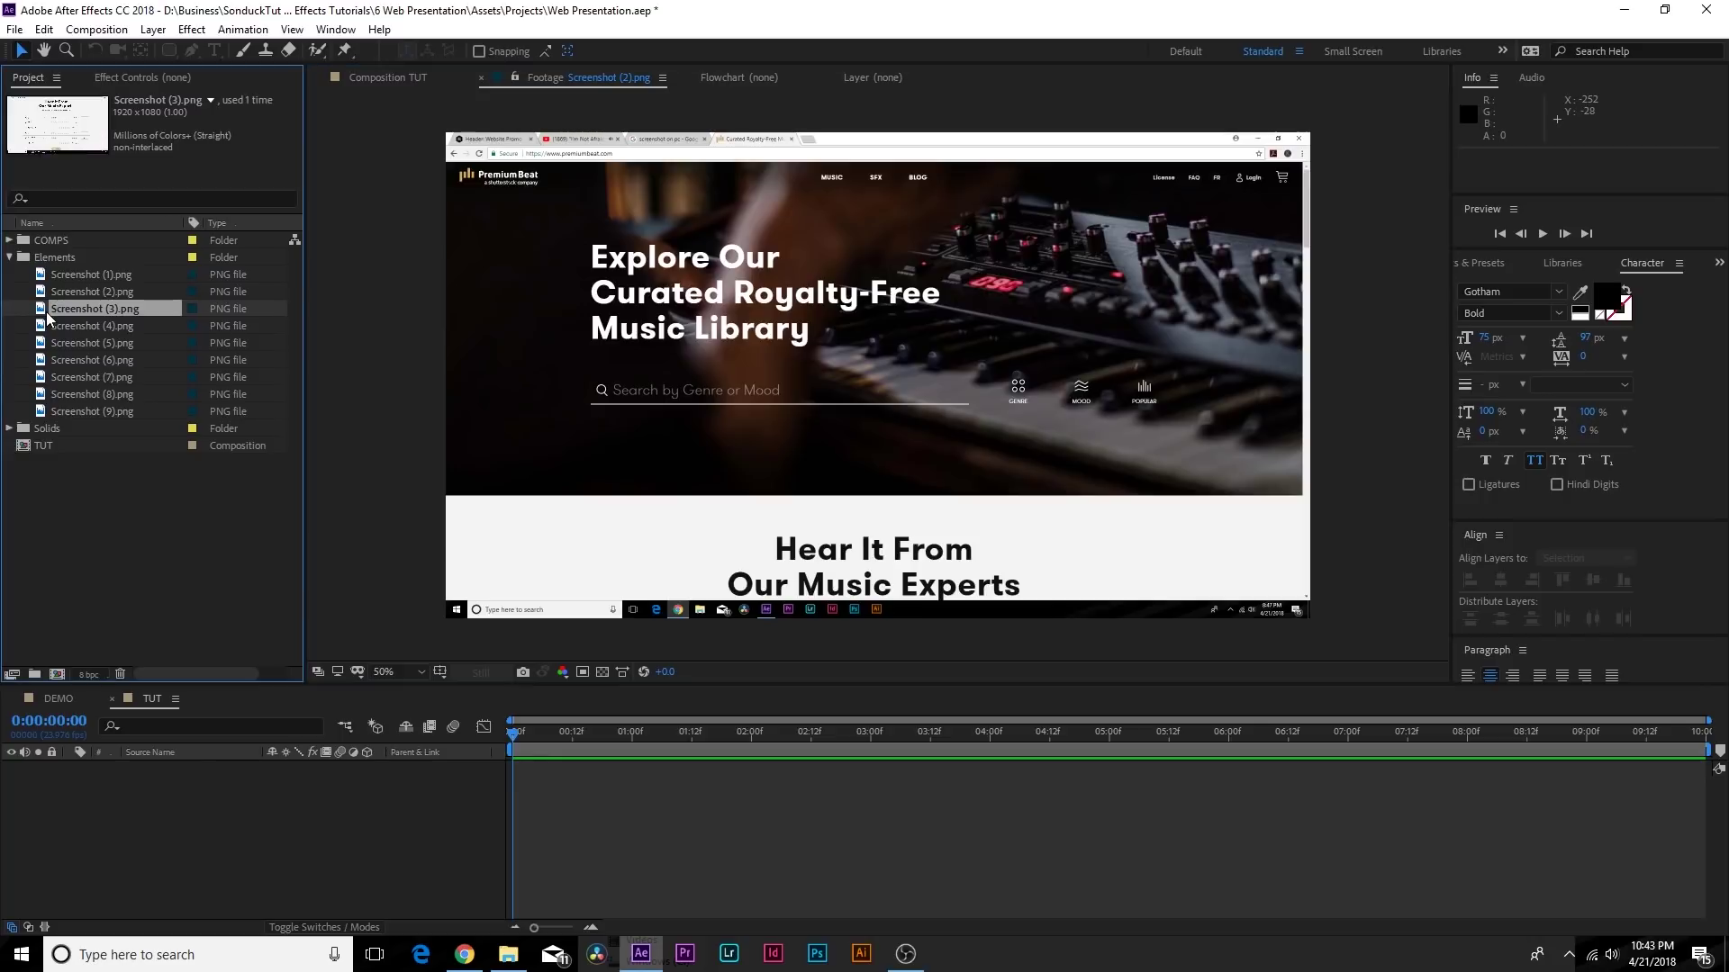
double_click(50, 328)
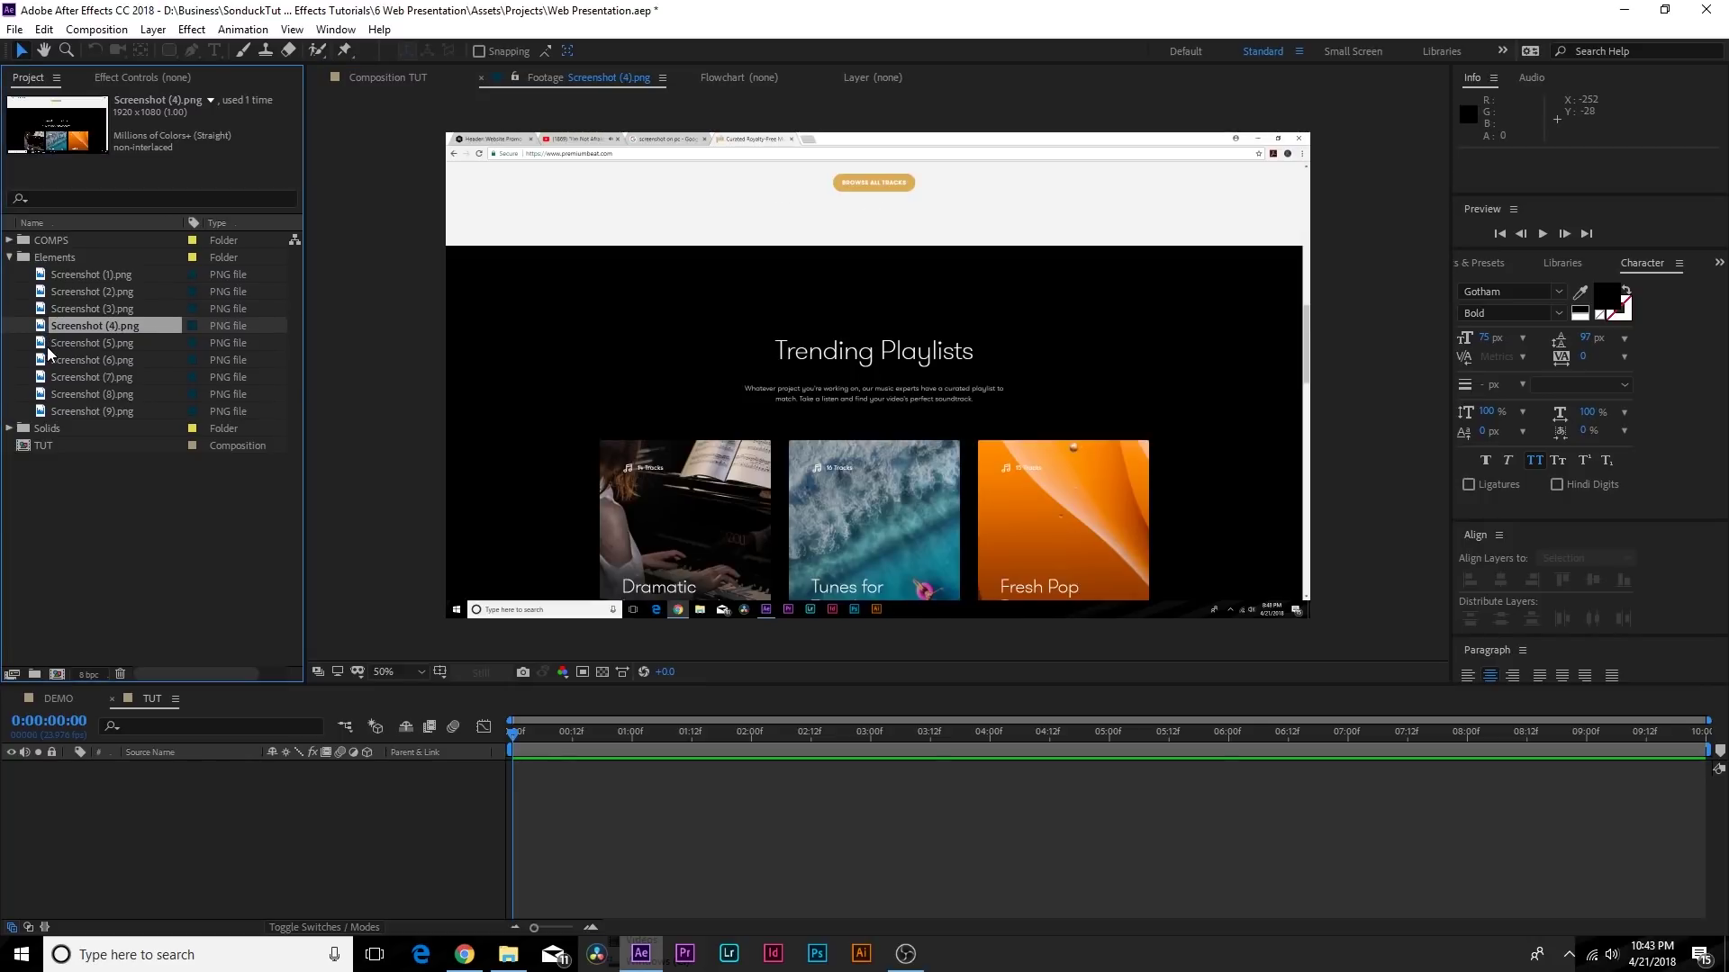
double_click(42, 345)
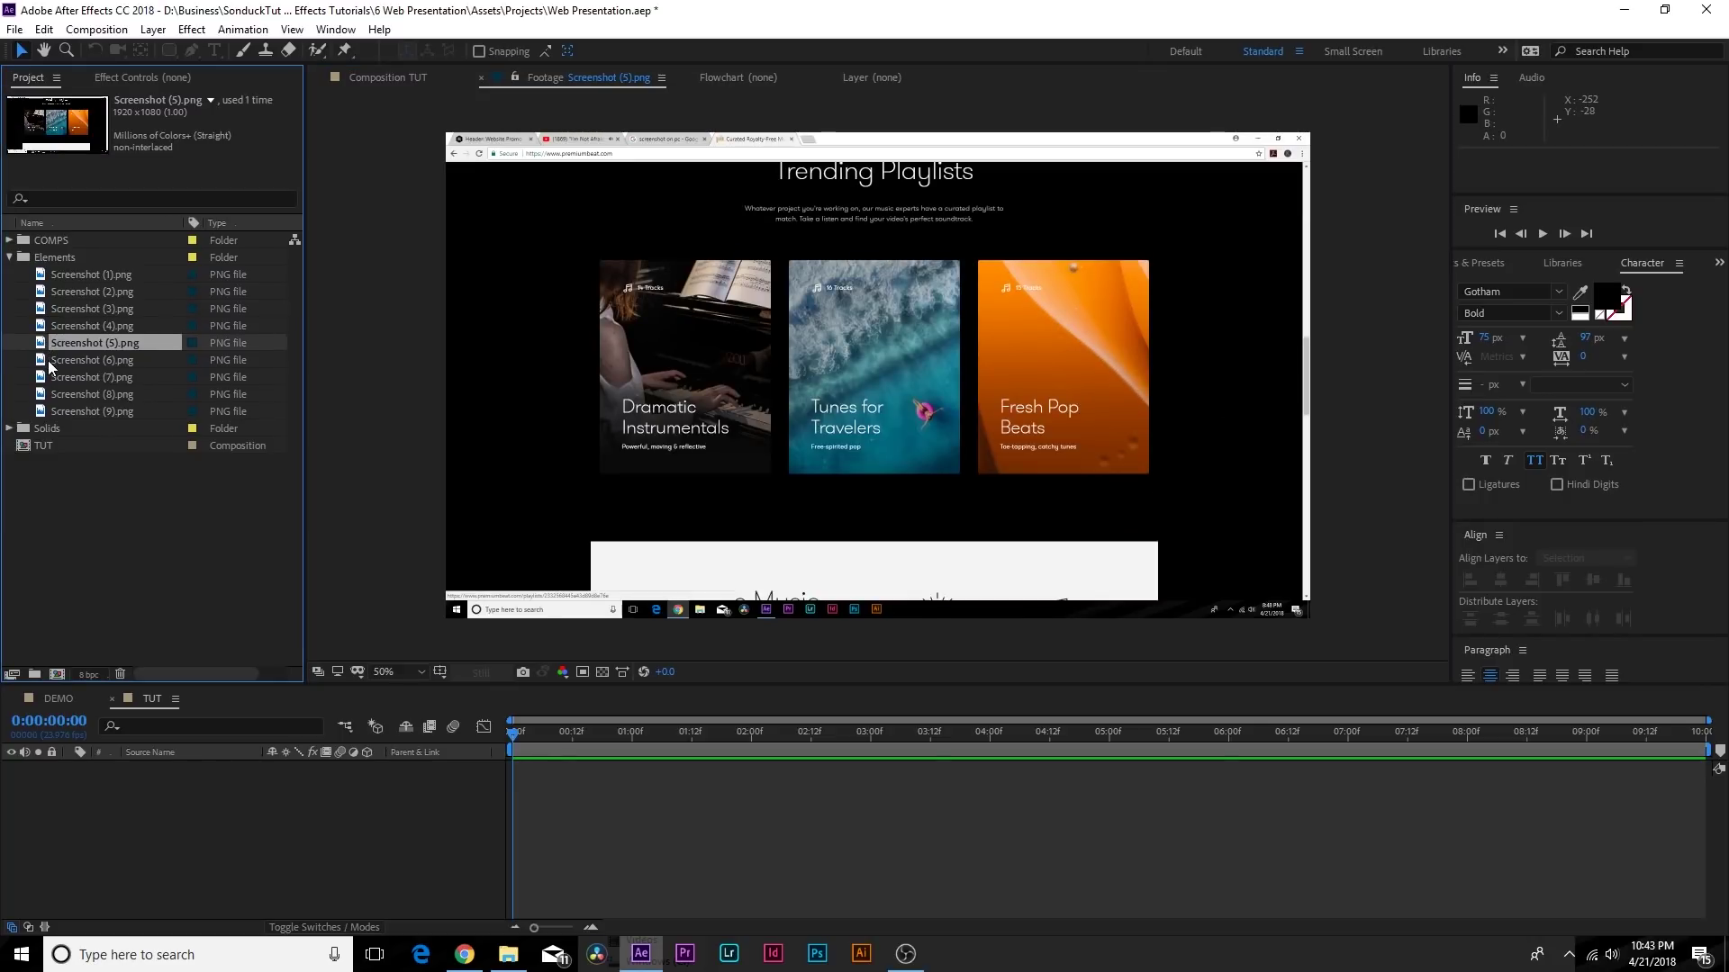
double_click(45, 361)
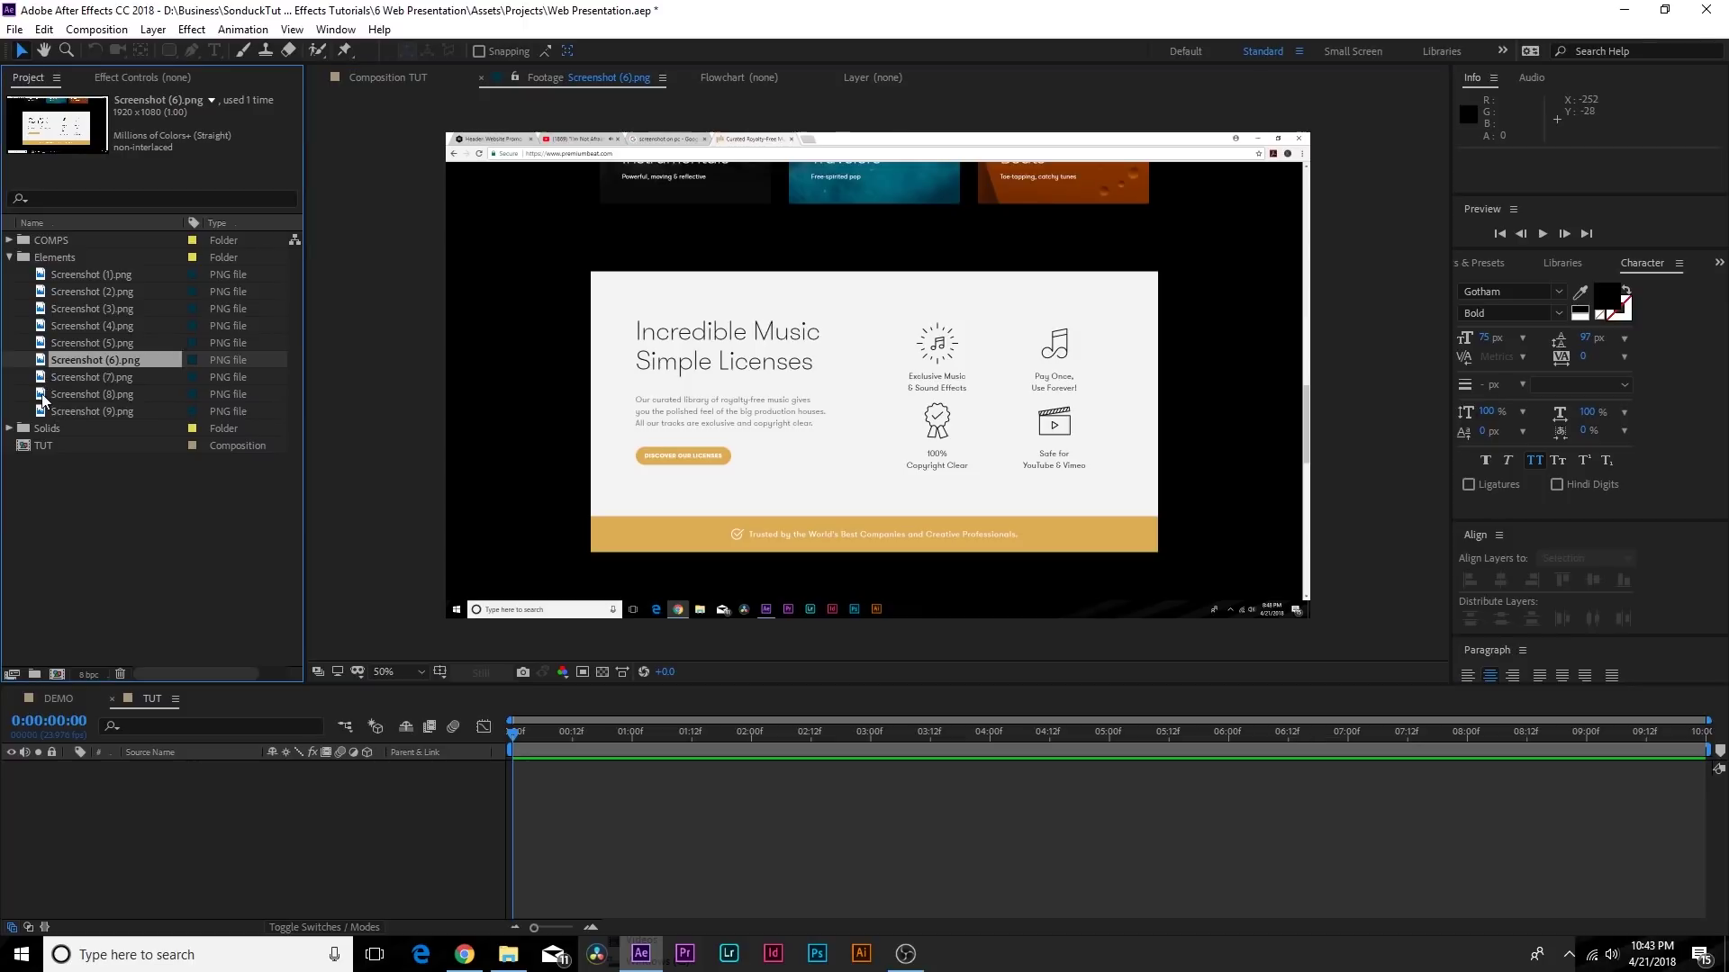
double_click(42, 379)
double_click(43, 396)
double_click(42, 413)
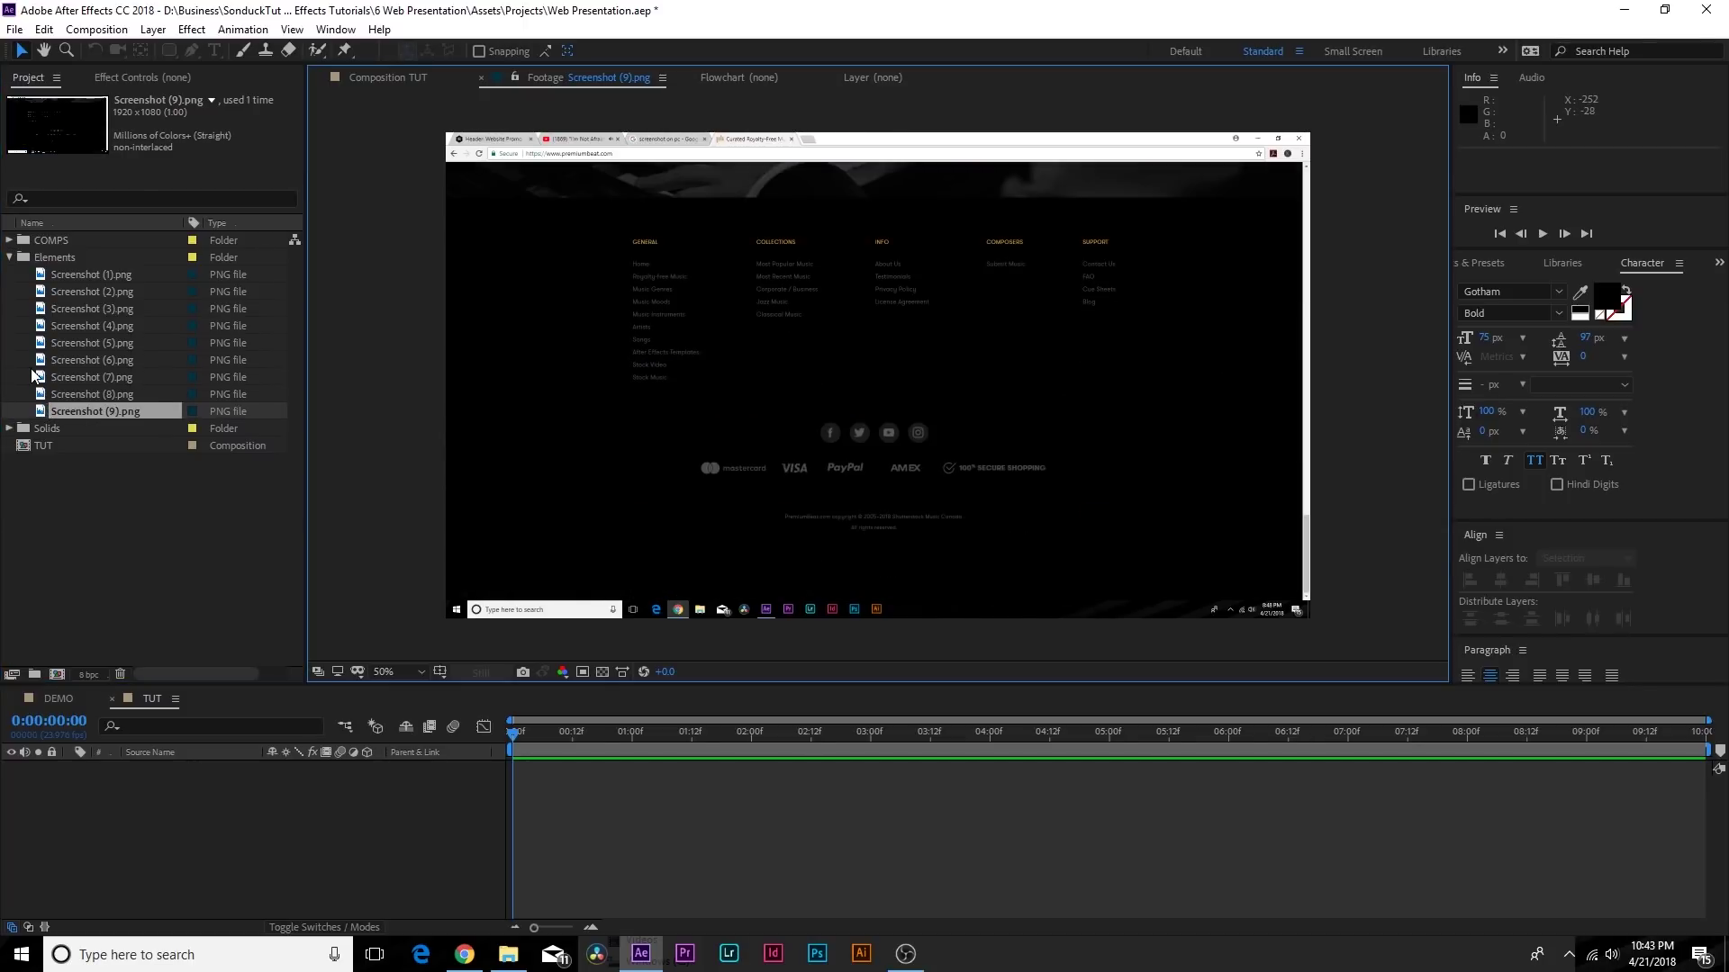
Add a new solid layer named BG to the TUT composition
click(153, 28)
mouse_move(321, 48)
click(499, 68)
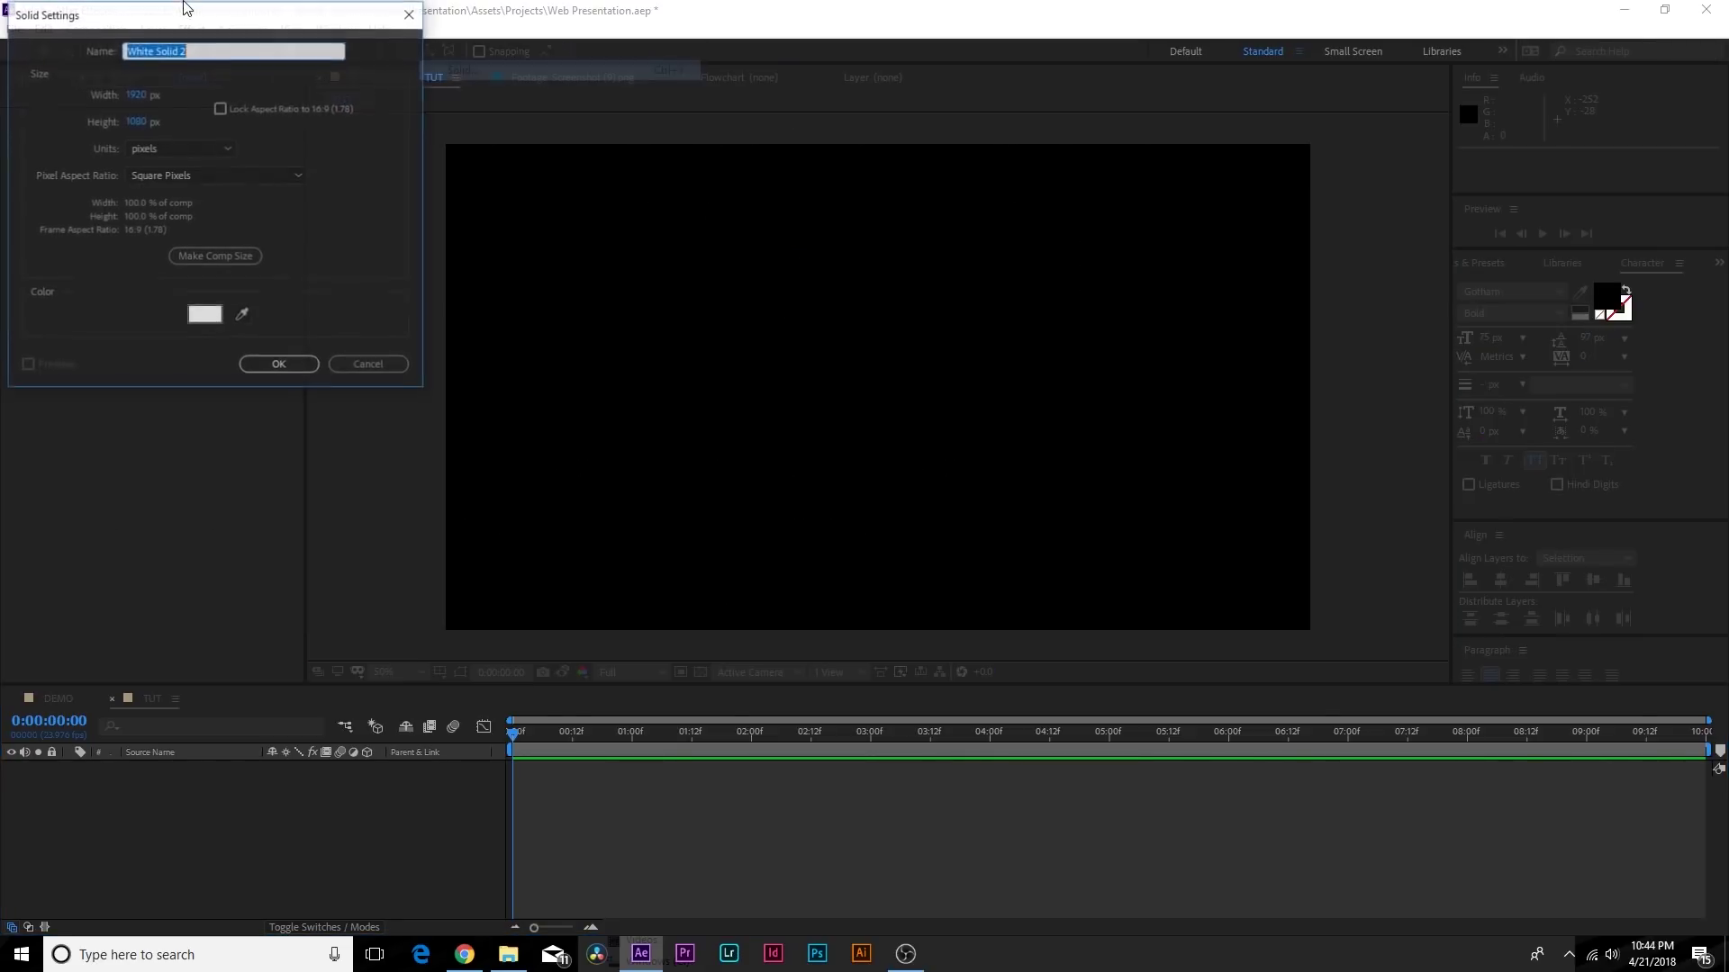
text(BG)
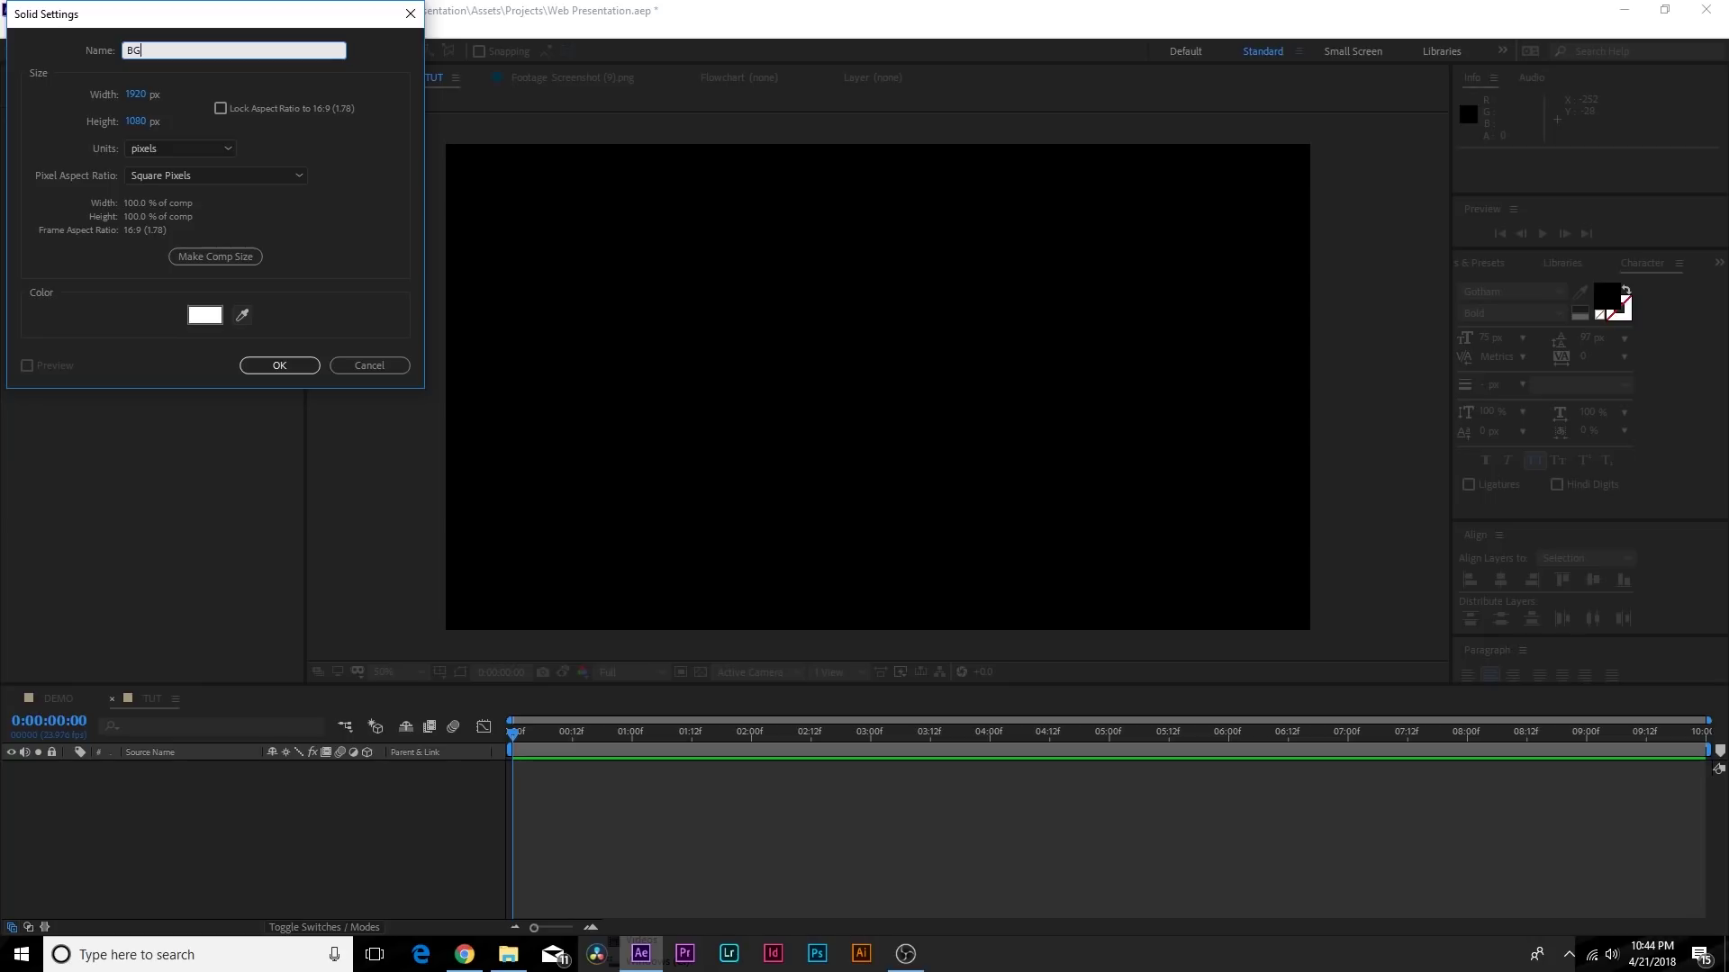
key(Return)
Apply a Gradient Ramp to the BG solid and set its shape to Radial
click(192, 29)
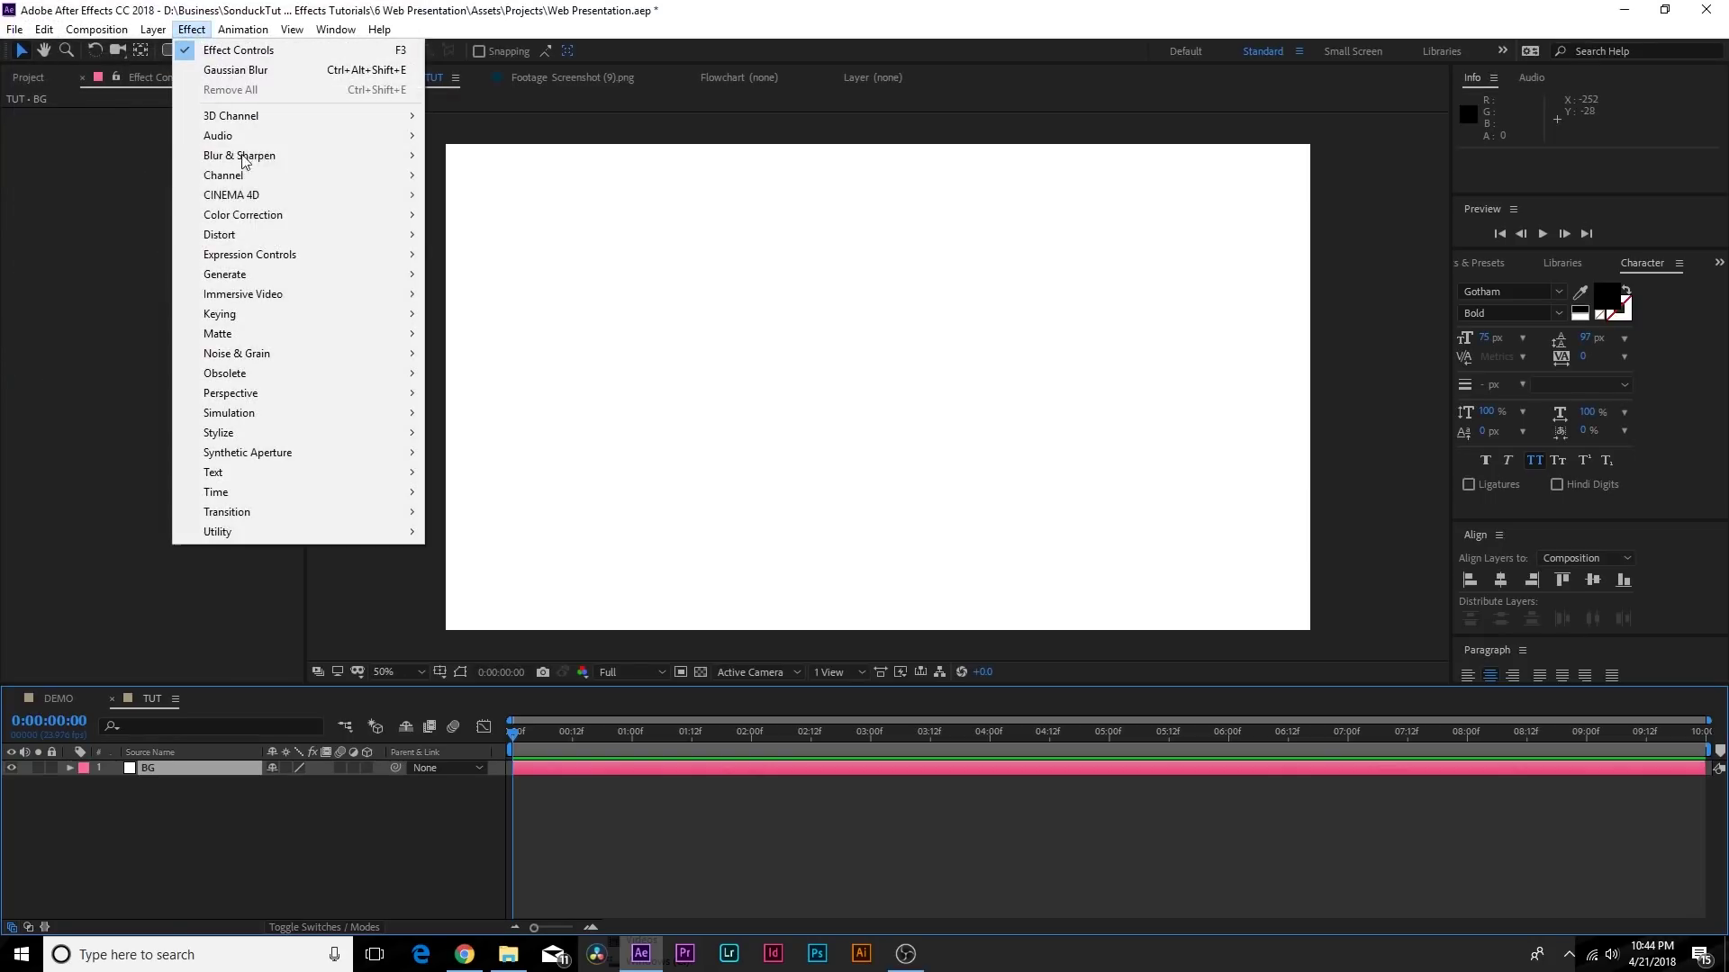
mouse_move(278, 272)
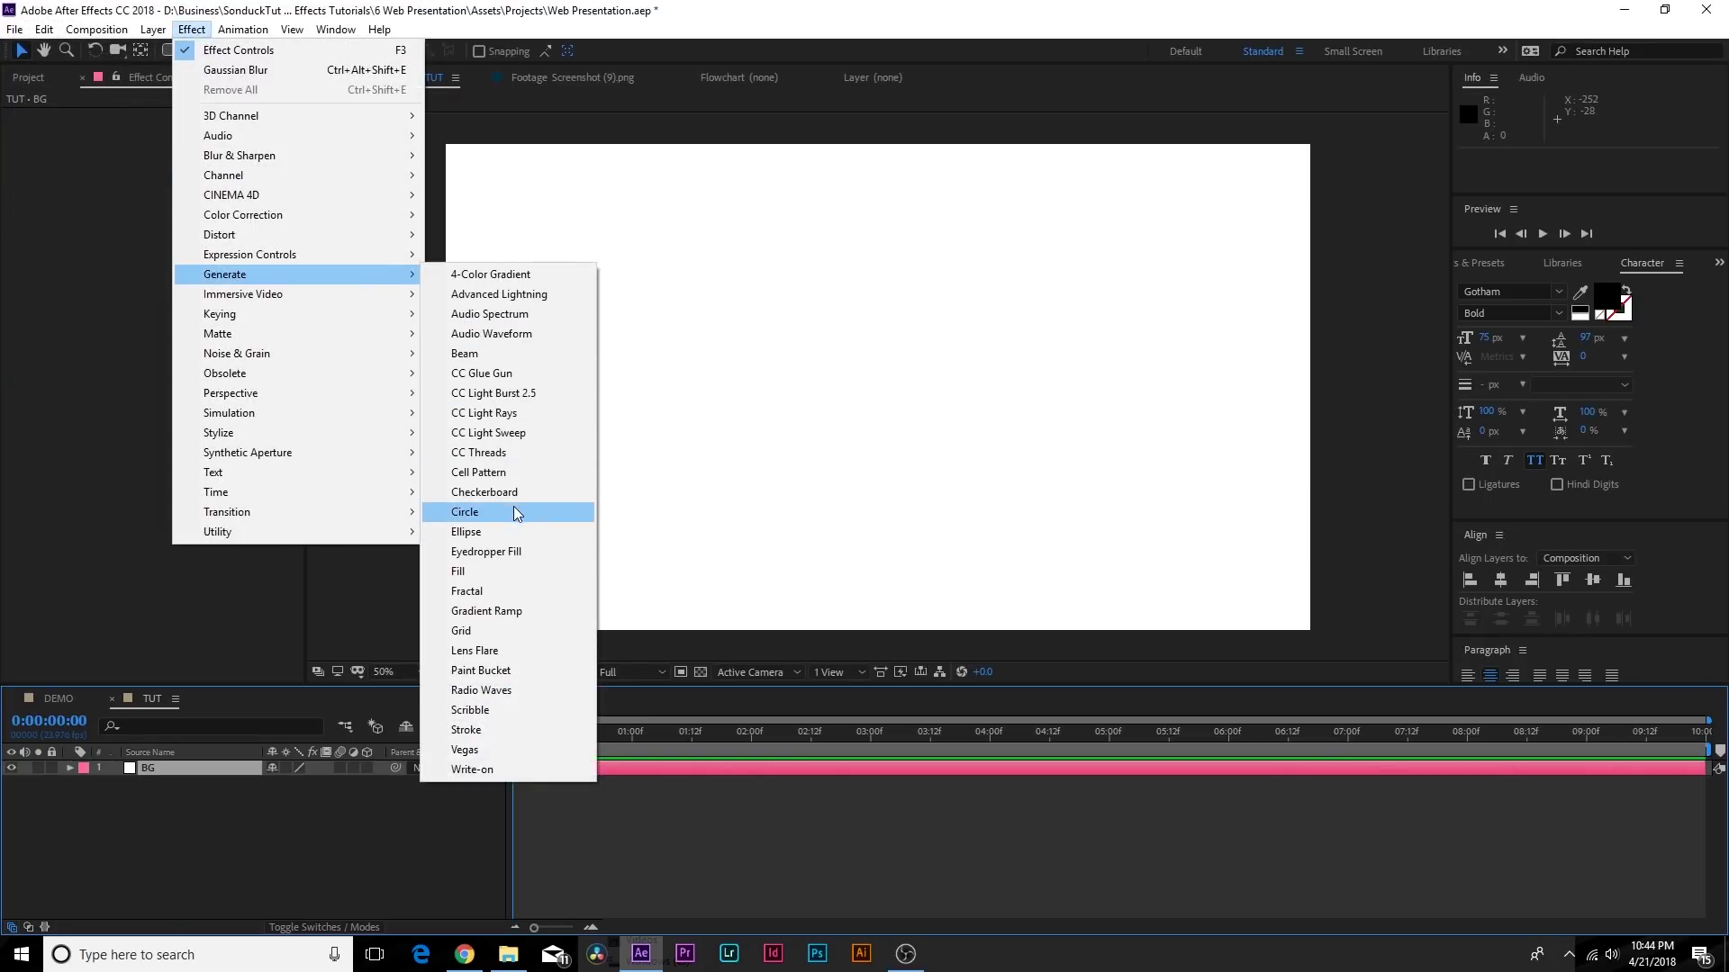
click(487, 610)
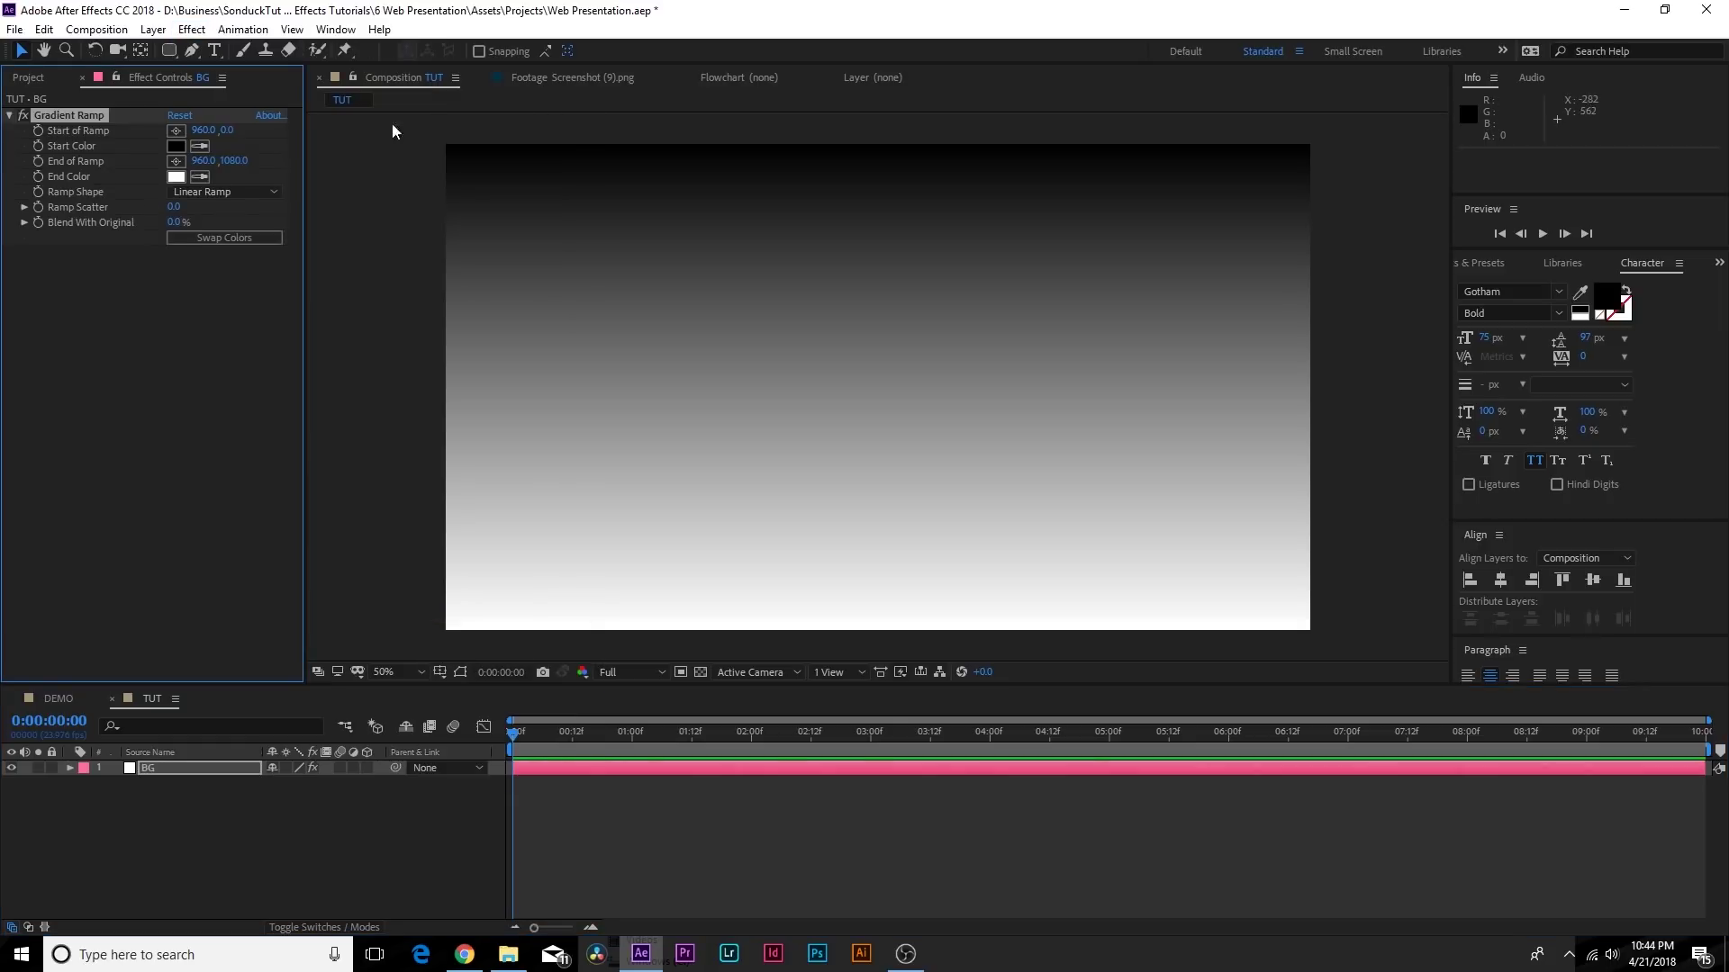
click(188, 191)
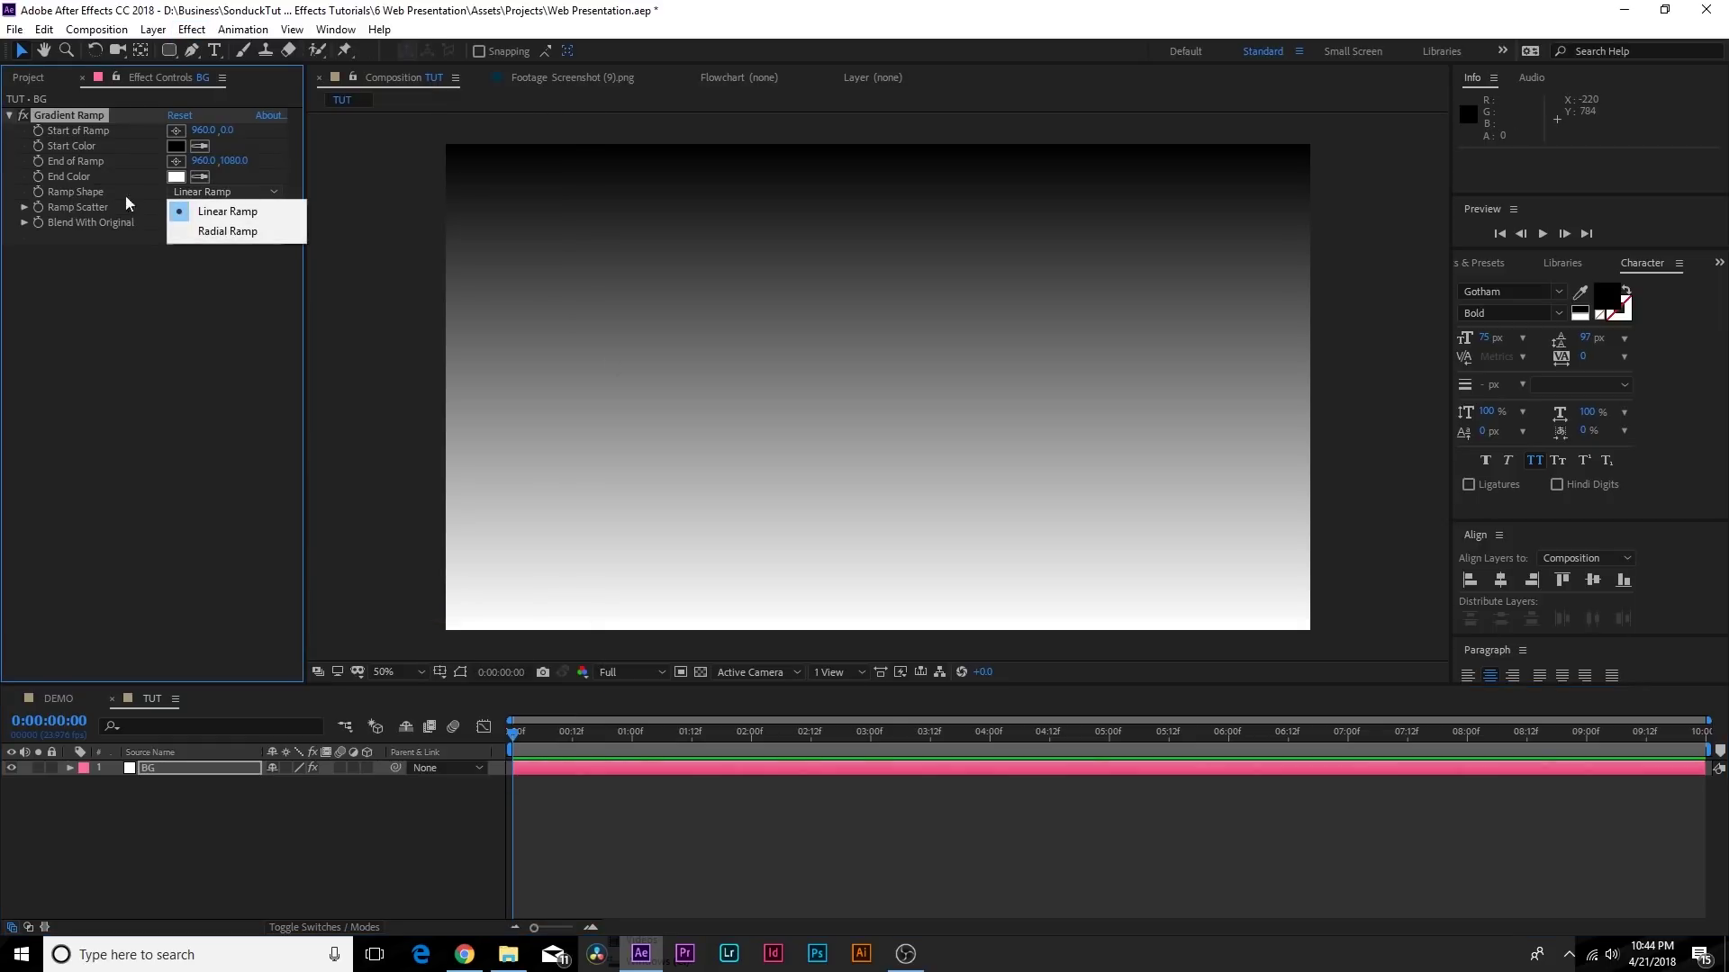
click(216, 230)
Set the gradient's start colour to white and end colour to light grey #9E9E9E
click(176, 147)
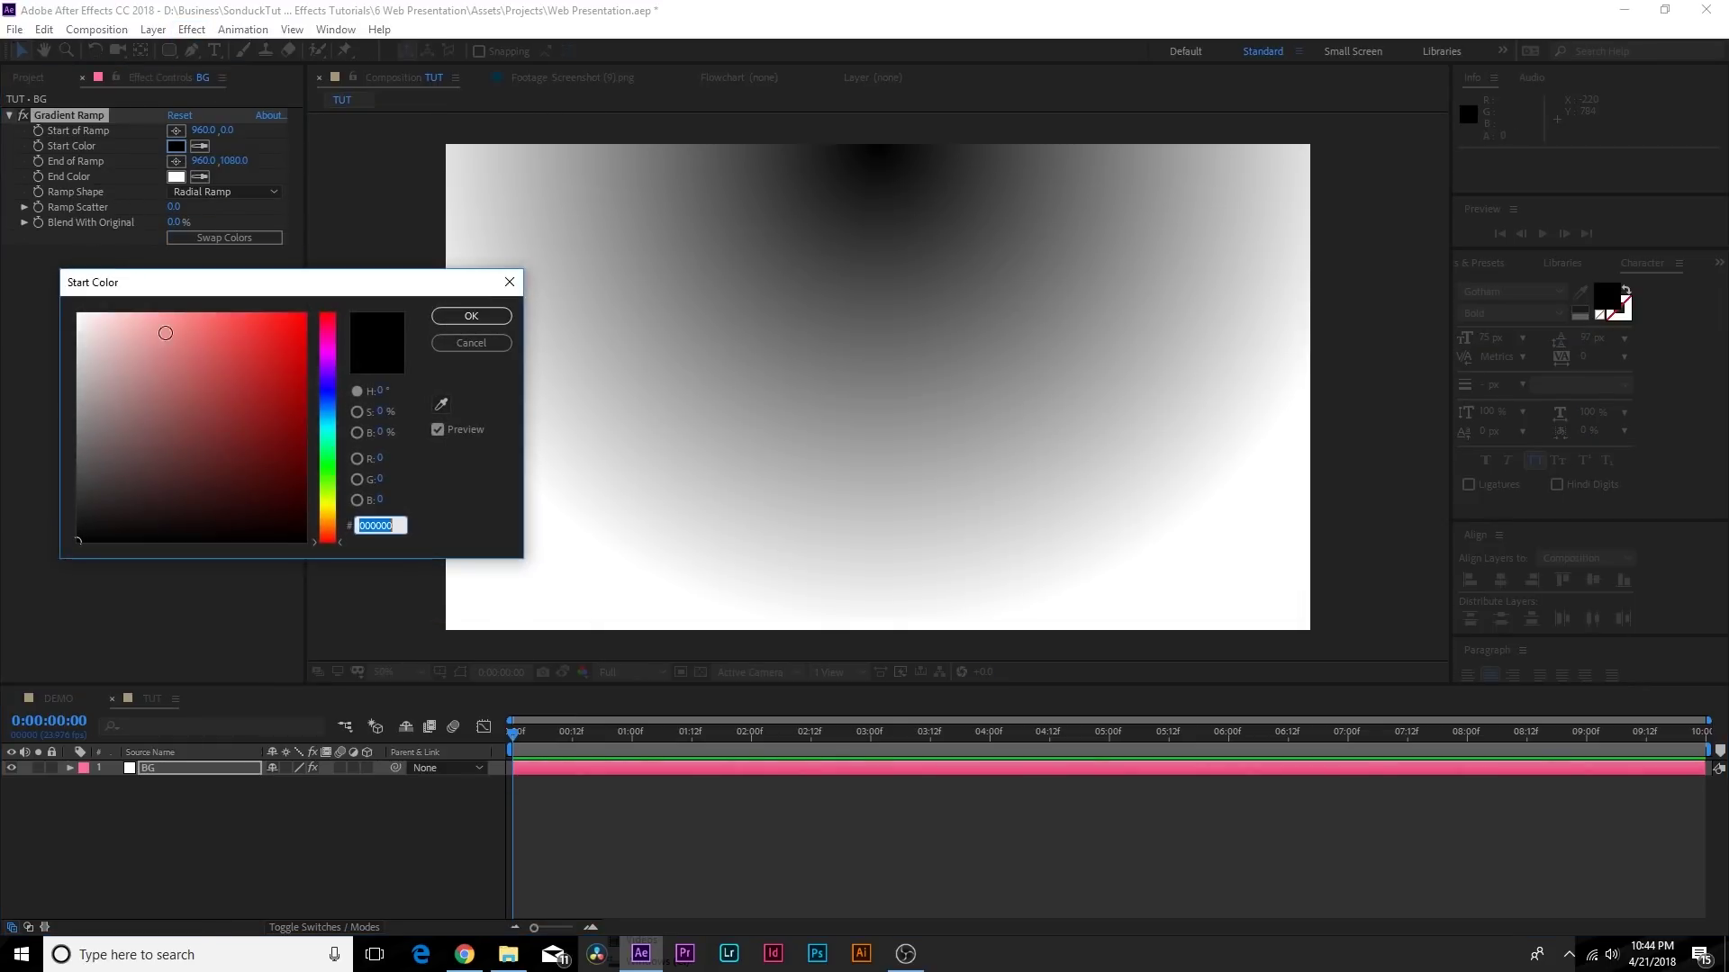
click(78, 315)
click(471, 315)
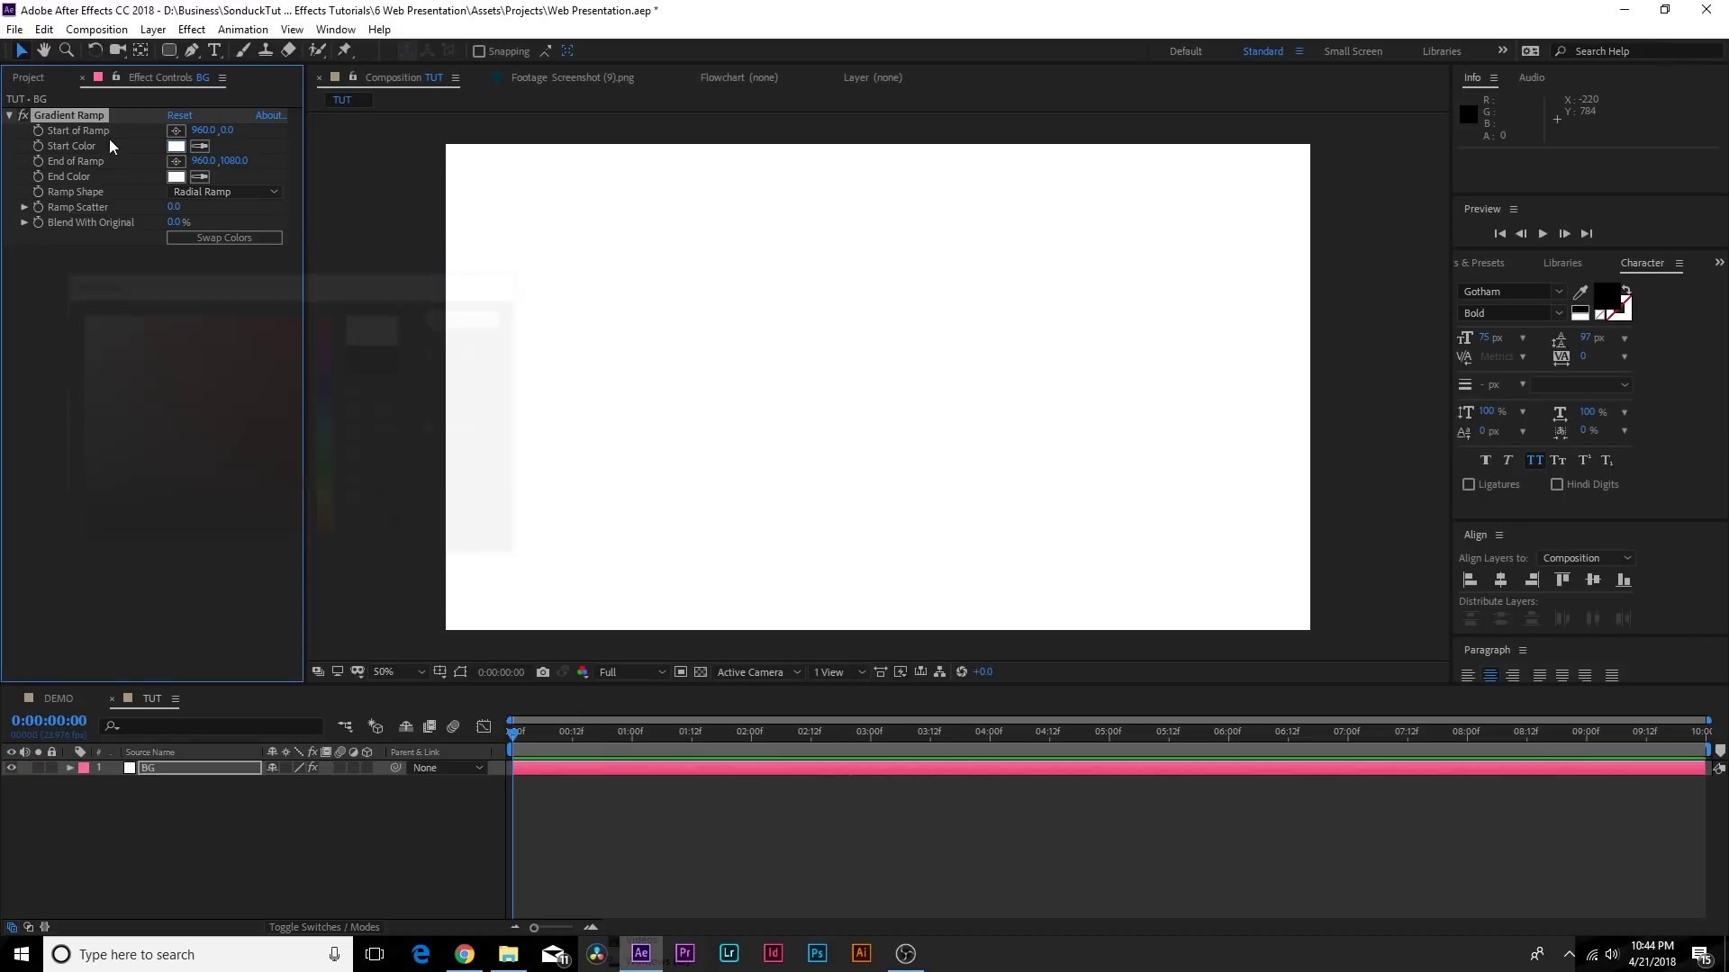
click(176, 176)
drag(78, 317, 42, 400)
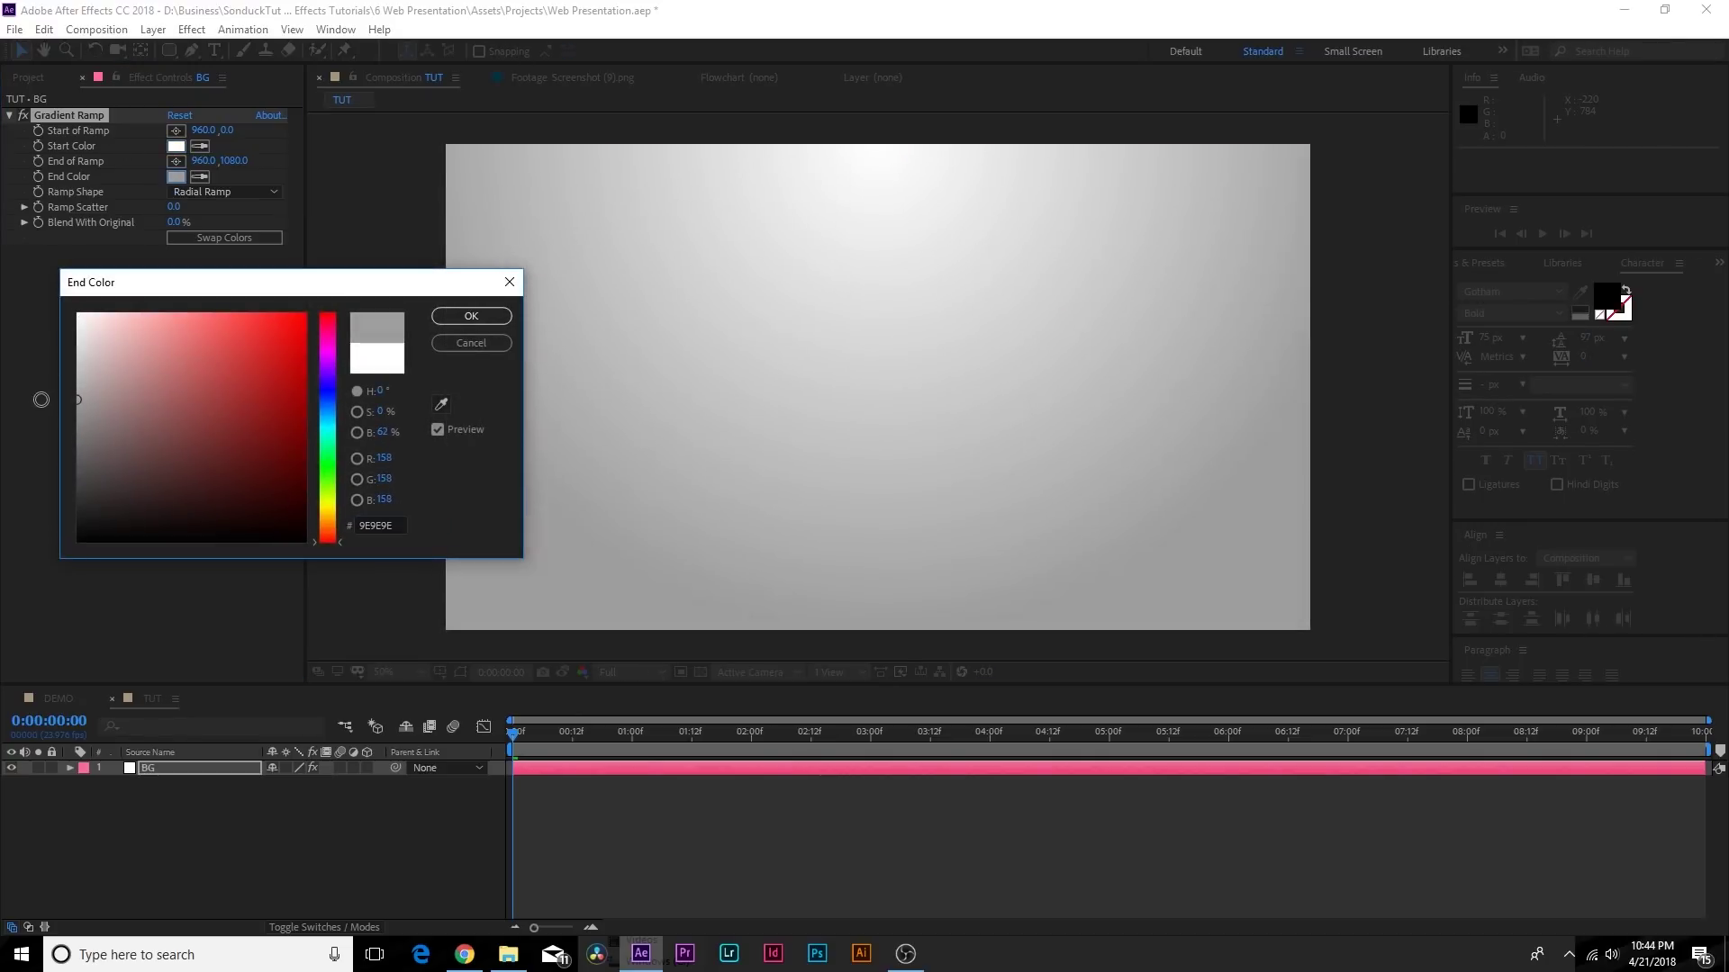
click(471, 316)
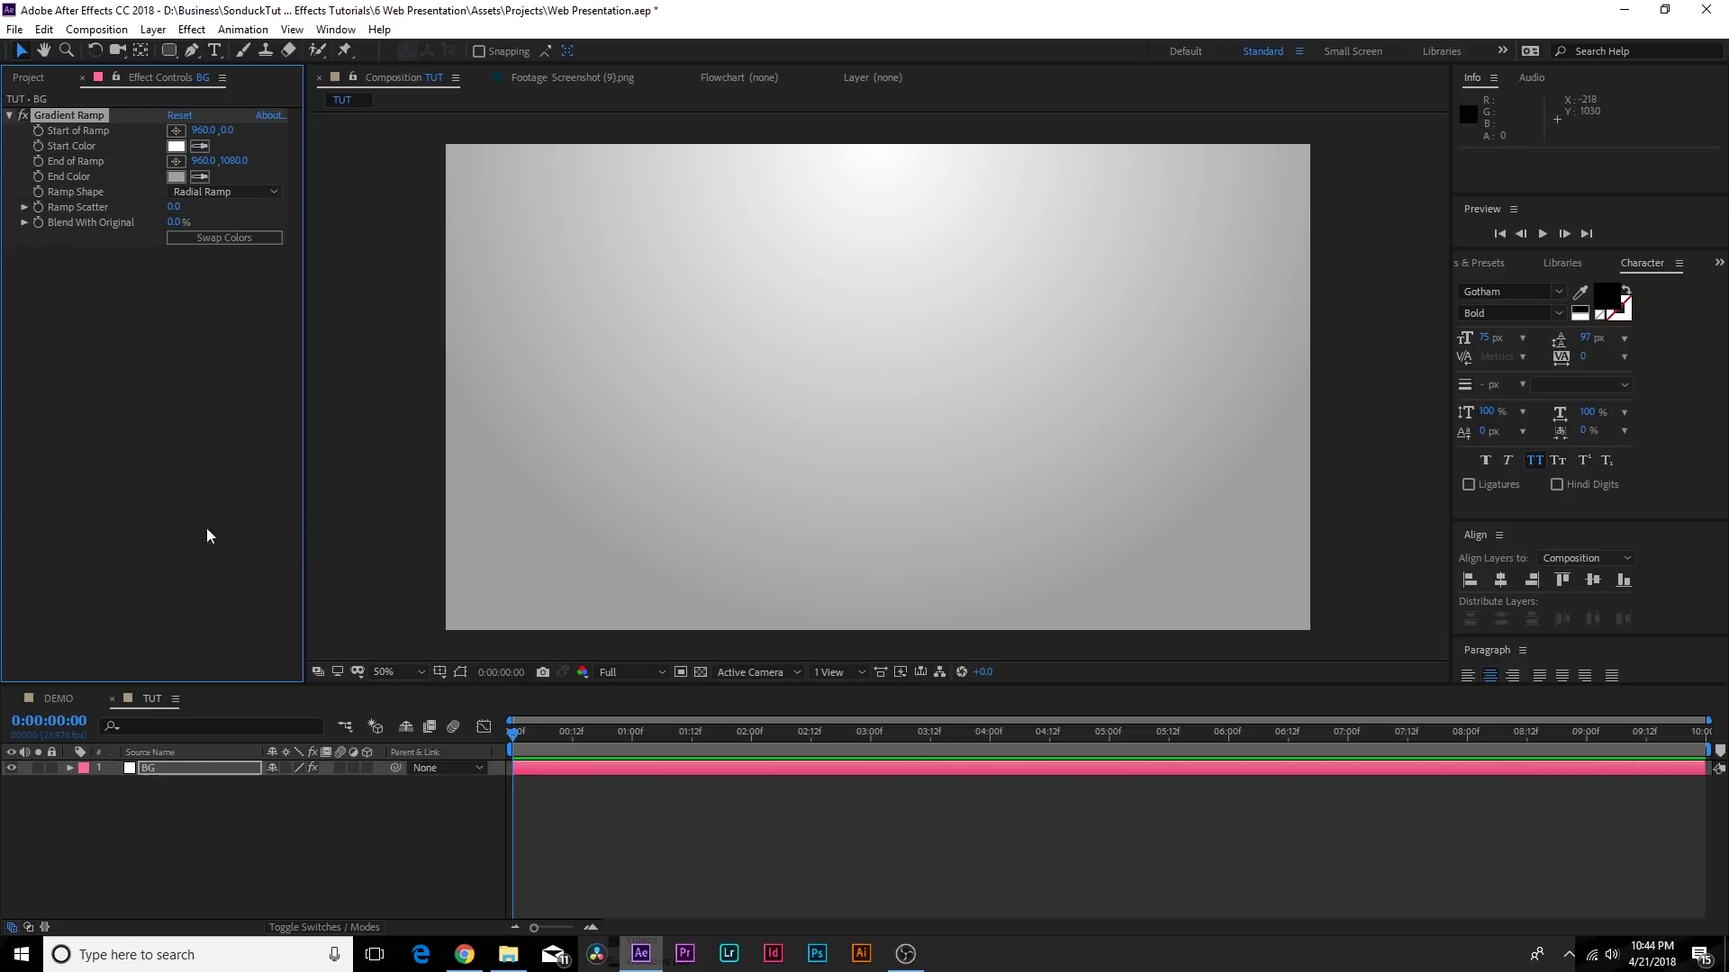
Start a composition named WEBSITE LAYOUT, 1920 wide with height raised to about 5320
click(9, 116)
click(30, 77)
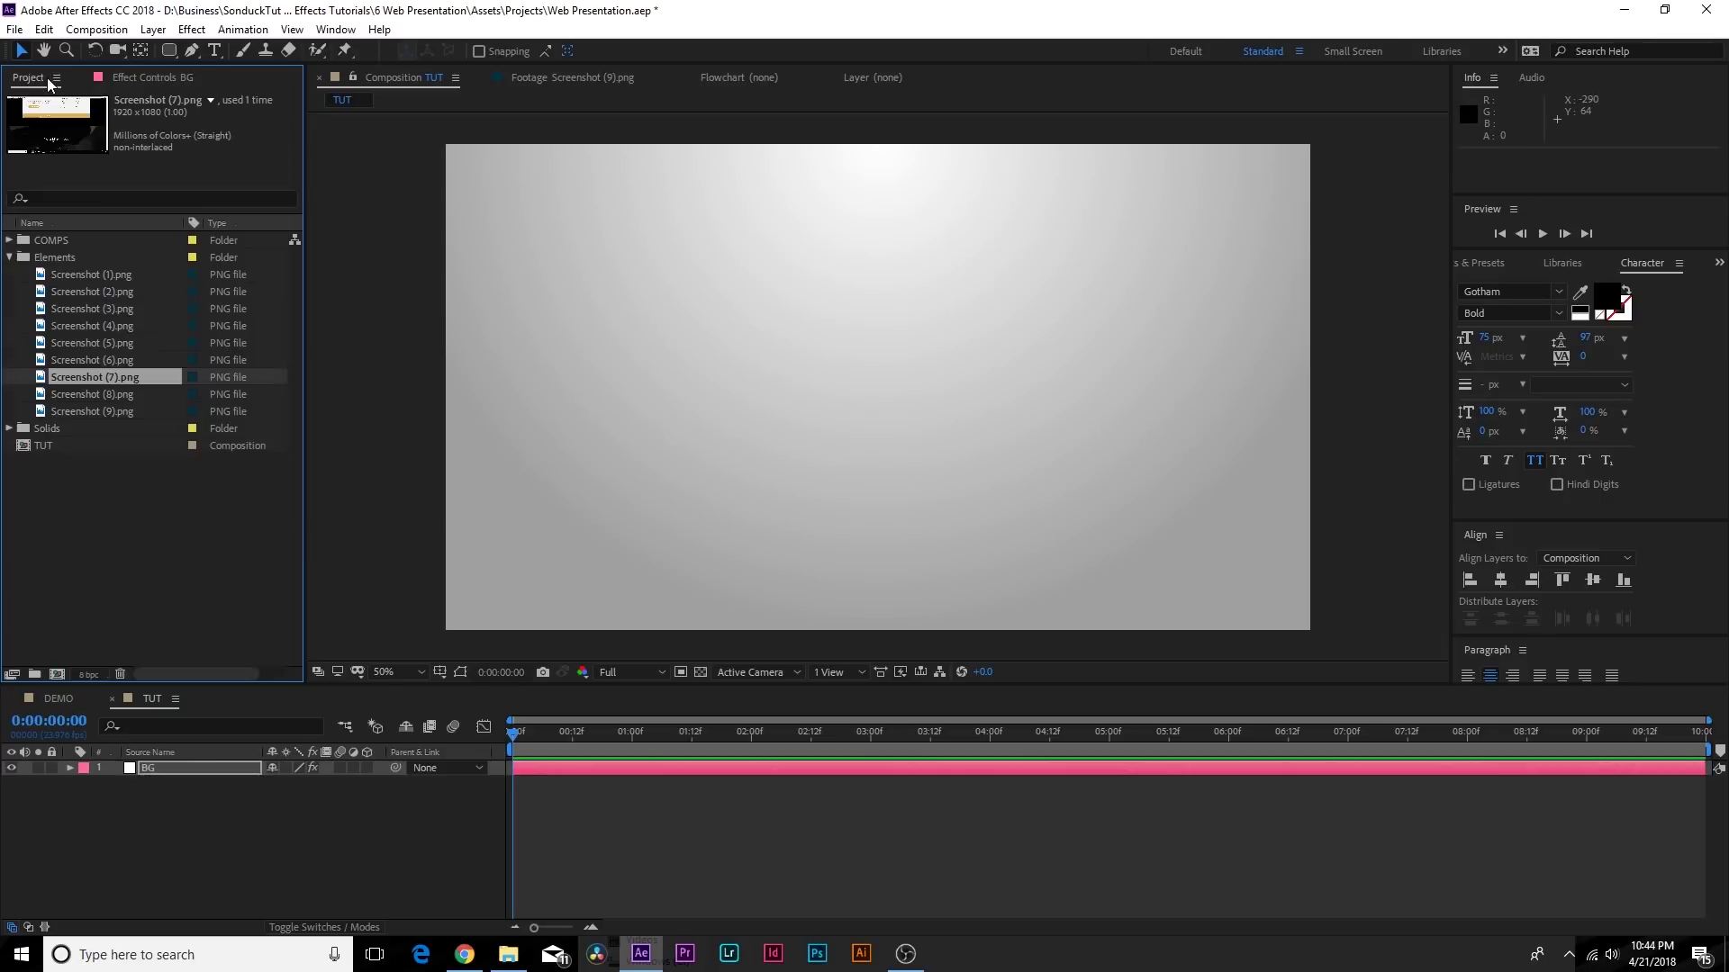
click(57, 673)
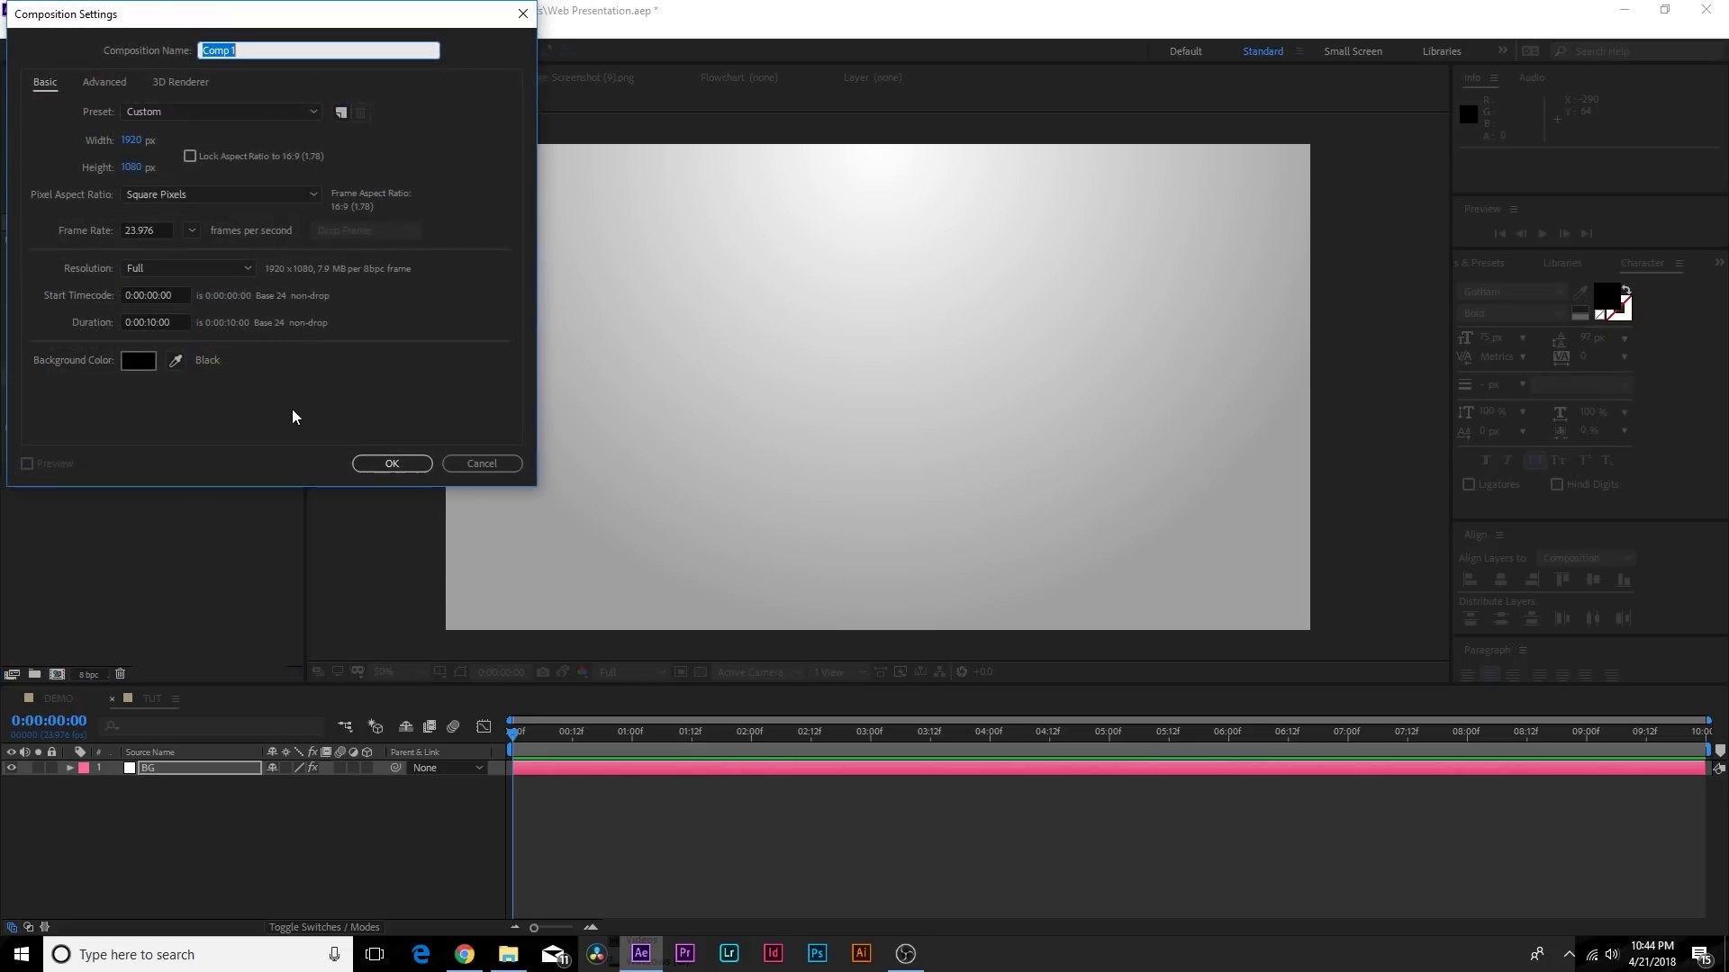
text(WEBSITE LAYOUT)
drag(128, 171, 543, 199)
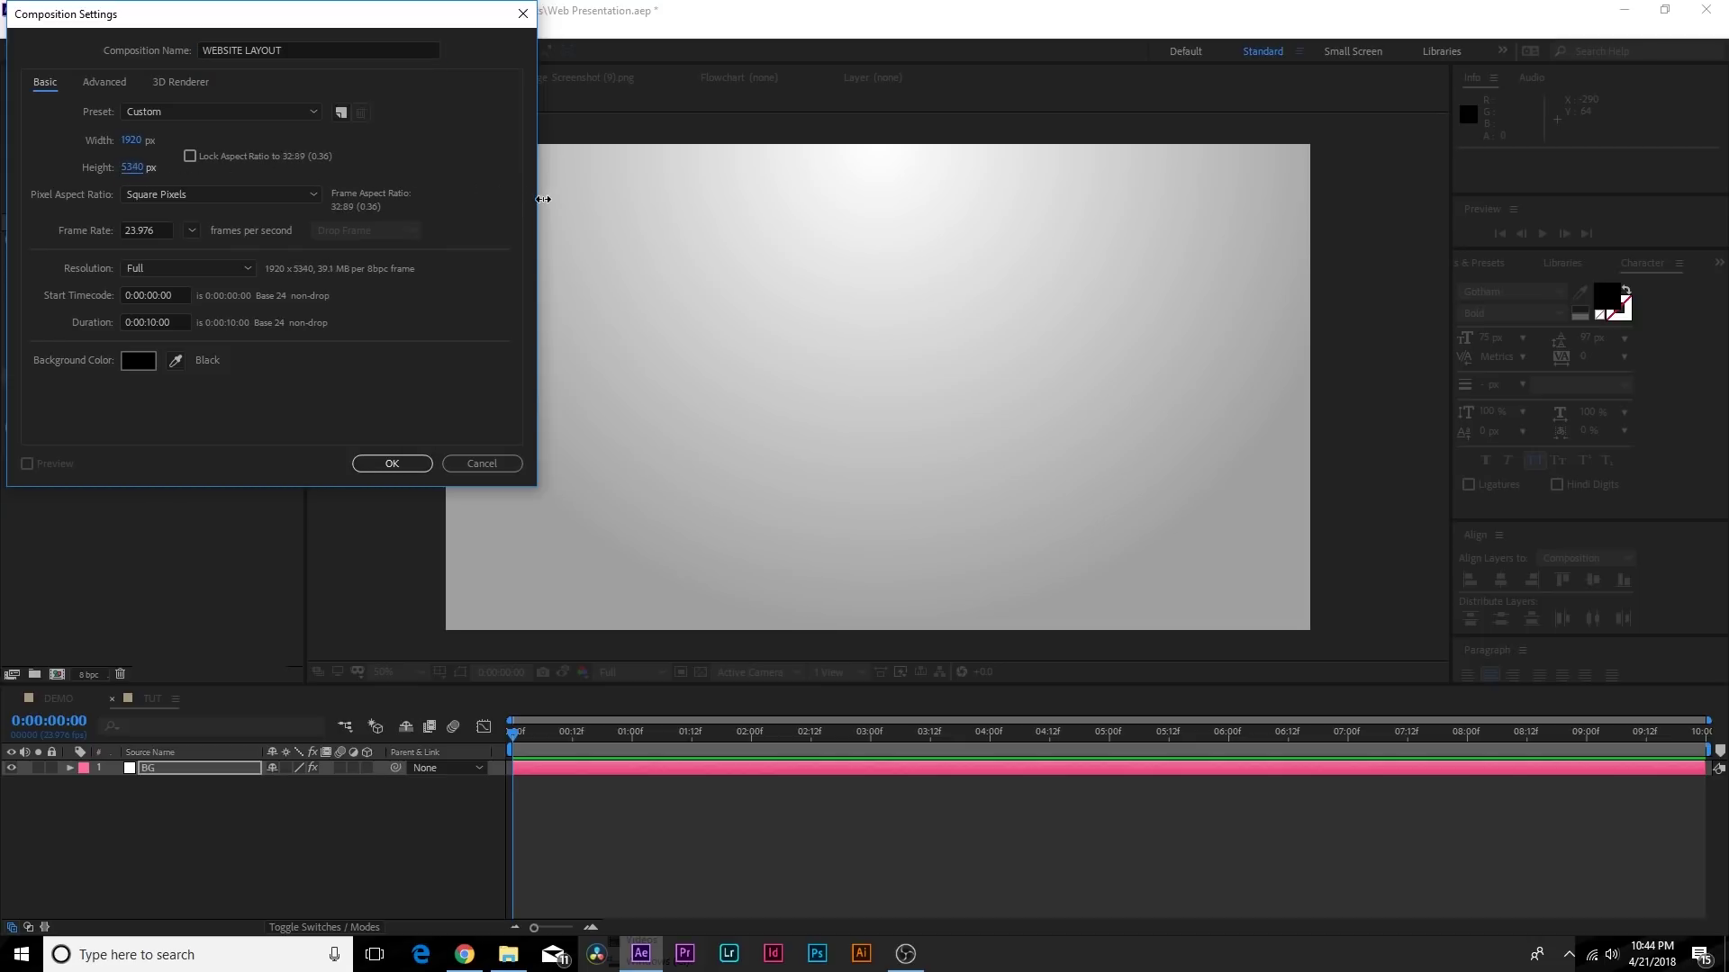
Confirm WEBSITE LAYOUT, add Screenshot (2).png, and move it to the top at 960, 472
click(390, 463)
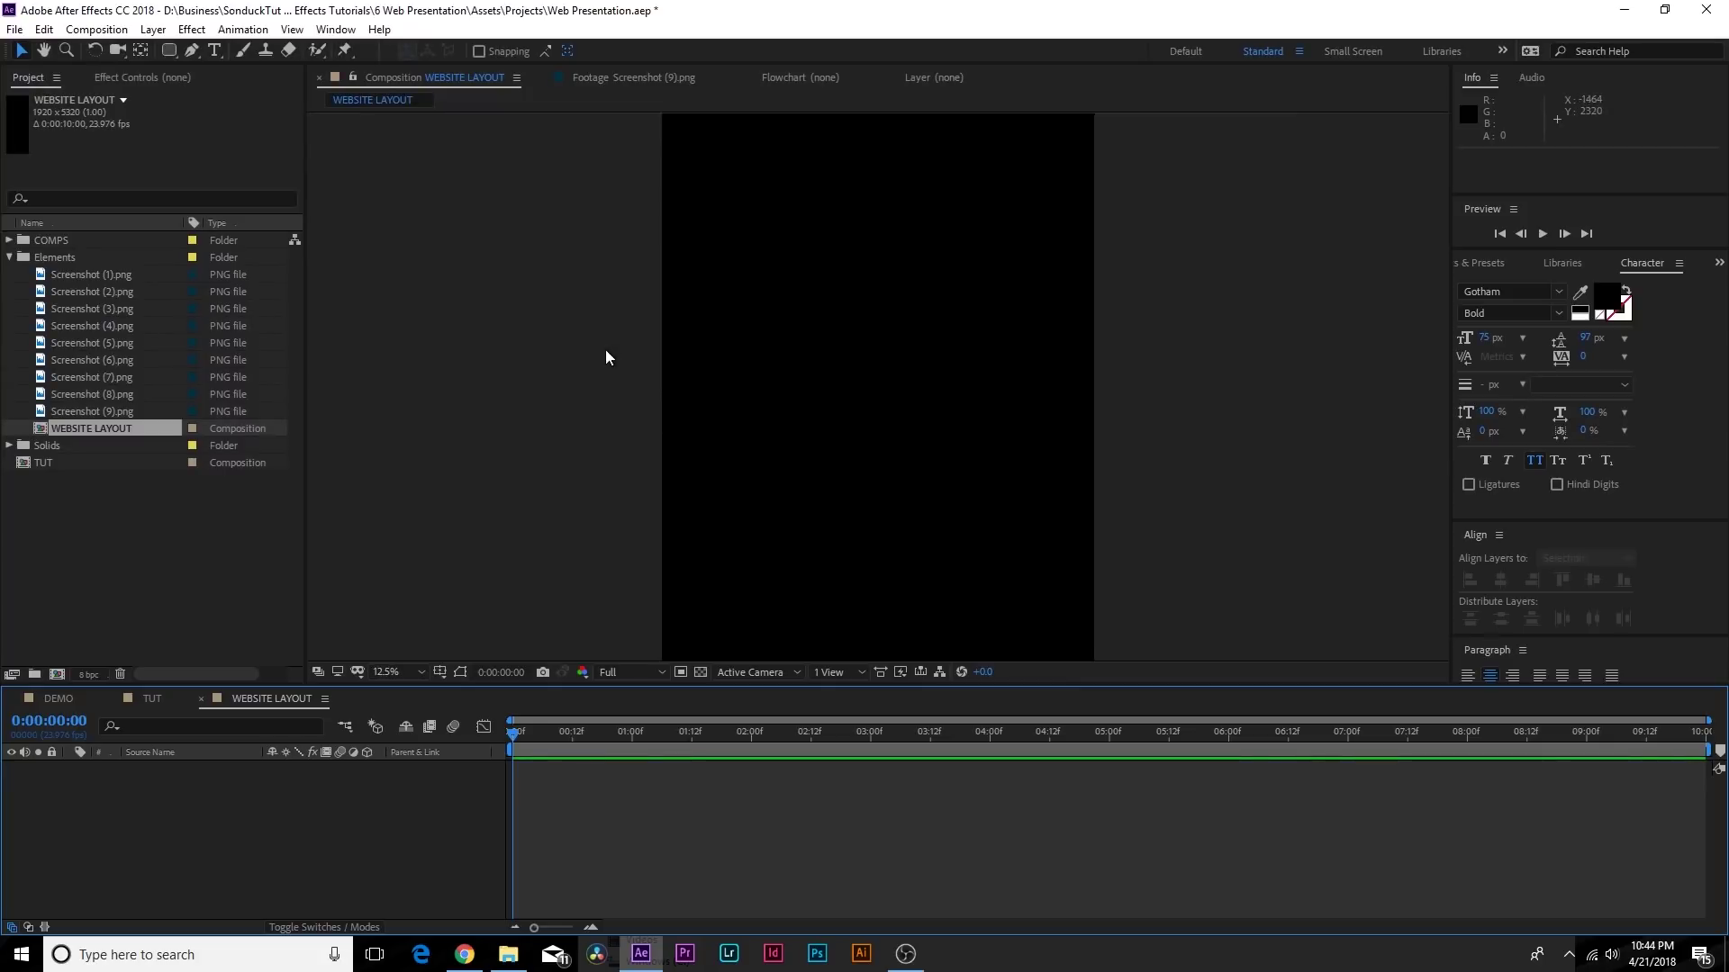
key(period)
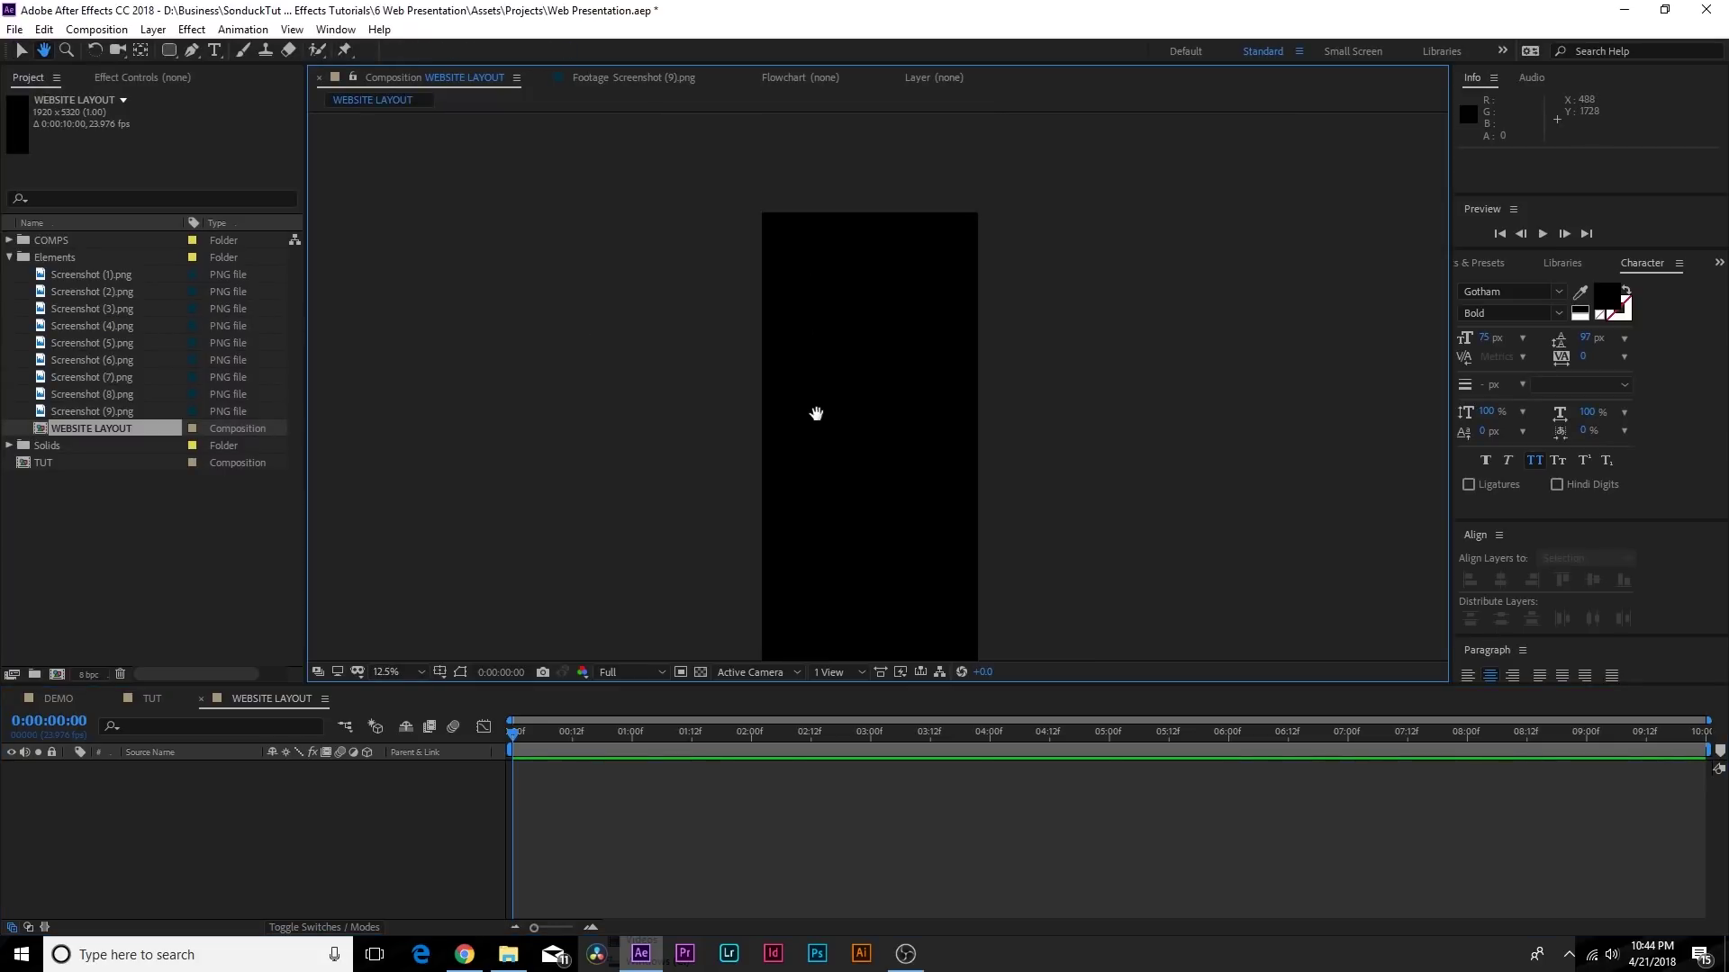
click(78, 281)
drag(72, 290, 202, 769)
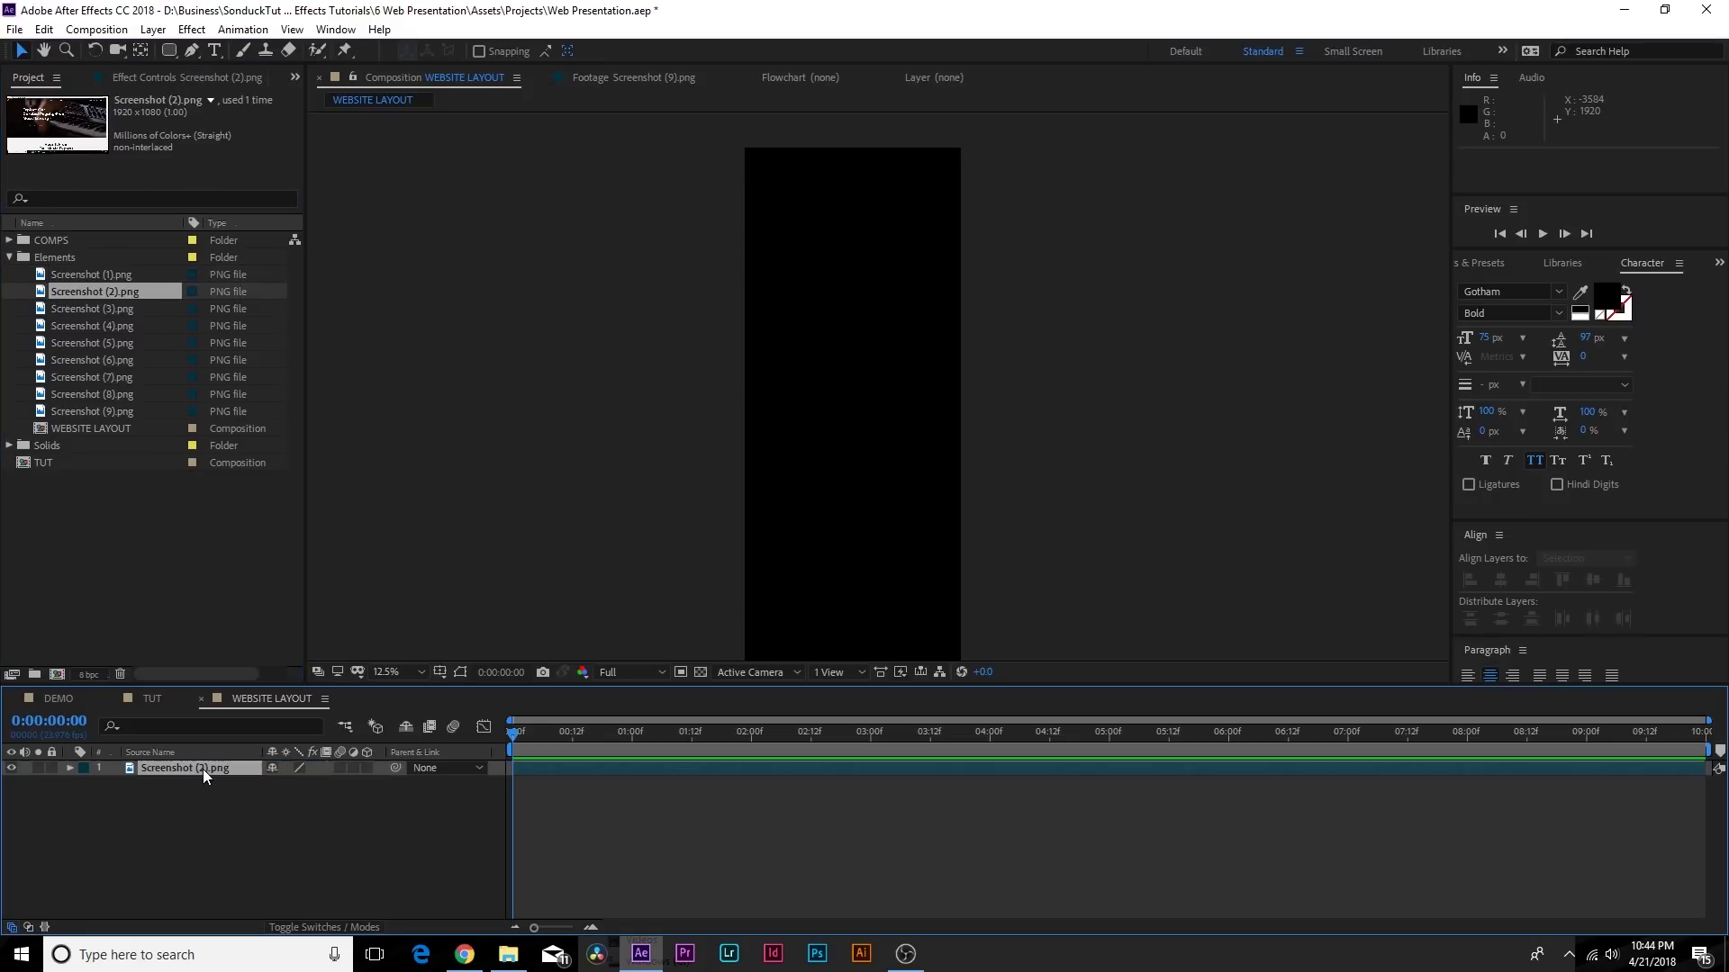
drag(864, 474, 862, 240)
key(period)
key(period)
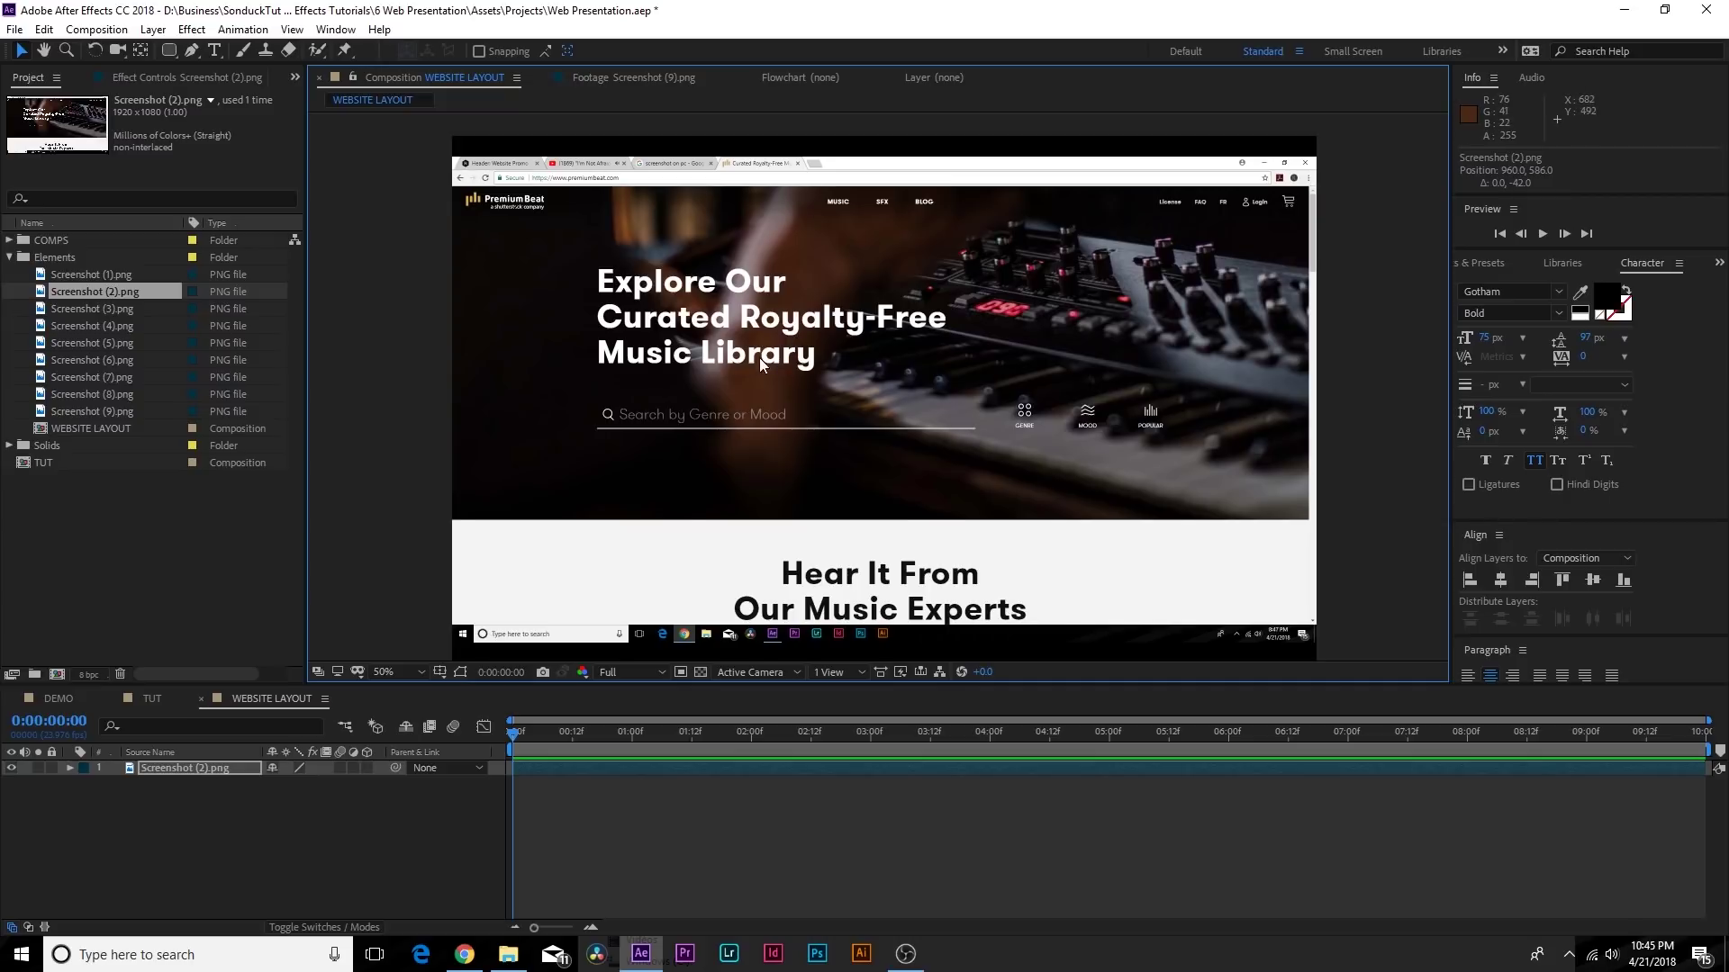
drag(758, 361, 759, 310)
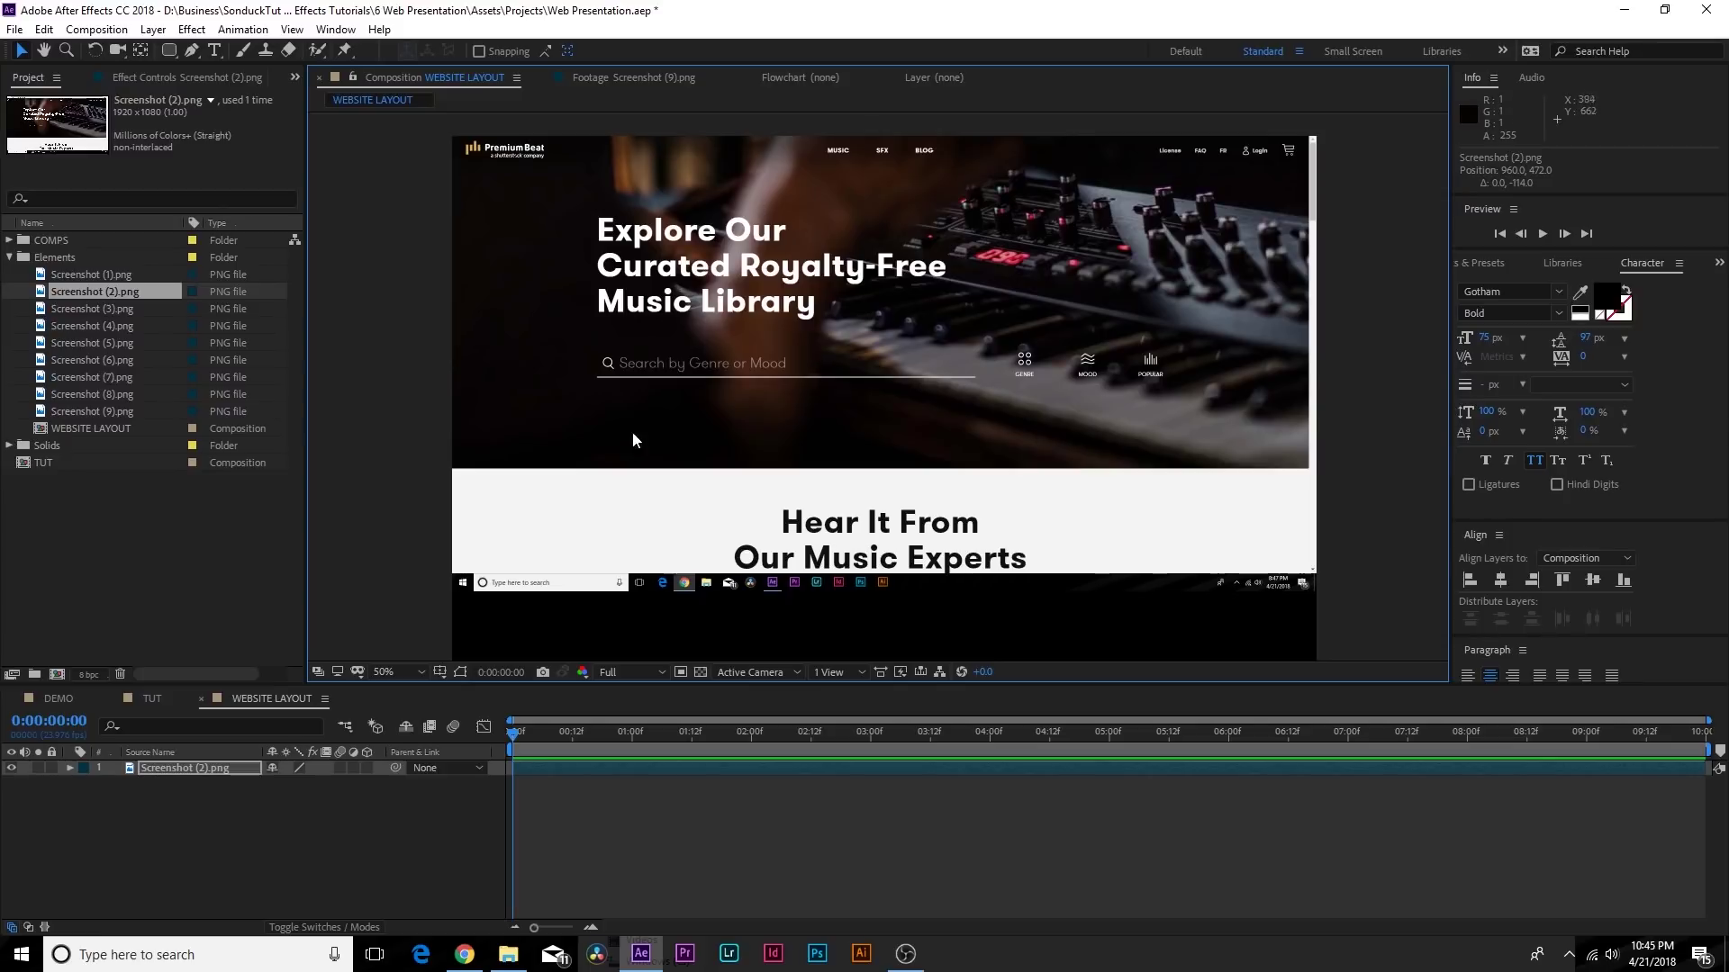
key(comma)
key(period)
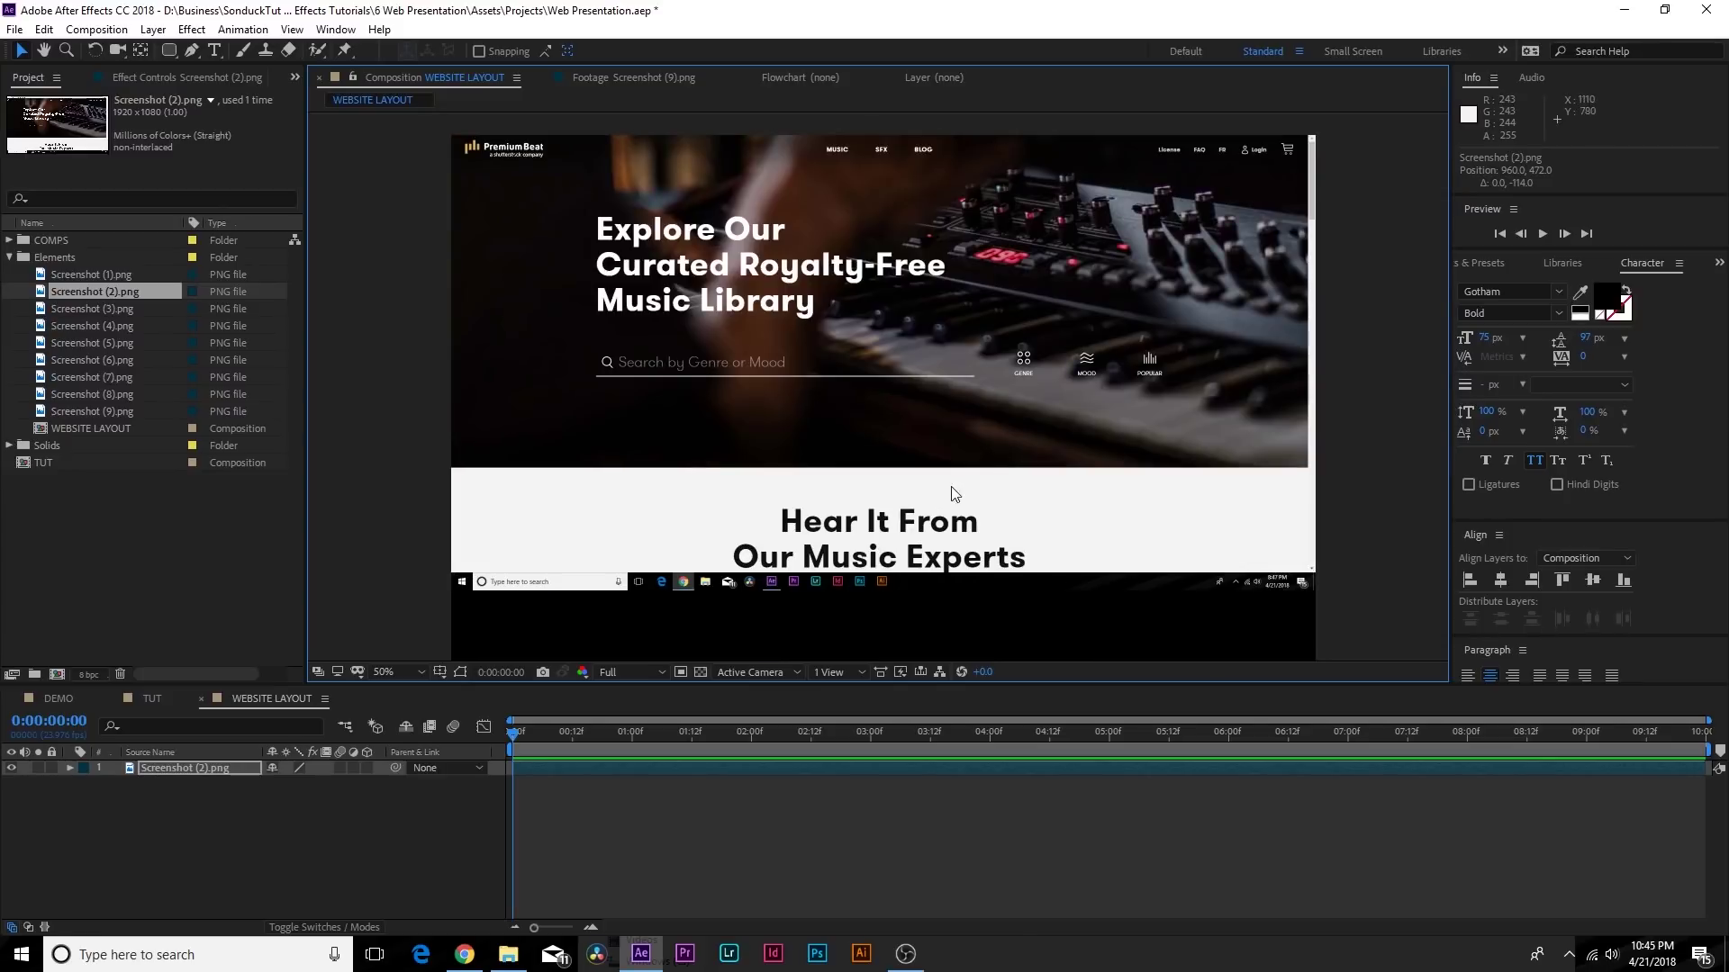
scroll(1035, 477, down, 3)
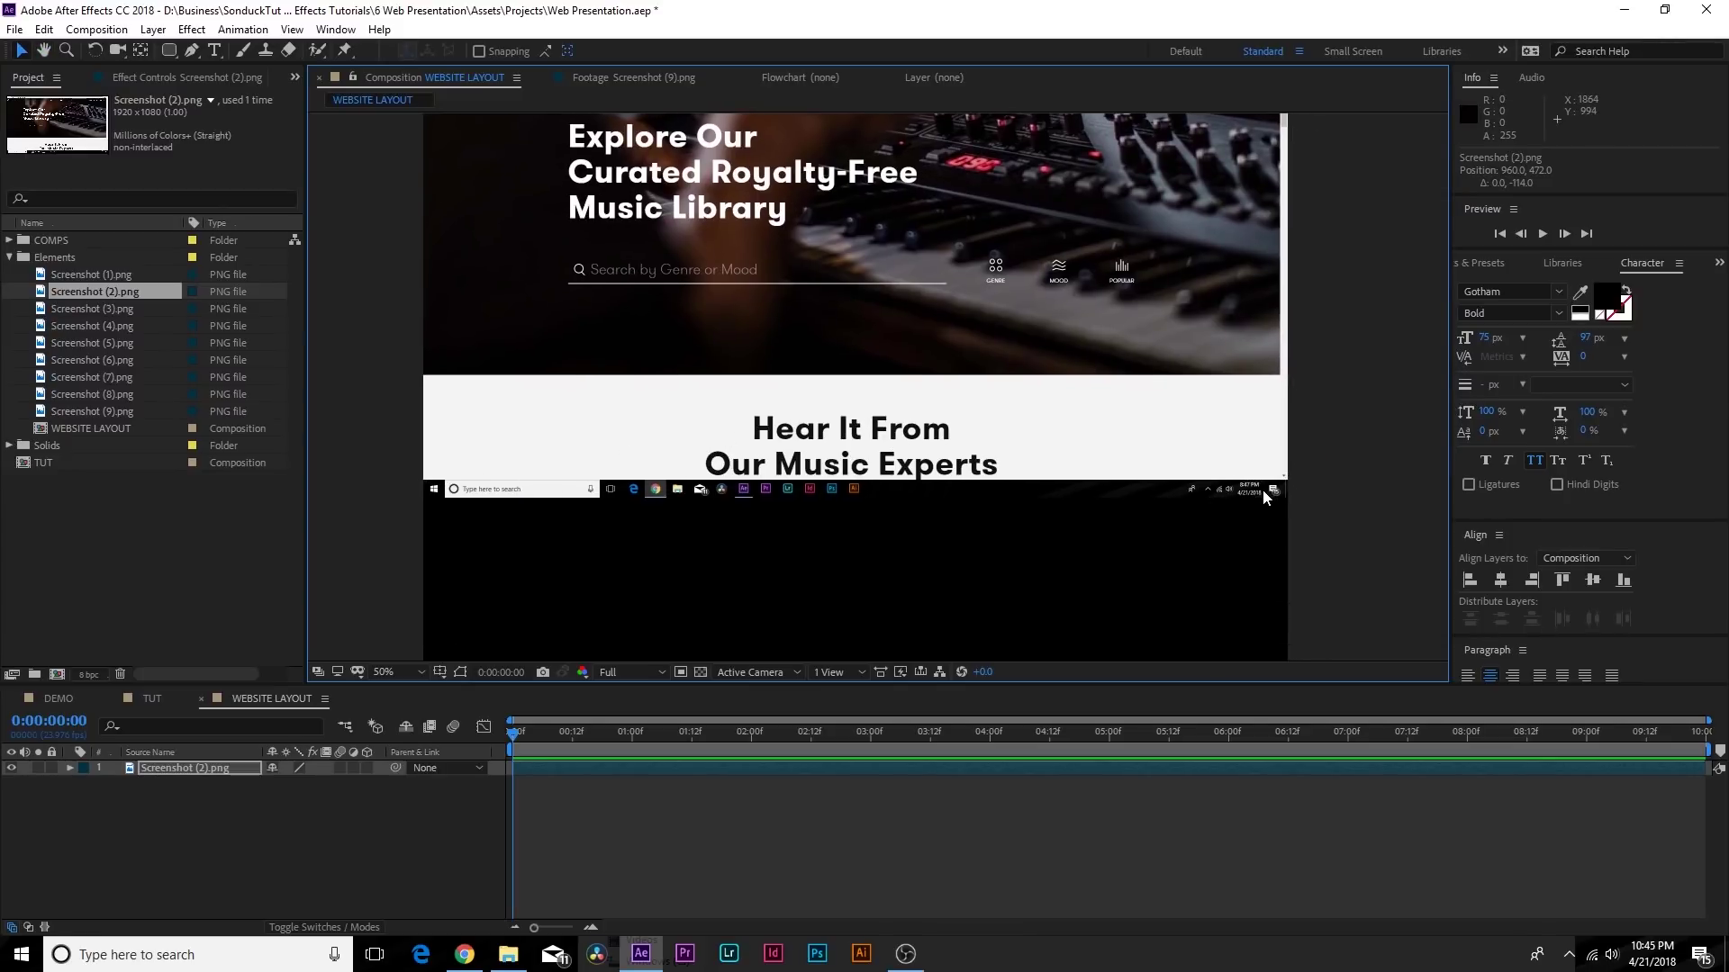
Draw a rectangular mask over the screenshot's taskbar strip and set it to Subtract
click(168, 50)
drag(405, 472, 1329, 546)
click(314, 799)
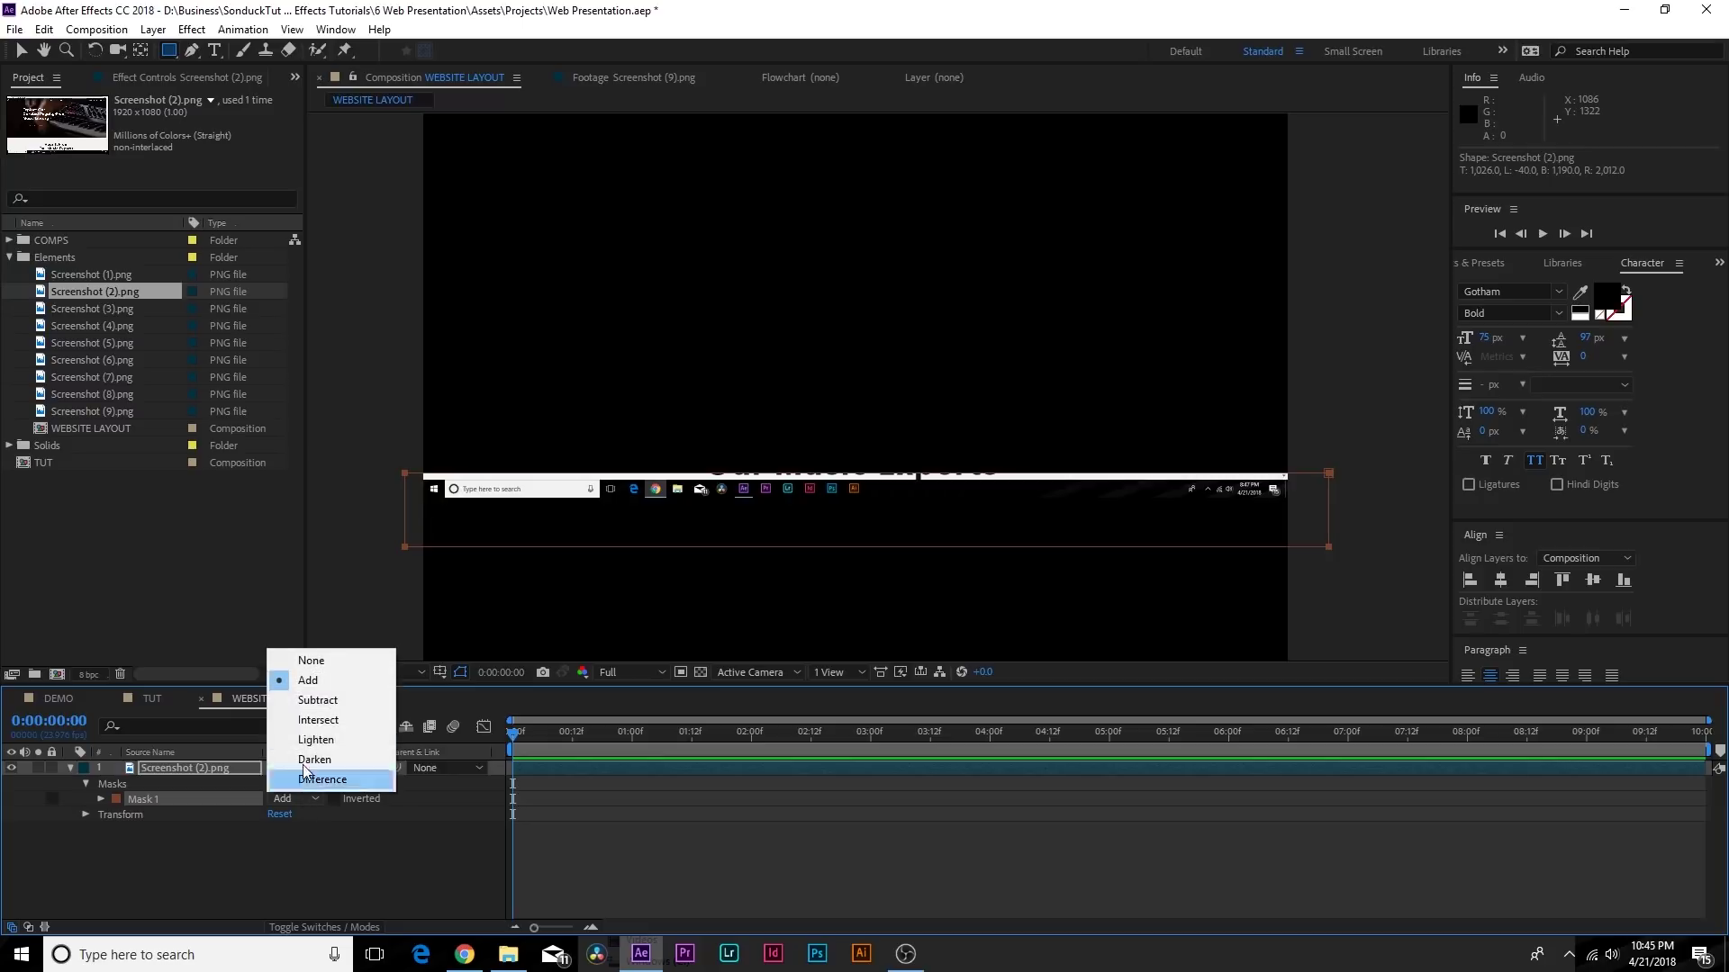
click(297, 707)
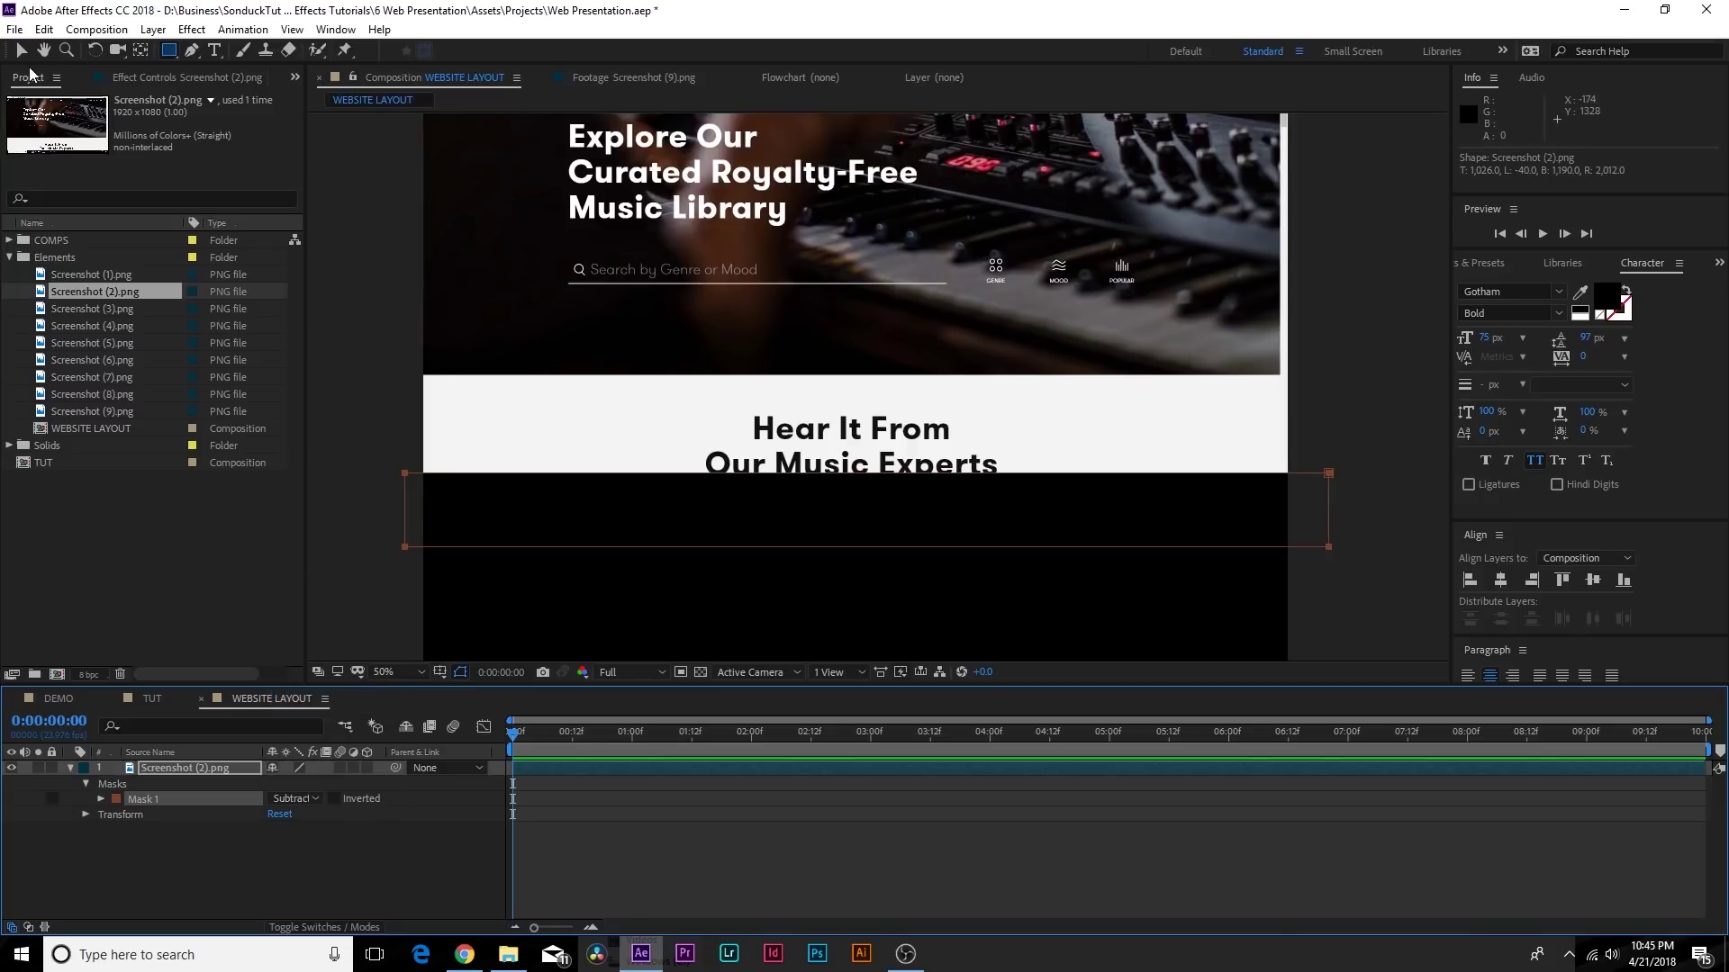
key(v)
click(237, 875)
key(comma)
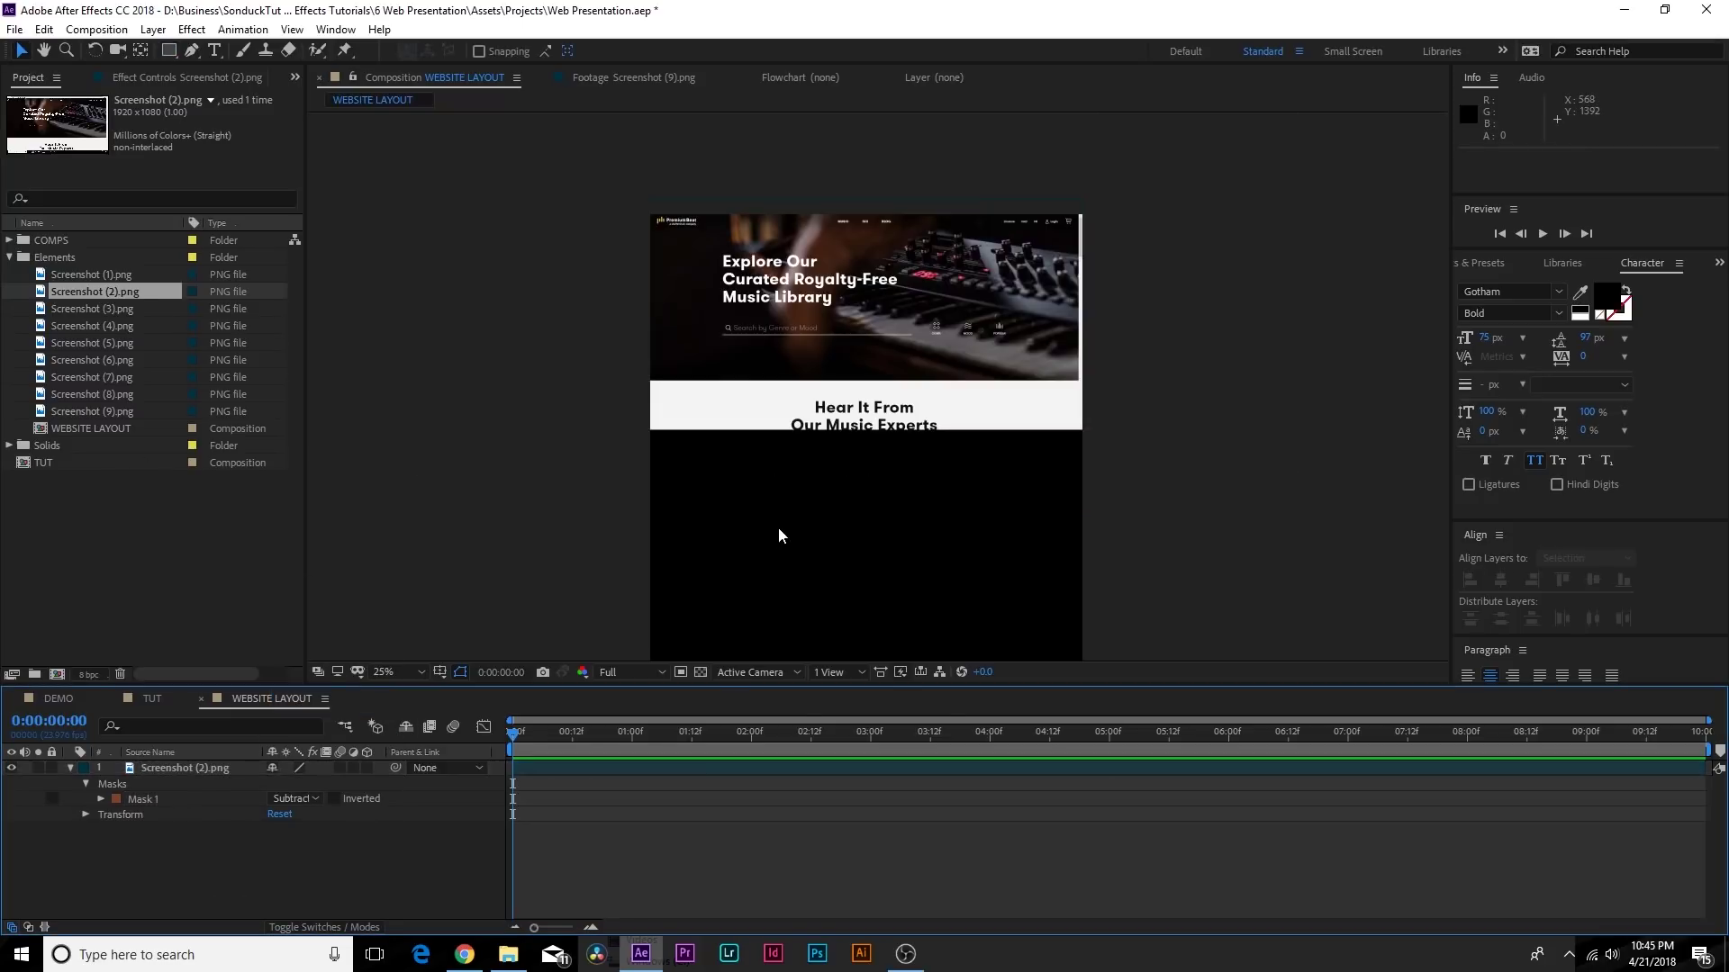
key(period)
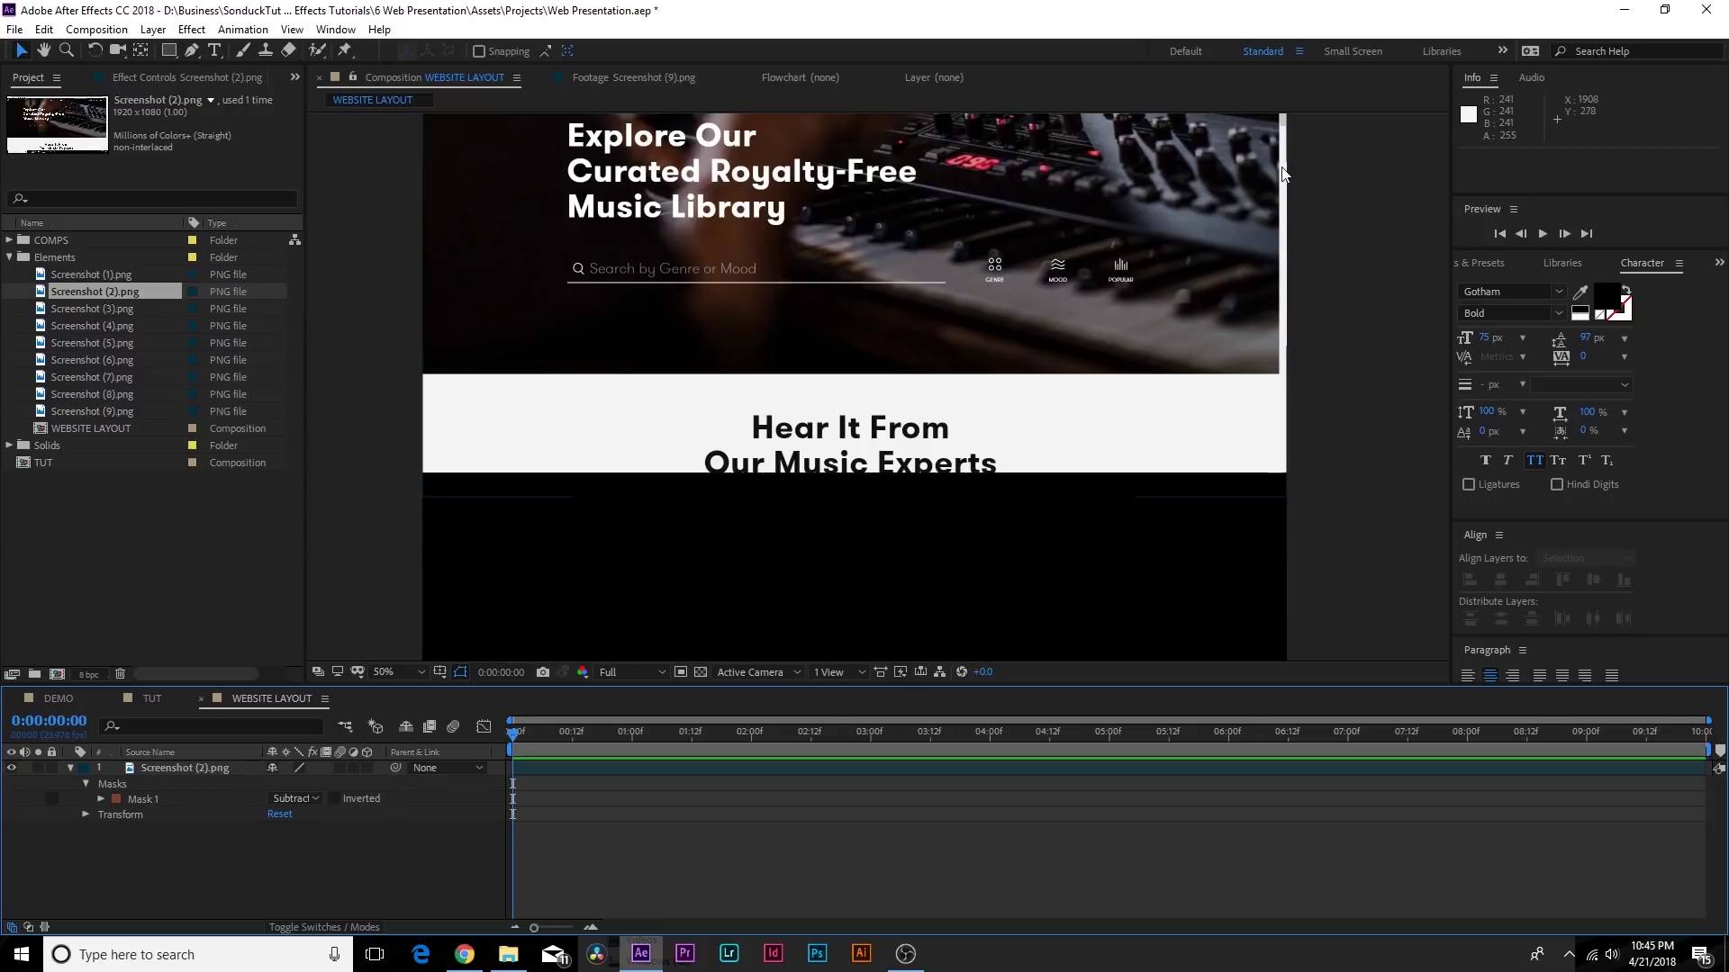
Scale the Screenshot (2).png layer to 103%
click(200, 762)
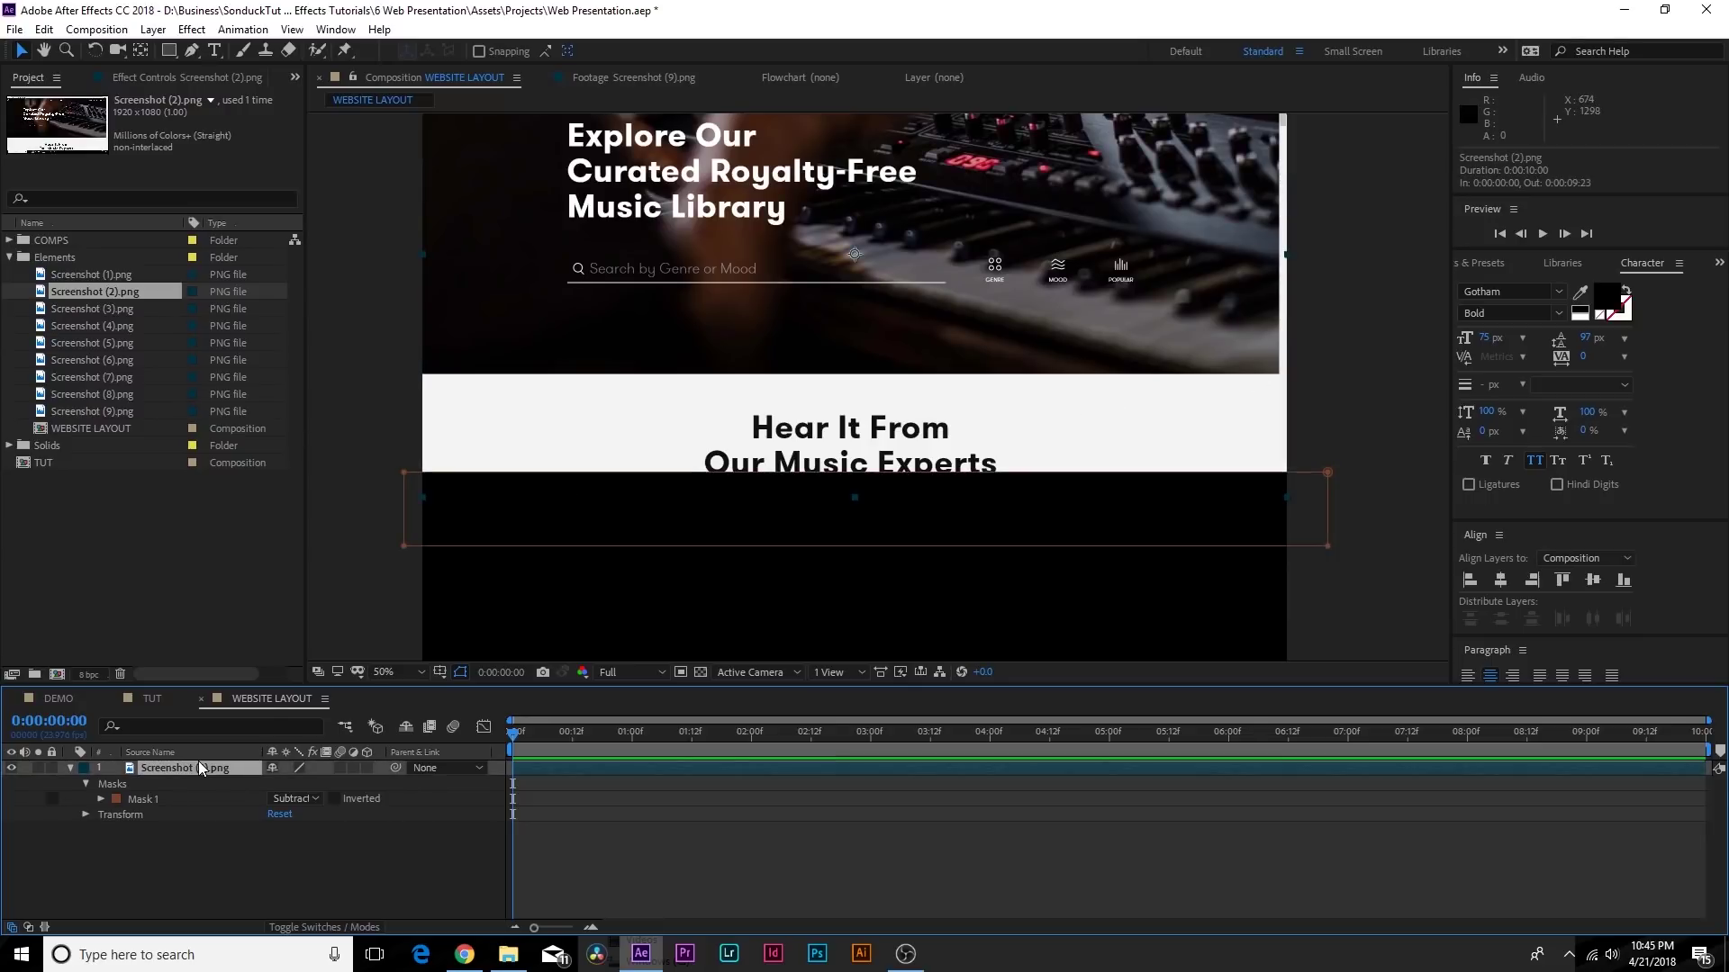
key(s)
click(290, 783)
text(1)
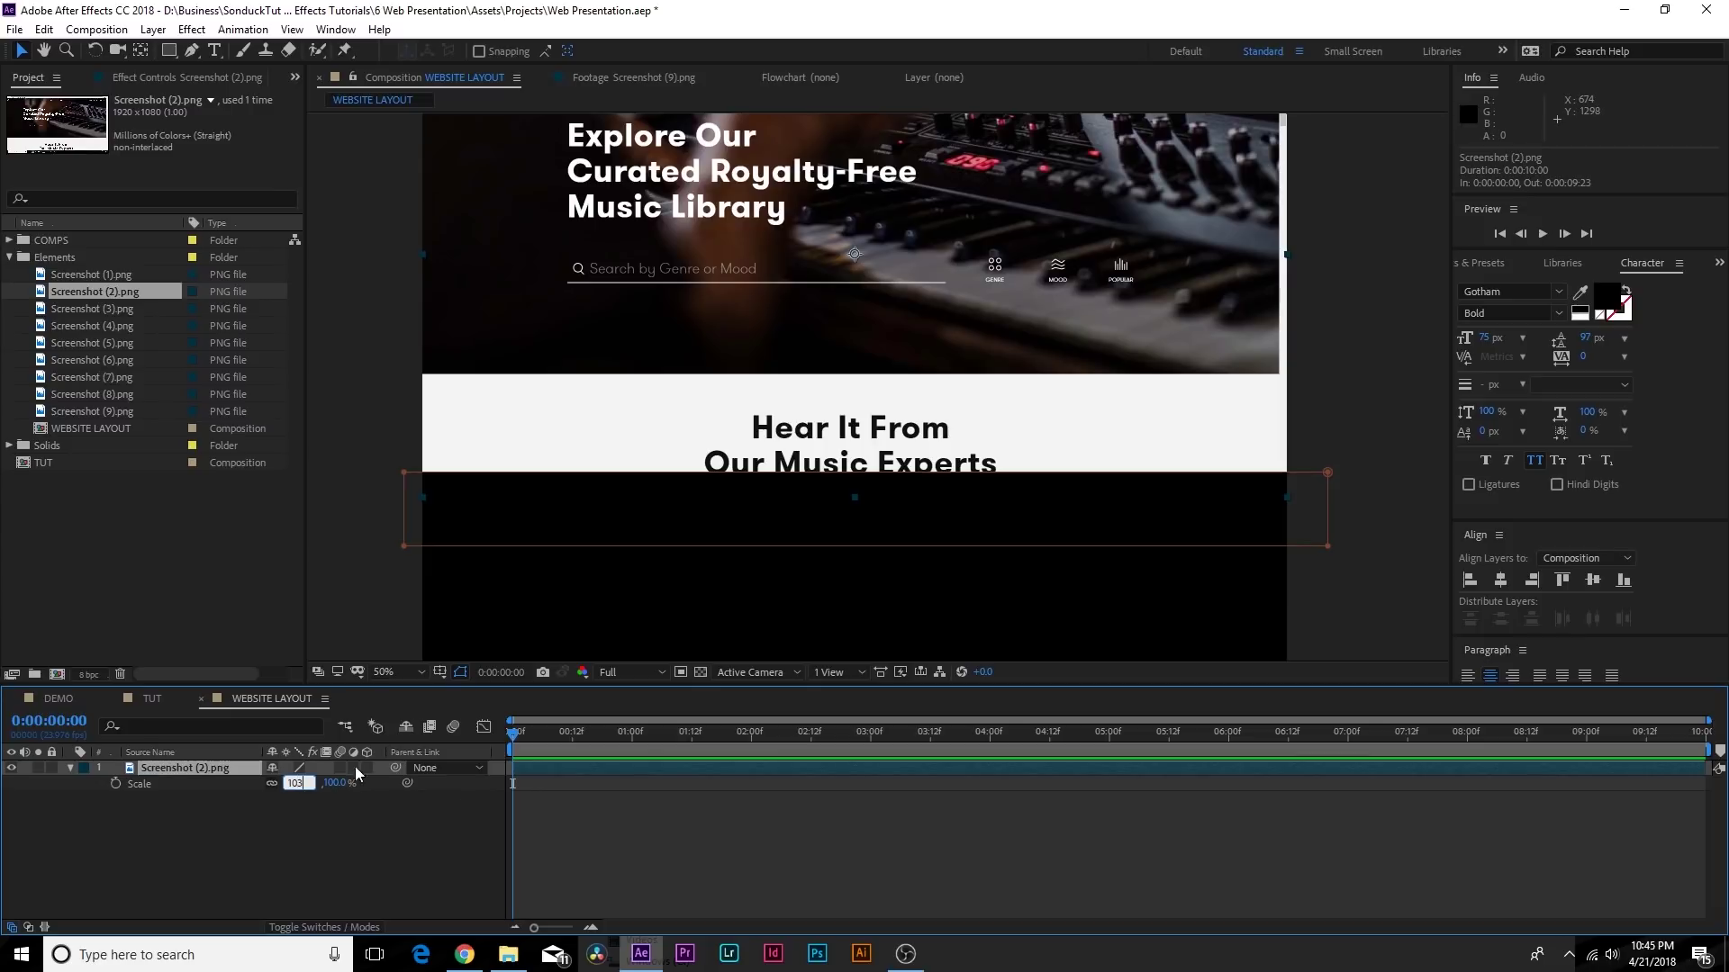
text(03)
key(Return)
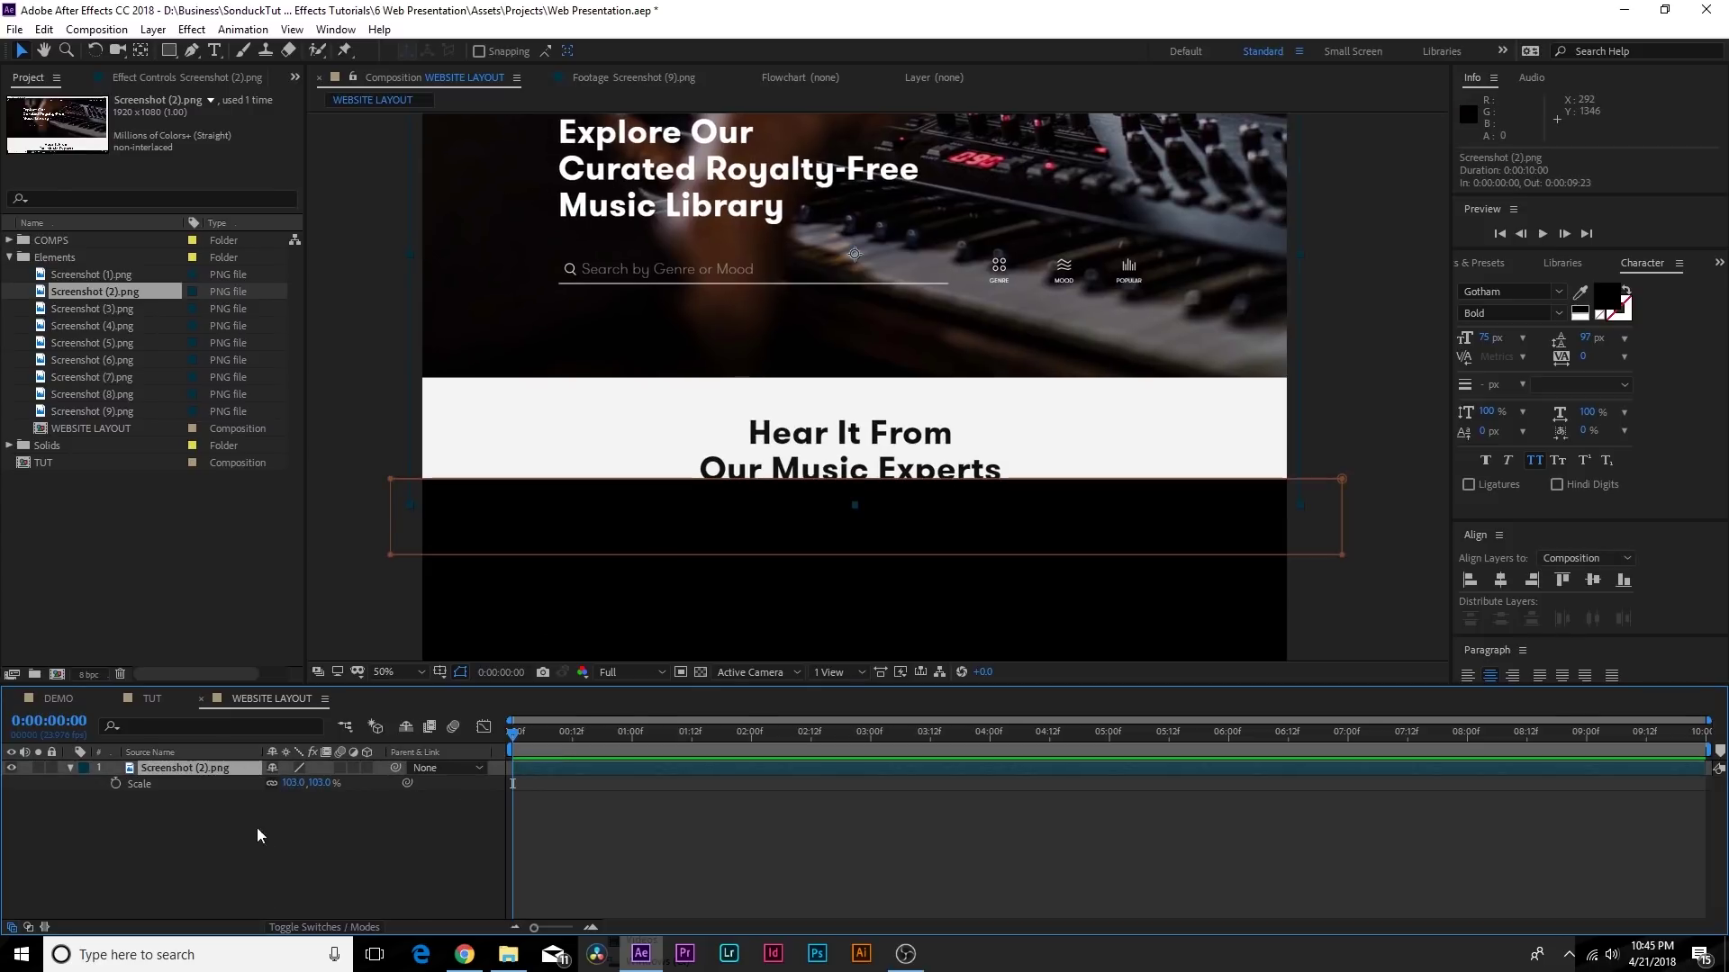
drag(867, 310, 877, 311)
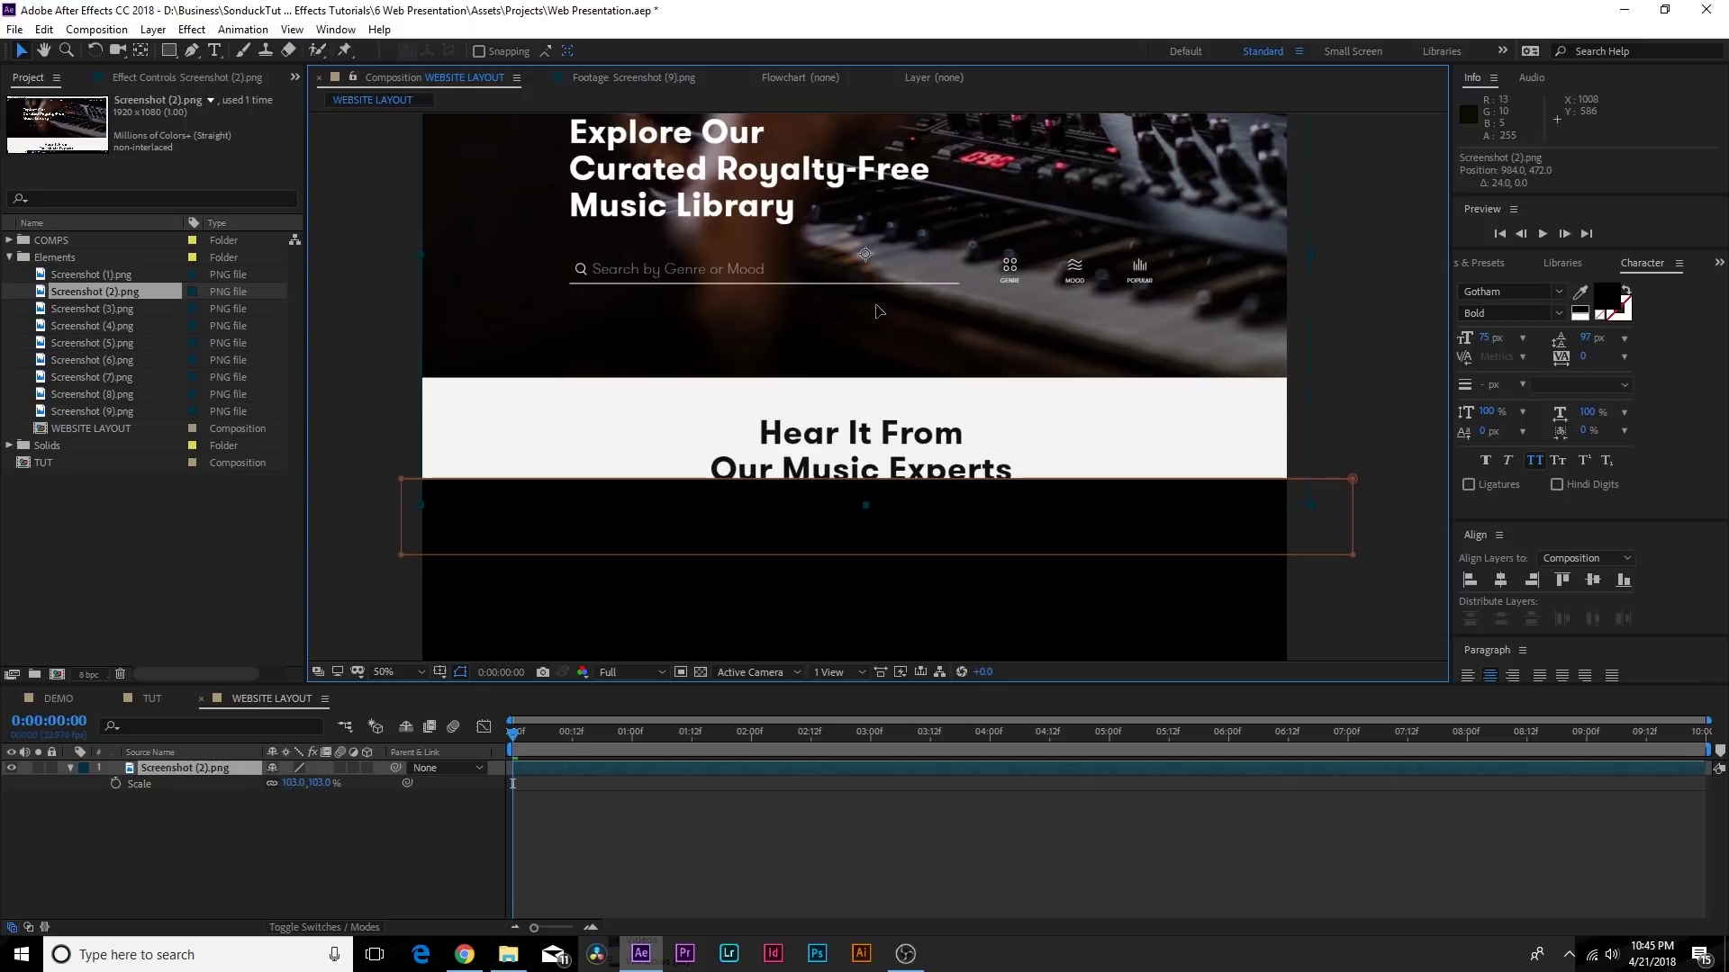
key(ctrl+z)
Add Screenshot (3).png and move it up beneath the first screenshot
click(54, 309)
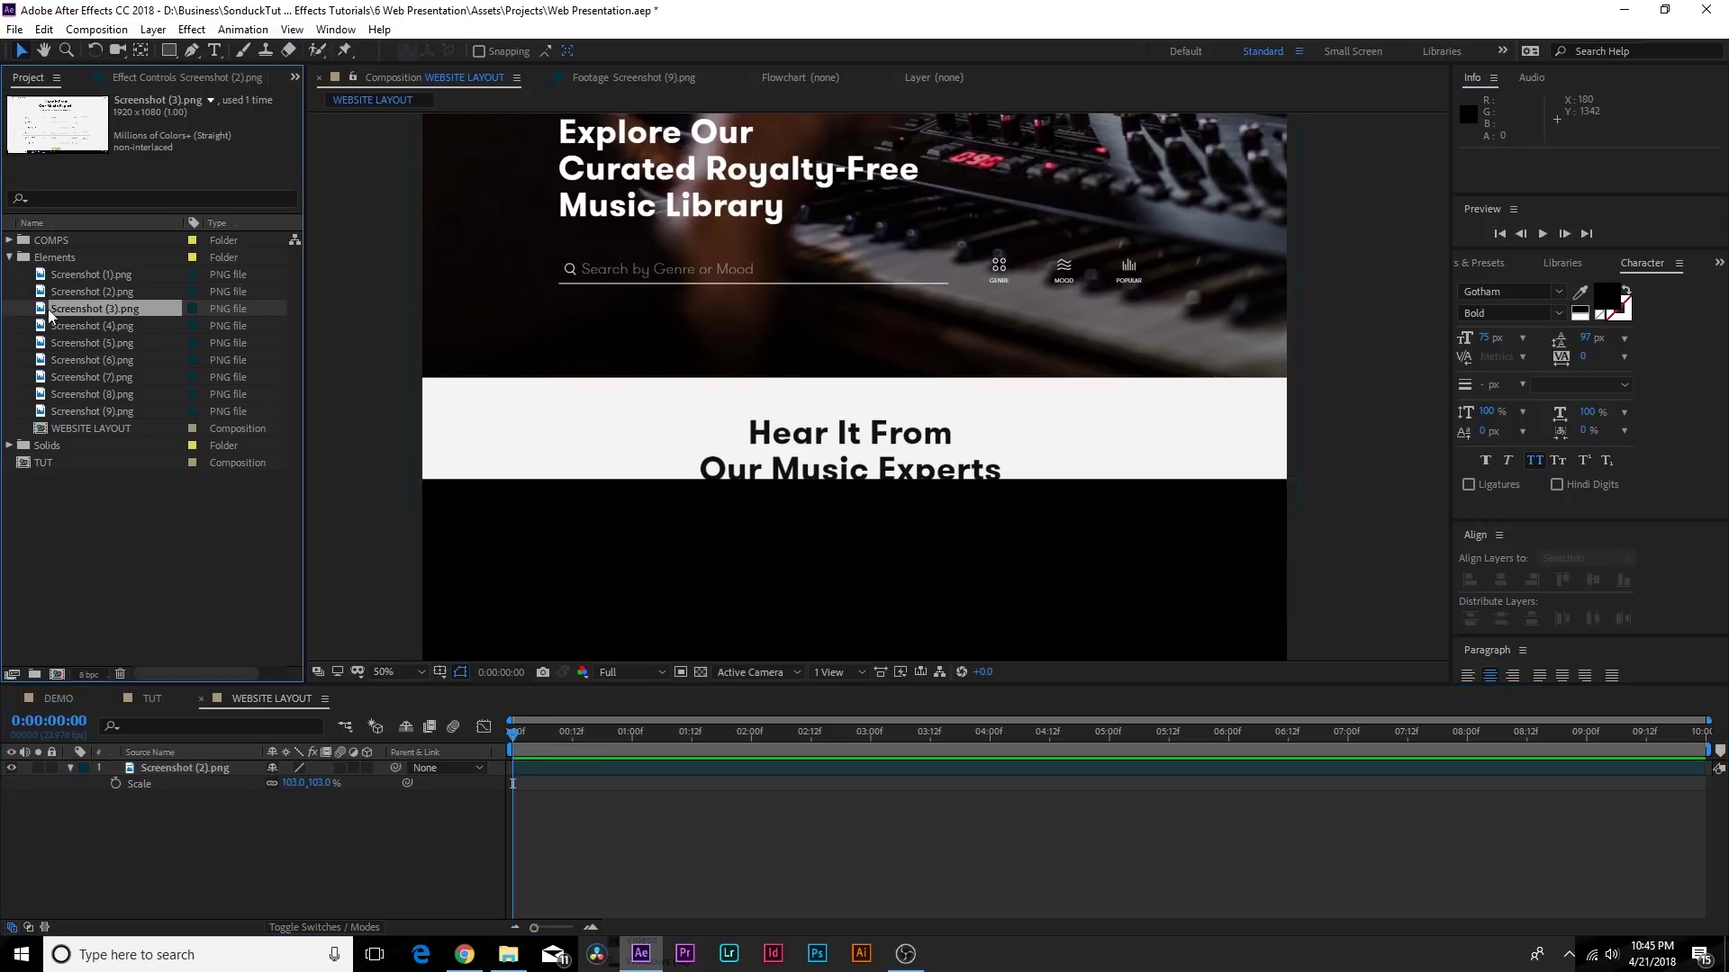
drag(47, 310, 224, 819)
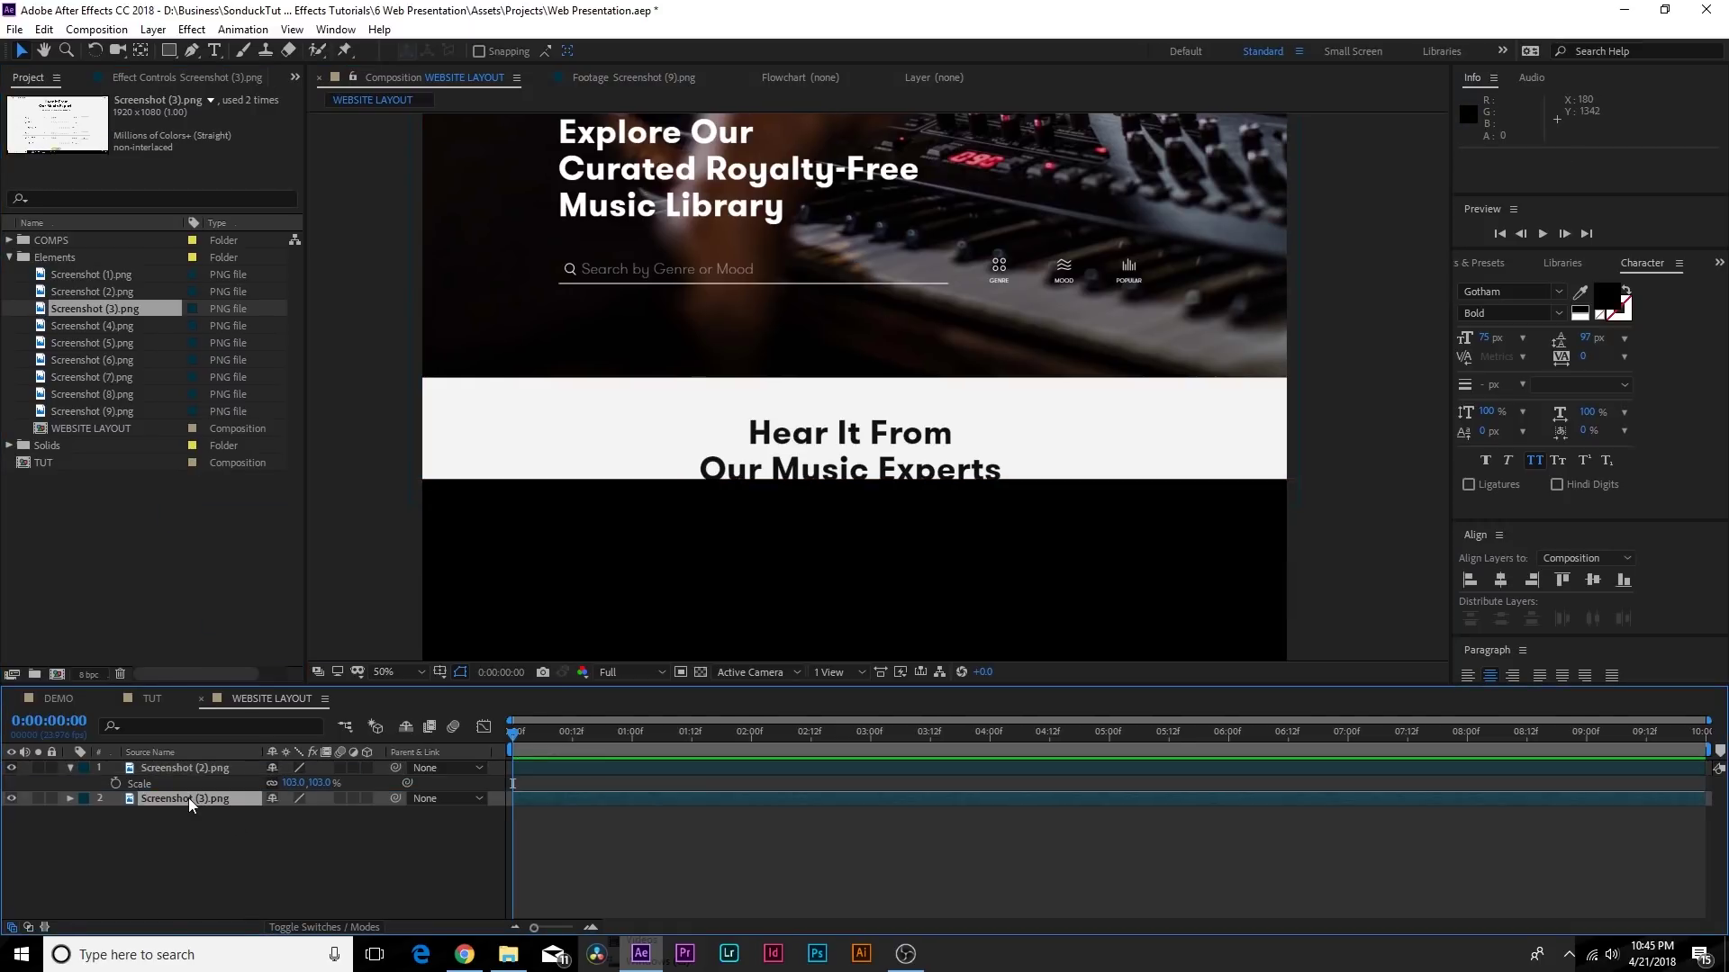
scroll(866, 587, down, 4)
drag(871, 624, 869, 477)
scroll(869, 477, up, 6)
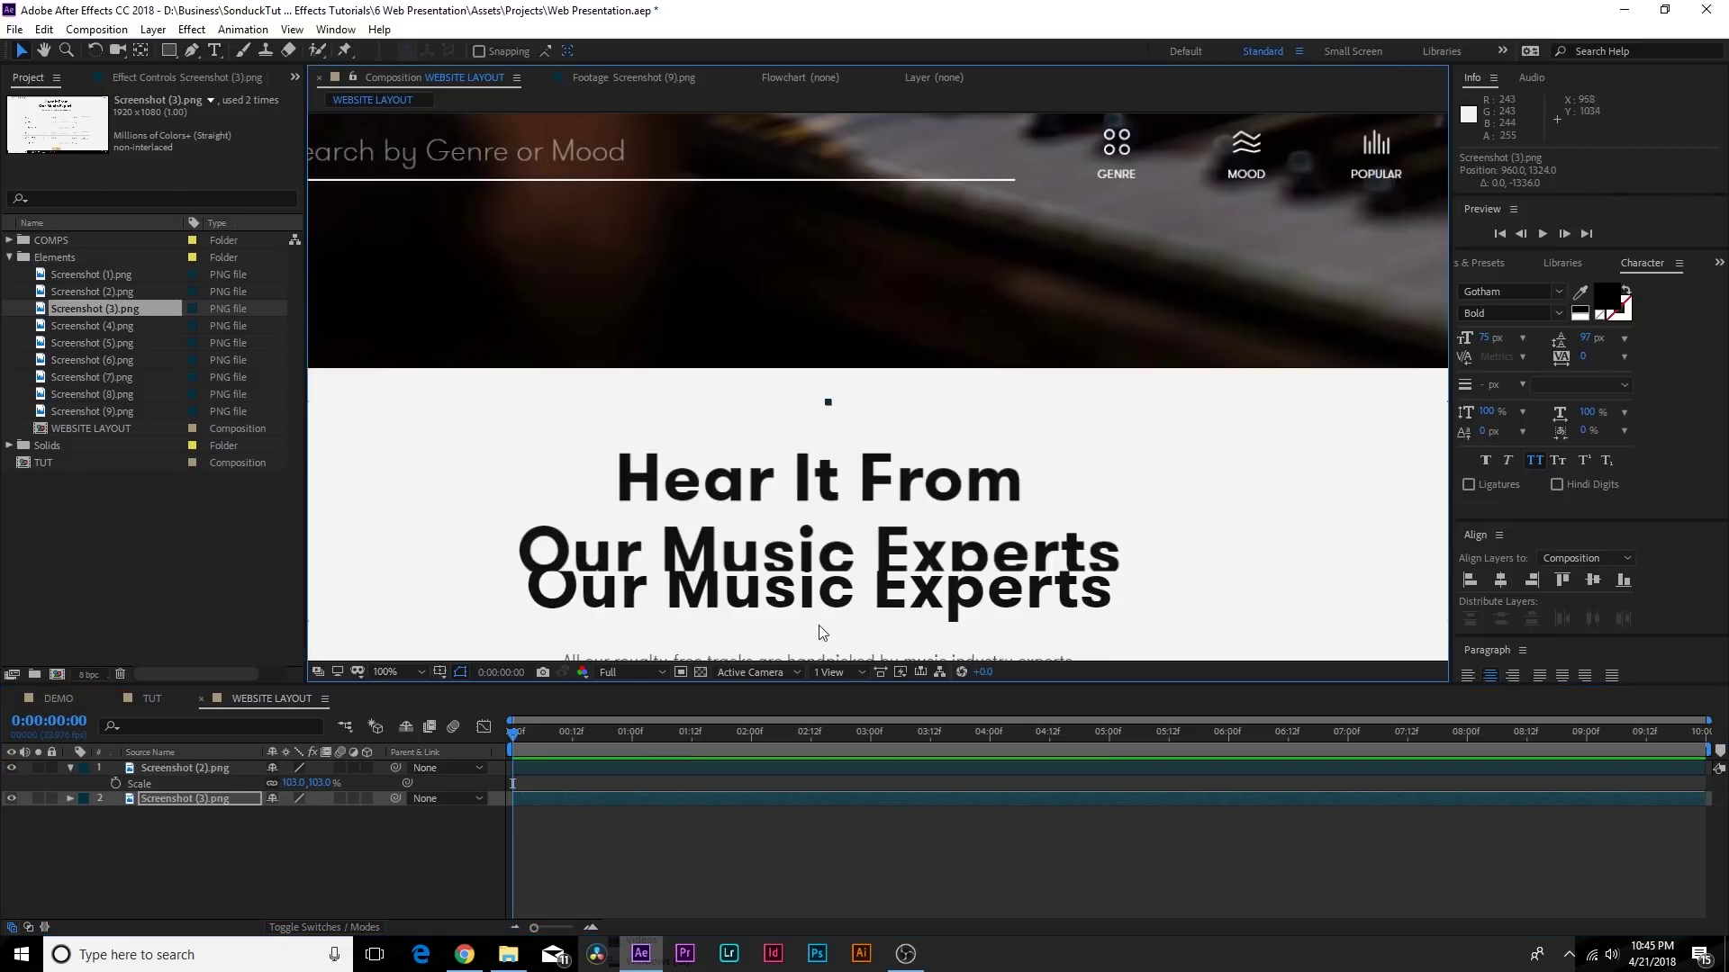
drag(788, 617, 795, 580)
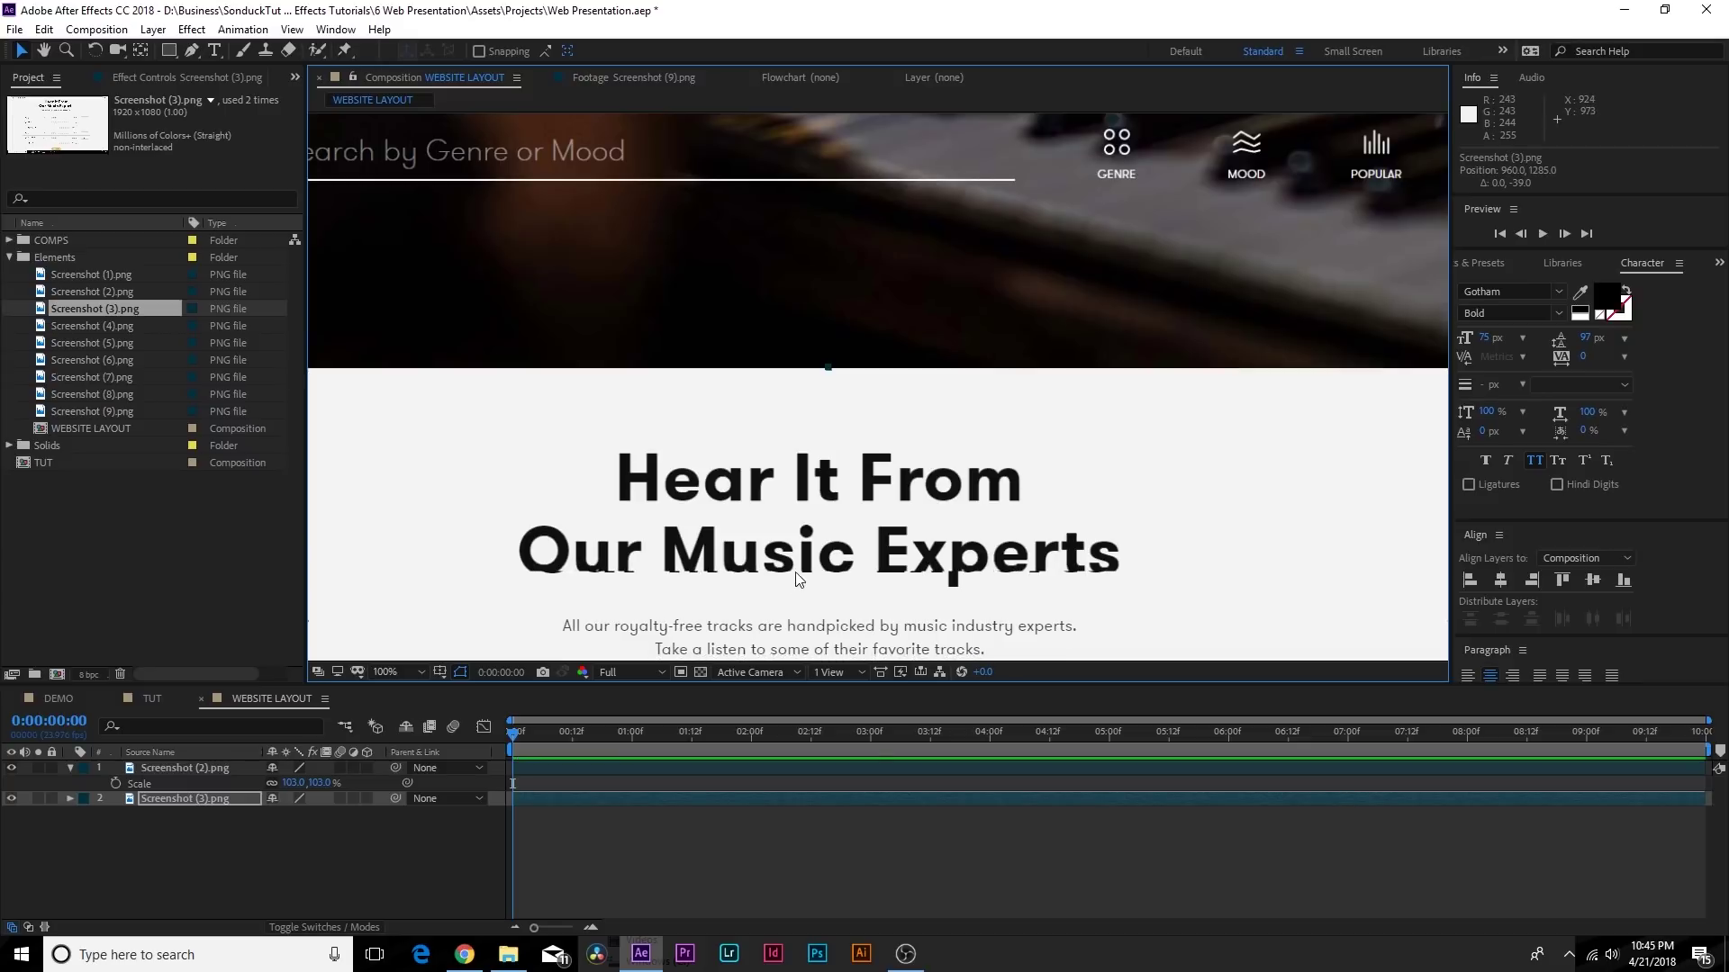
Scale Screenshot (3) to 103% and nudge it to 960, 1296 so the headings overlap
key(s)
key(ctrl+z)
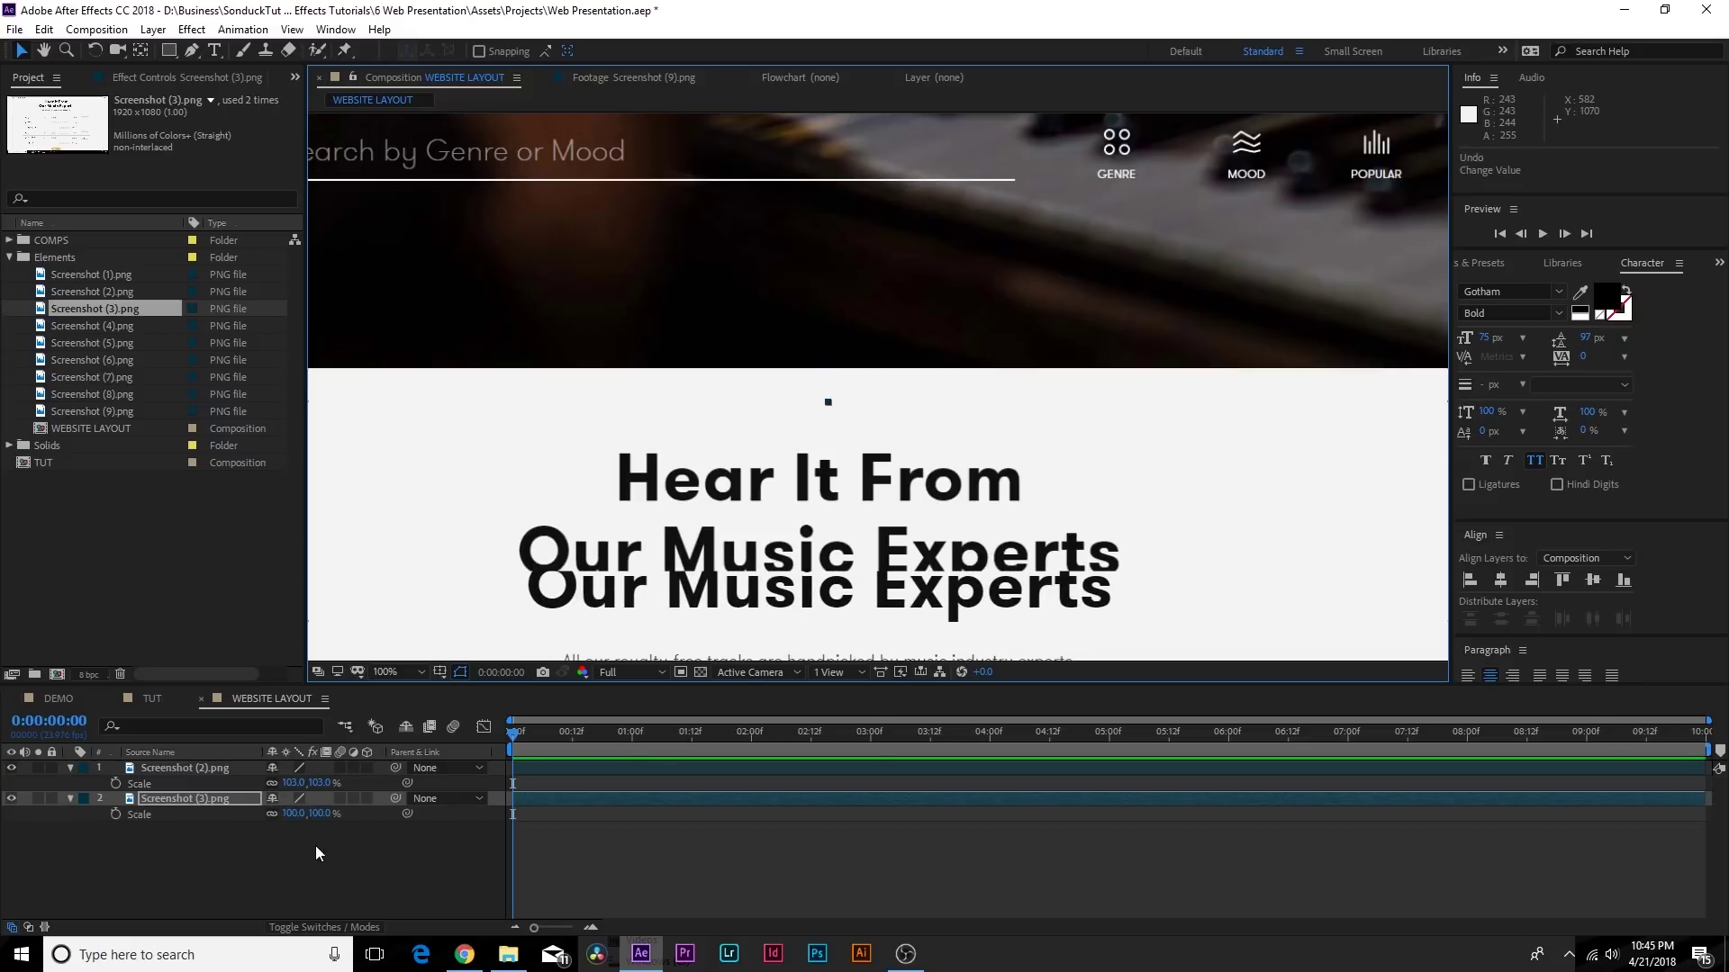
click(292, 814)
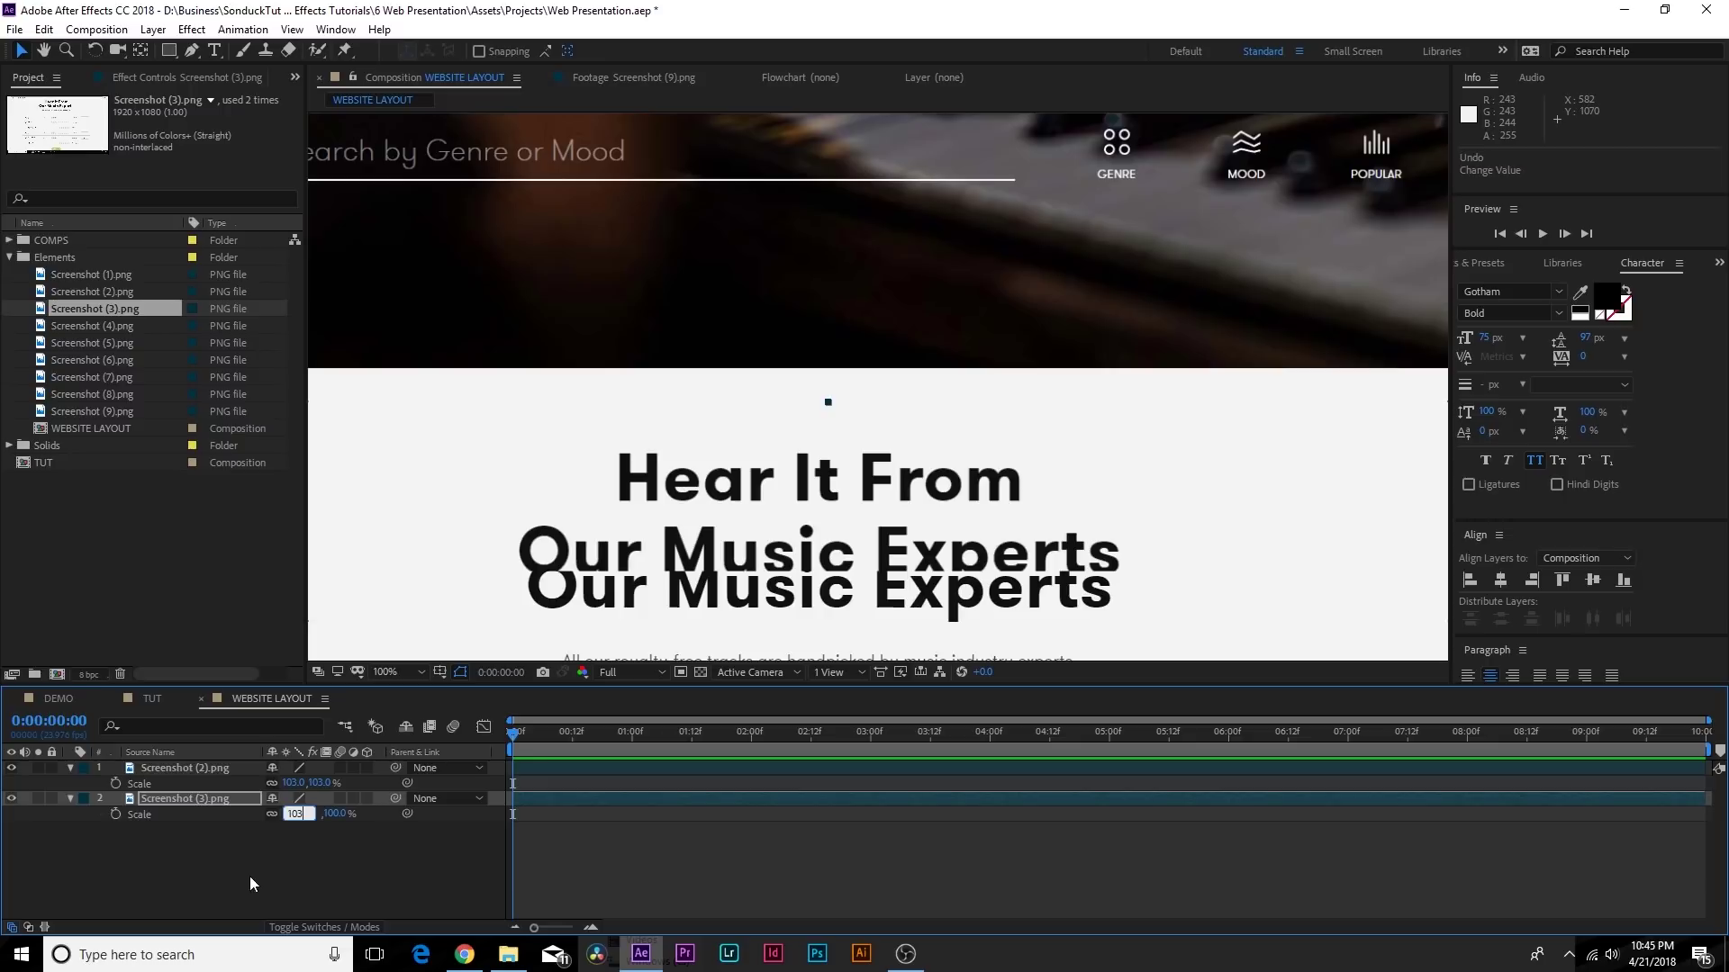
text(103)
key(Return)
click(190, 797)
key(shift+Up)
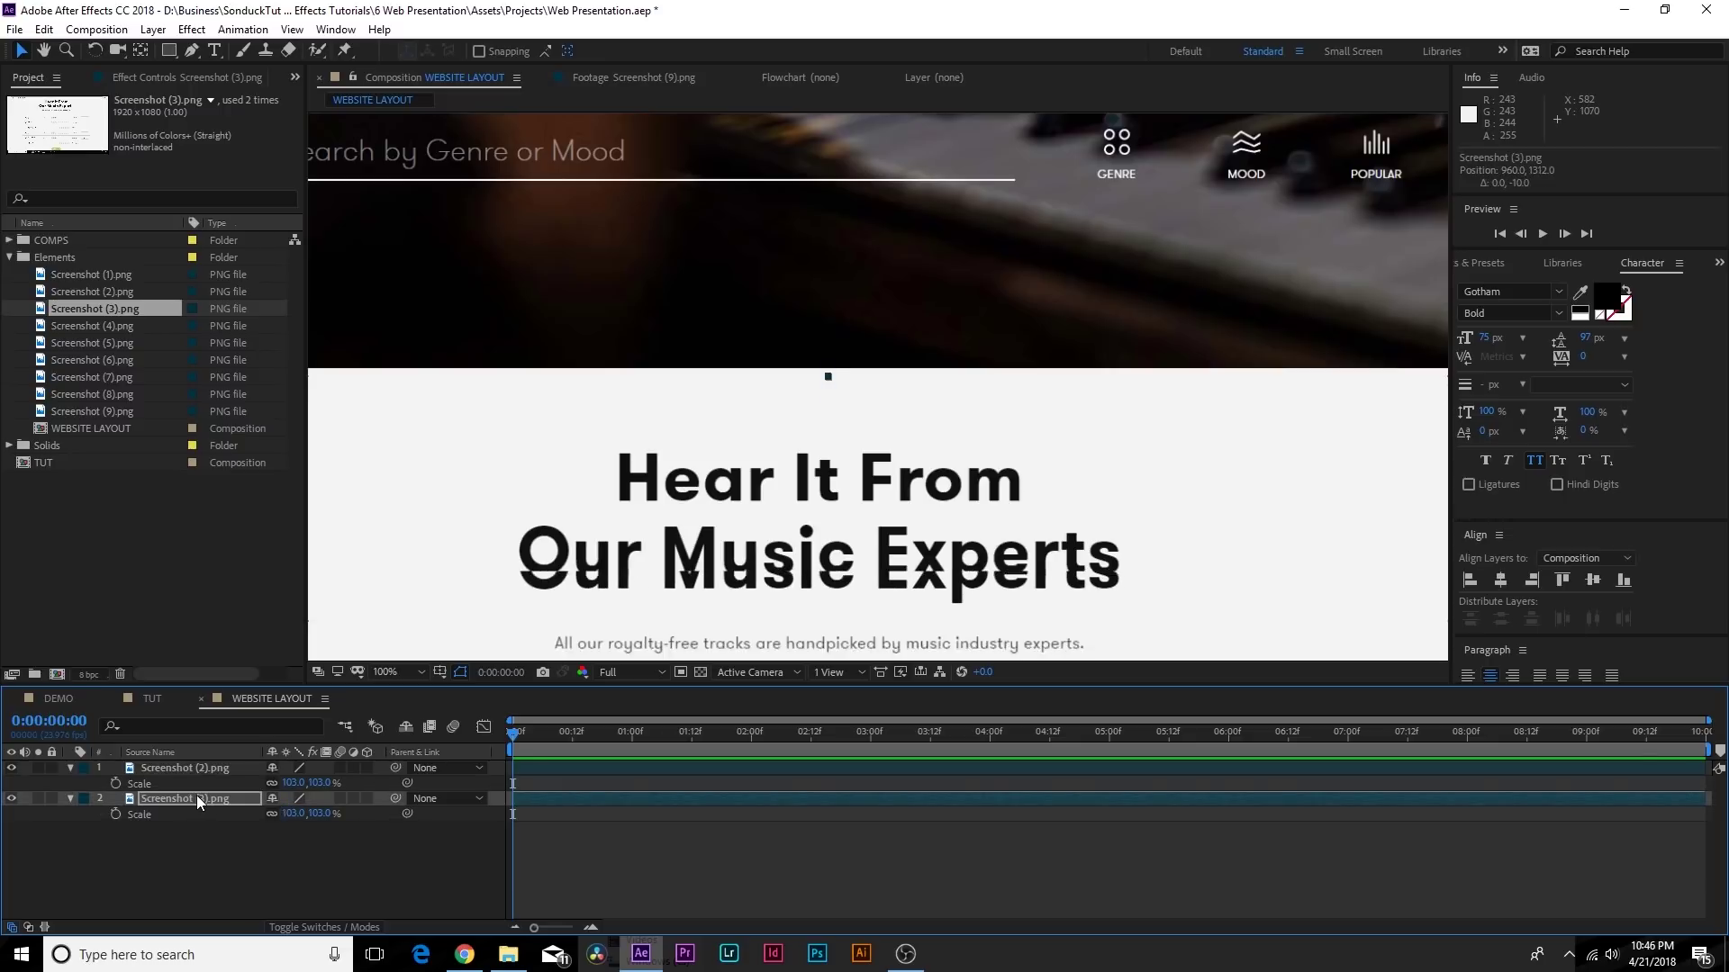
key(Up)
key(Up)
key(Up)
key(Up)
key(Up)
key(Up)
key(Up)
key(Up)
key(Up)
key(Up)
key(Up)
key(Up)
key(Up)
key(Up)
key(Up)
key(Up)
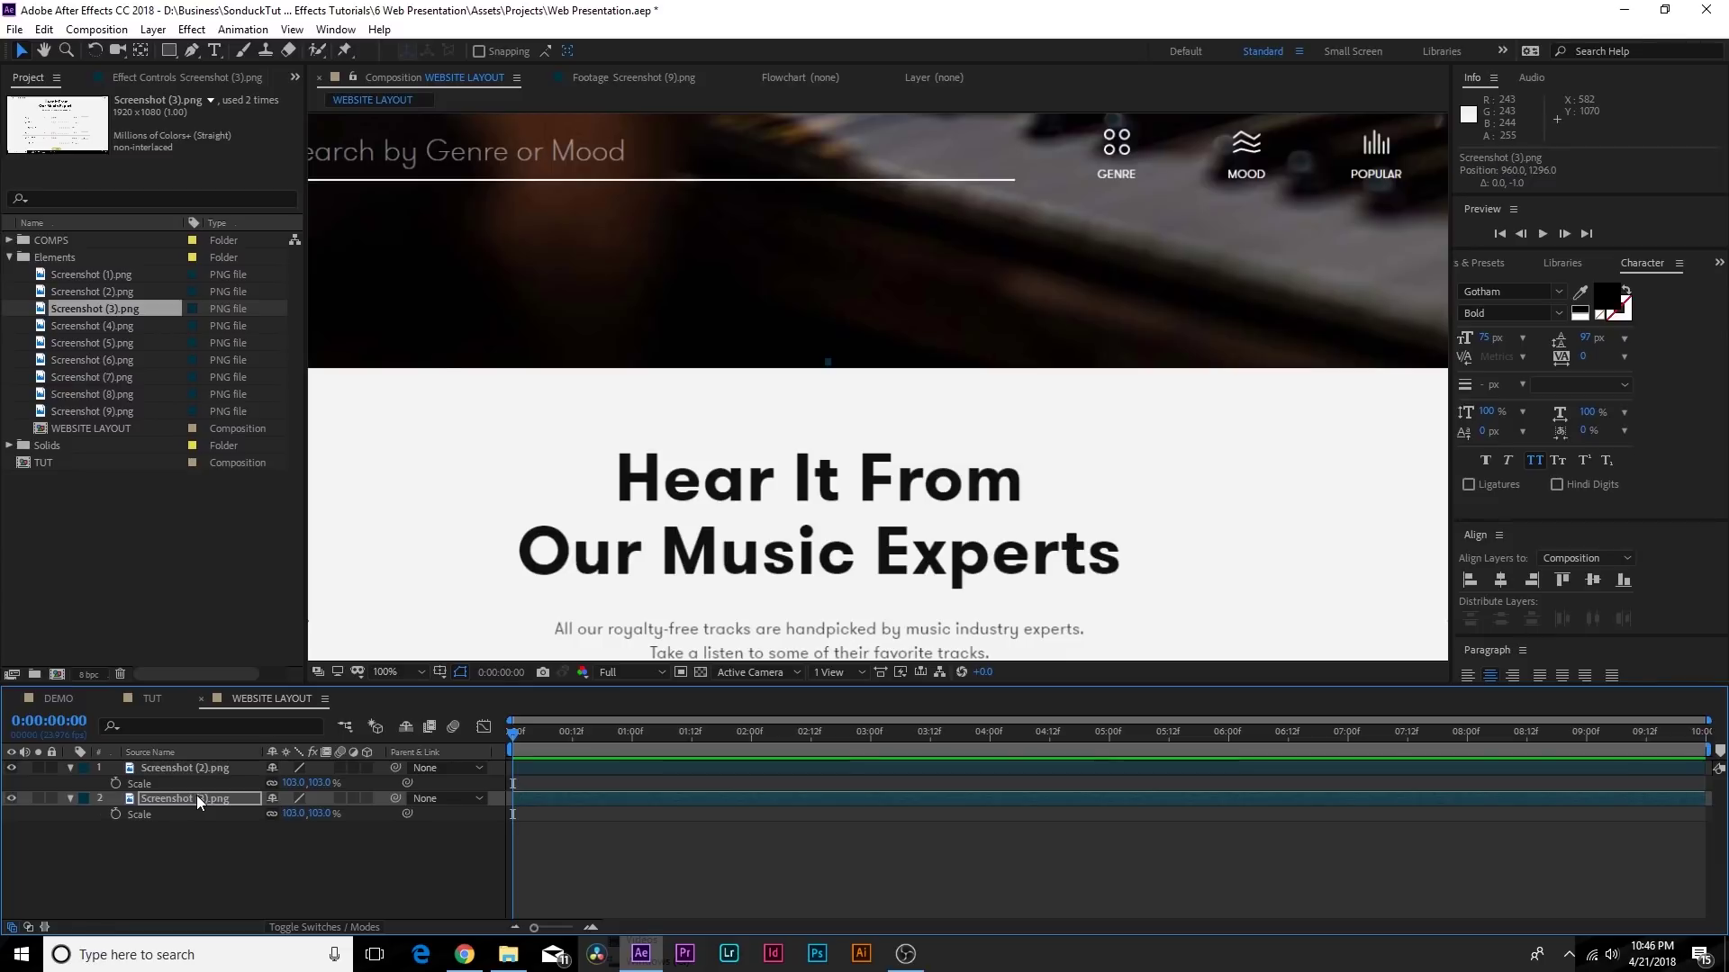
scroll(625, 628, down, 2)
scroll(704, 541, down, 2)
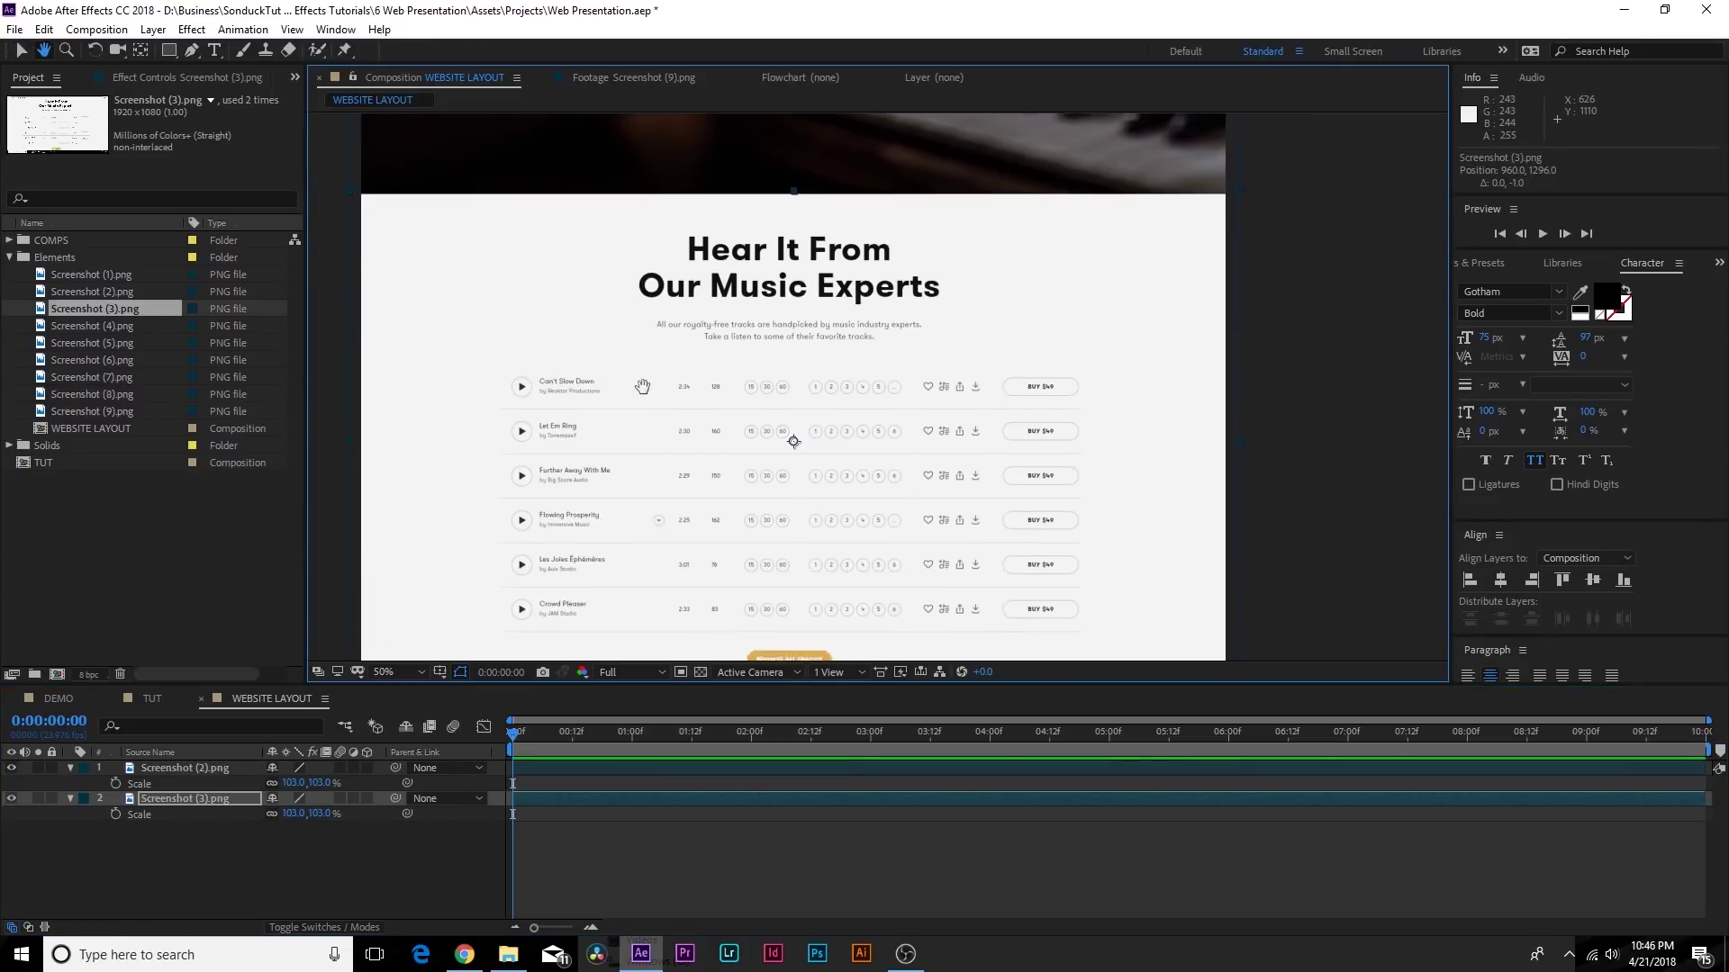
scroll(780, 399, down, 4)
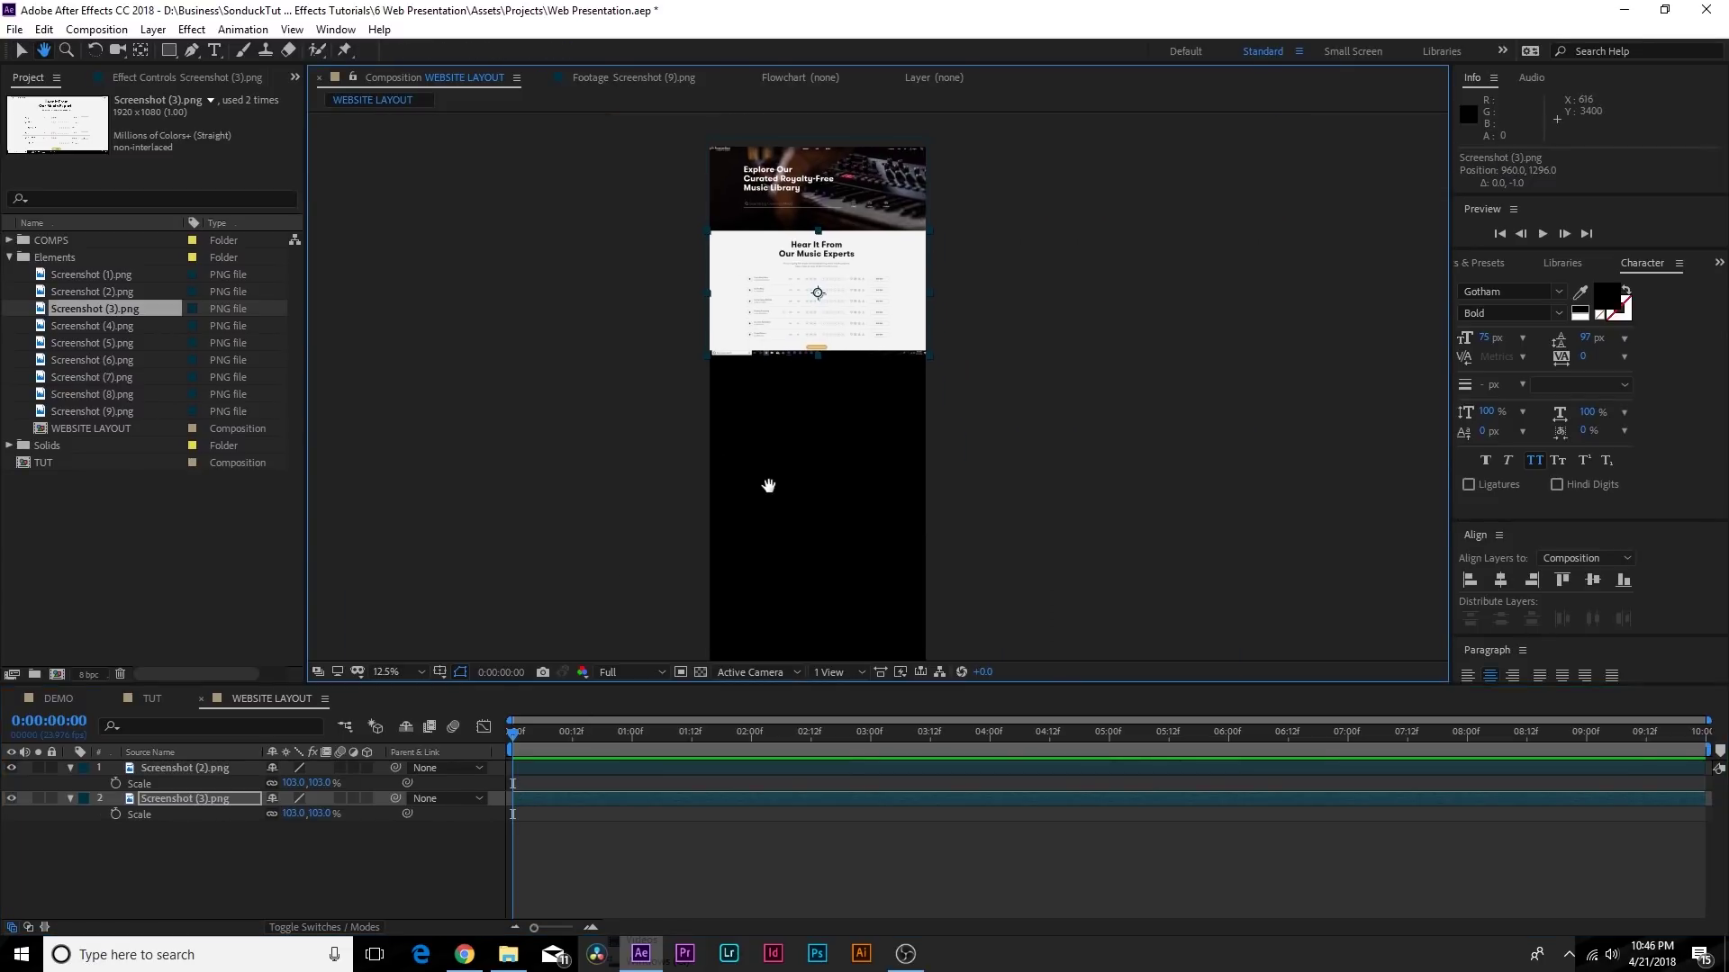
Mask out Screenshot (3)'s taskbar strip with a rectangle mask set to Subtract
scroll(720, 410, up, 2)
drag(637, 316, 687, 466)
key(v)
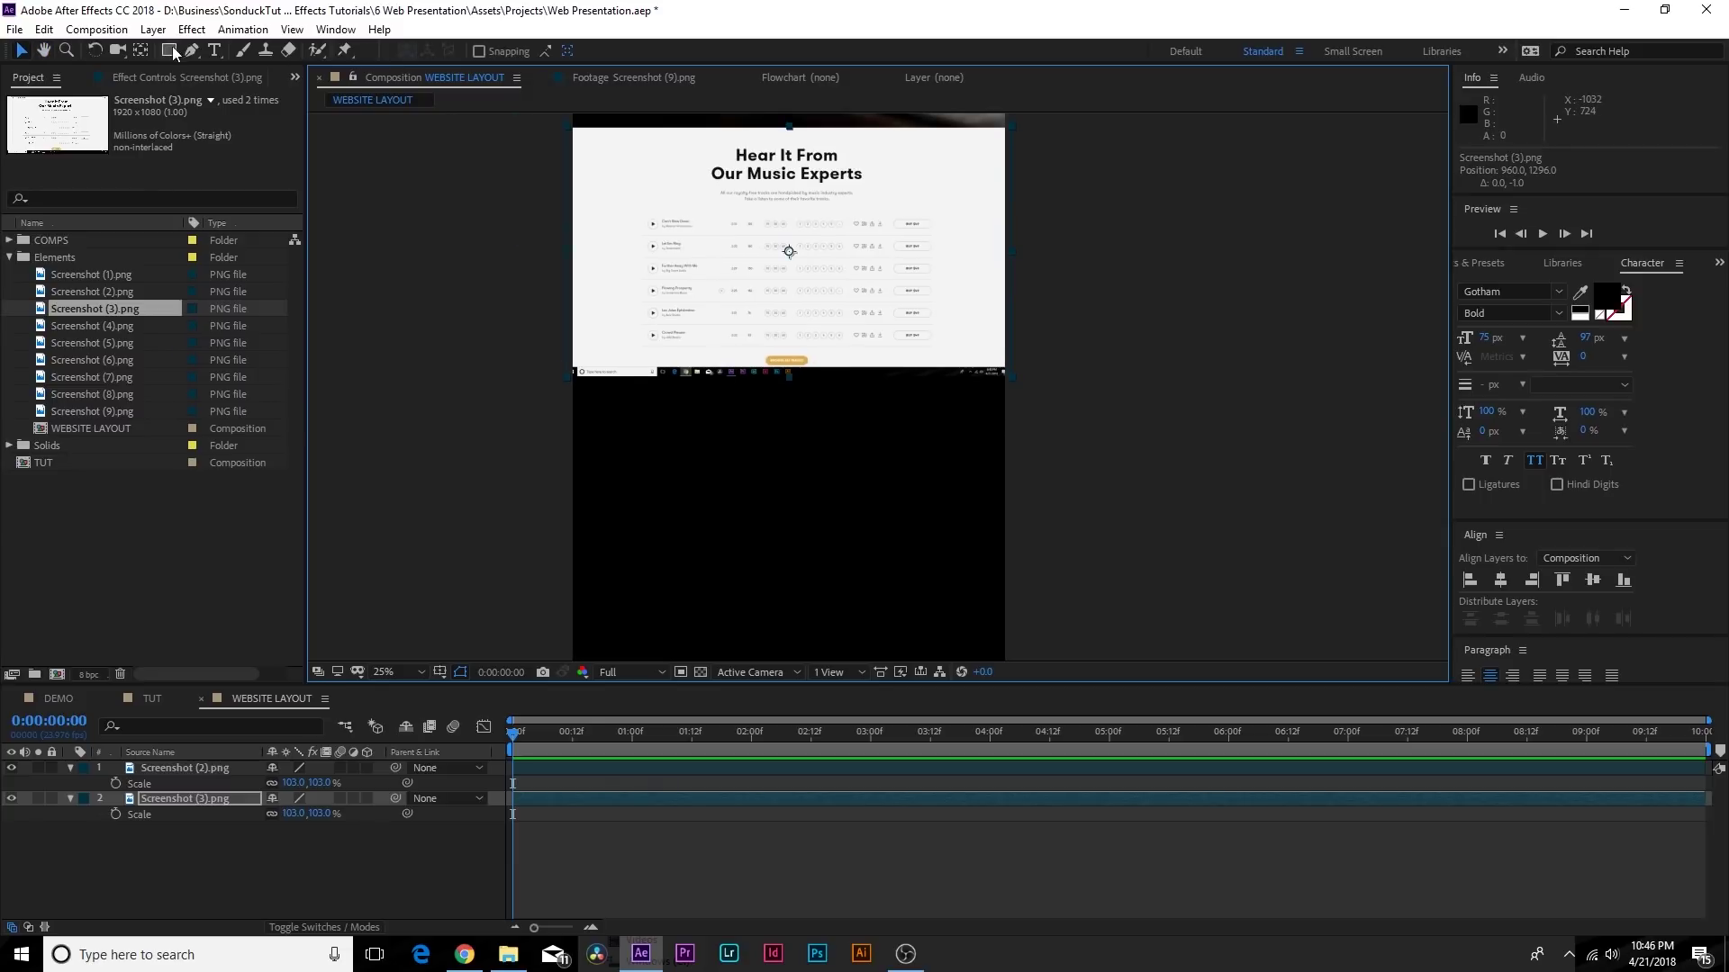
click(169, 50)
drag(560, 363, 1048, 401)
click(293, 828)
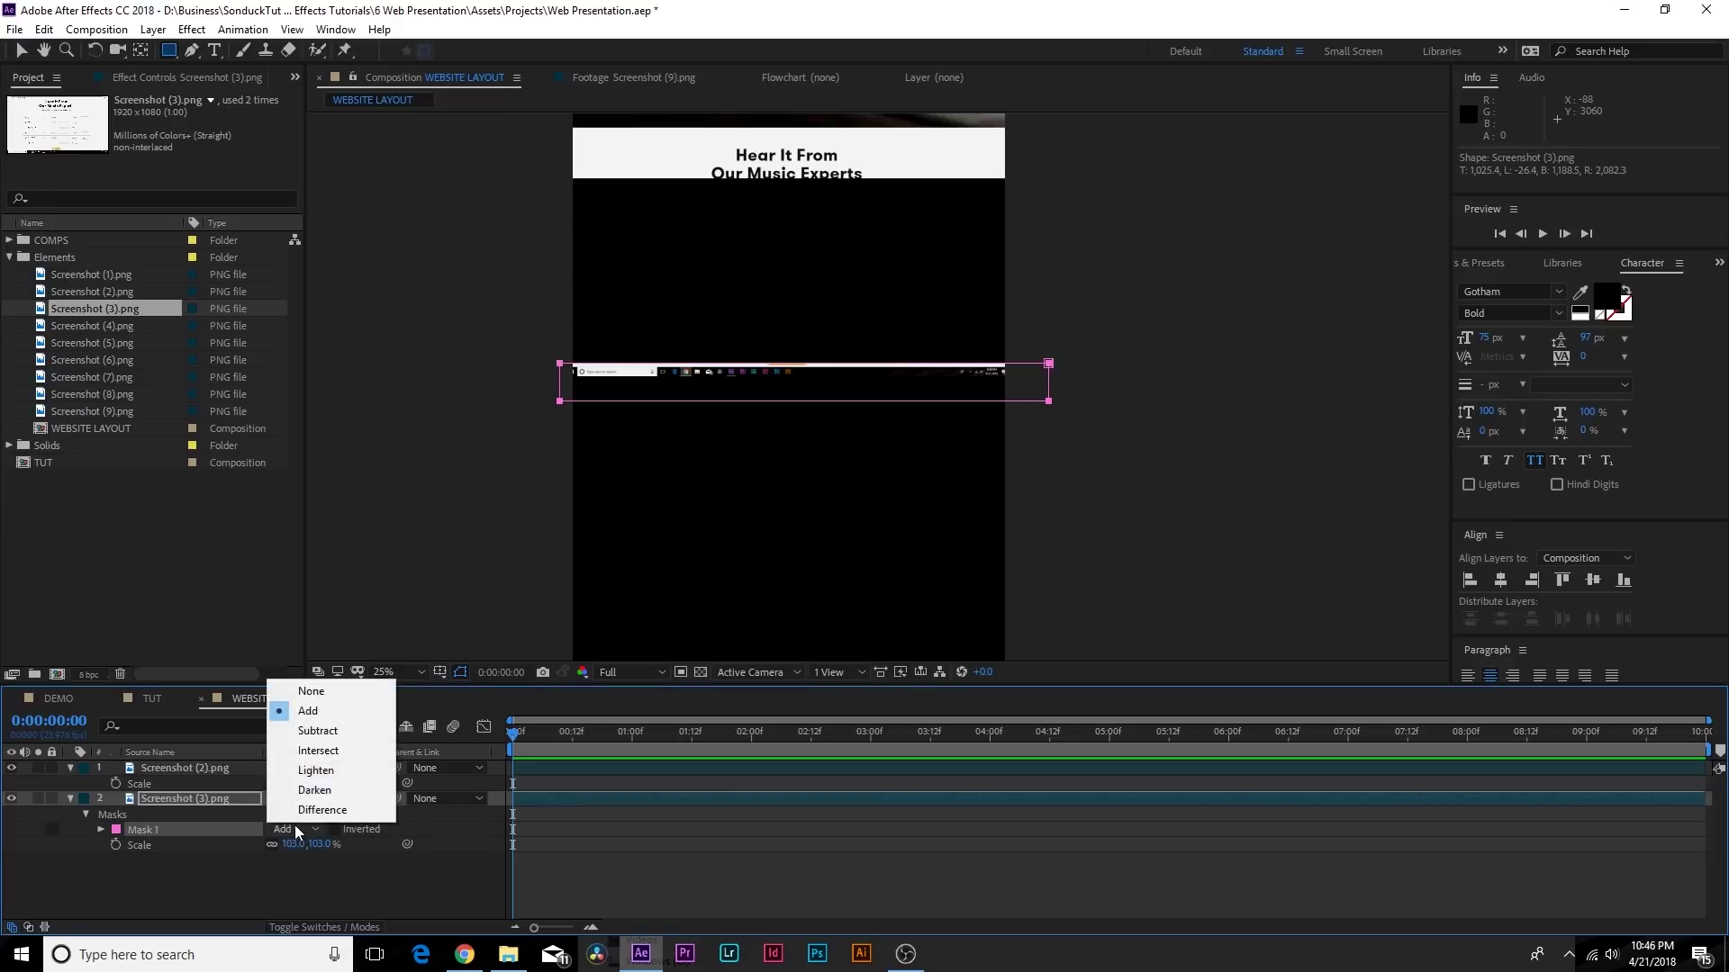
click(378, 734)
Add Screenshot (4).png, move it up to join the previous screenshot and scale it to 103%
drag(100, 324, 164, 803)
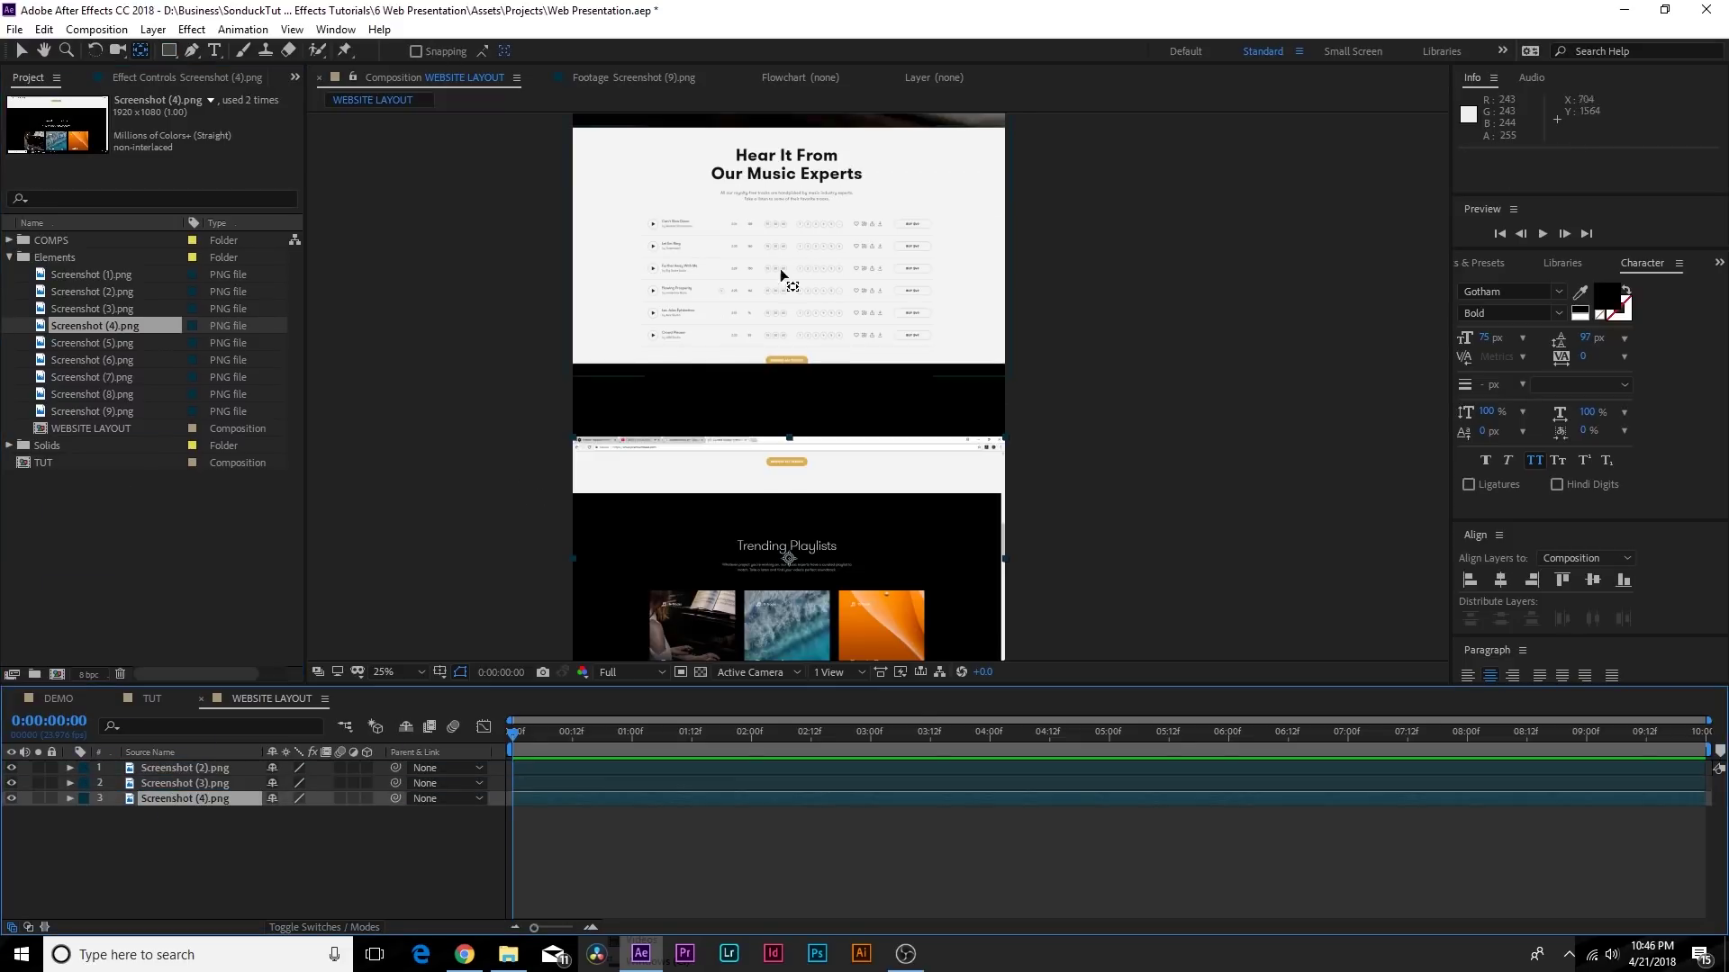
key(v)
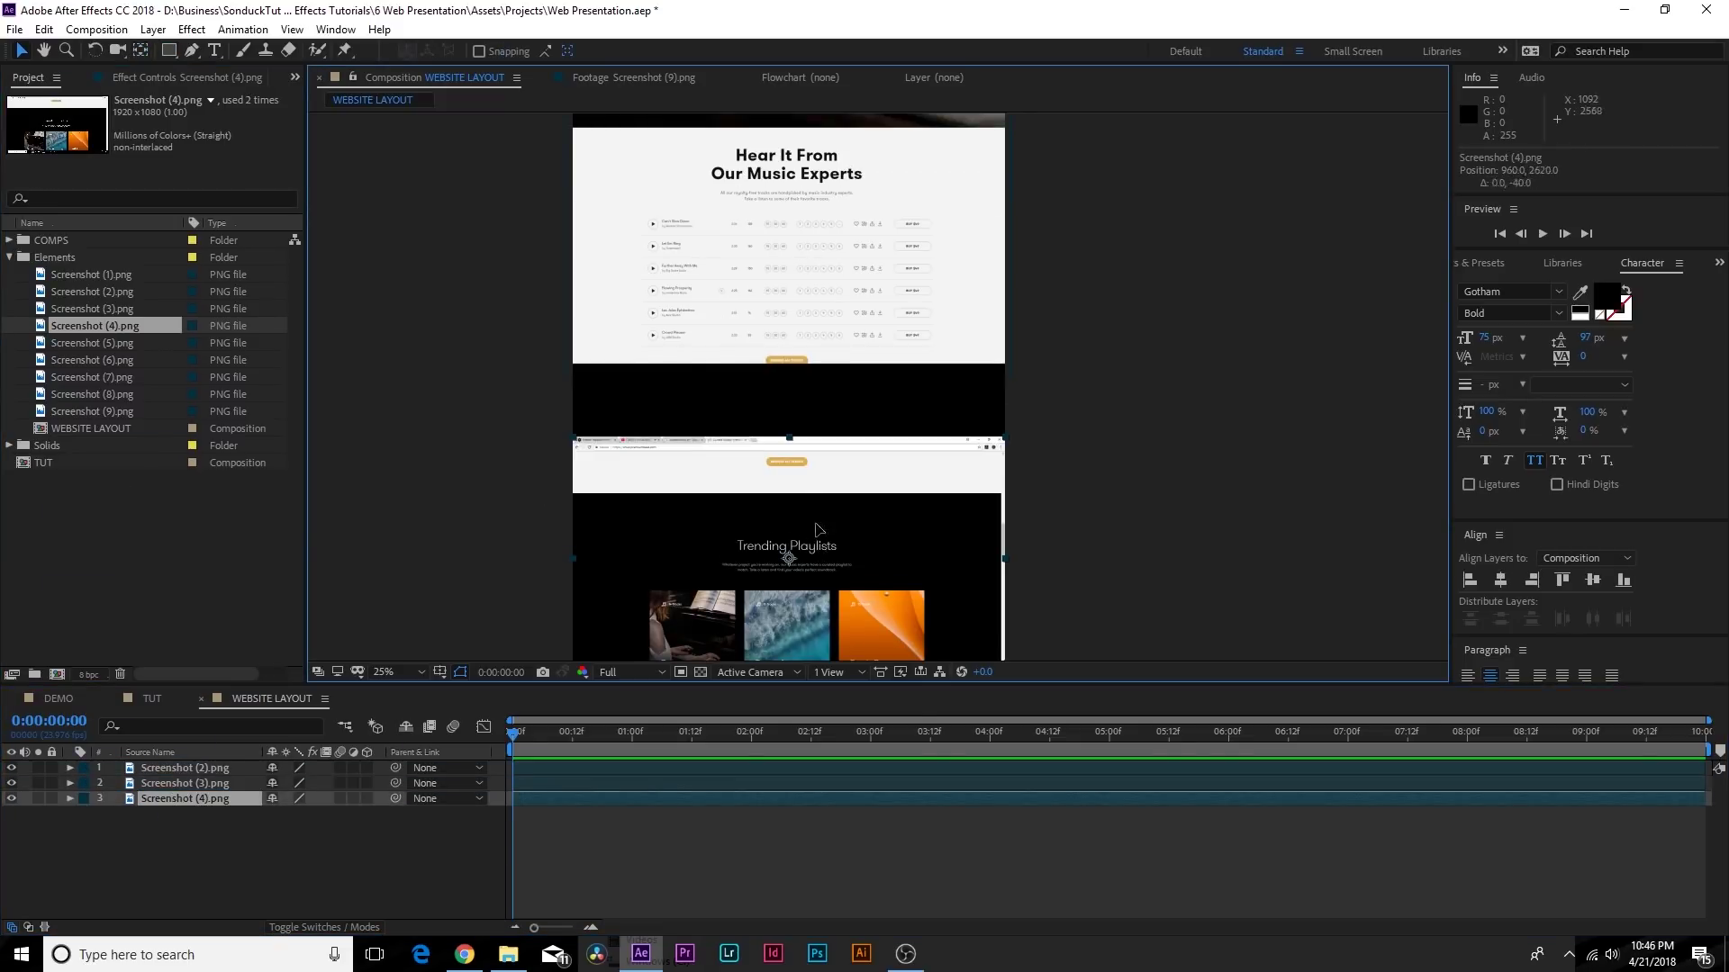
drag(804, 531, 817, 450)
scroll(798, 452, up, 2)
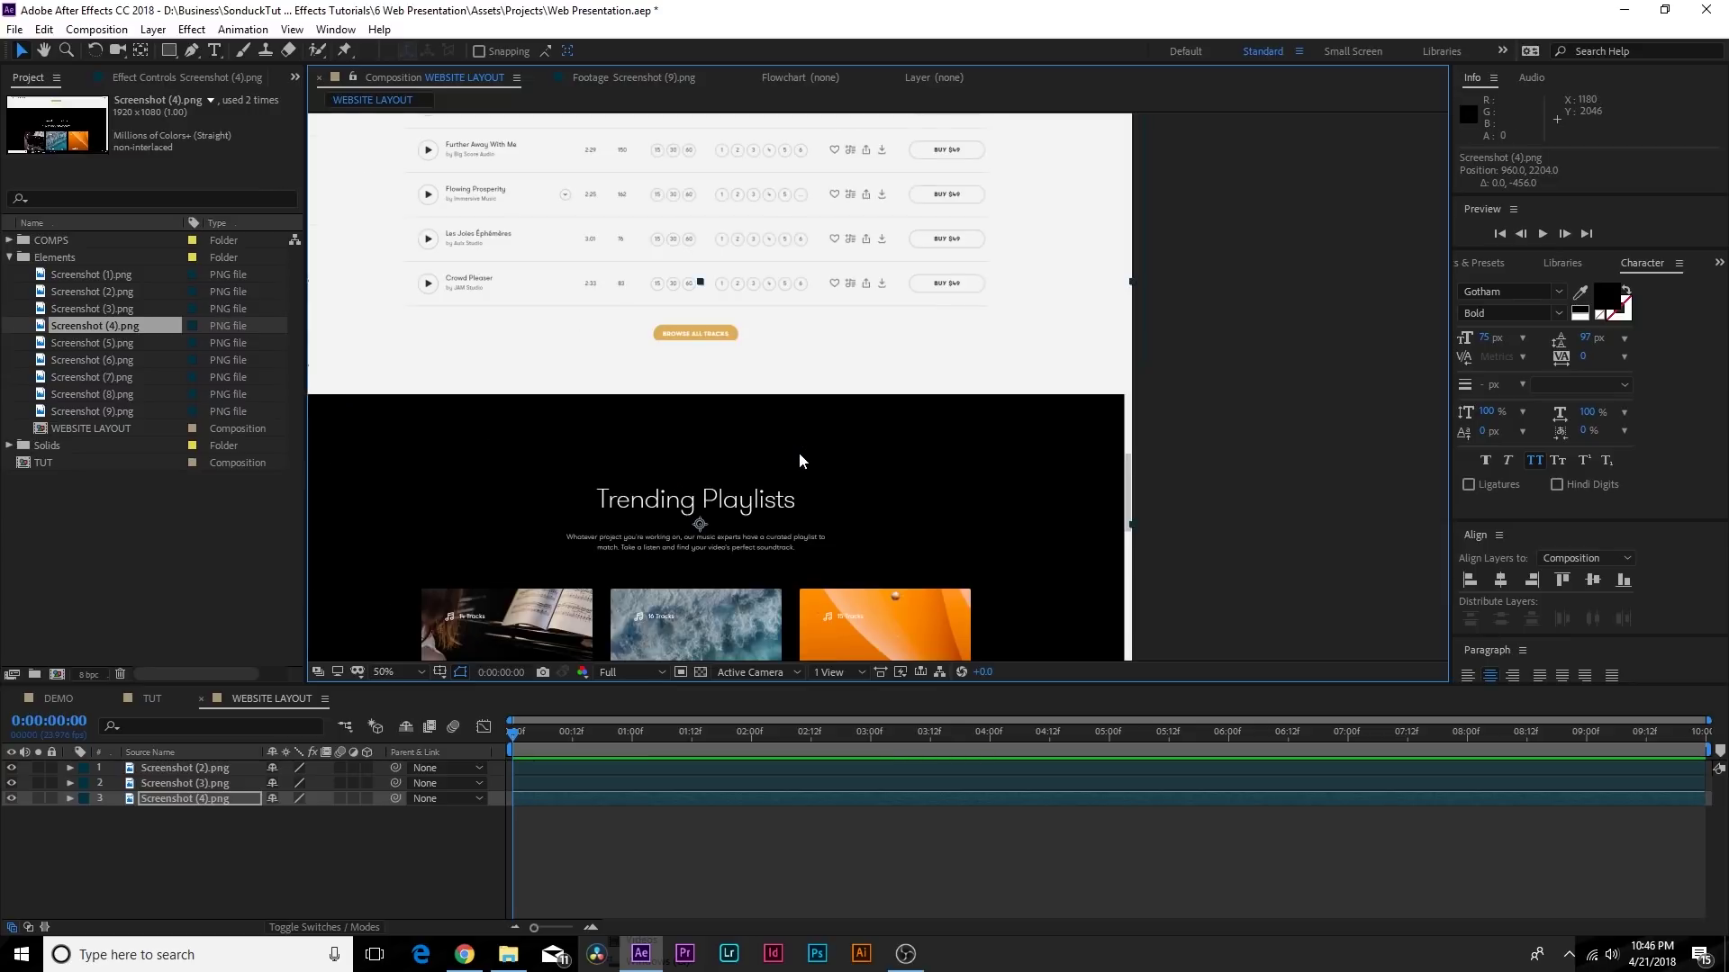
scroll(797, 452, down, 4)
key(s)
scroll(702, 457, down, 1)
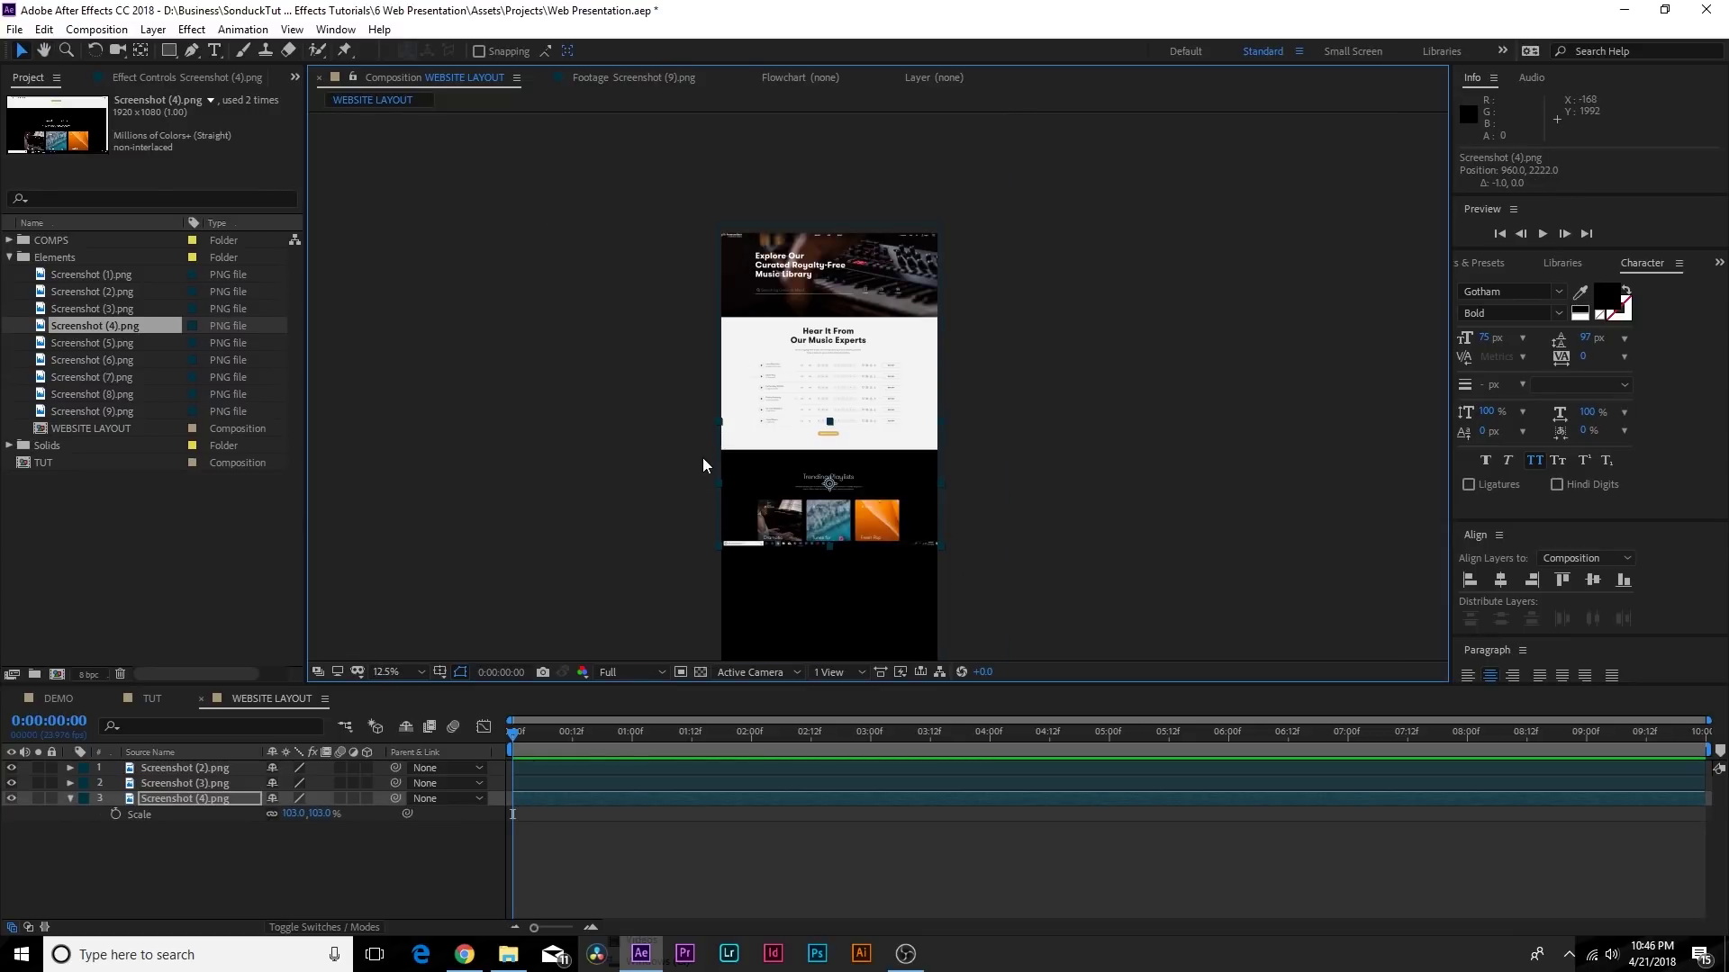
scroll(702, 457, up, 1)
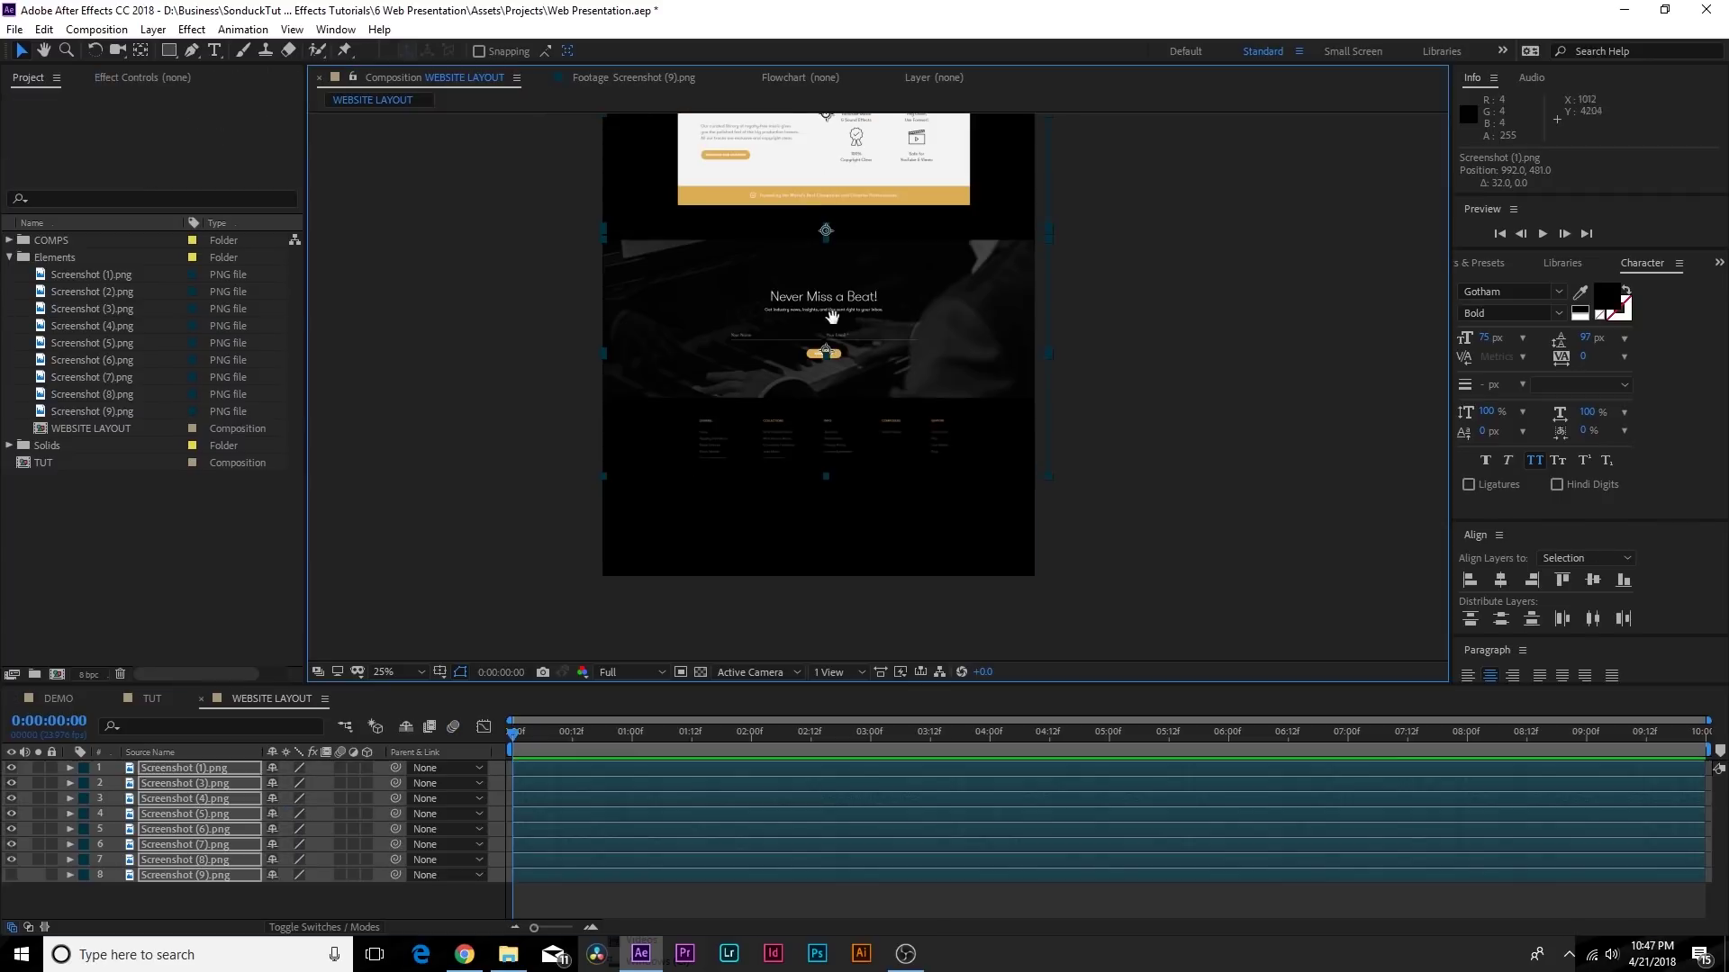
Turn on the transparency grid and pan down to the bottom of the stacked page
scroll(829, 253, up, 8)
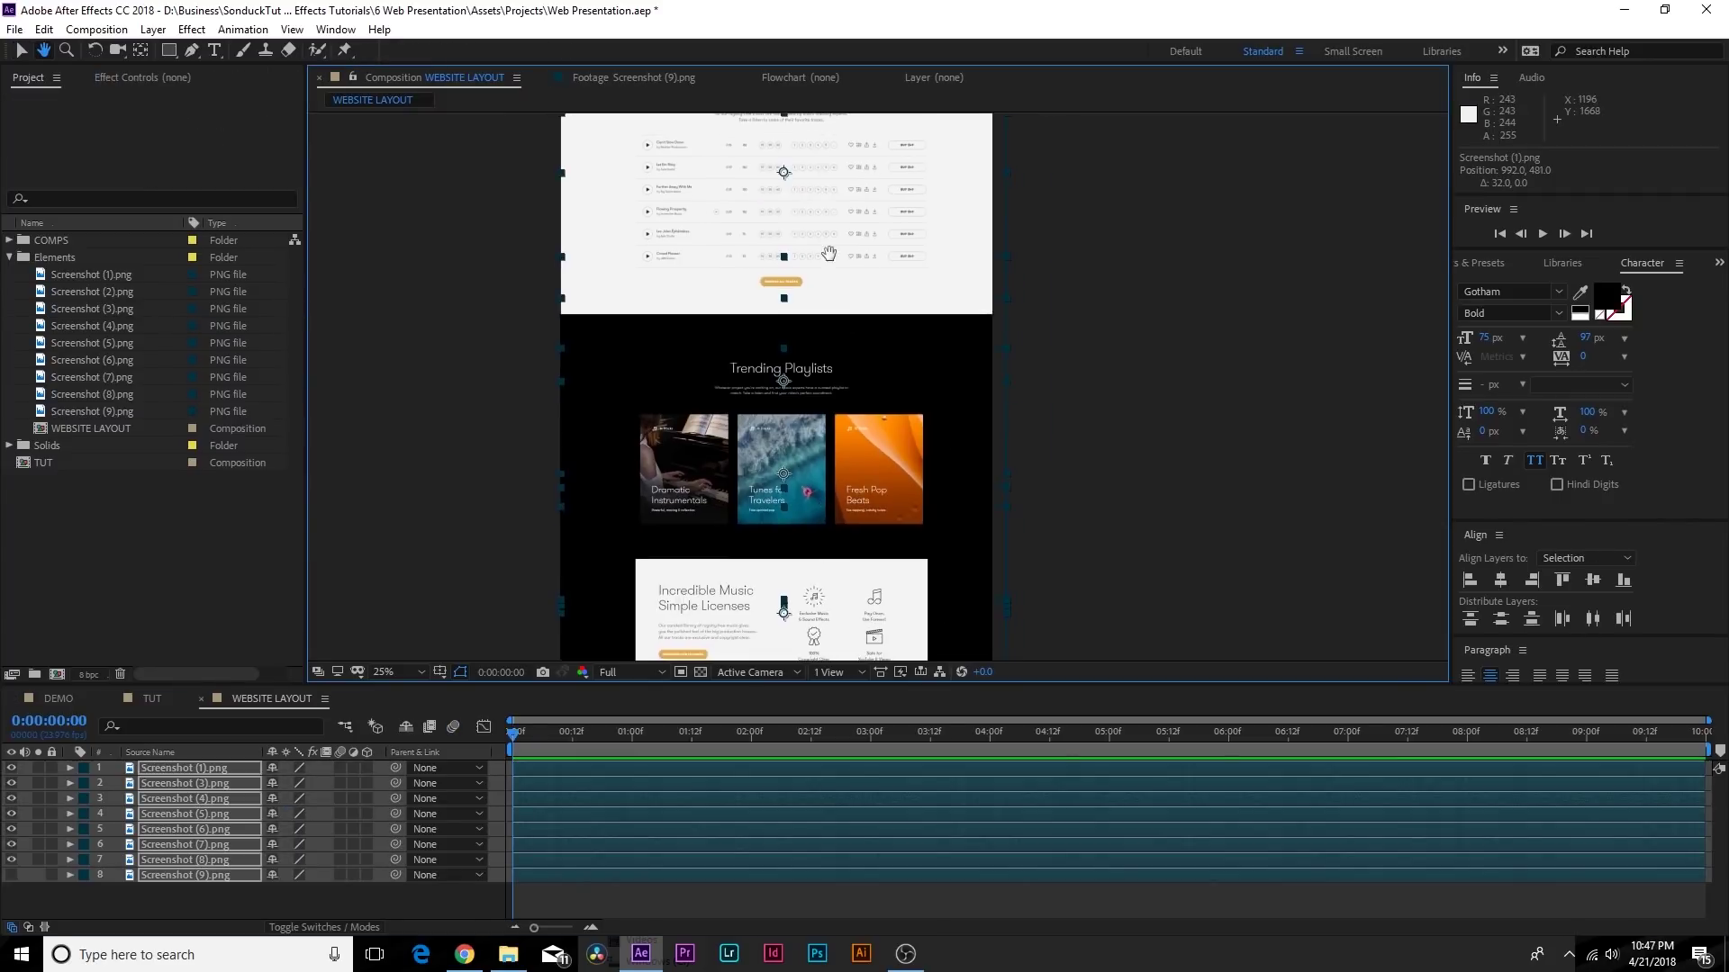
scroll(829, 253, up, 2)
scroll(811, 270, down, 10)
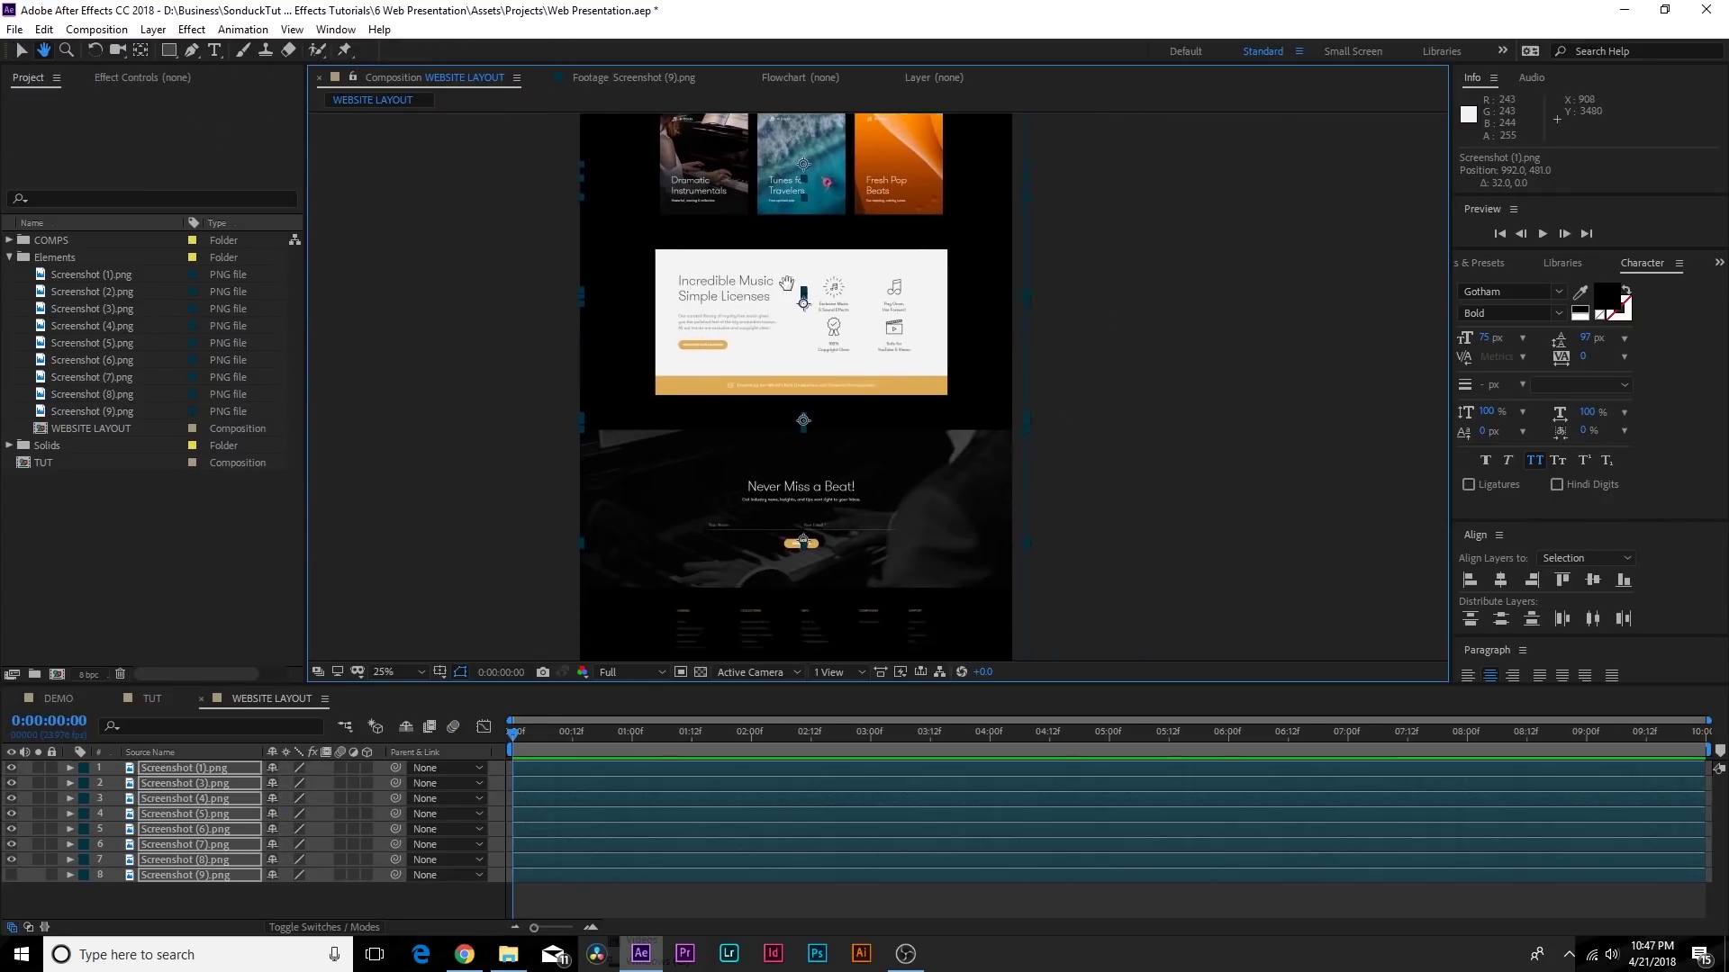
scroll(756, 487, down, 5)
key(v)
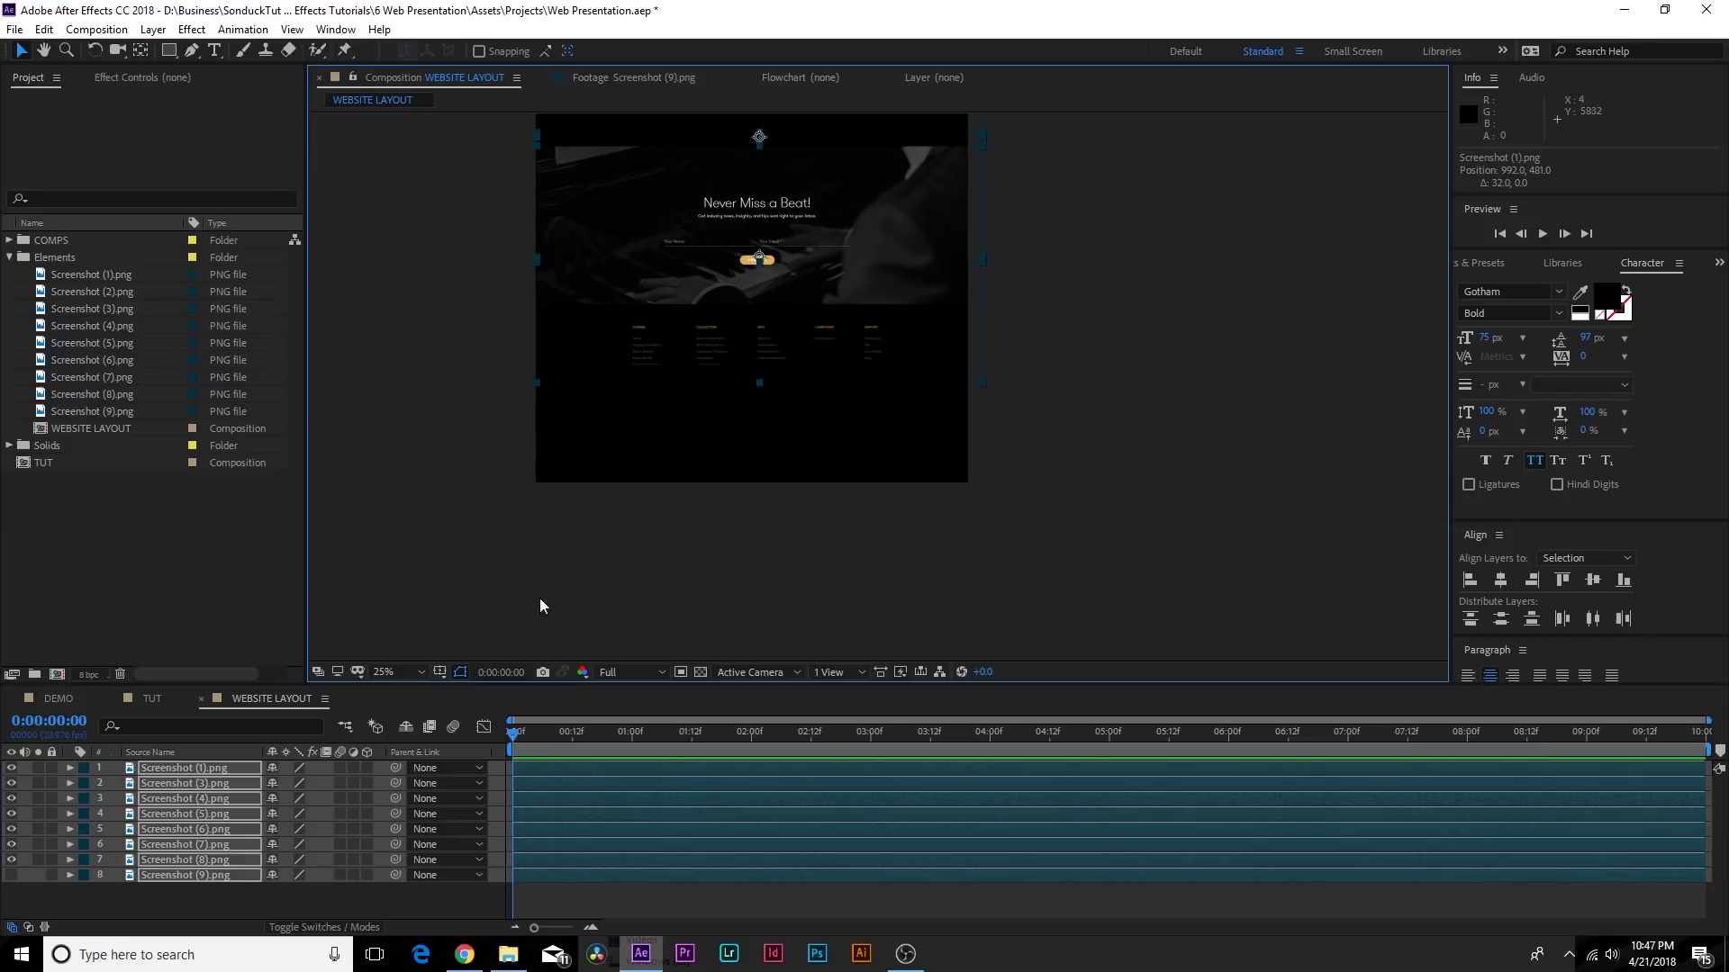
click(701, 672)
key(h)
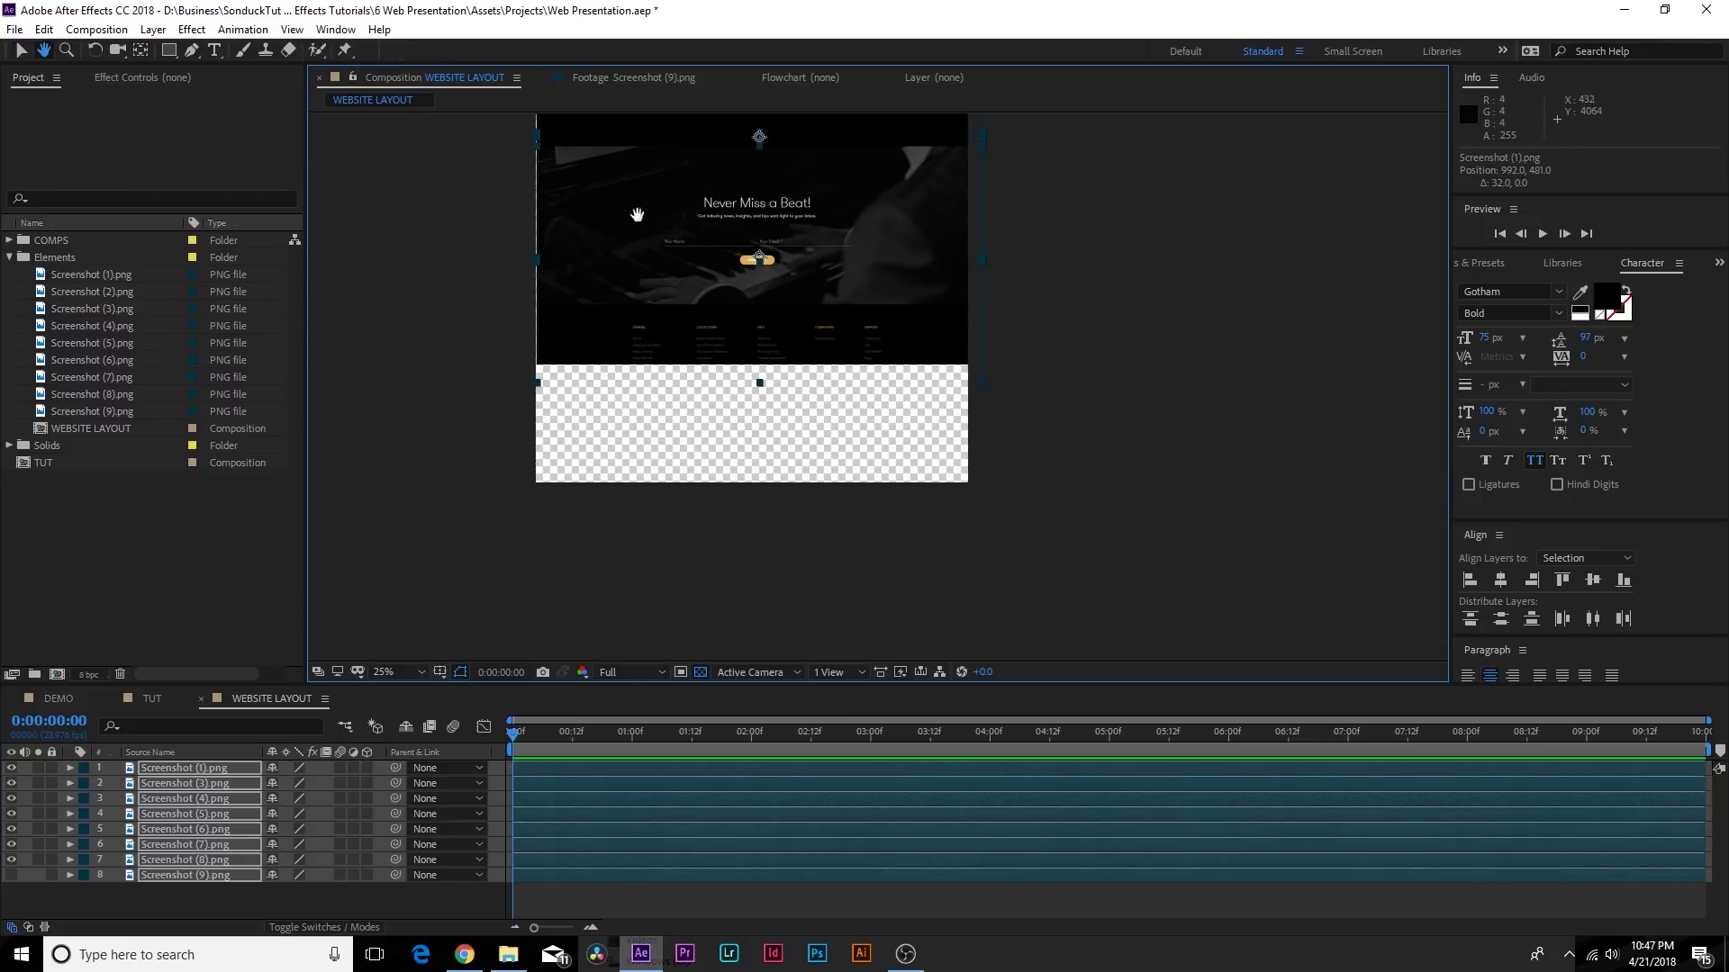
scroll(756, 360, up, 5)
scroll(683, 224, down, 4)
drag(683, 224, 687, 121)
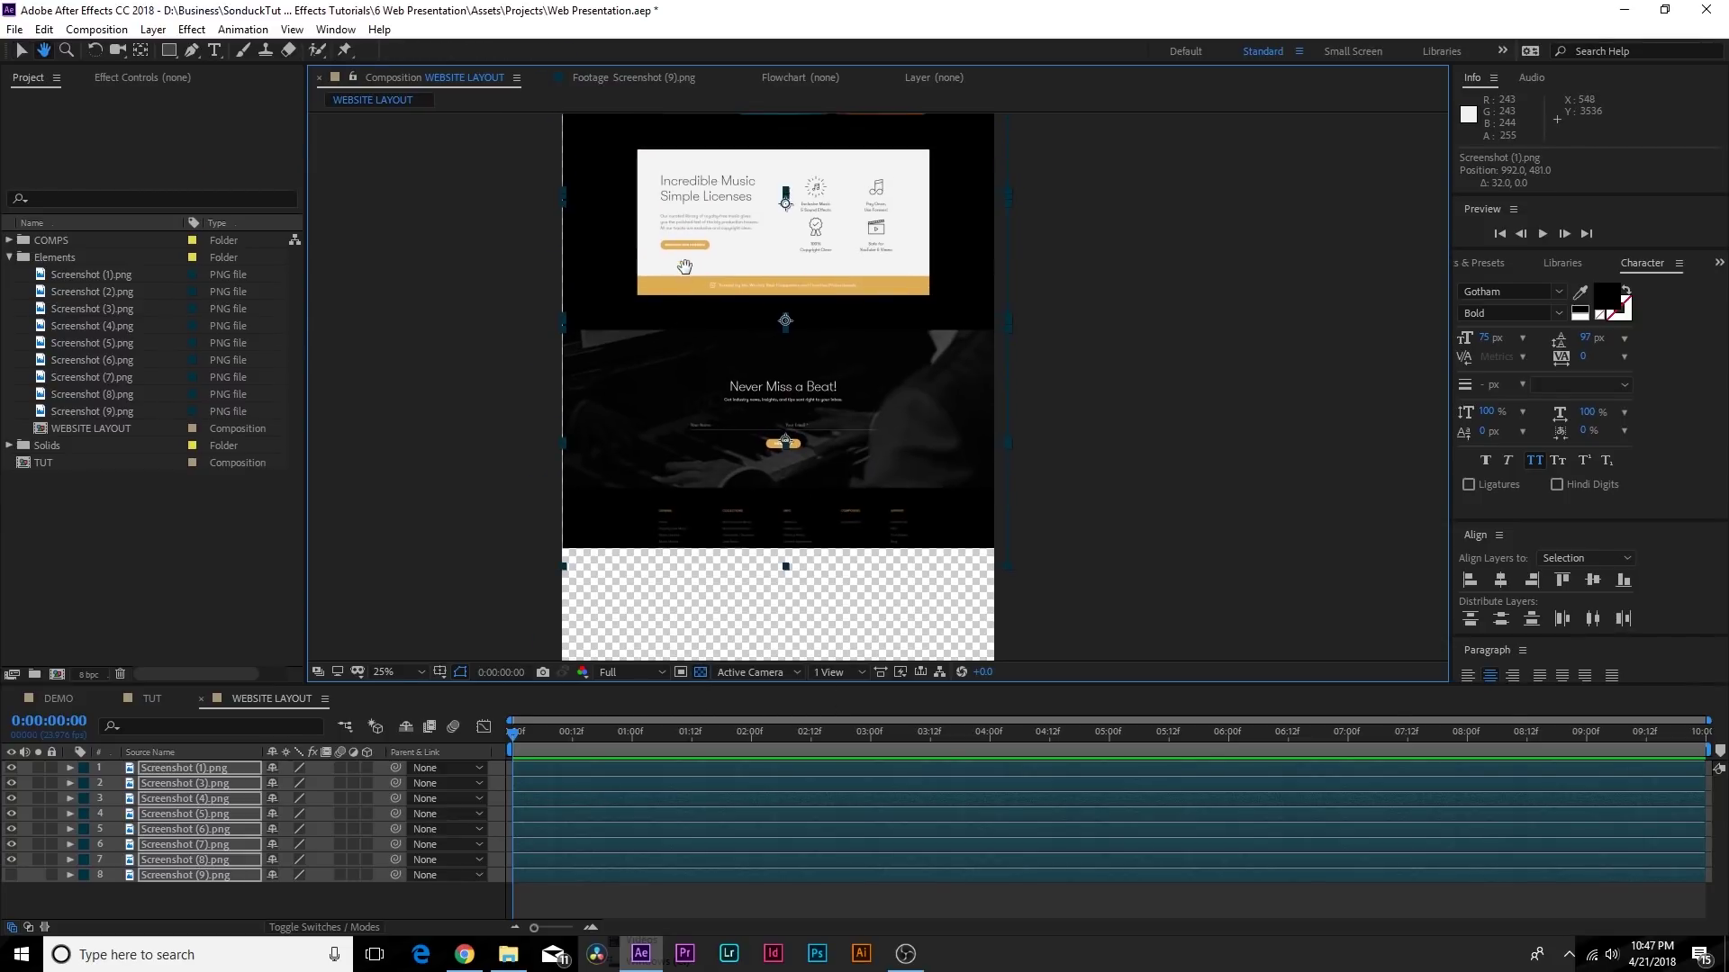
key(v)
Increase the WEBSITE LAYOUT composition height in Composition Settings to fit the screenshots
click(115, 33)
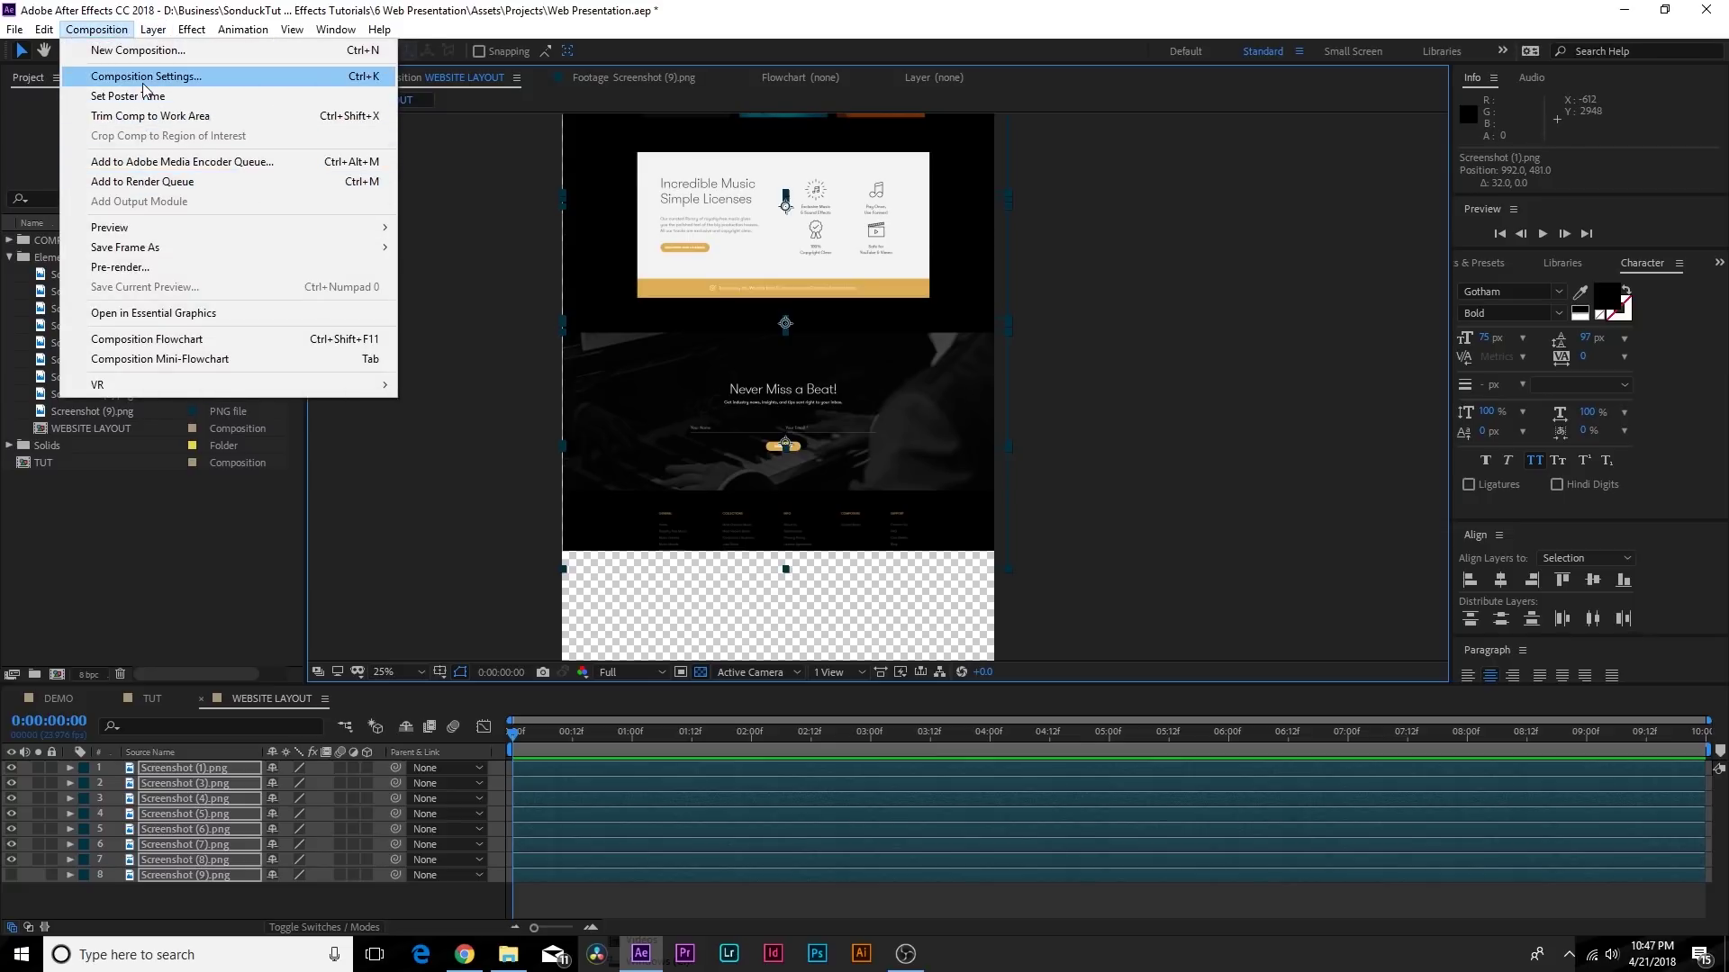
click(146, 76)
drag(132, 167, 233, 175)
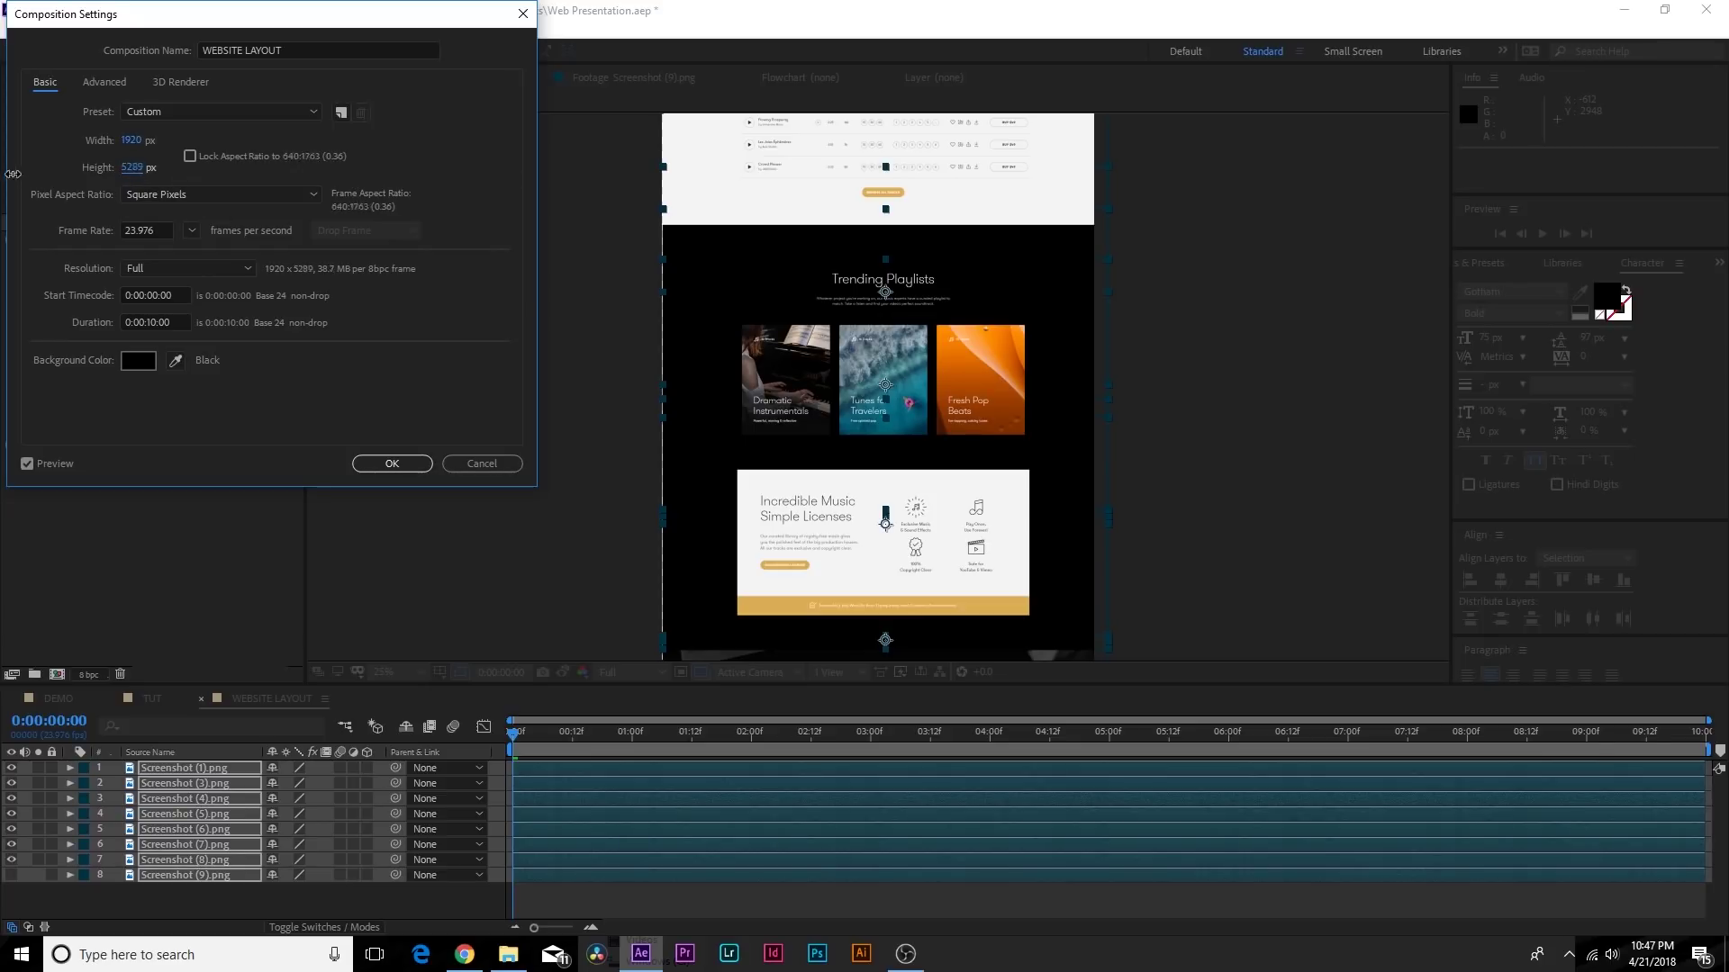
click(394, 464)
Set the viewer magnification to Fit so the whole page is visible
key(comma)
key(comma)
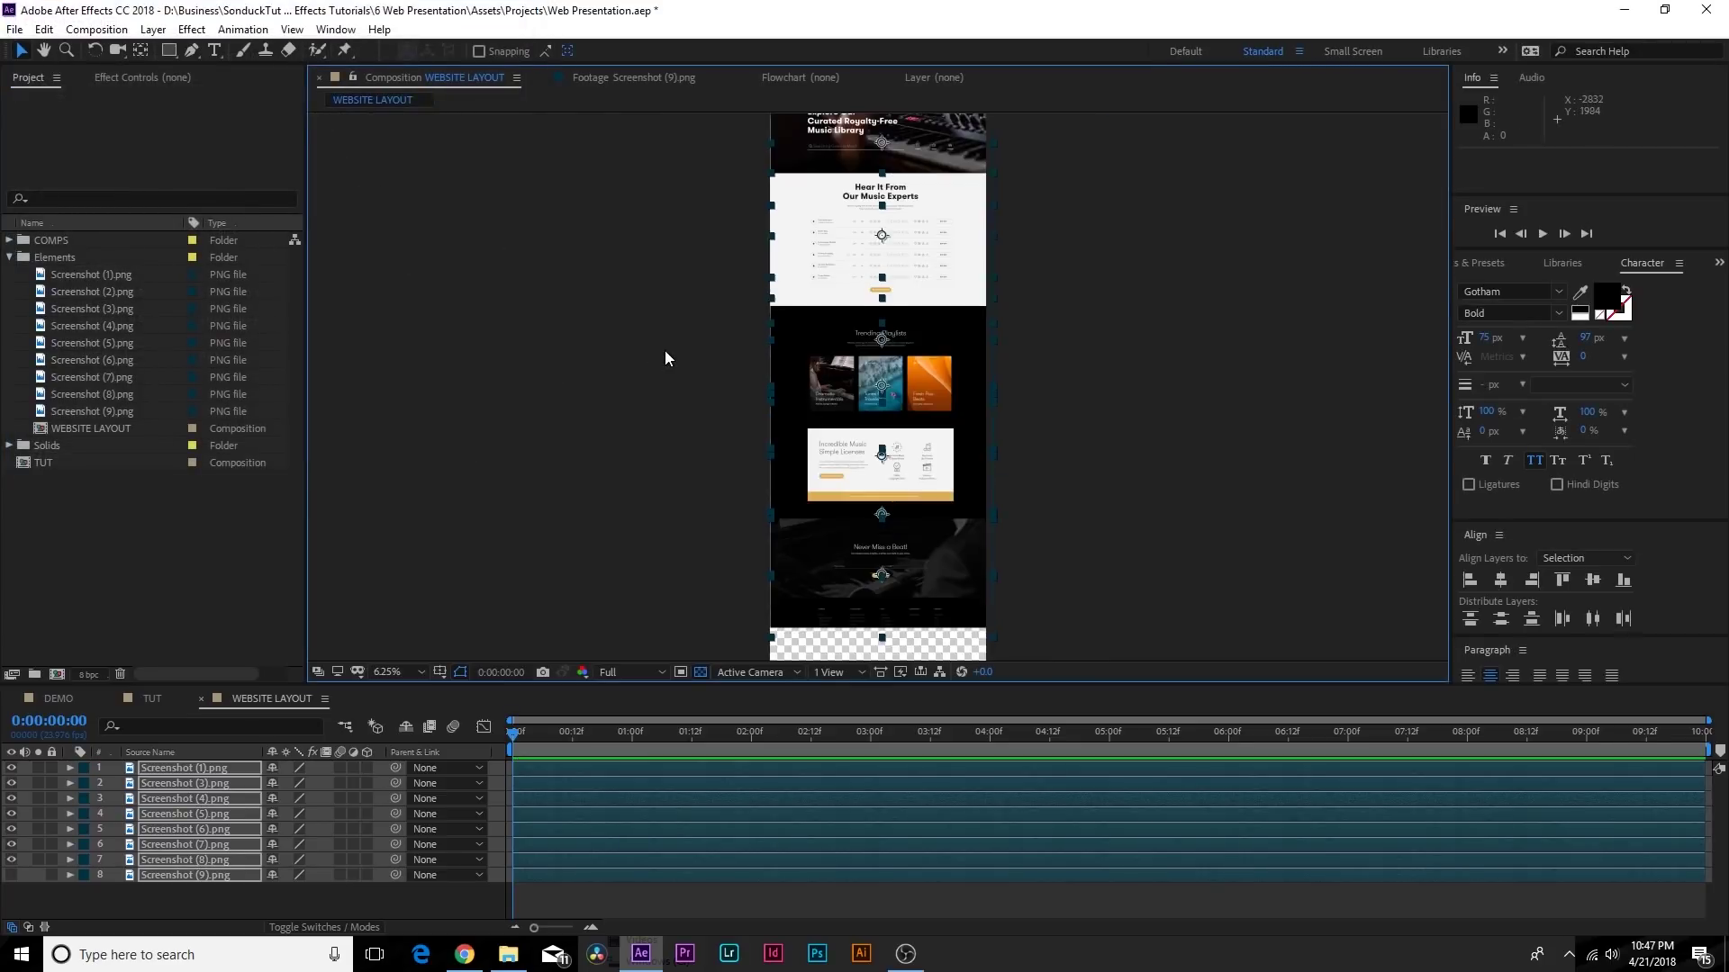
drag(903, 273, 903, 270)
key(period)
key(period)
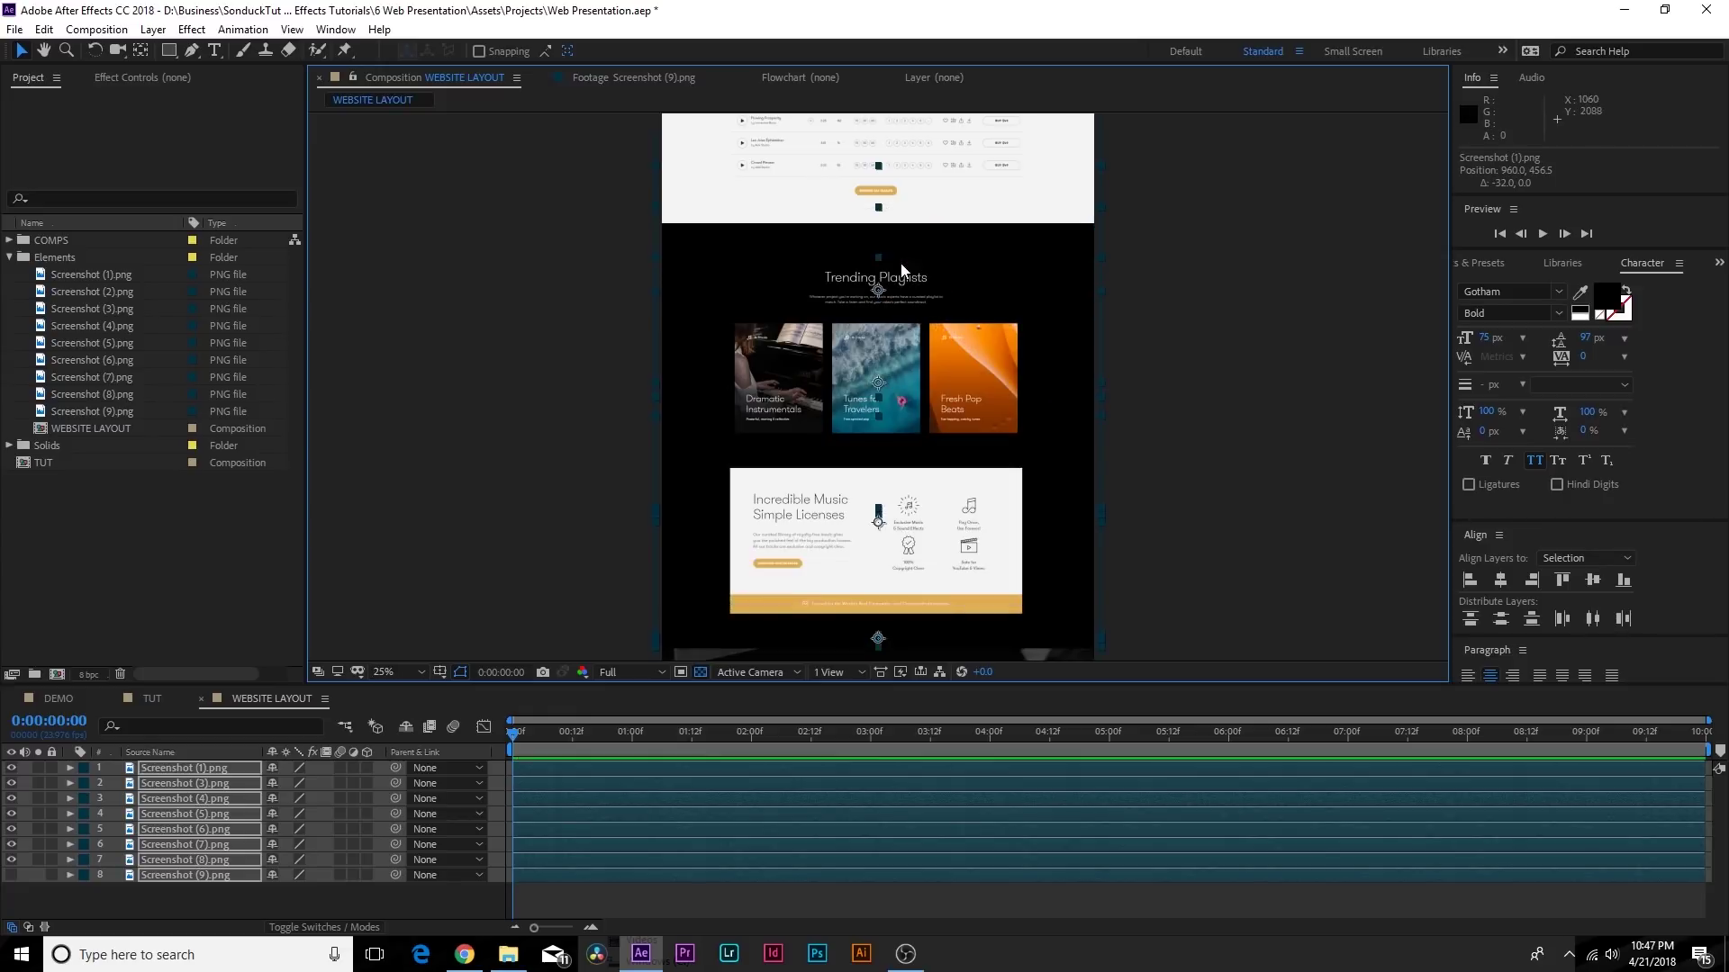
drag(894, 209, 808, 288)
key(comma)
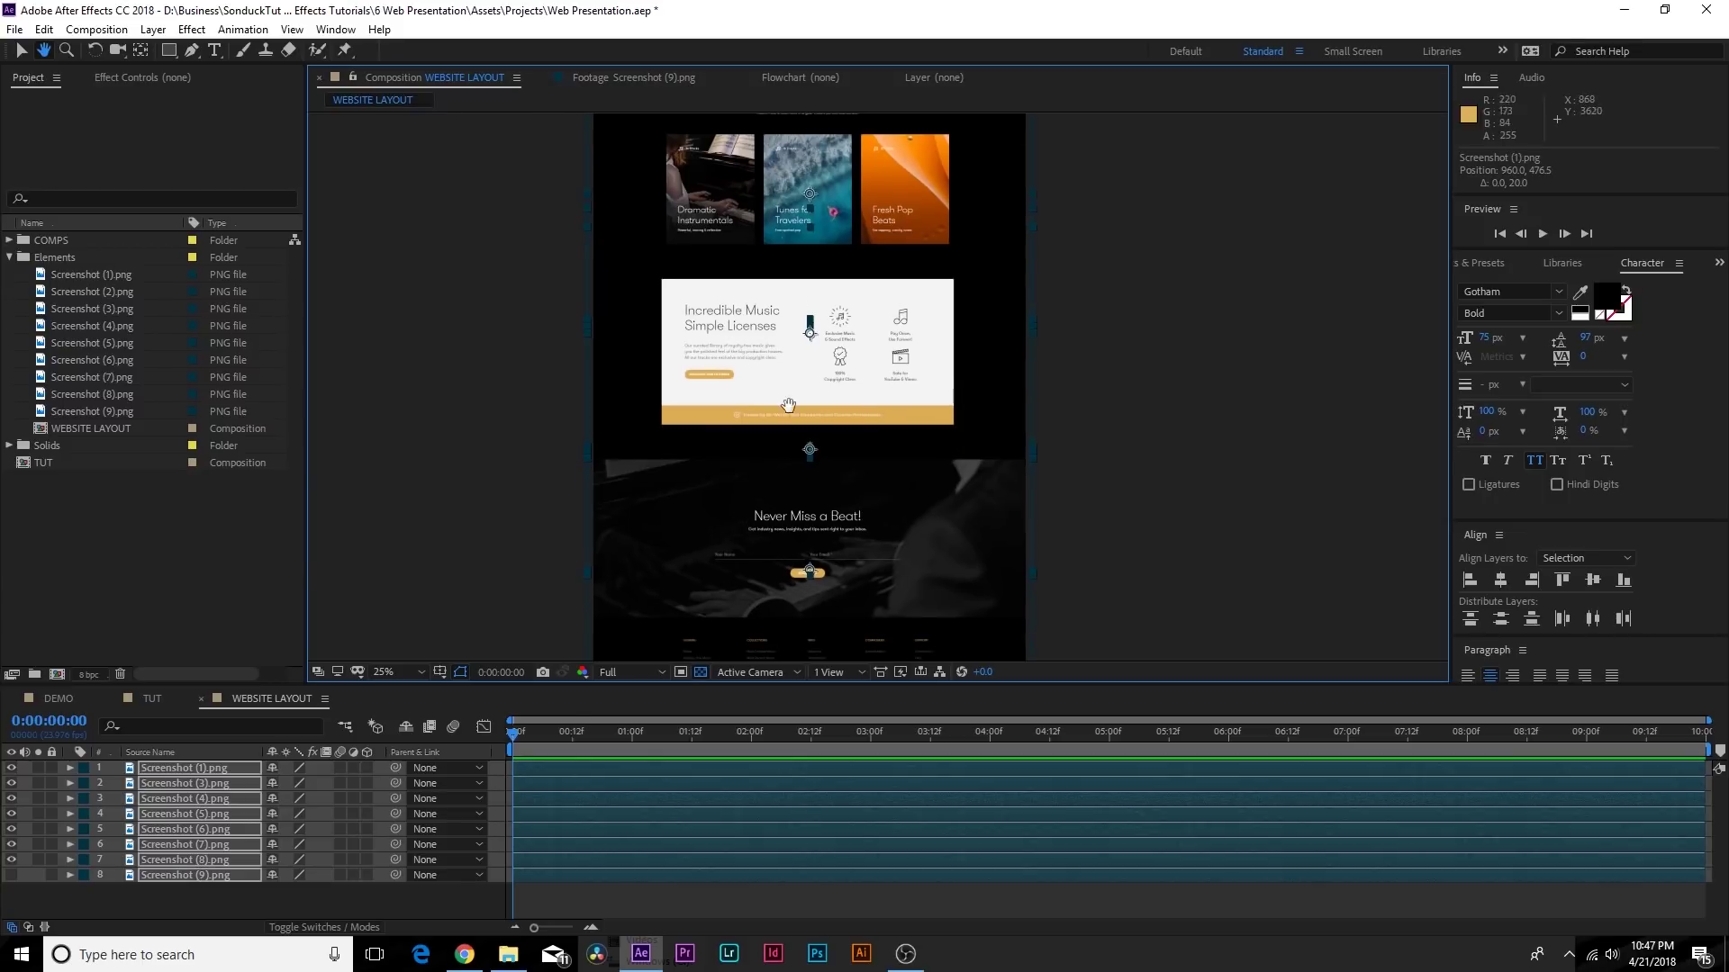
key(v)
click(400, 676)
click(419, 360)
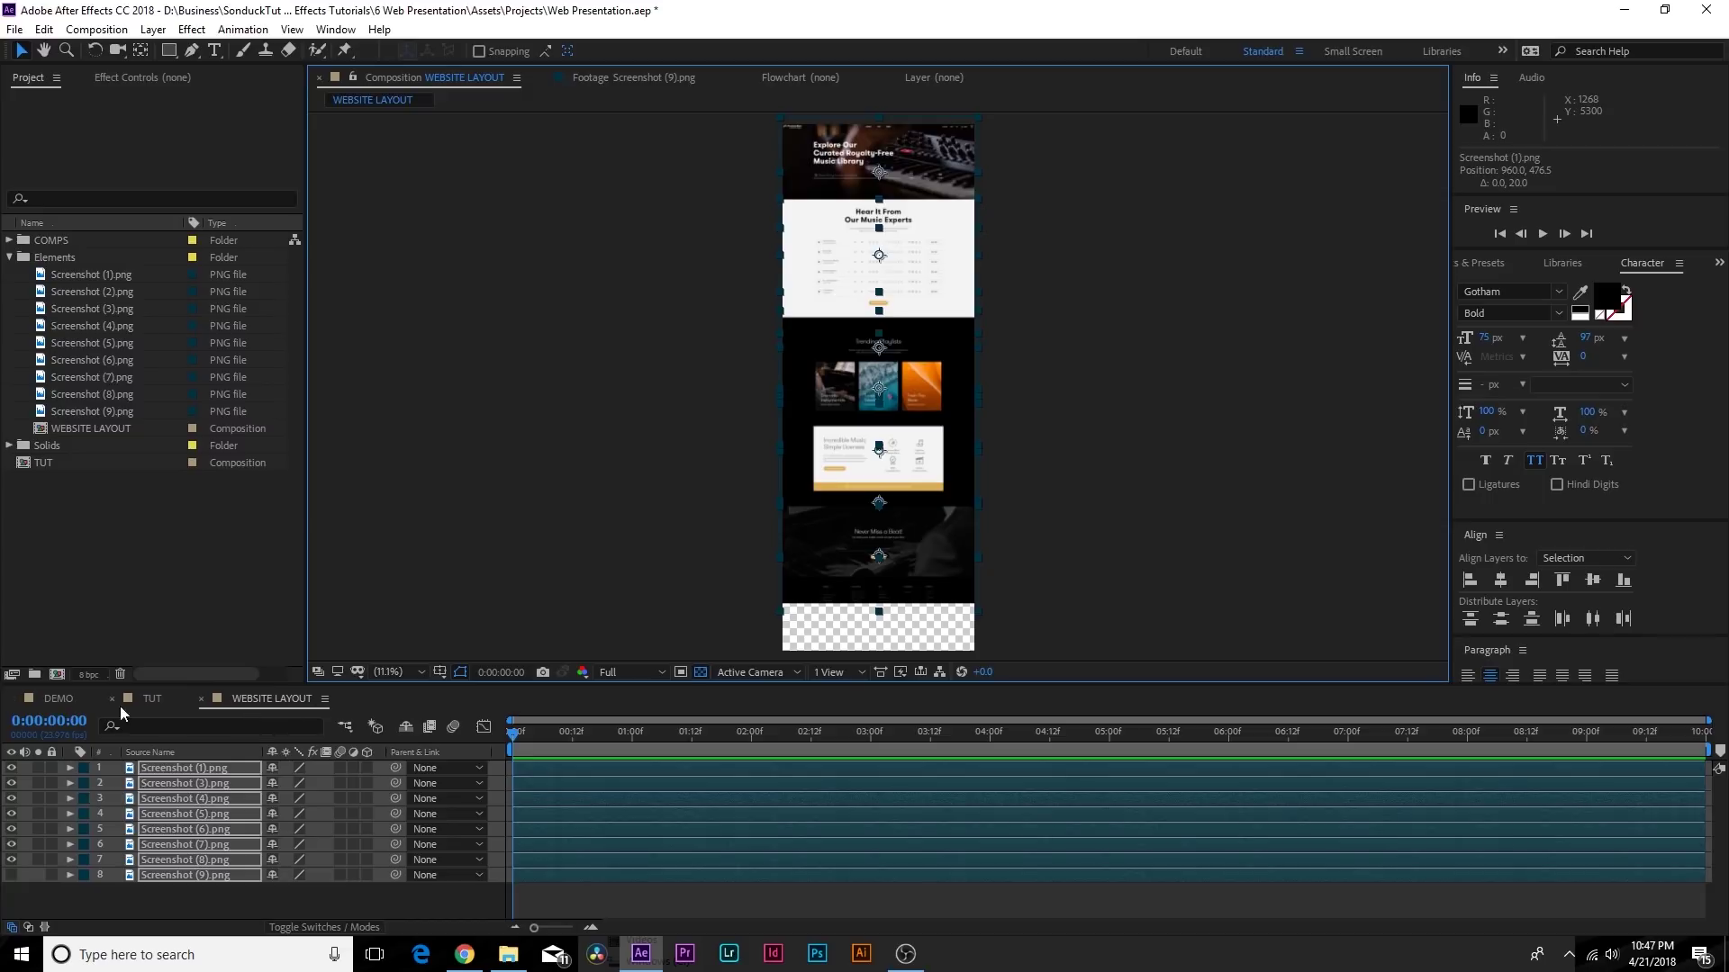
Nest WEBSITE LAYOUT into TUT and set Position Y so the page top meets the frame top
click(150, 699)
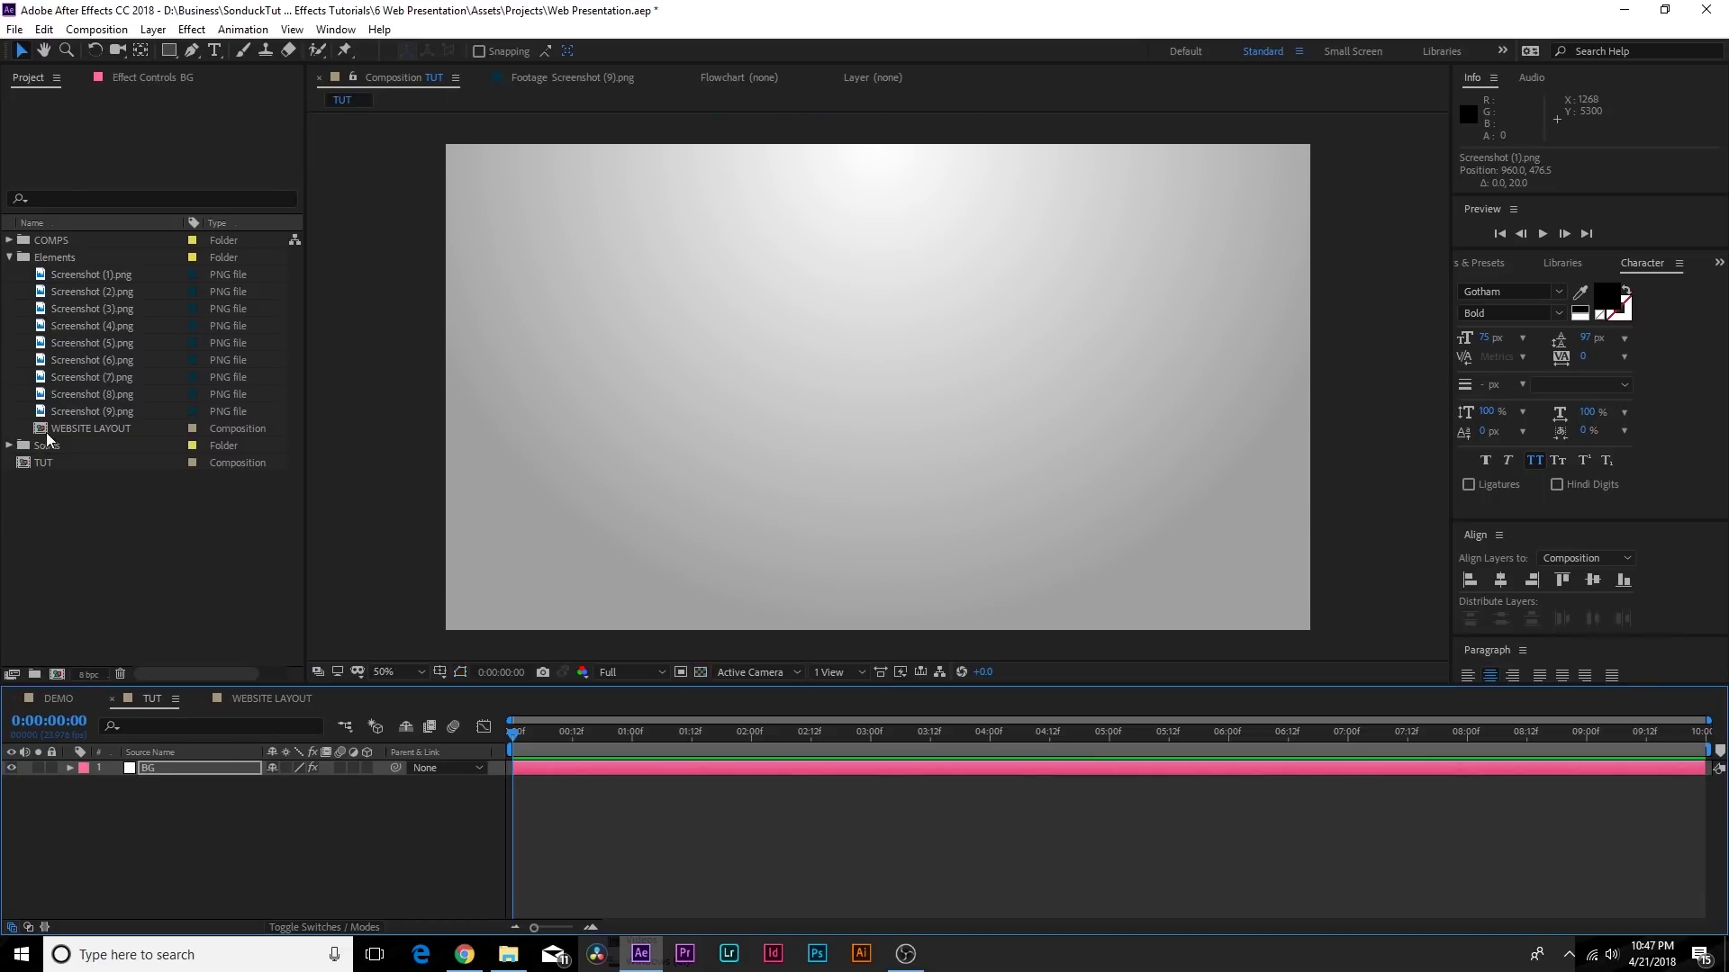
drag(81, 429, 186, 764)
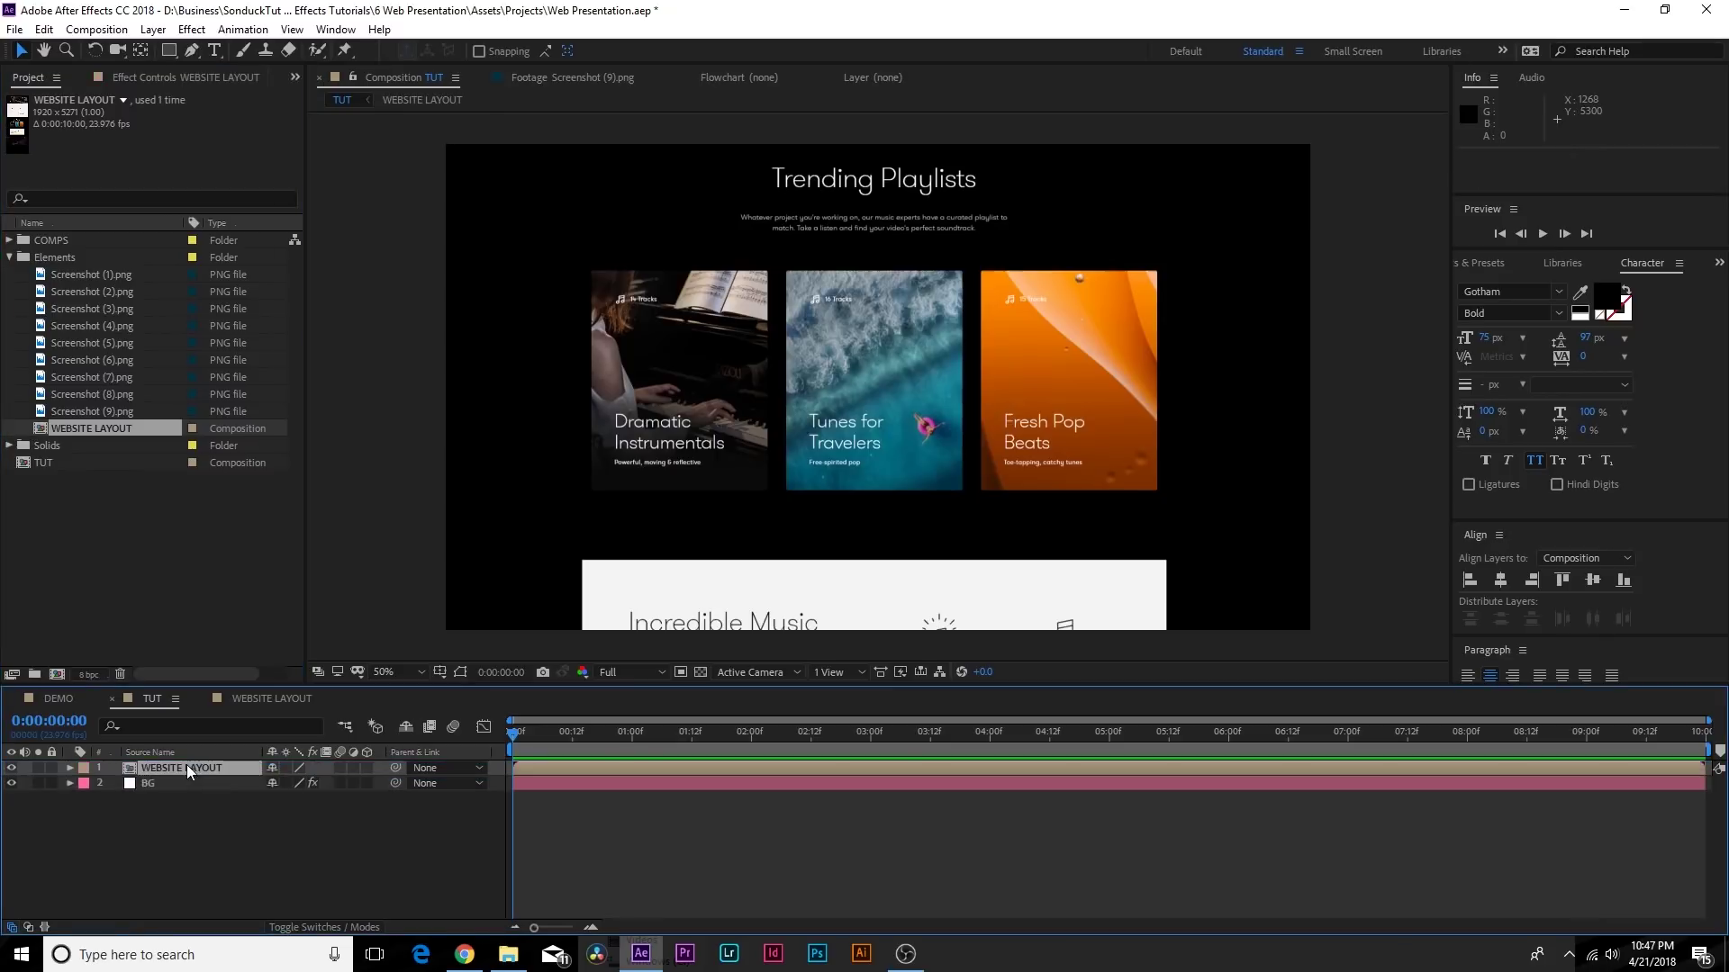
key(p)
key(p)
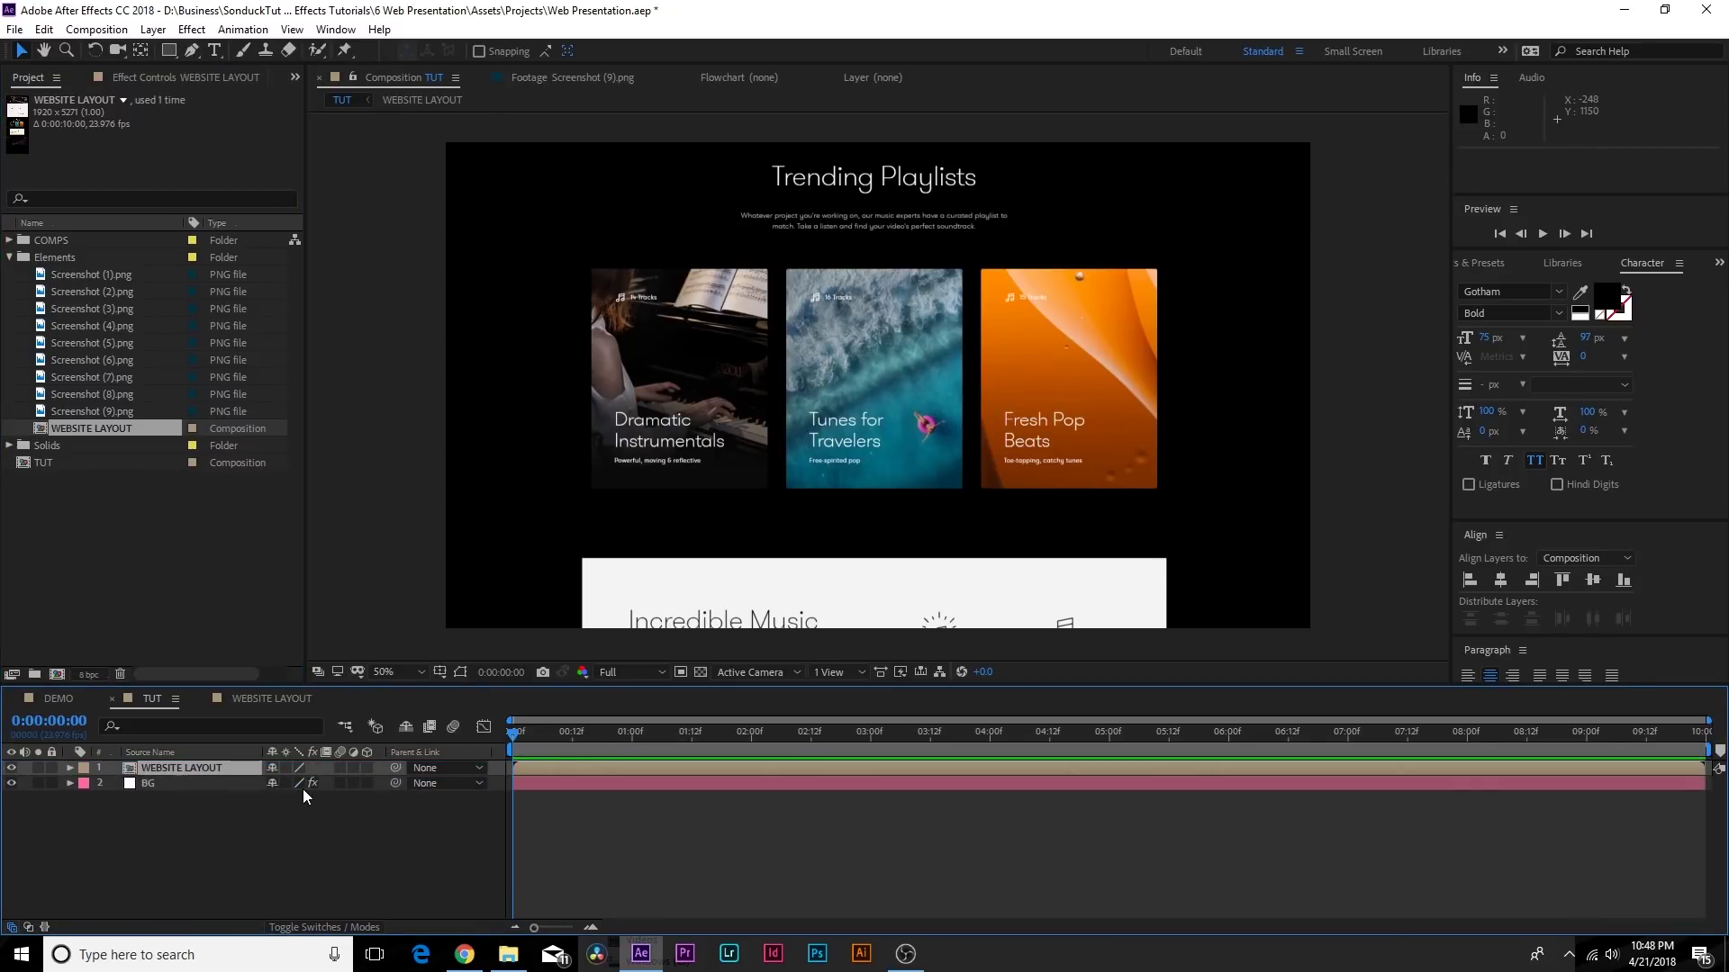
key(p)
drag(309, 782, 532, 659)
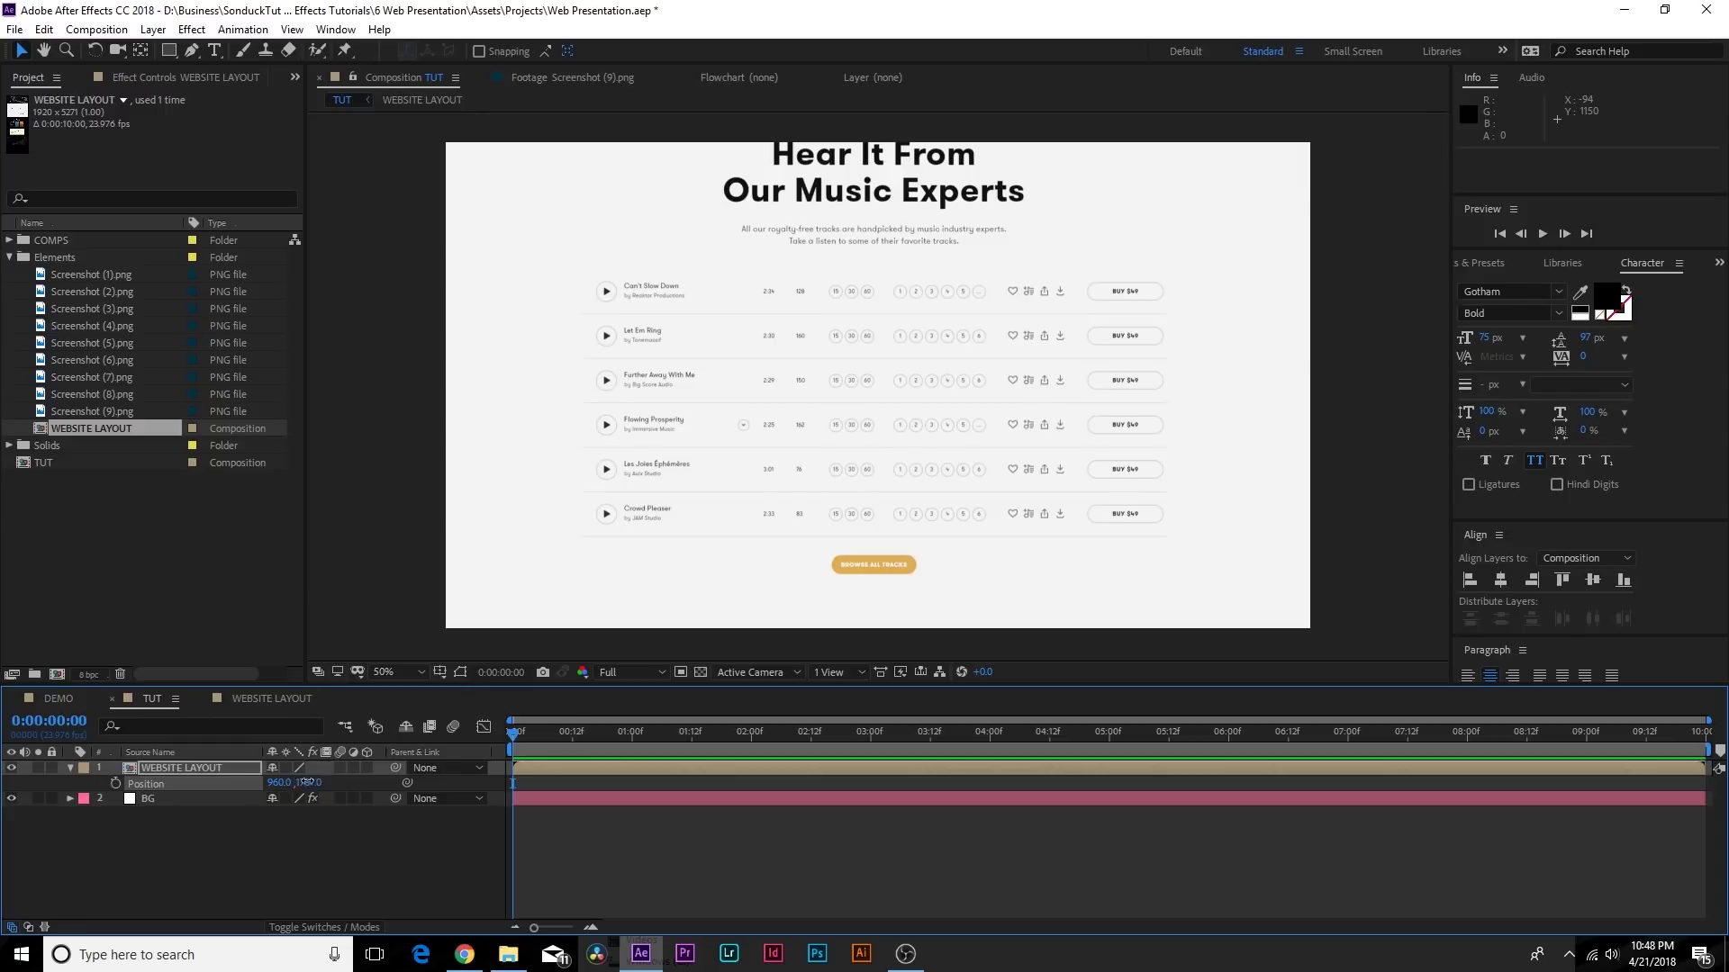
drag(306, 782, 979, 782)
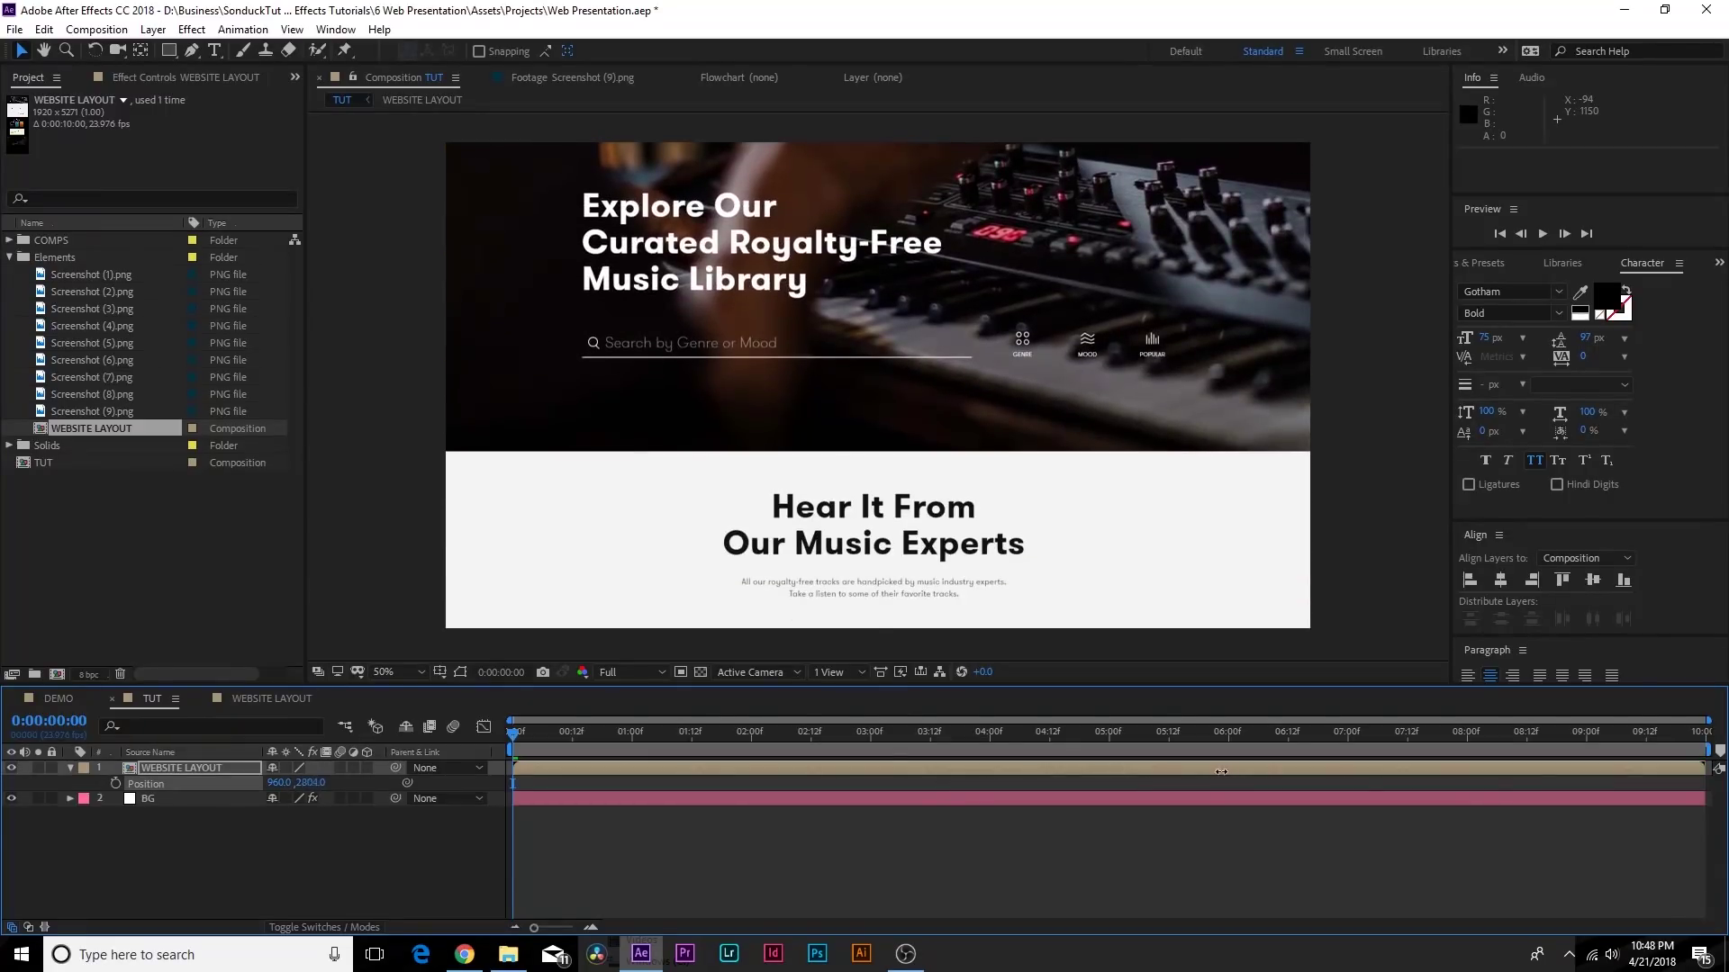
drag(309, 782, 162, 782)
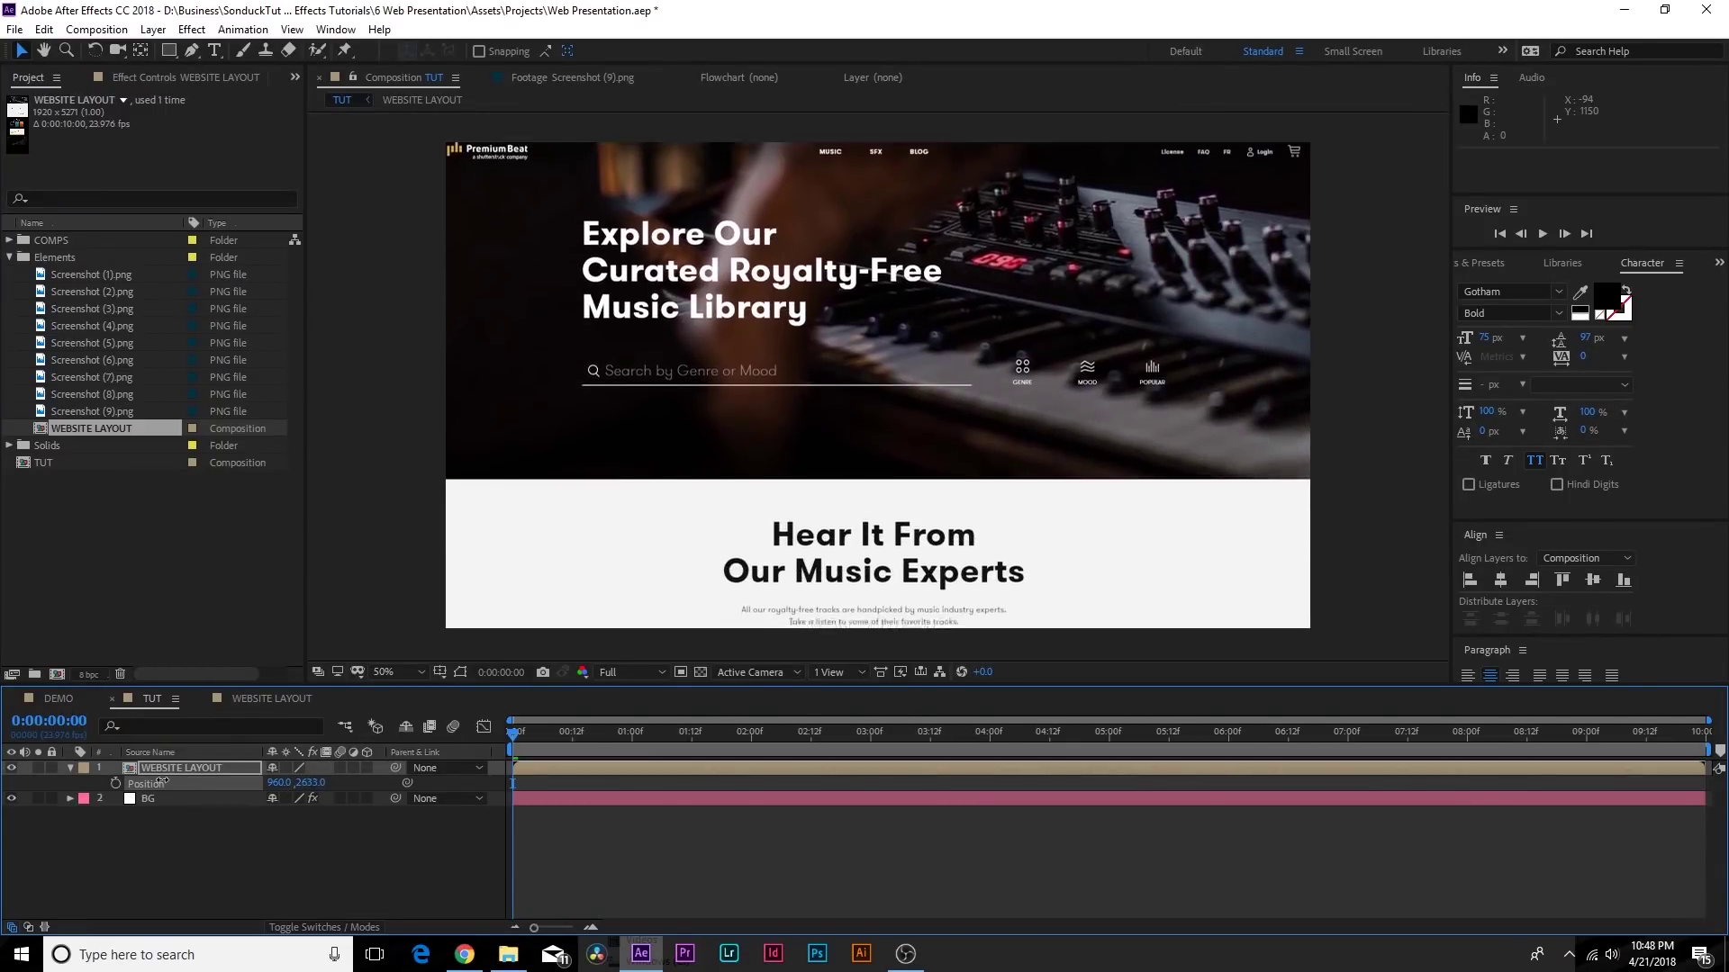
Keyframe Position from 960, 2633 to a higher Y at about four seconds, then preview the scroll
click(114, 783)
drag(724, 752, 1719, 770)
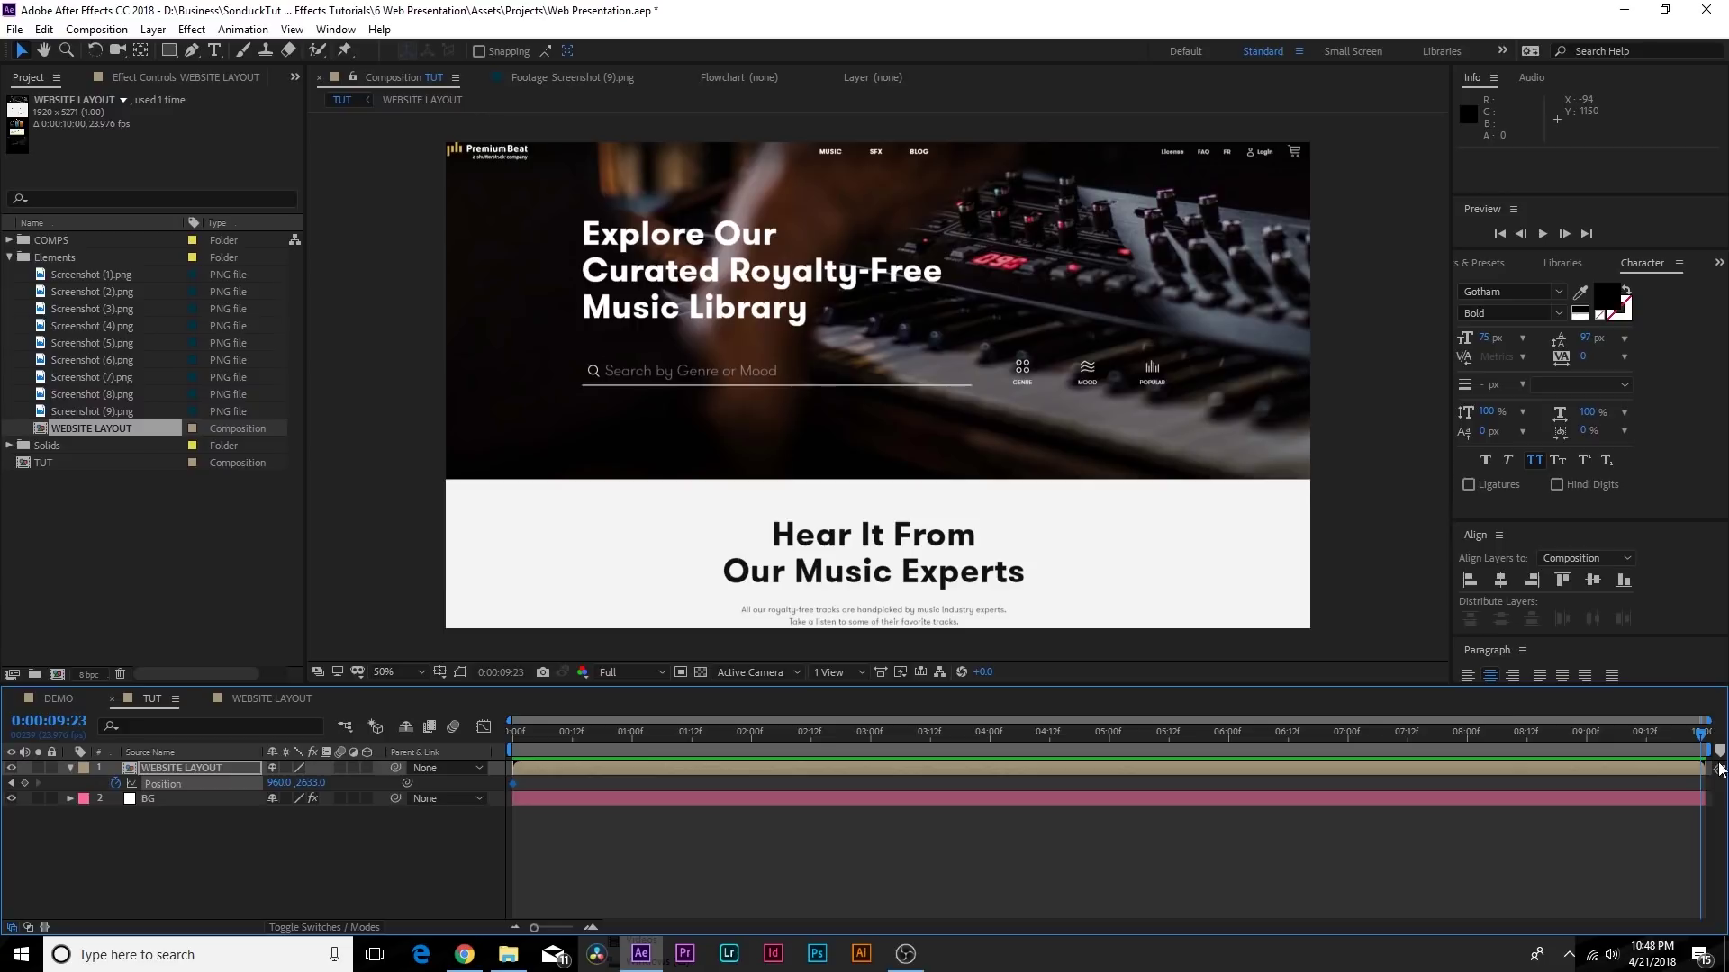
drag(307, 784, 133, 783)
drag(861, 731, 387, 706)
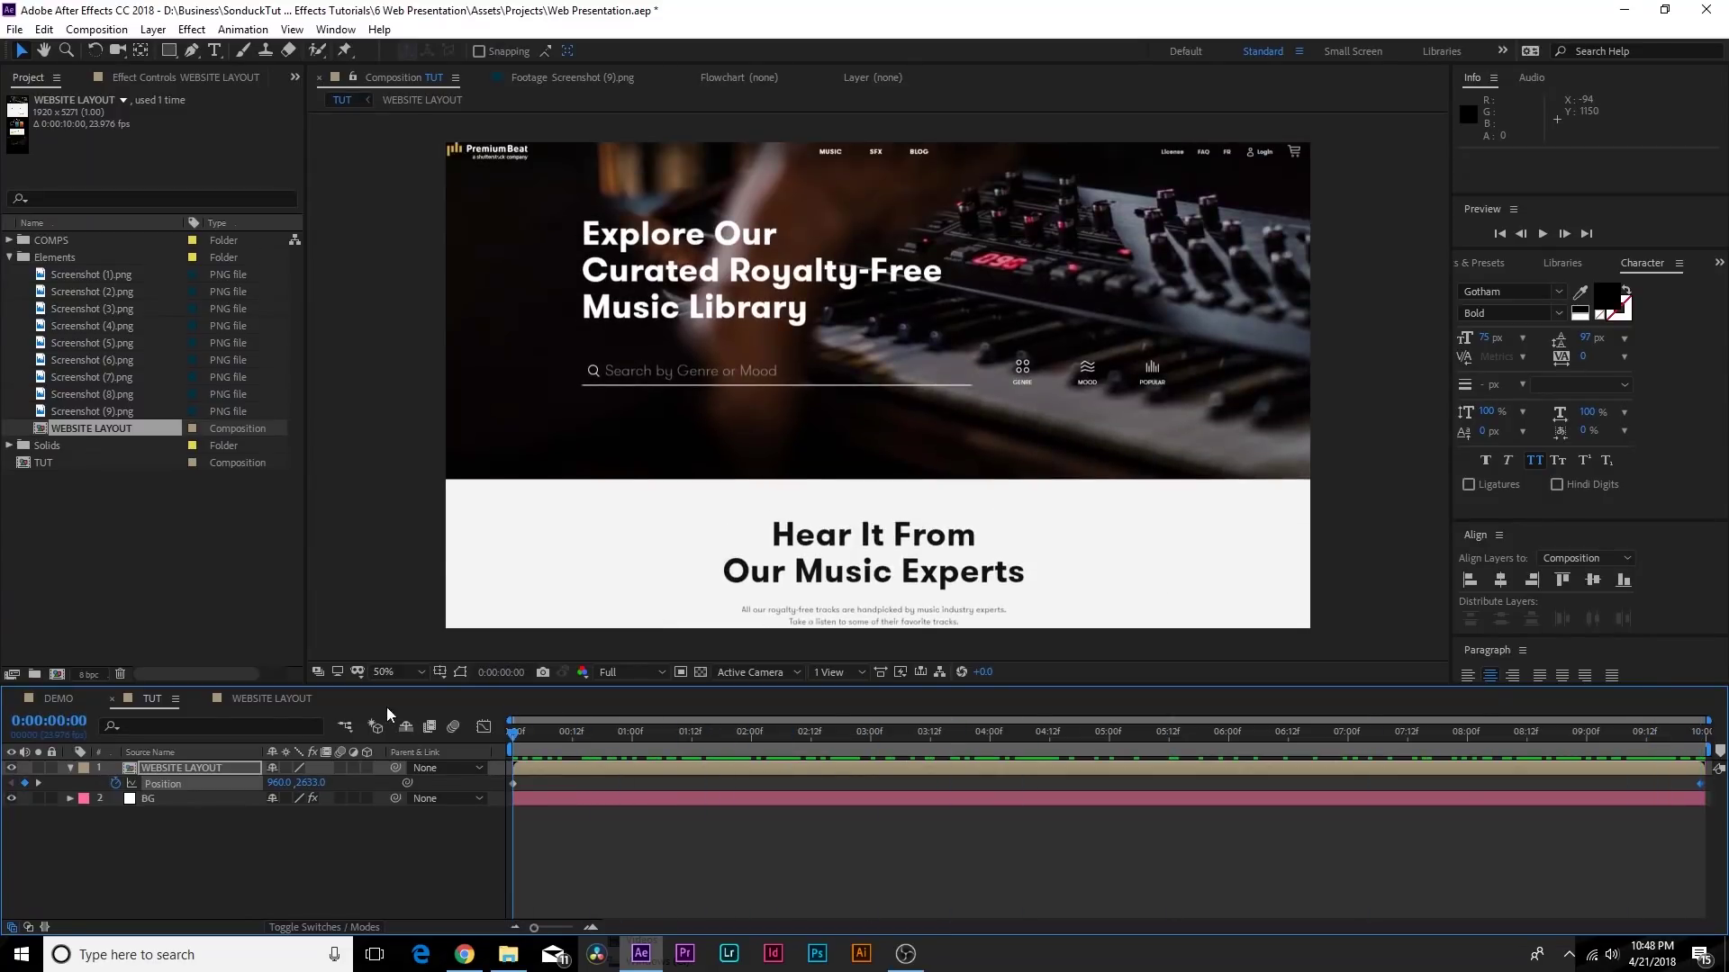
click(67, 767)
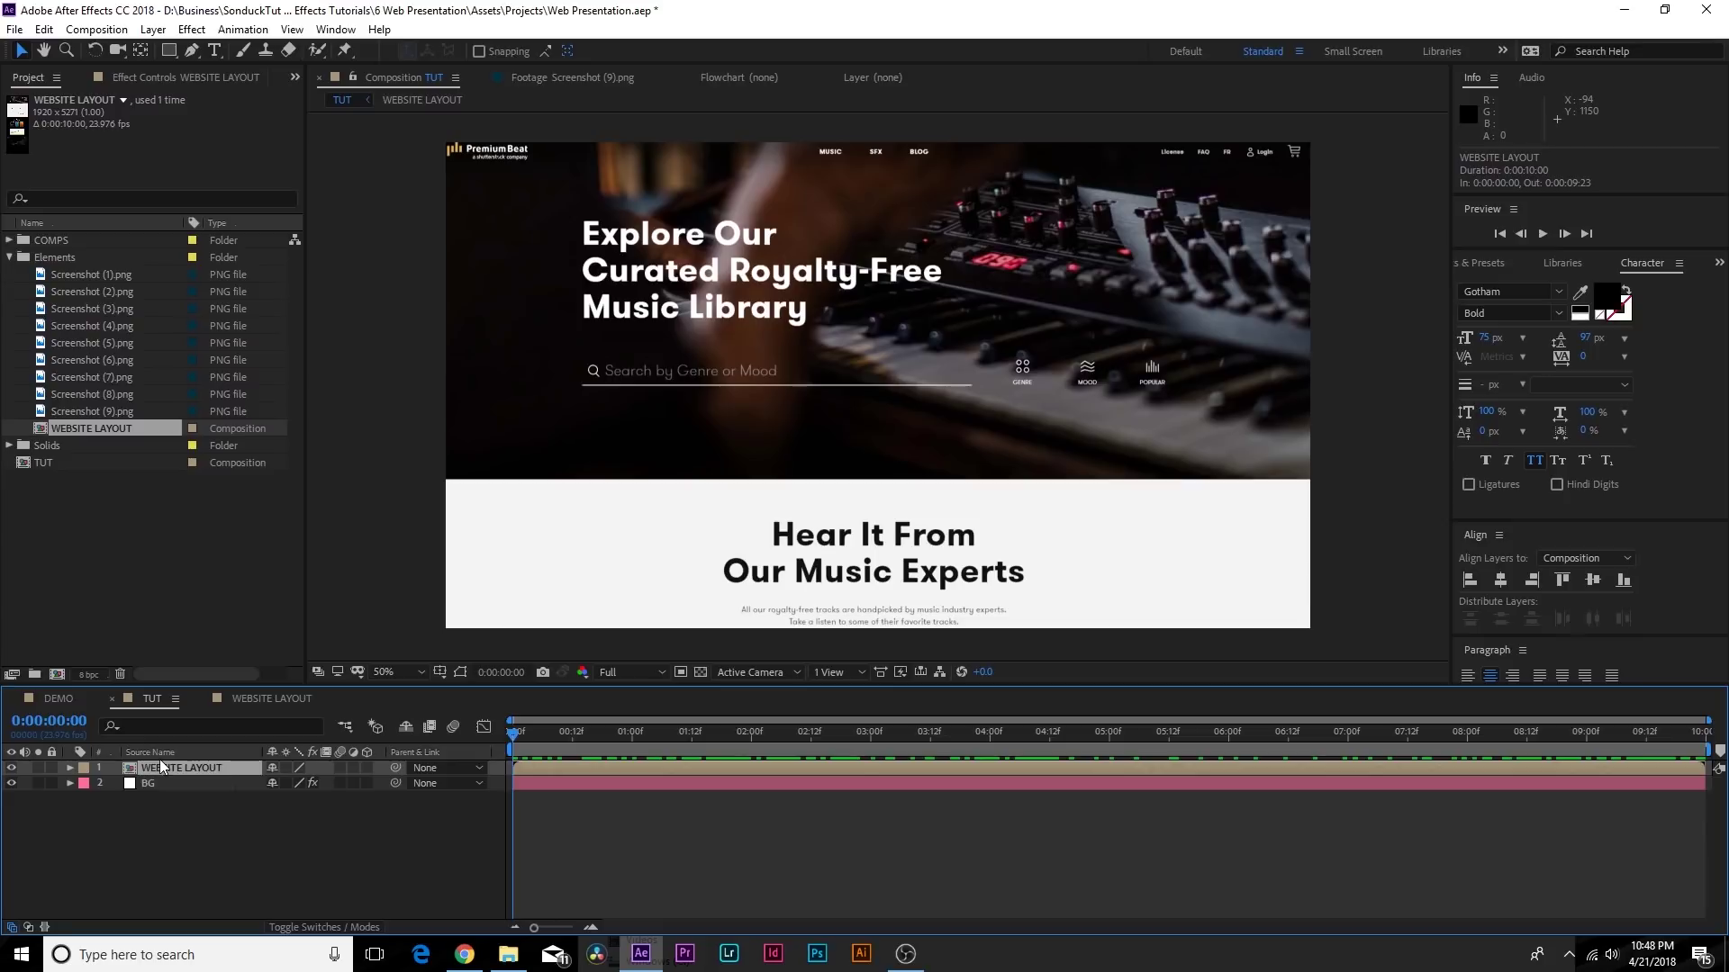
Pre-compose the layout layer as 'Website Scroll'
click(152, 30)
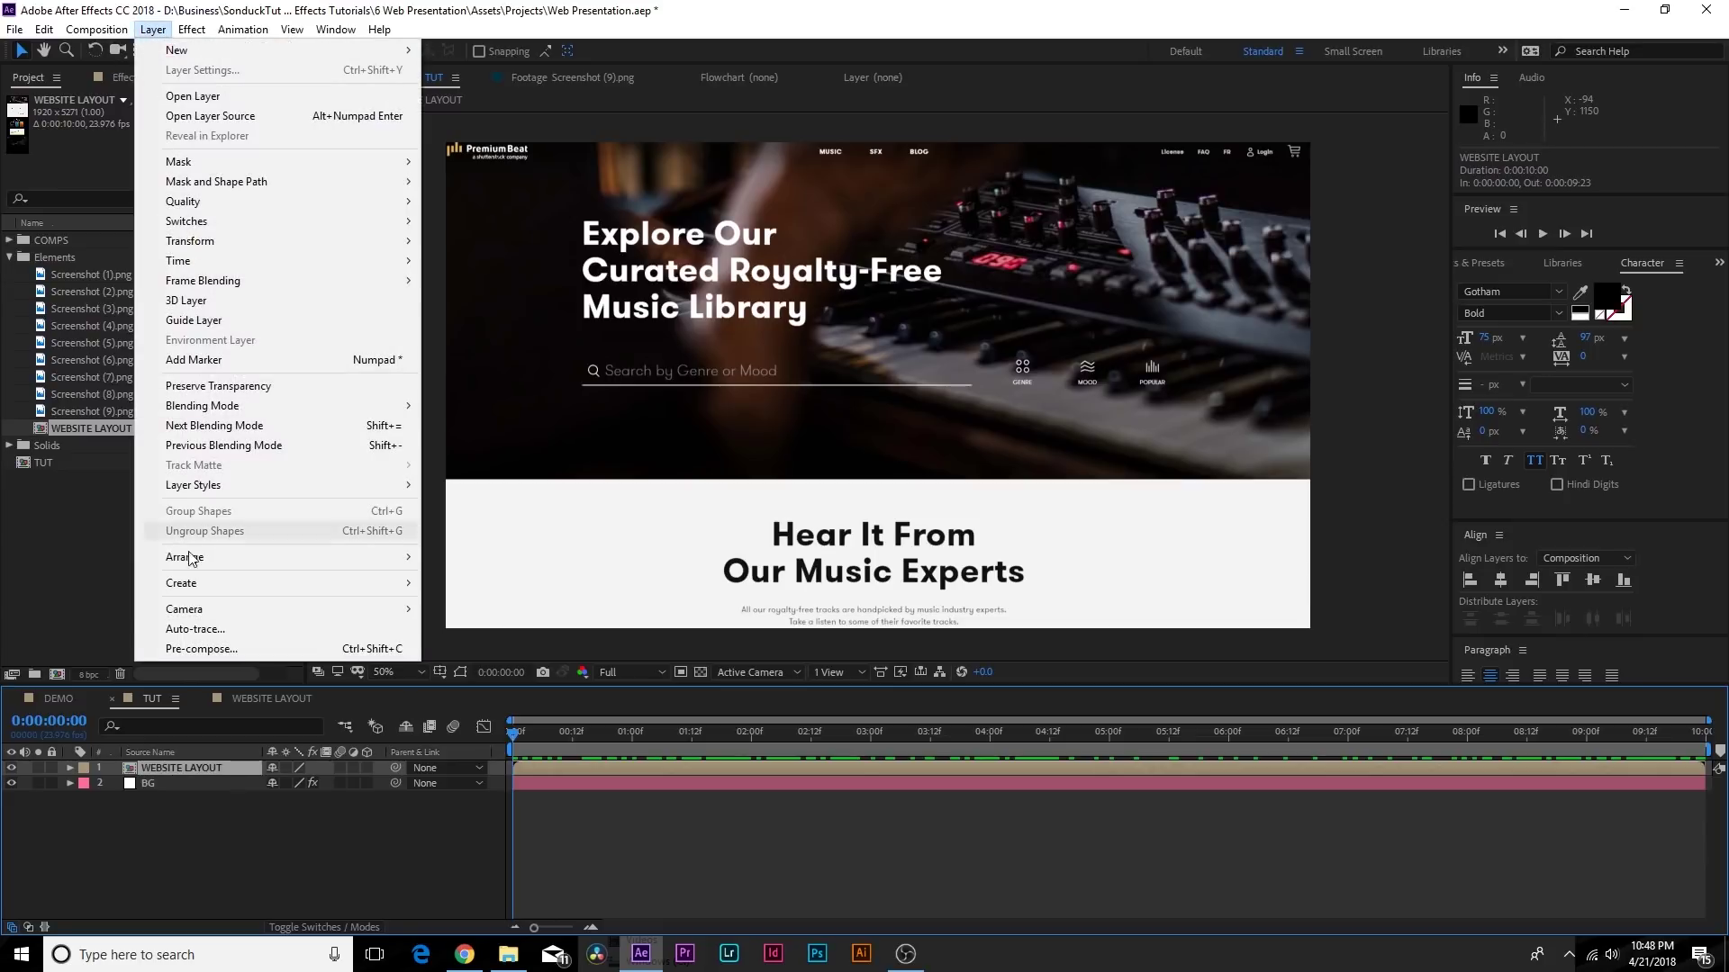
click(202, 646)
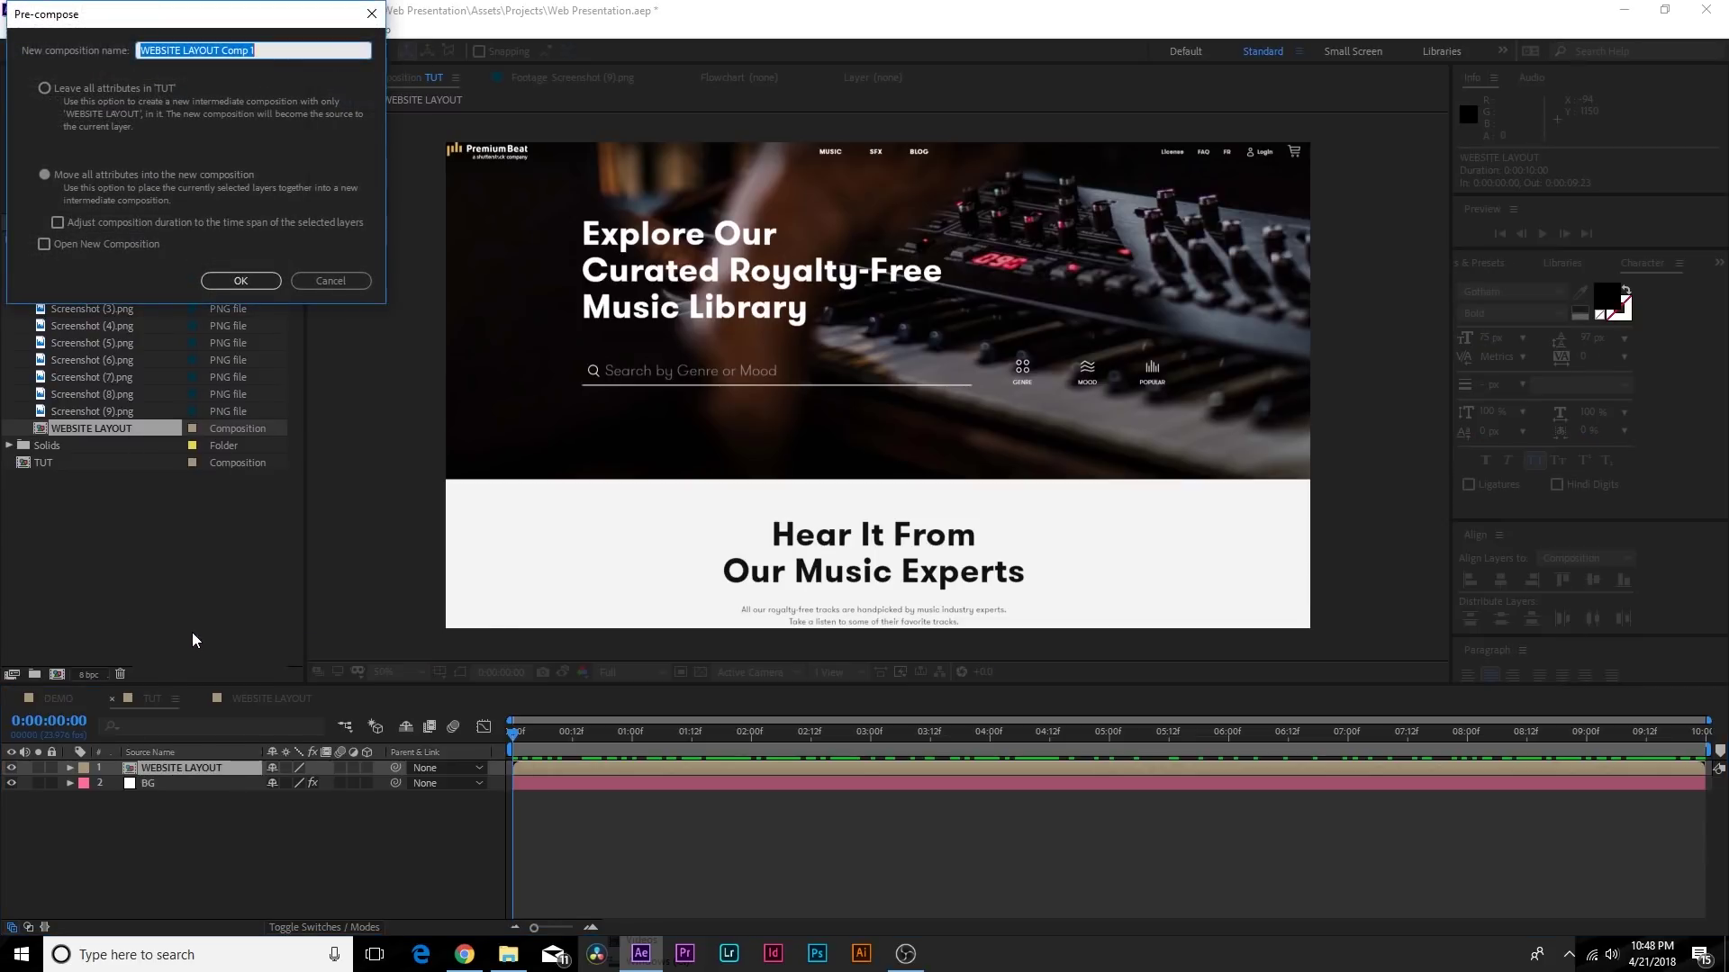
text(Wes)
key(Return)
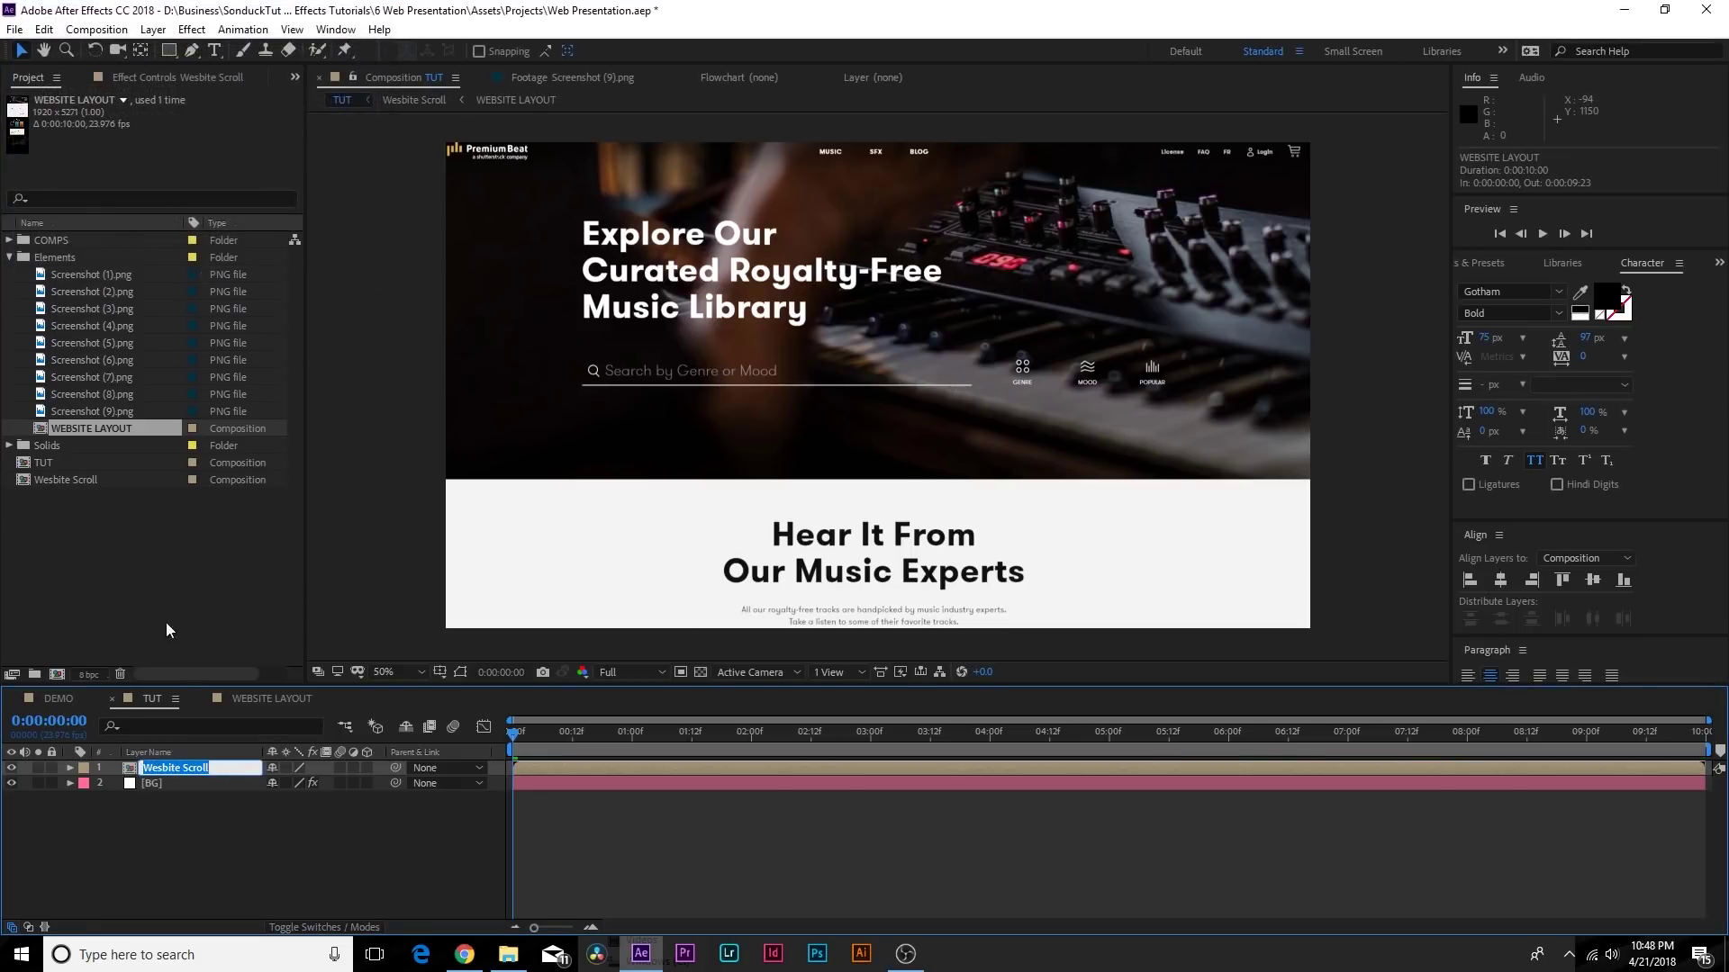
Scale Website Scroll to 53%, preview it, and open the precomp
click(166, 816)
click(156, 773)
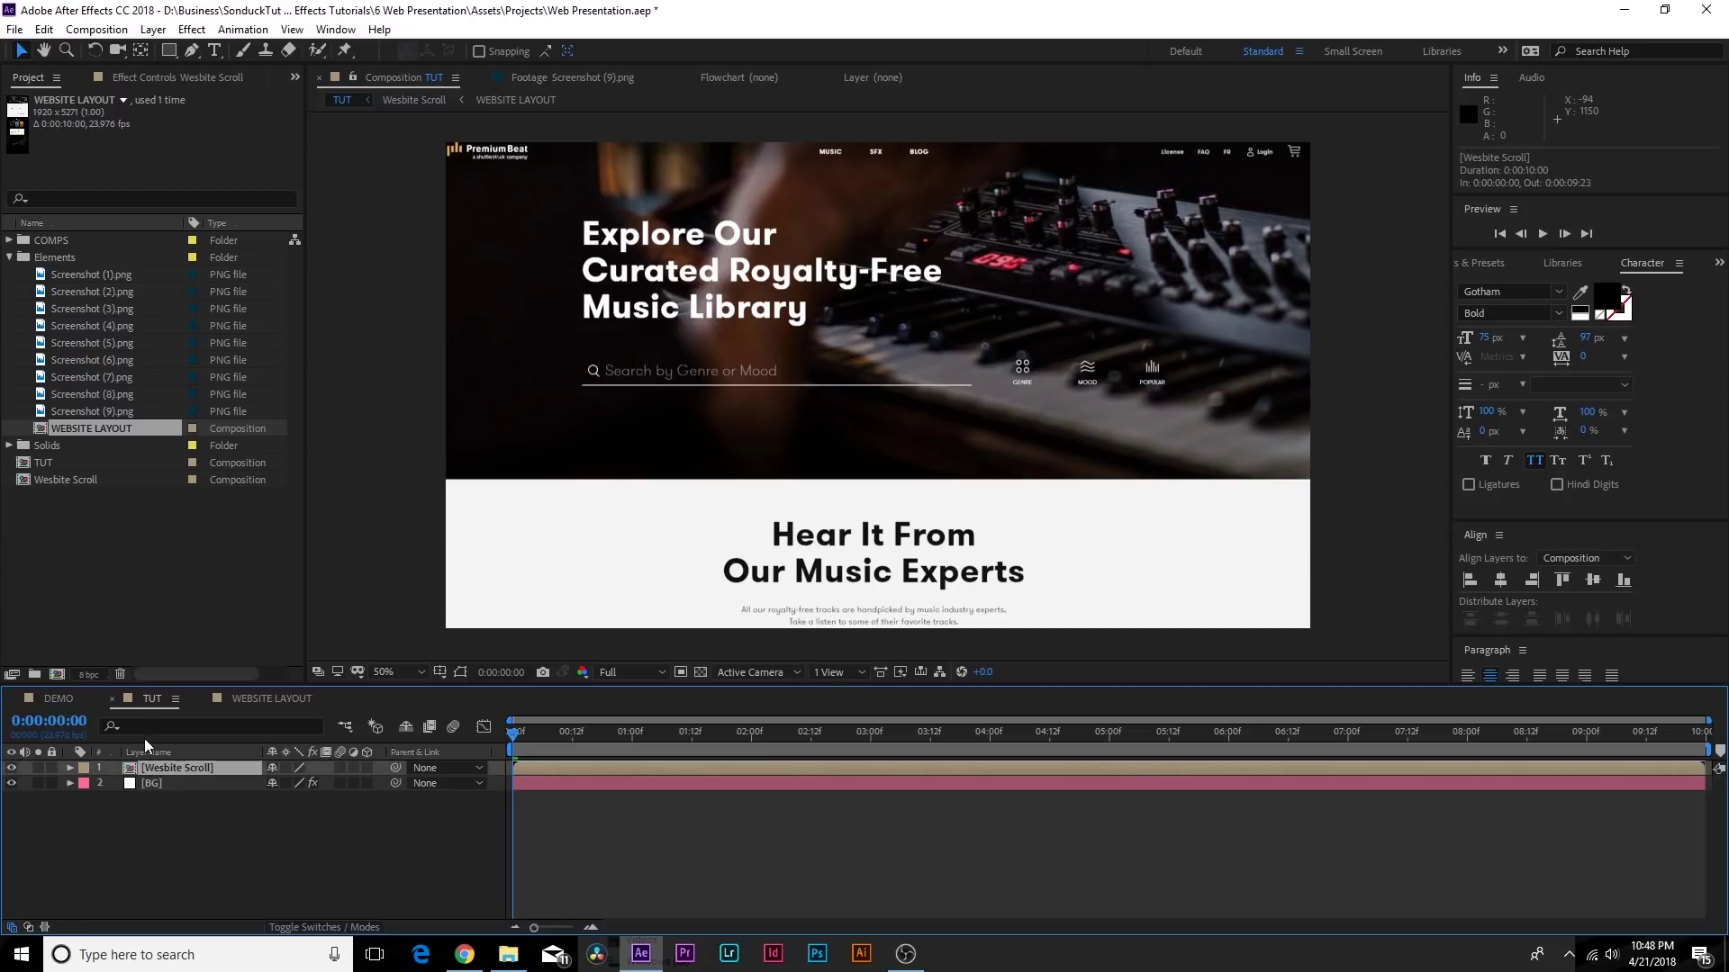
key(s)
drag(290, 784, 207, 784)
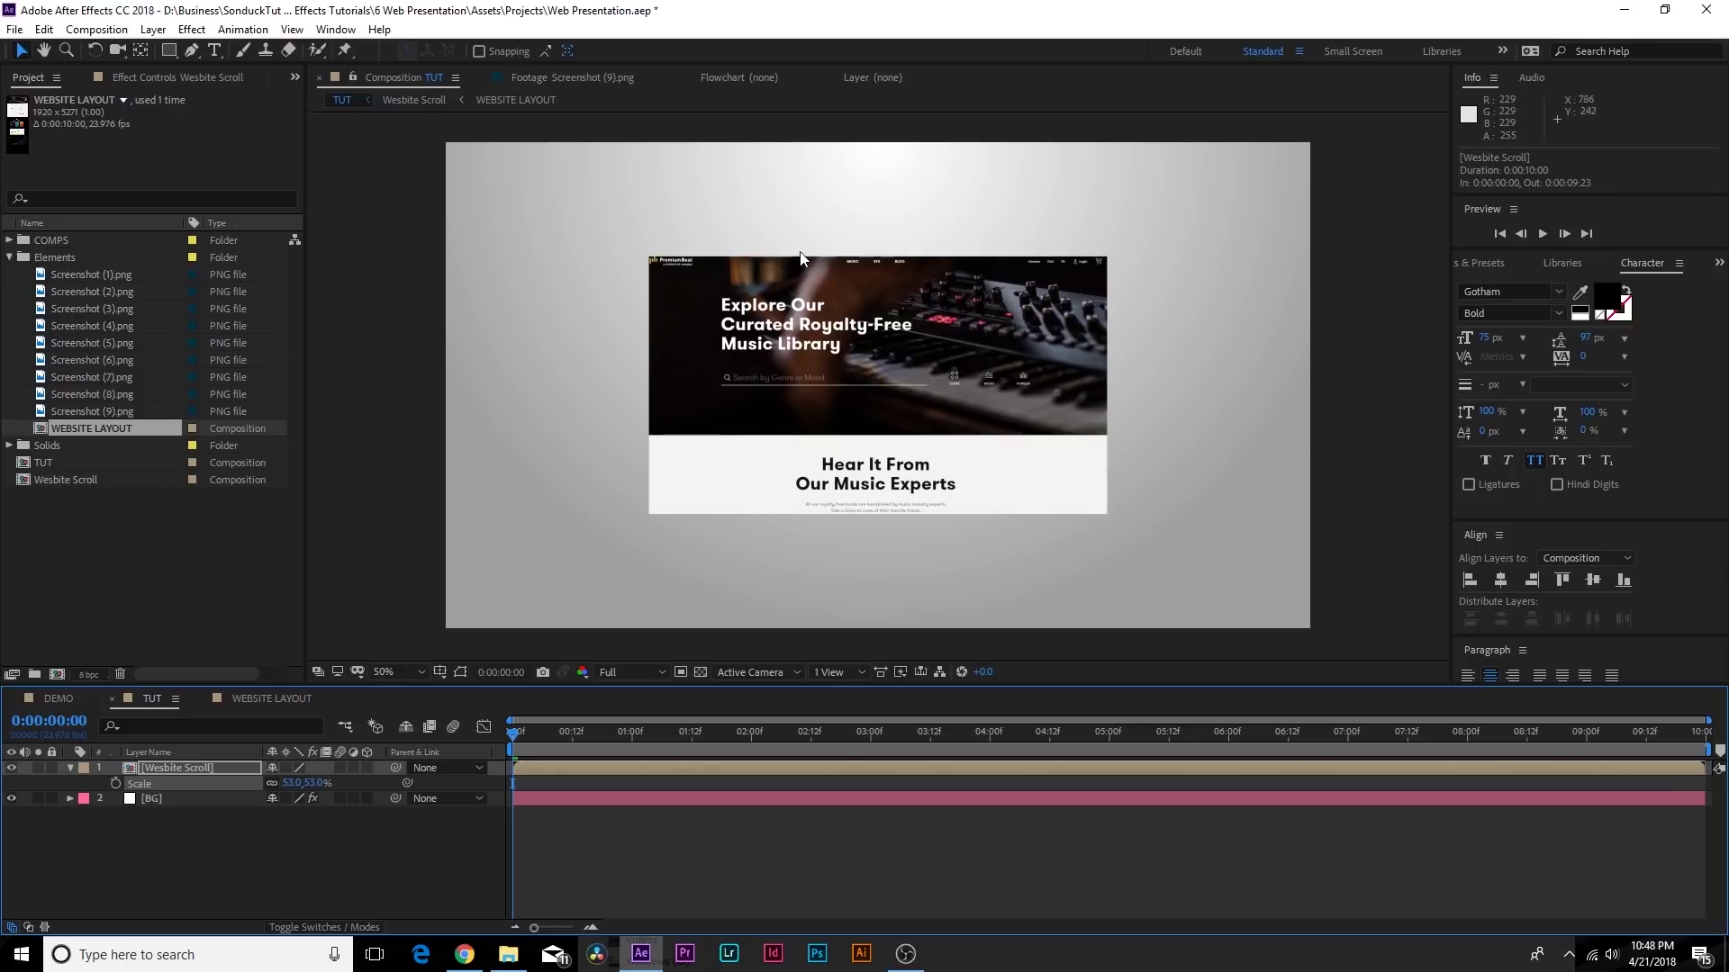
mouse_move(510, 743)
mouse_down()
mouse_move(758, 748)
mouse_move(513, 747)
mouse_up()
double_click(202, 767)
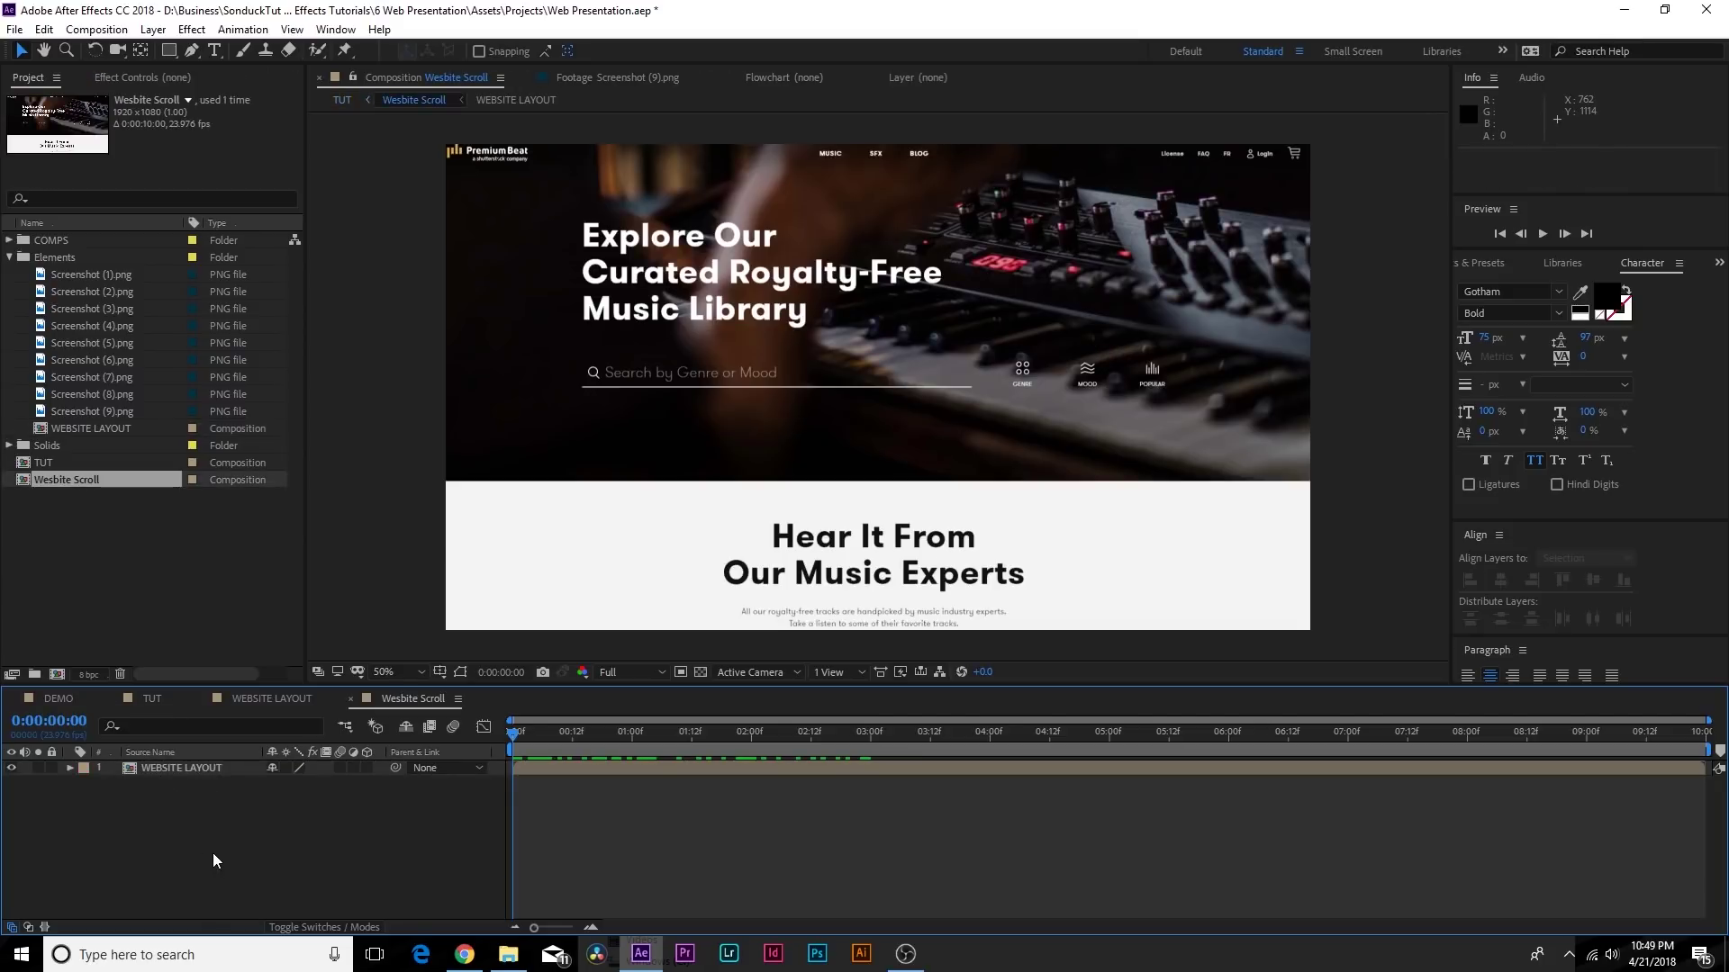
Make the Website Scroll composition taller, to 1920×2358
key(ctrl+k)
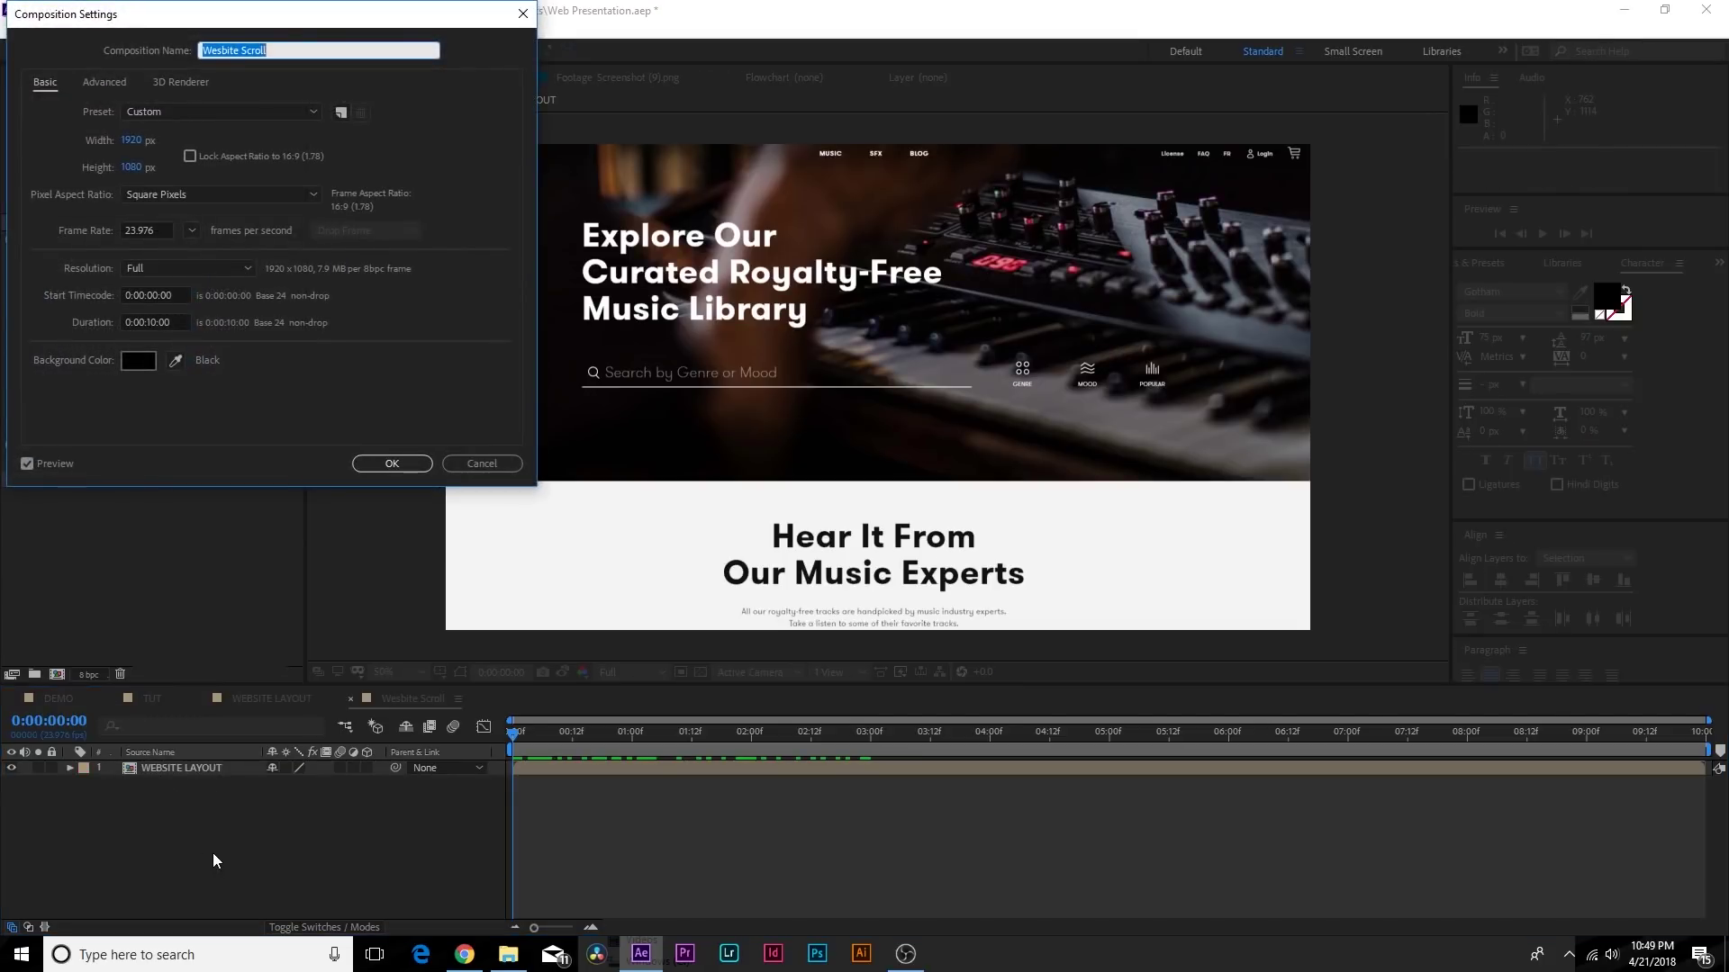
drag(131, 167, 881, 226)
drag(1132, 245, 1382, 271)
click(394, 464)
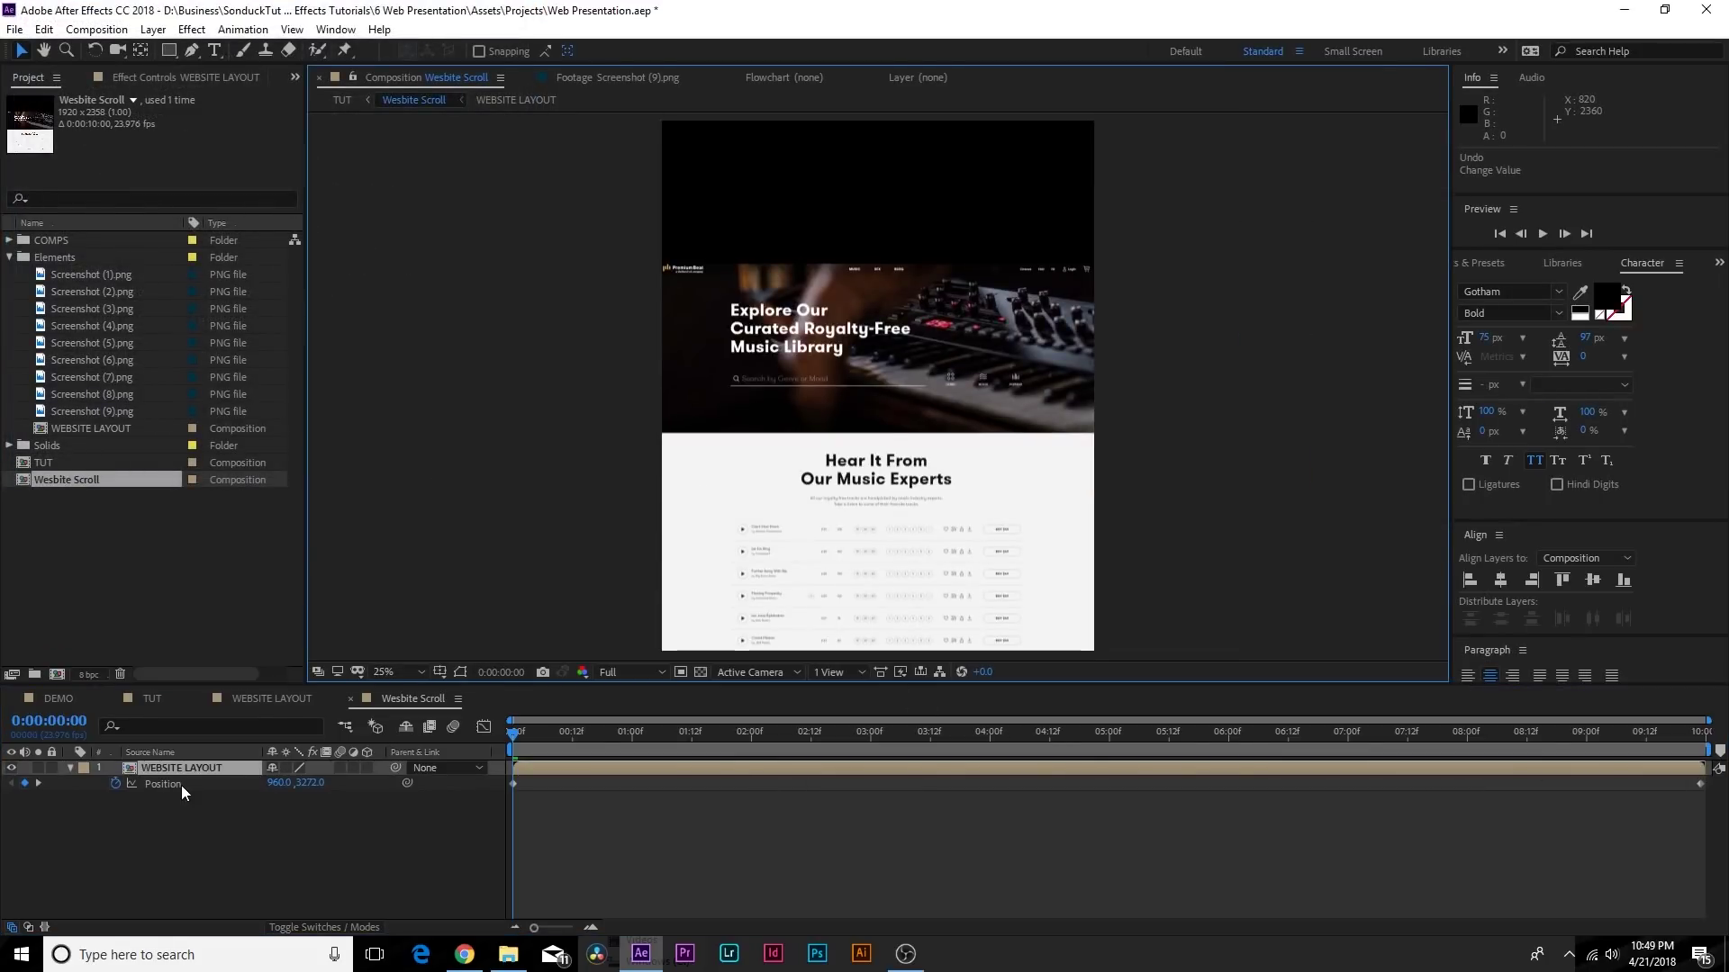
Set the layout's Position to 960, 2630 so the hero starts at the top, then go back to TUT
click(180, 786)
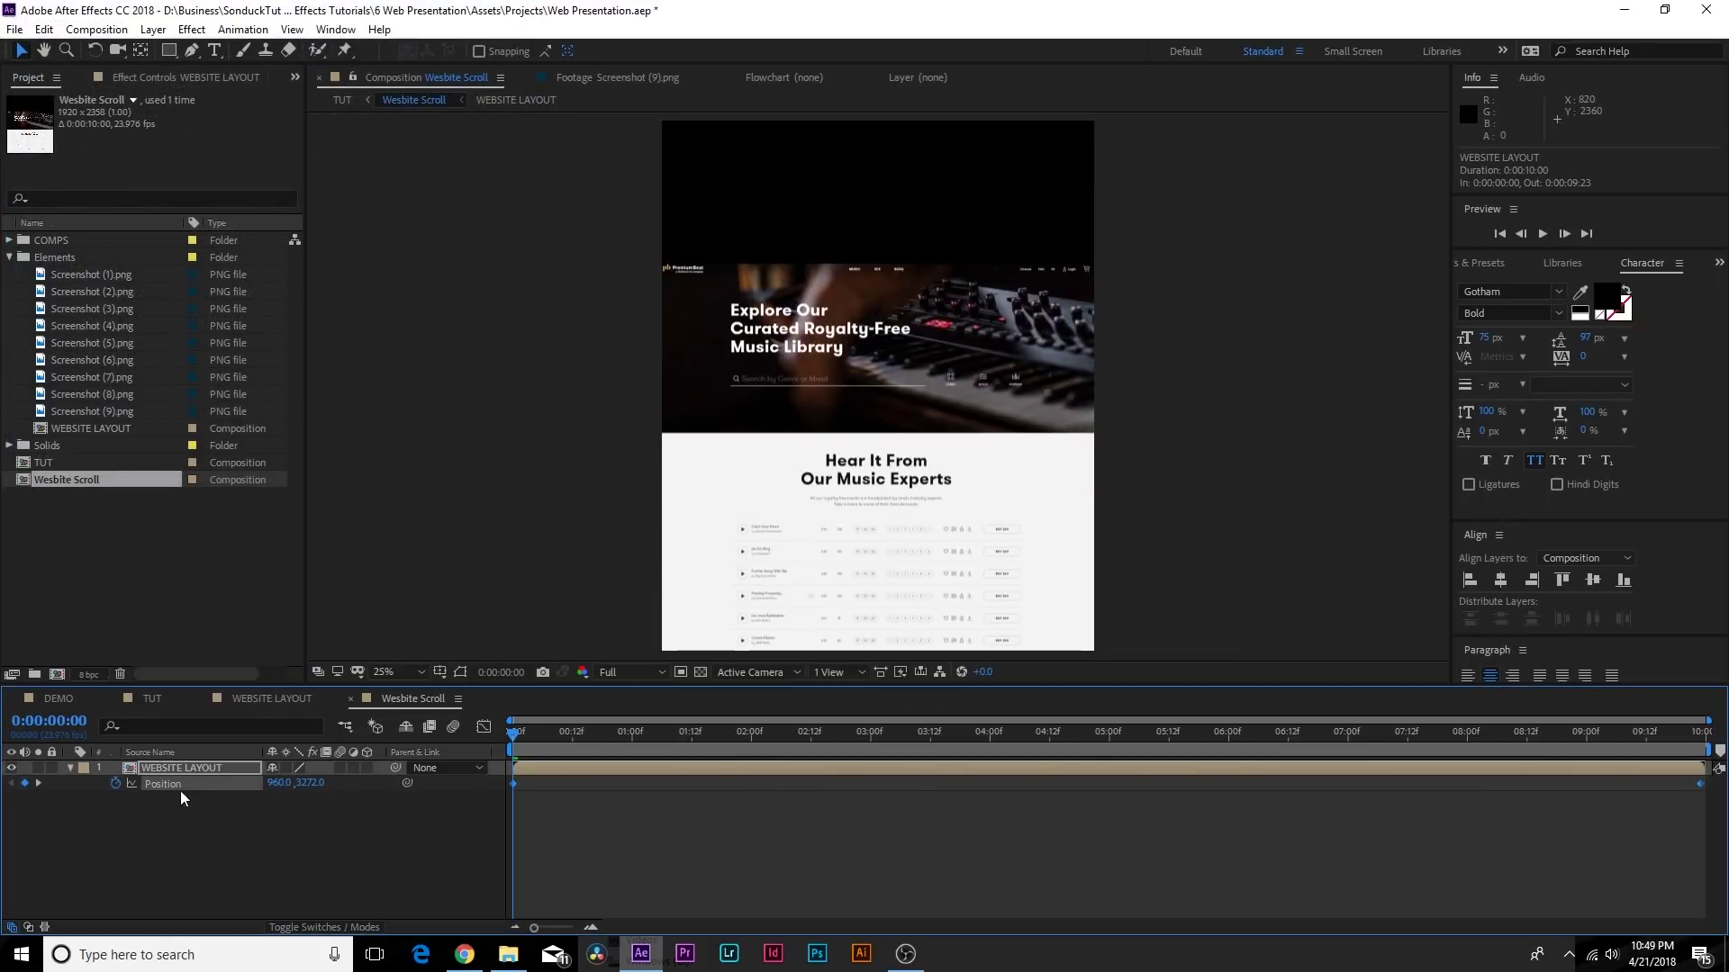
drag(282, 785, 48, 768)
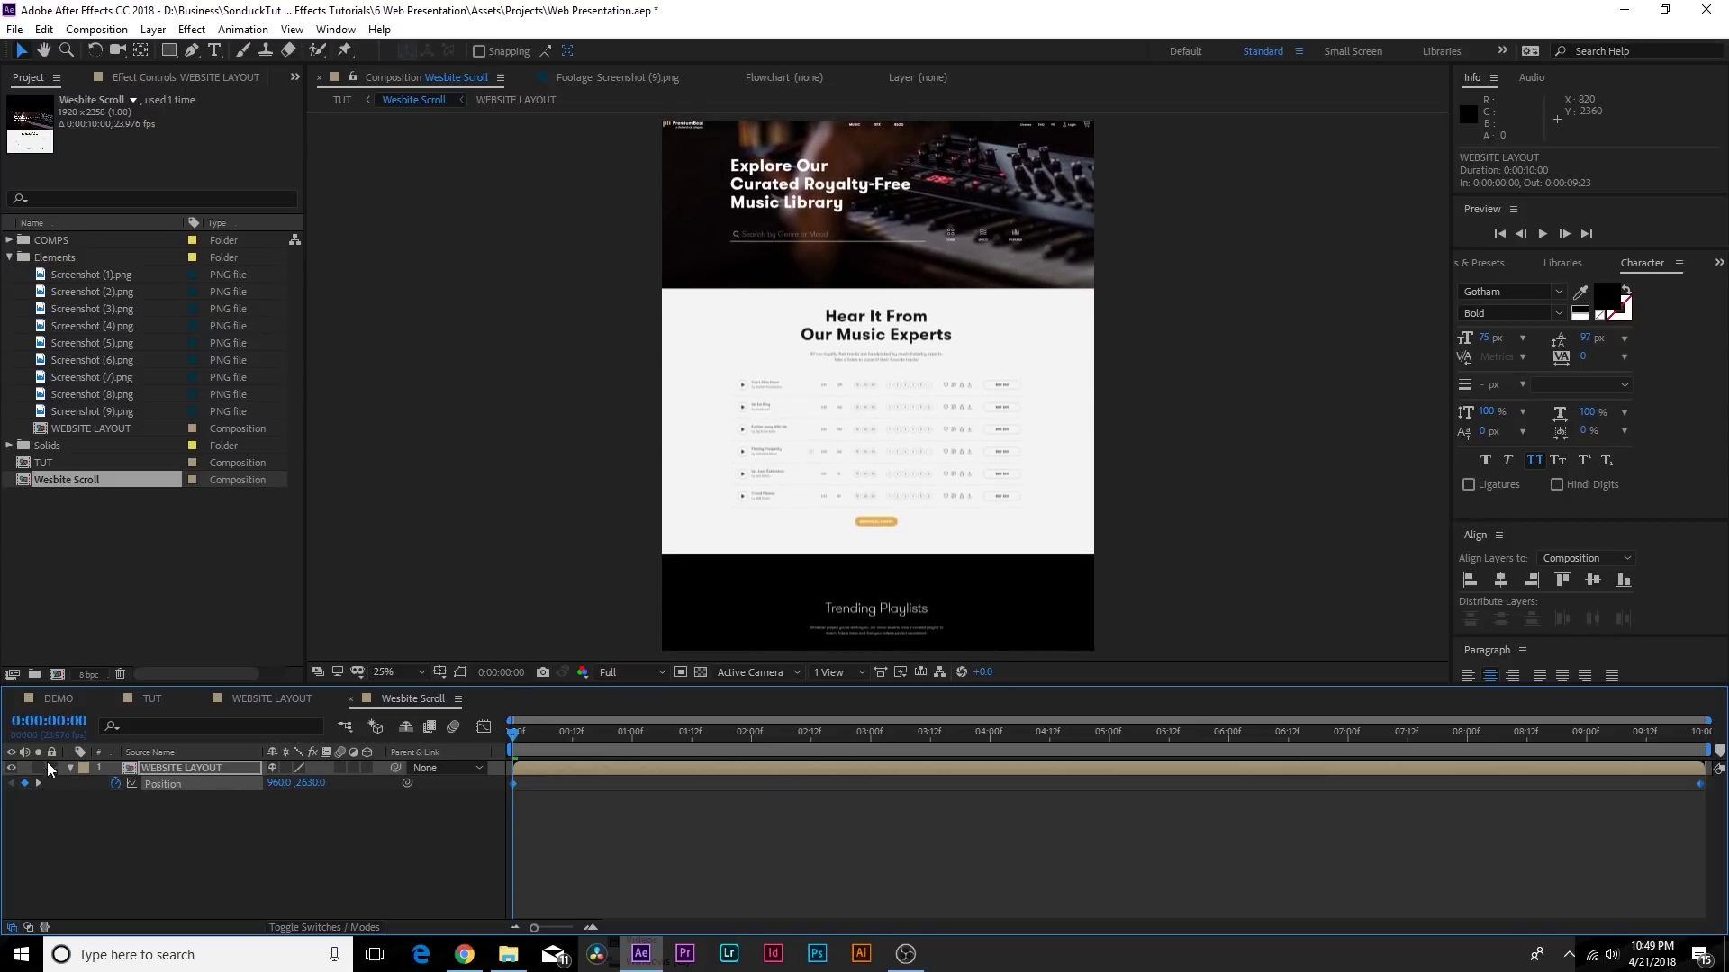
click(155, 698)
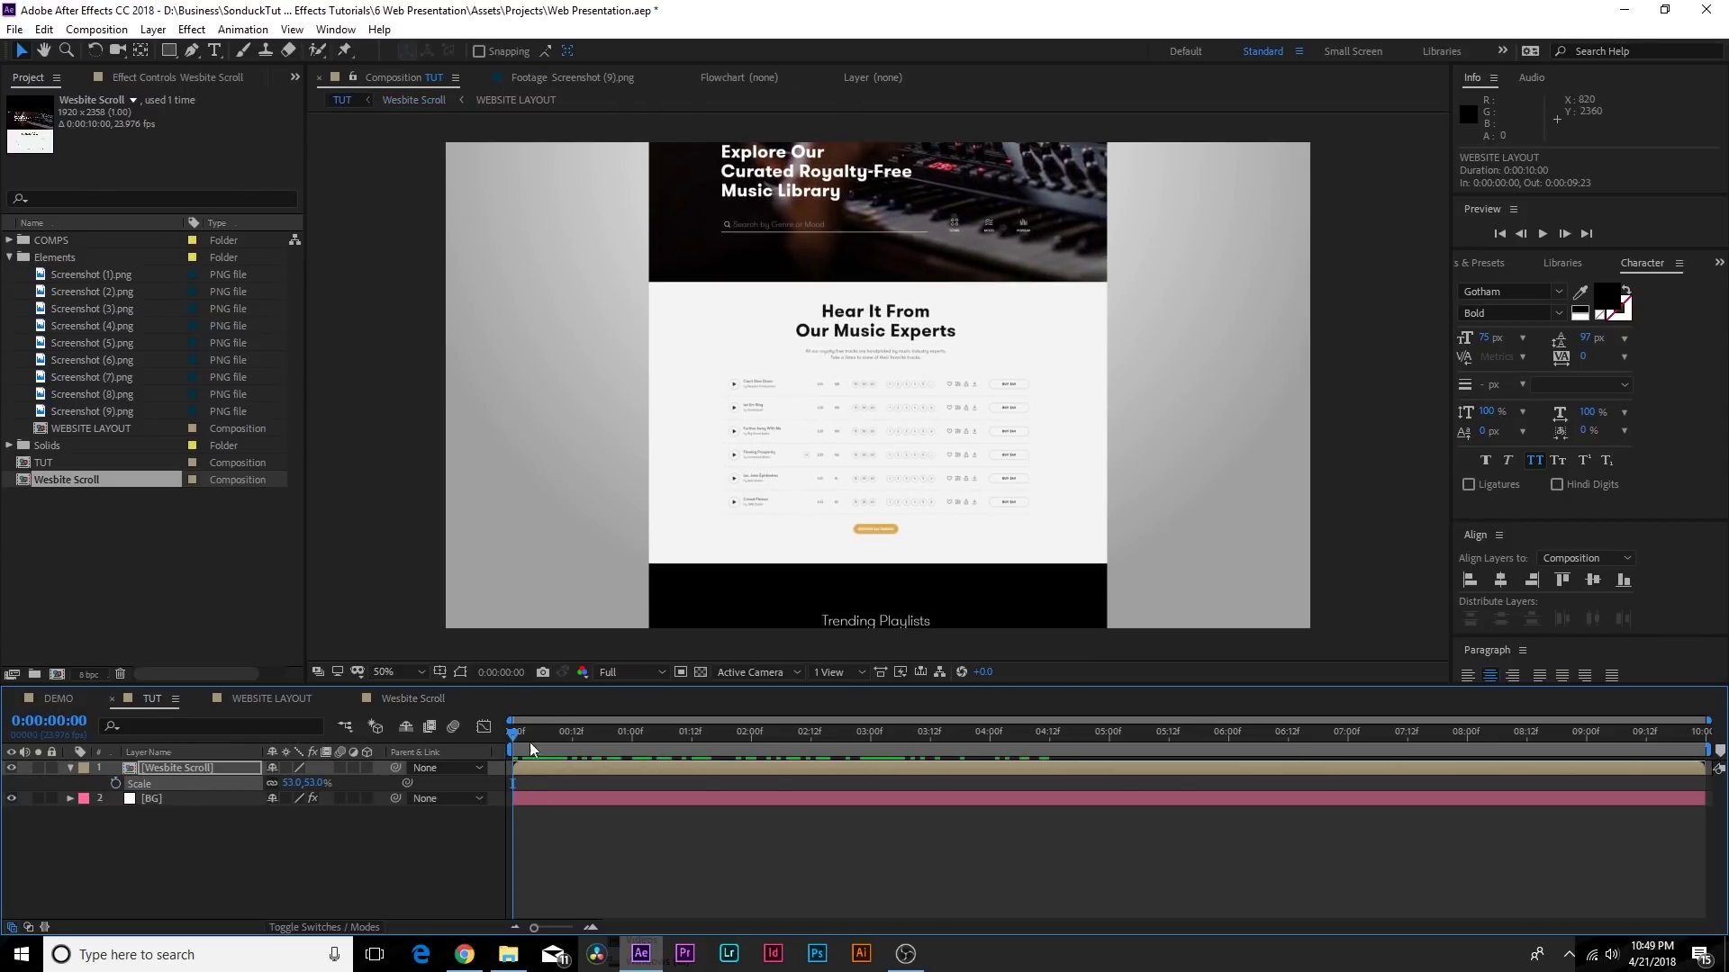
Make Website Scroll a 3D layer tilted back about 41 degrees on X Rotation
drag(530, 742, 418, 731)
click(366, 768)
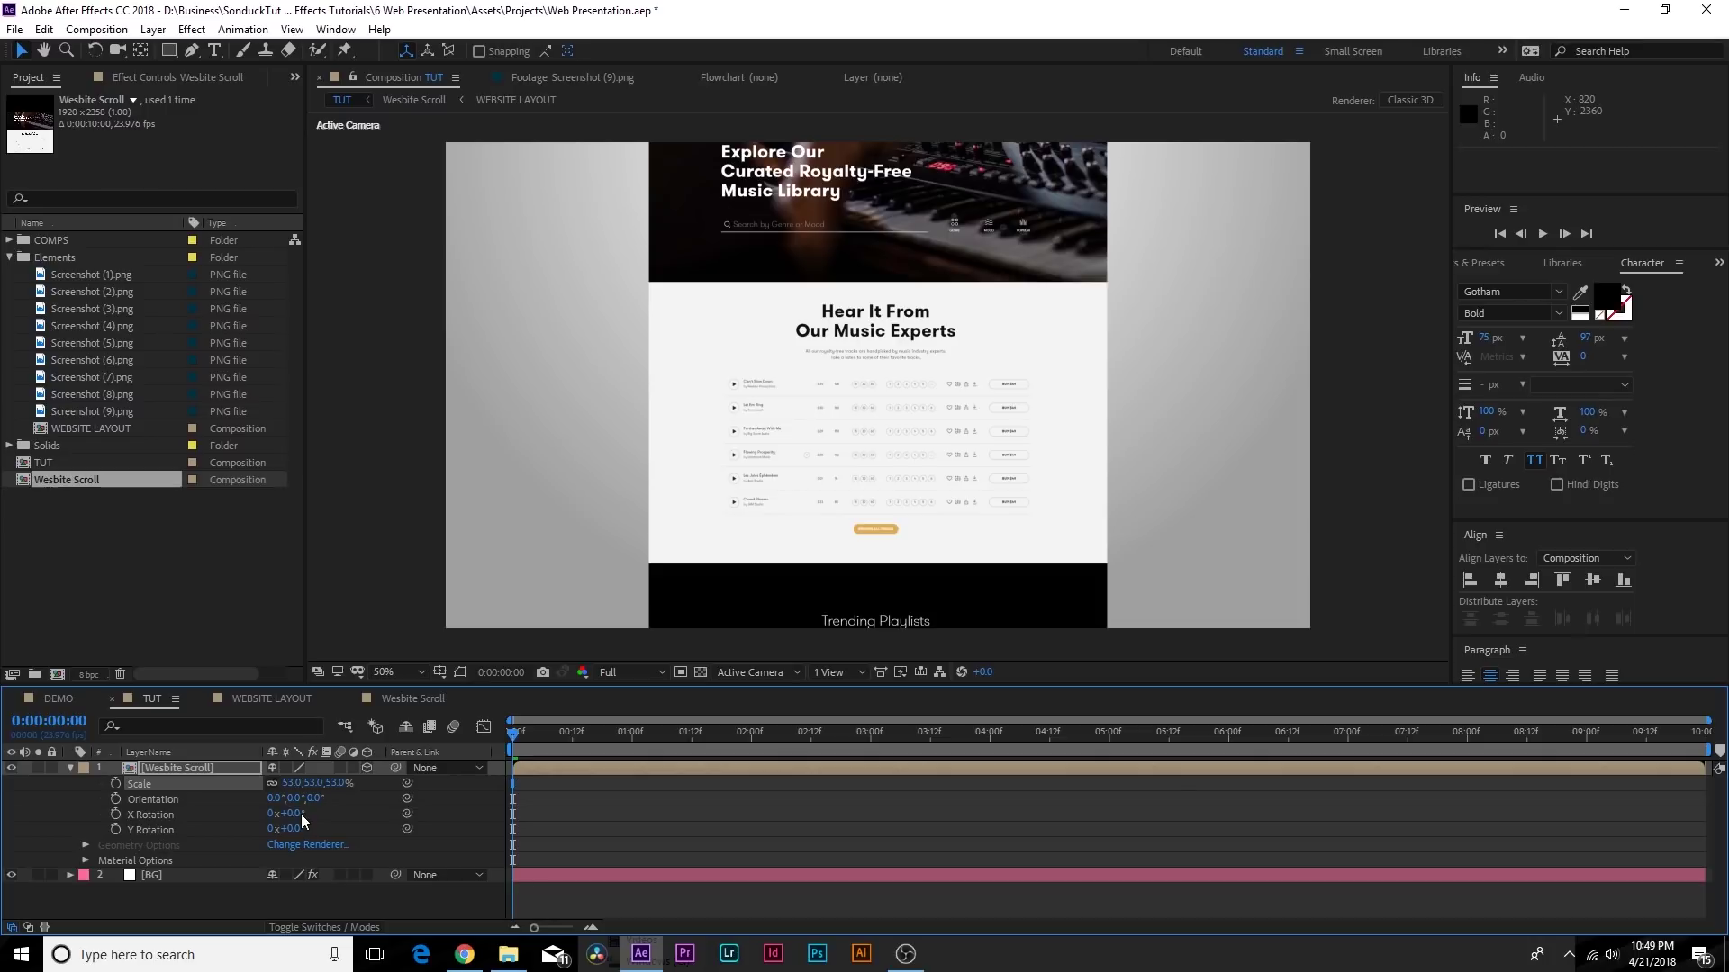
mouse_move(288, 813)
mouse_down()
mouse_move(236, 815)
mouse_move(276, 813)
mouse_up()
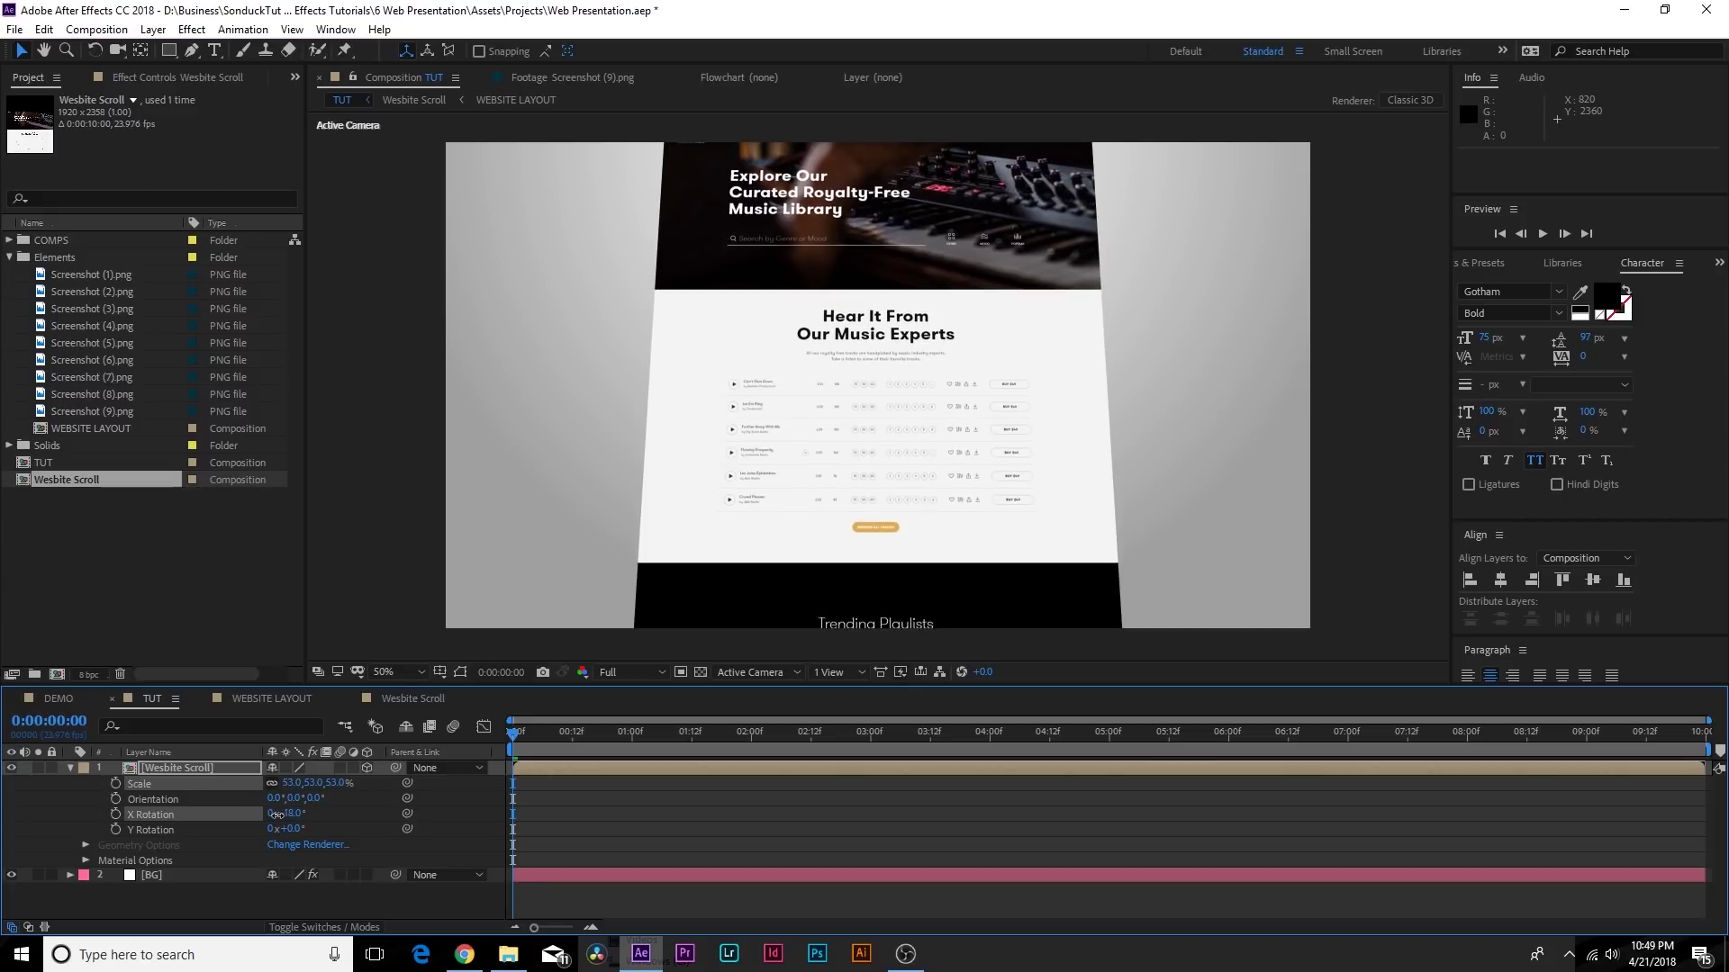
drag(560, 736, 774, 737)
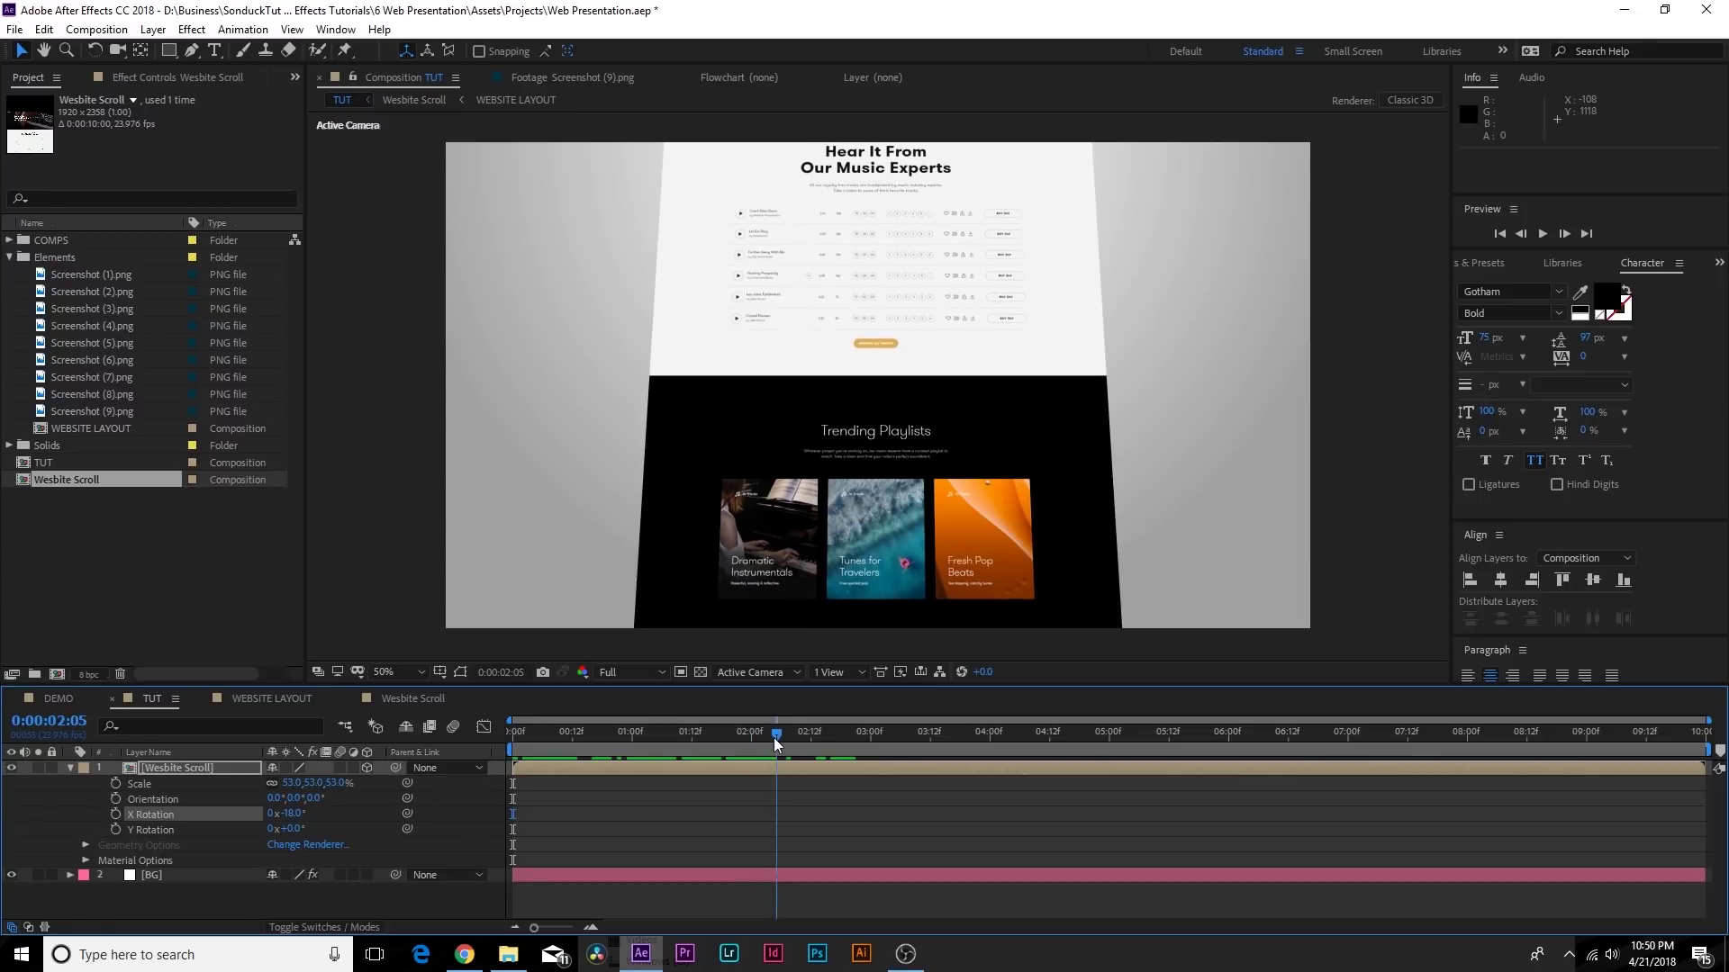
Enable keyframes for X Rotation, Y Rotation, Scale and Position
click(115, 813)
drag(299, 830, 311, 834)
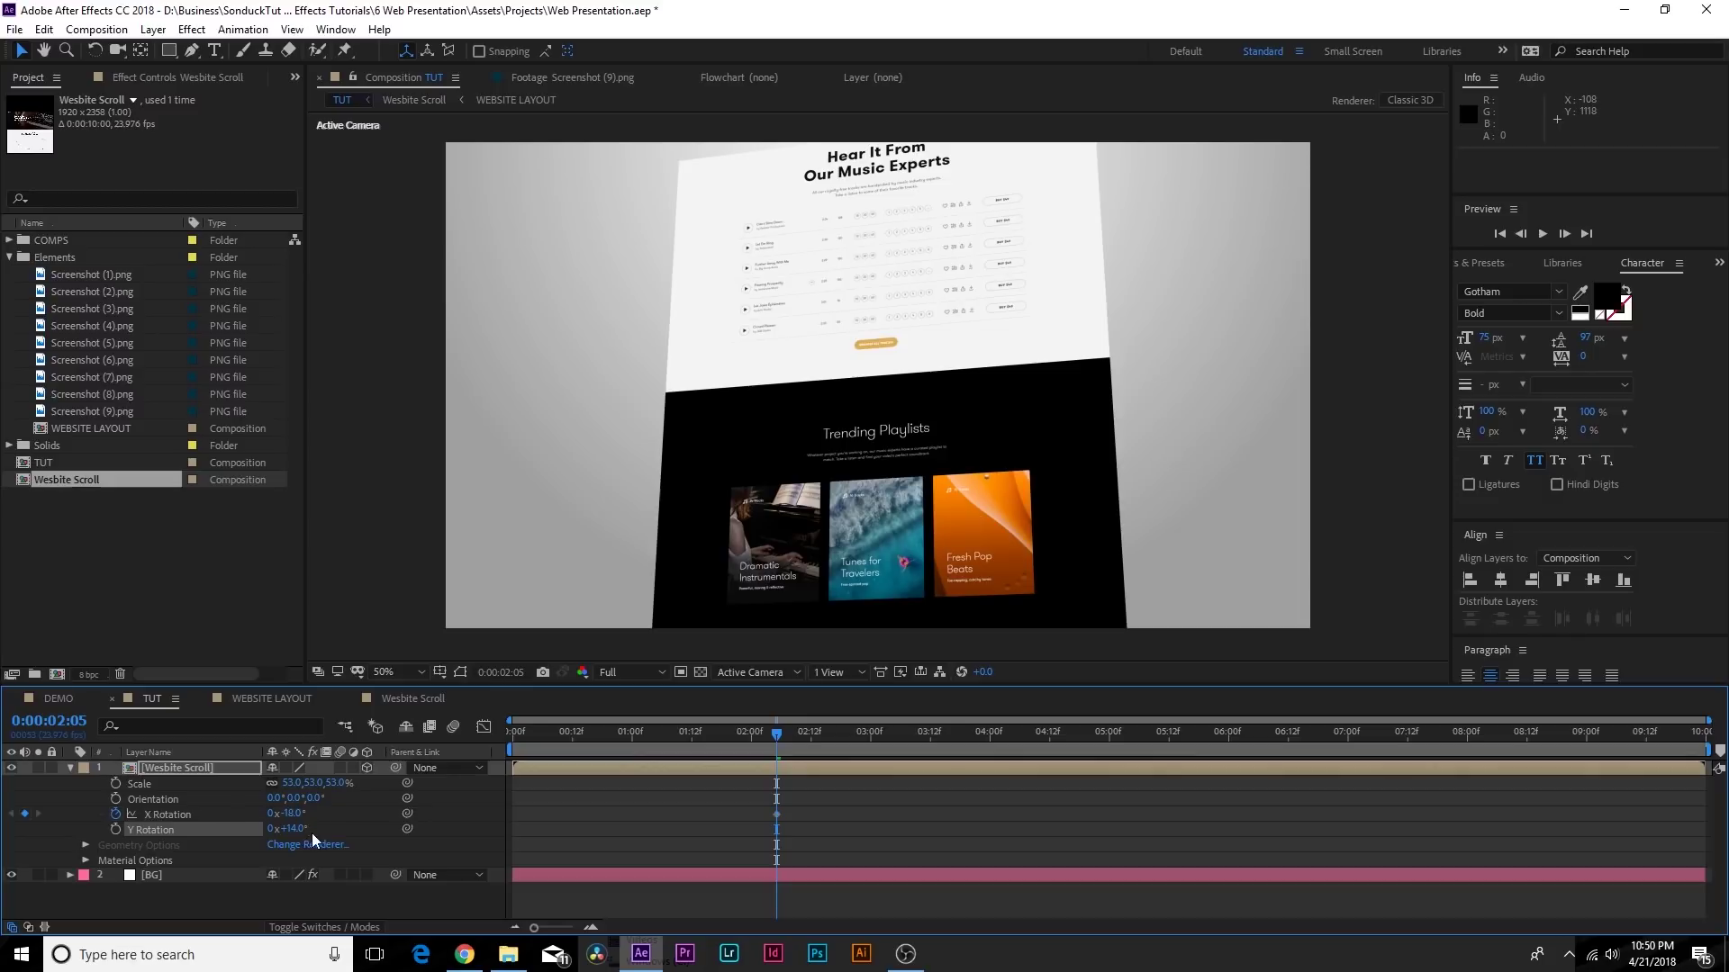
key(ctrl+z)
click(115, 828)
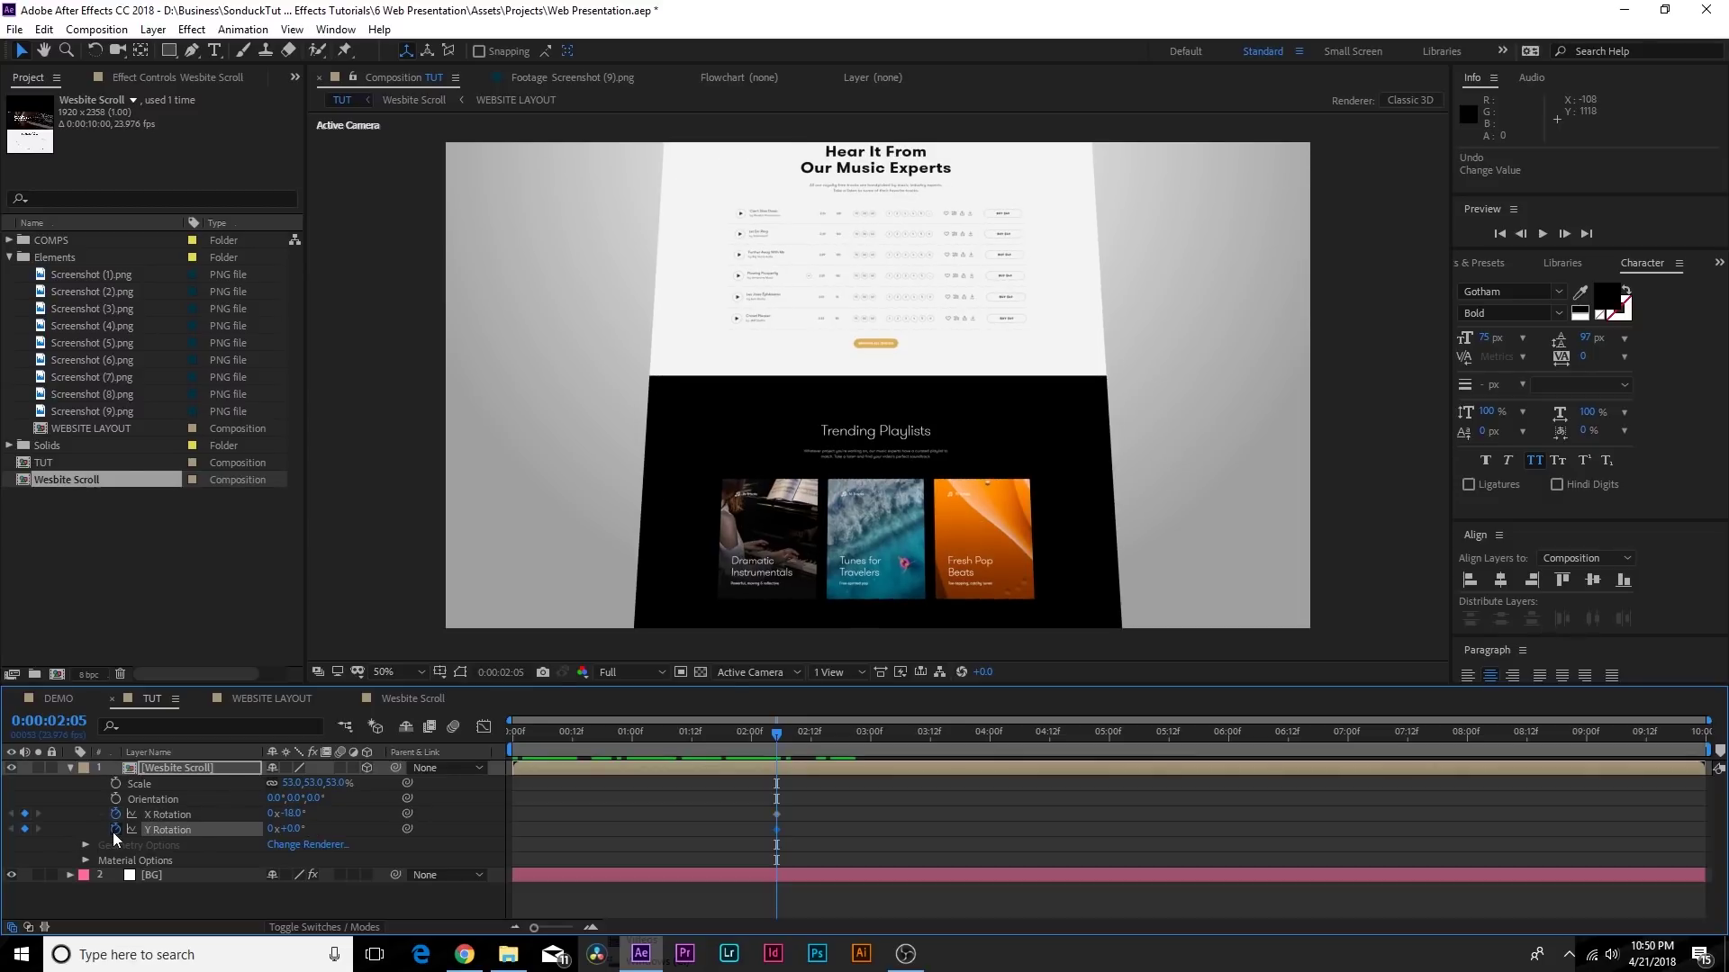
click(115, 783)
key(shift+p)
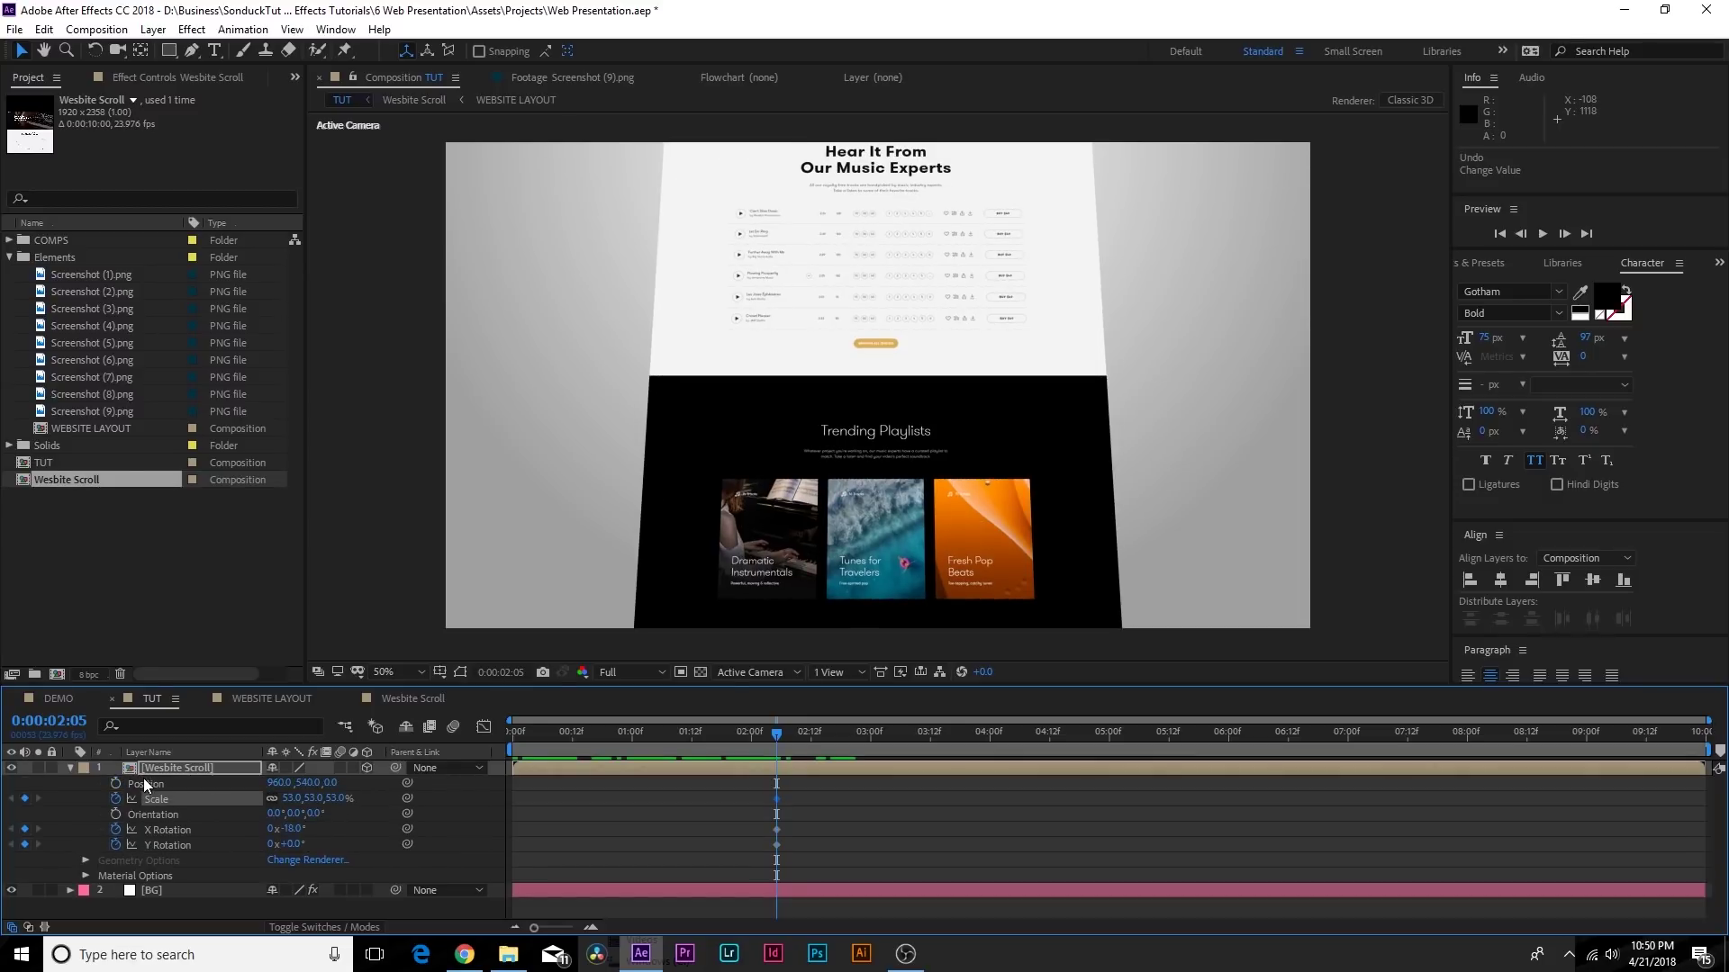
click(114, 782)
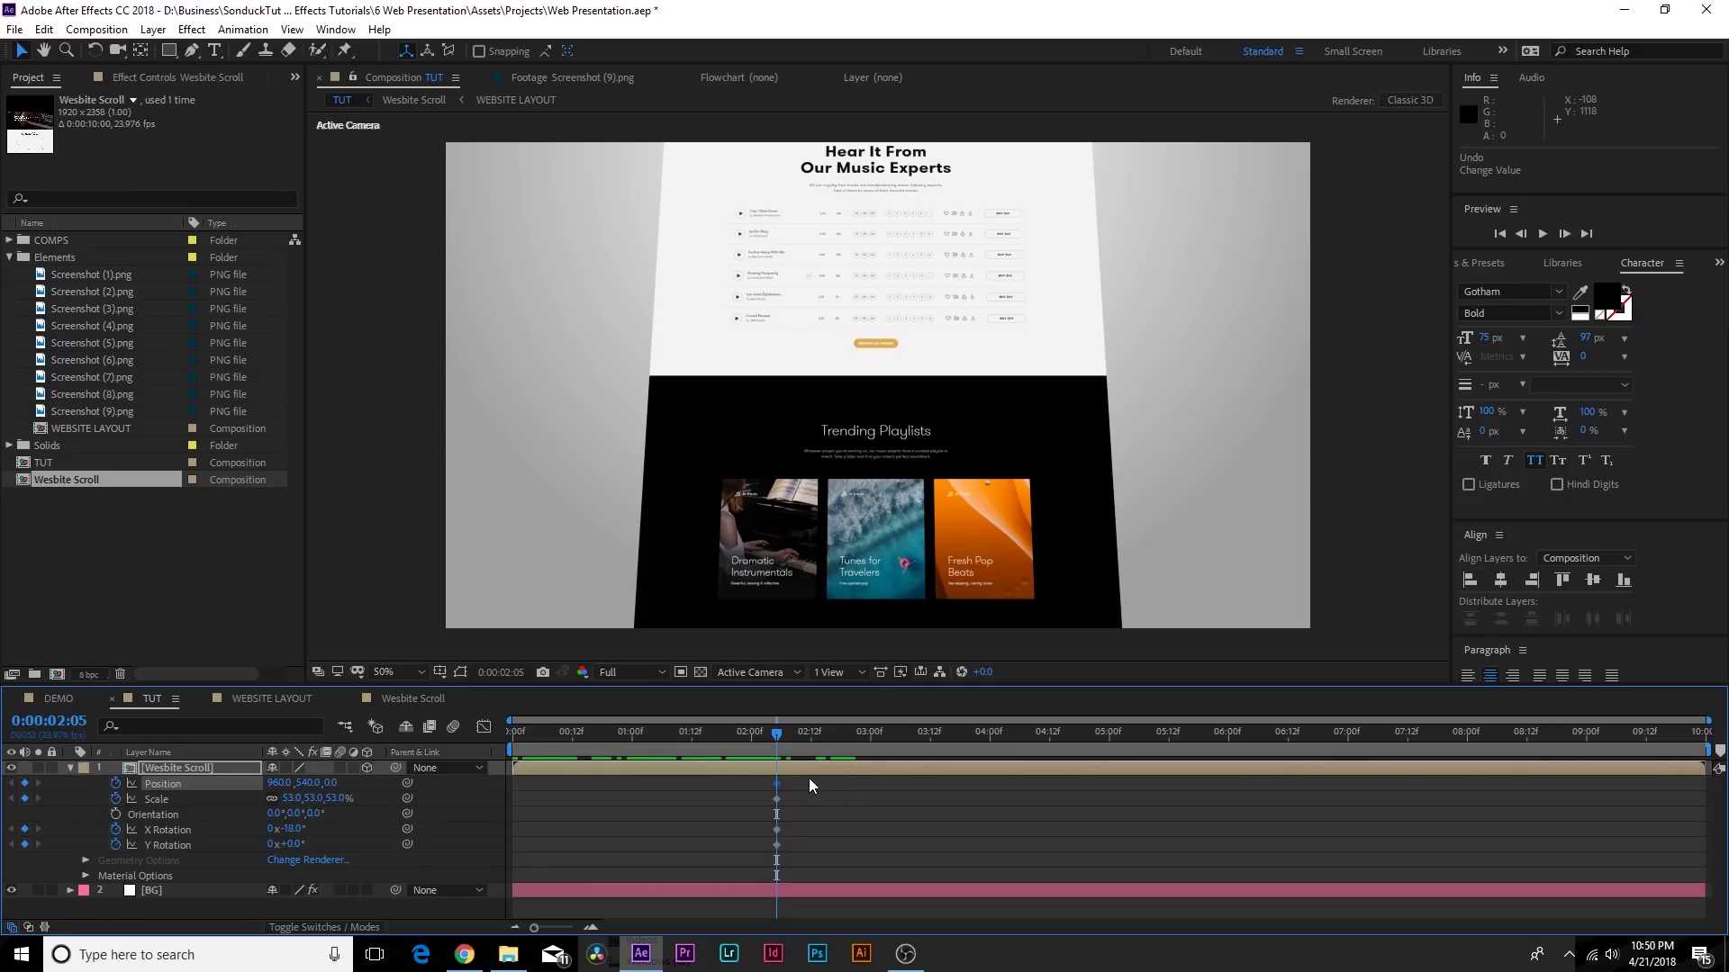
Set Scale 63% at 0:00, then at 3:11 set X Rotation 0, Scale 44% and Y Rotation 1x
drag(769, 729, 412, 798)
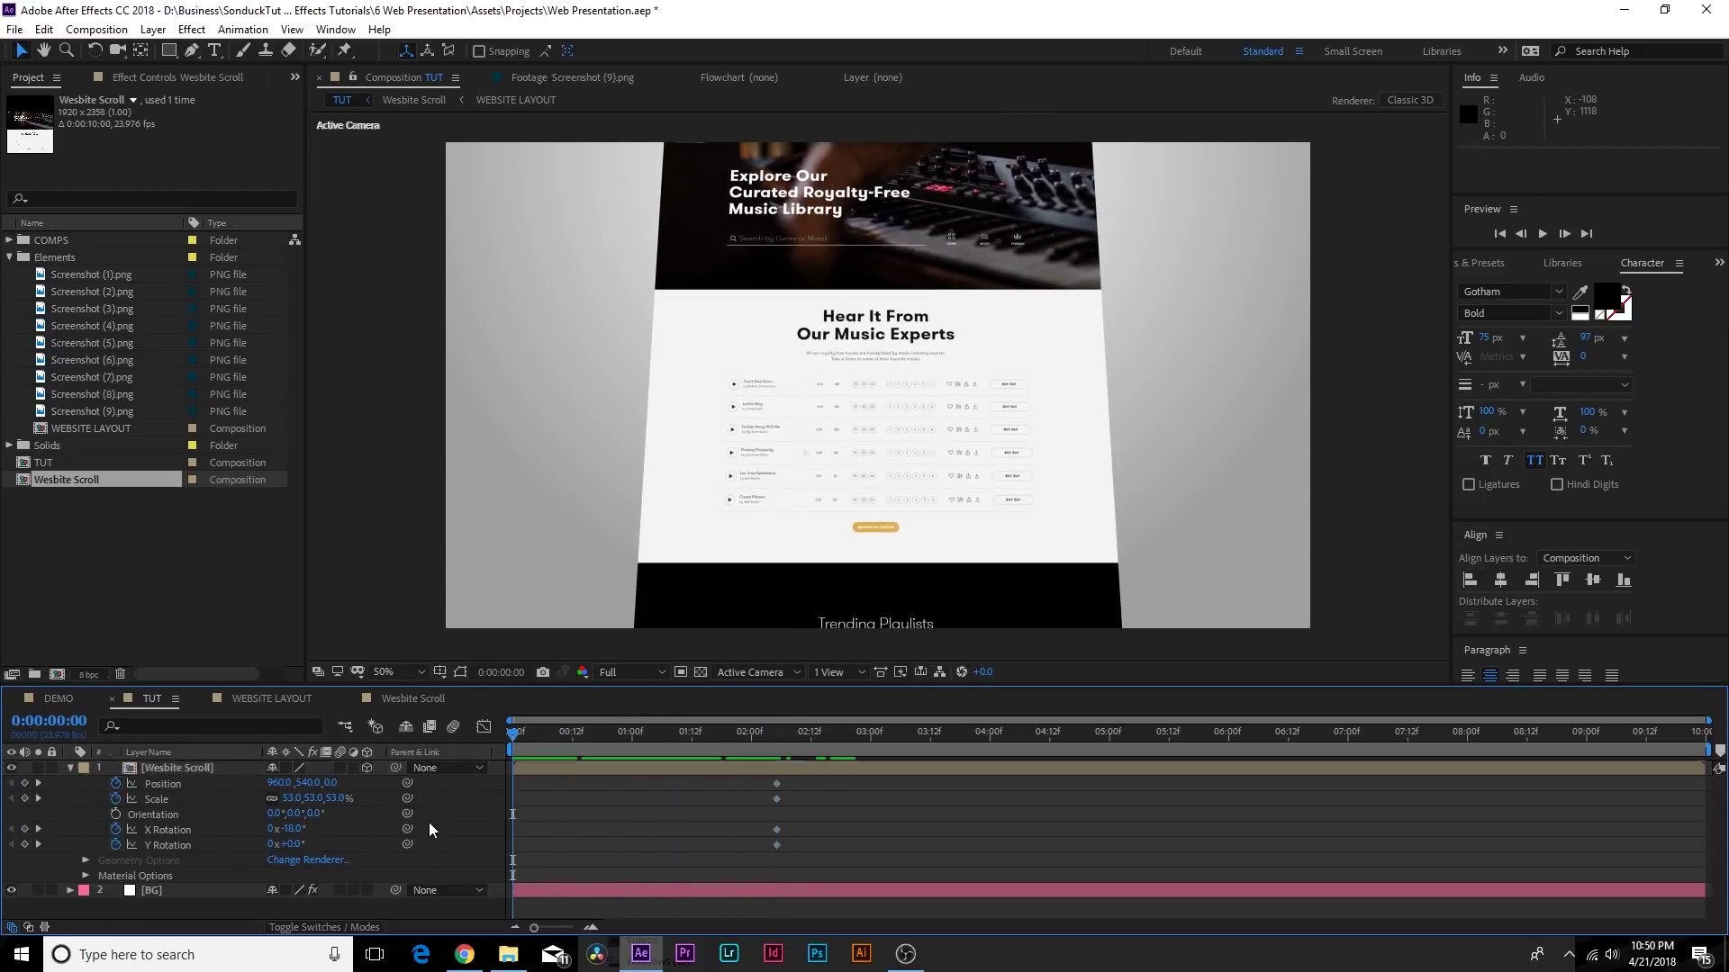
drag(290, 799, 298, 798)
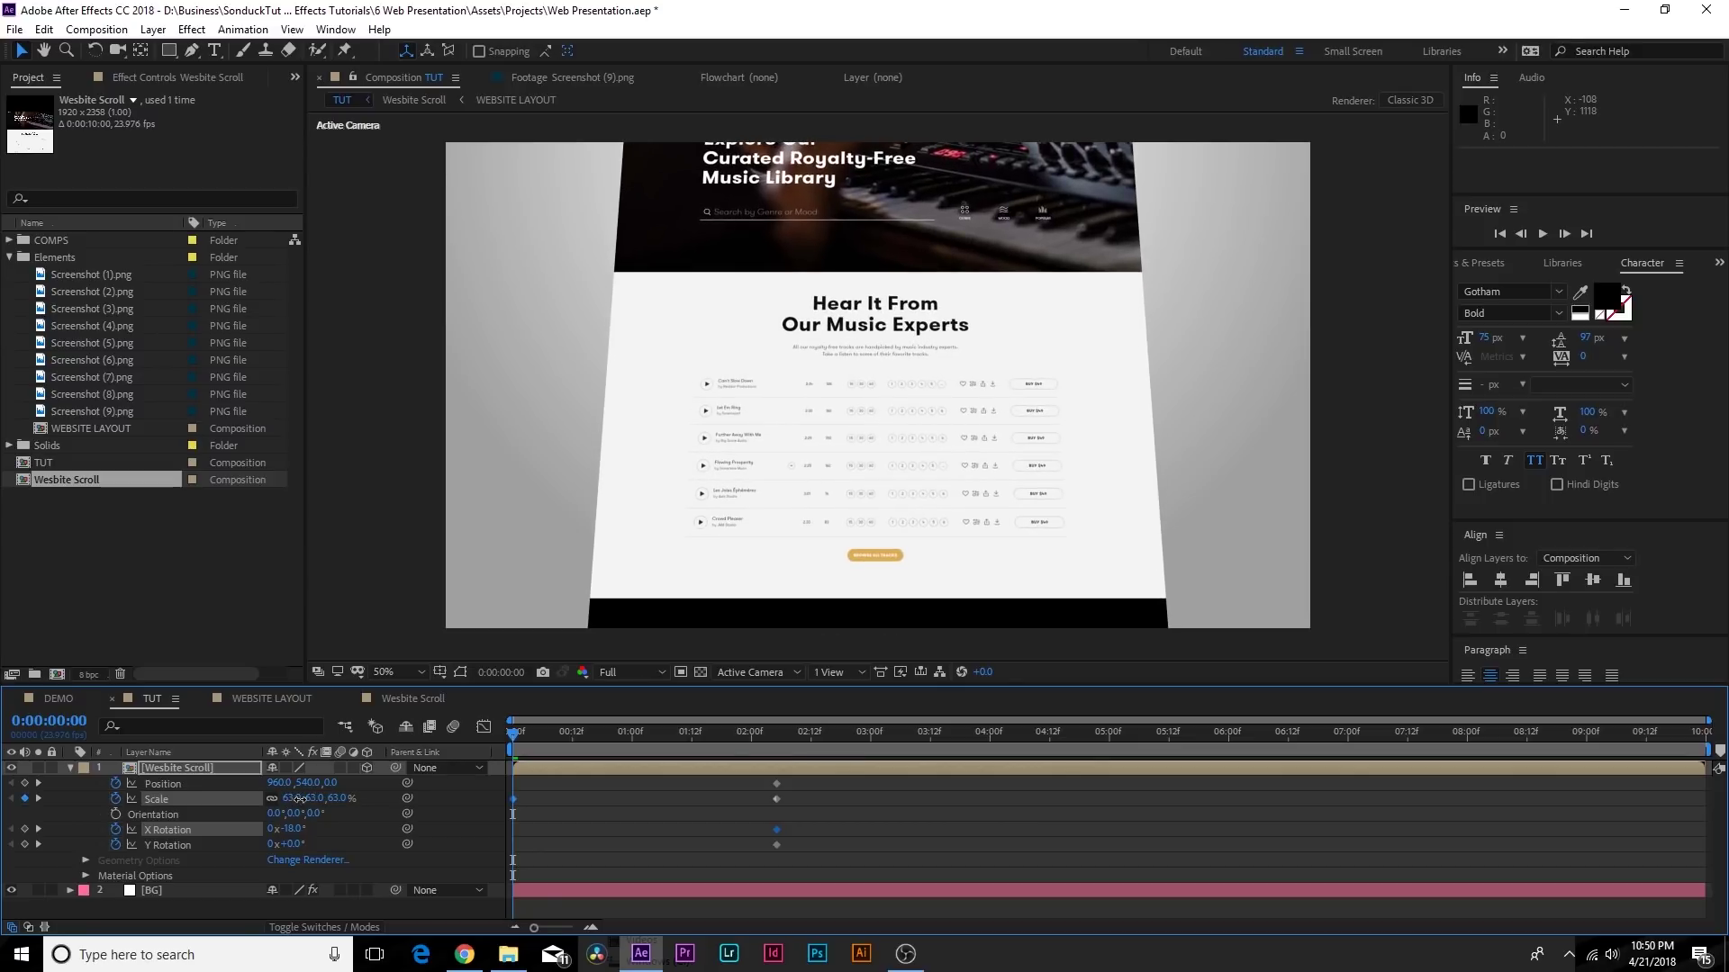
drag(537, 736, 932, 764)
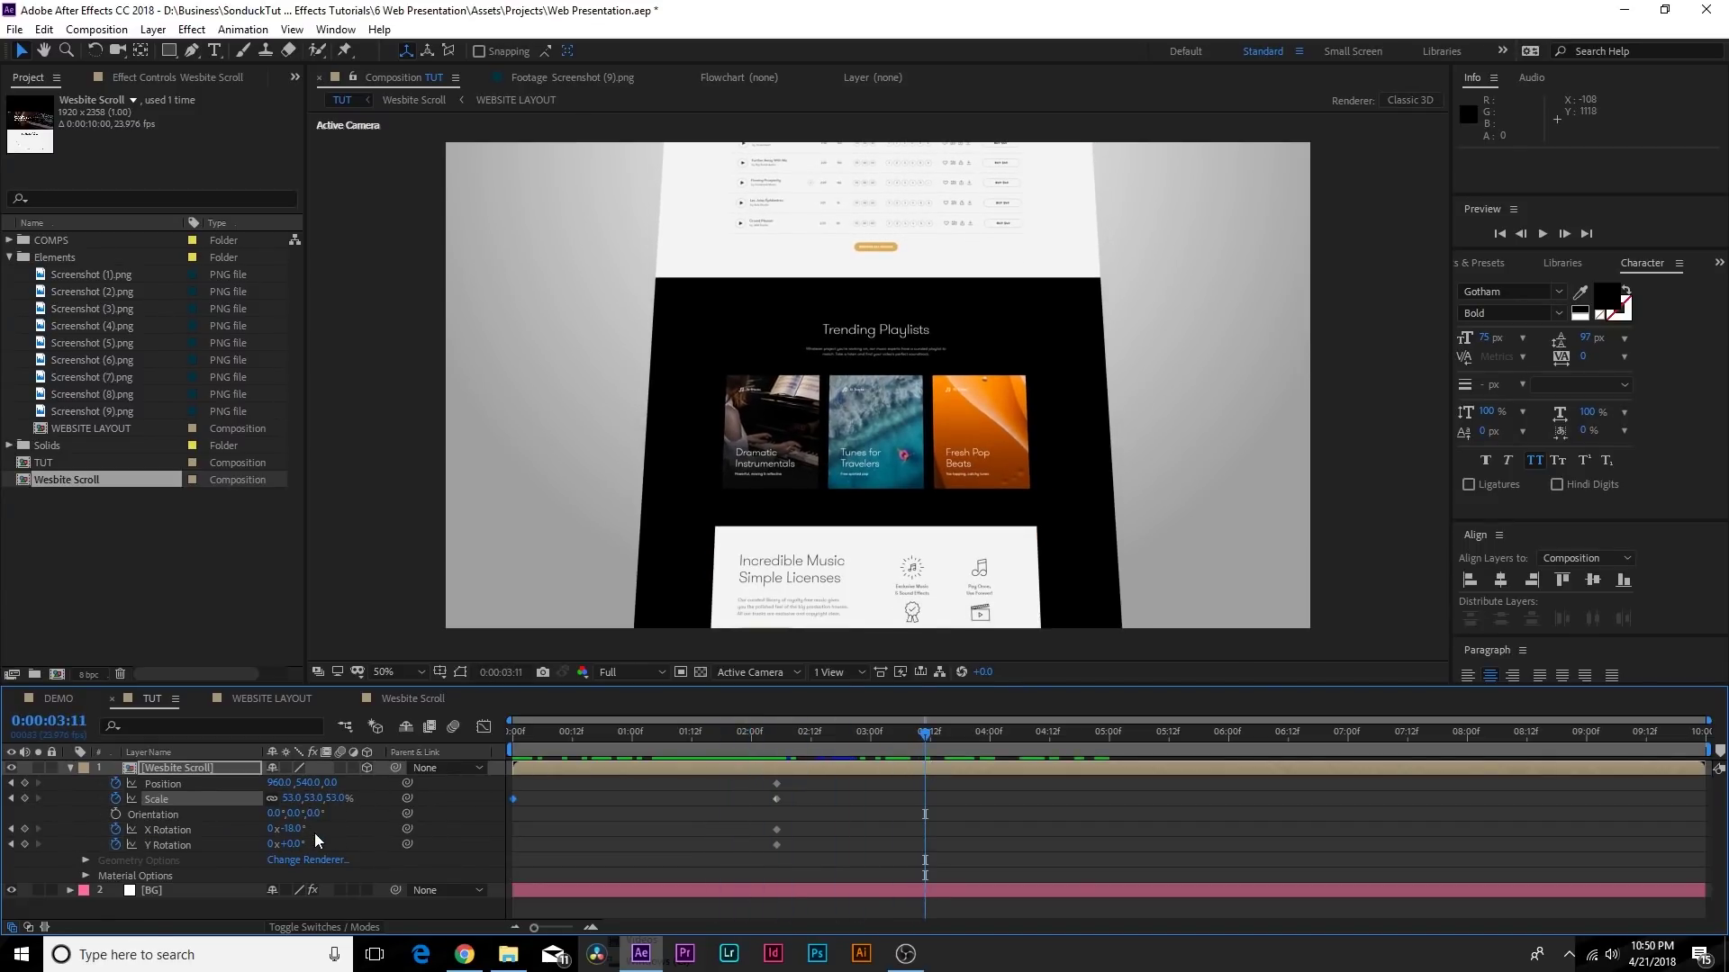
key(Return)
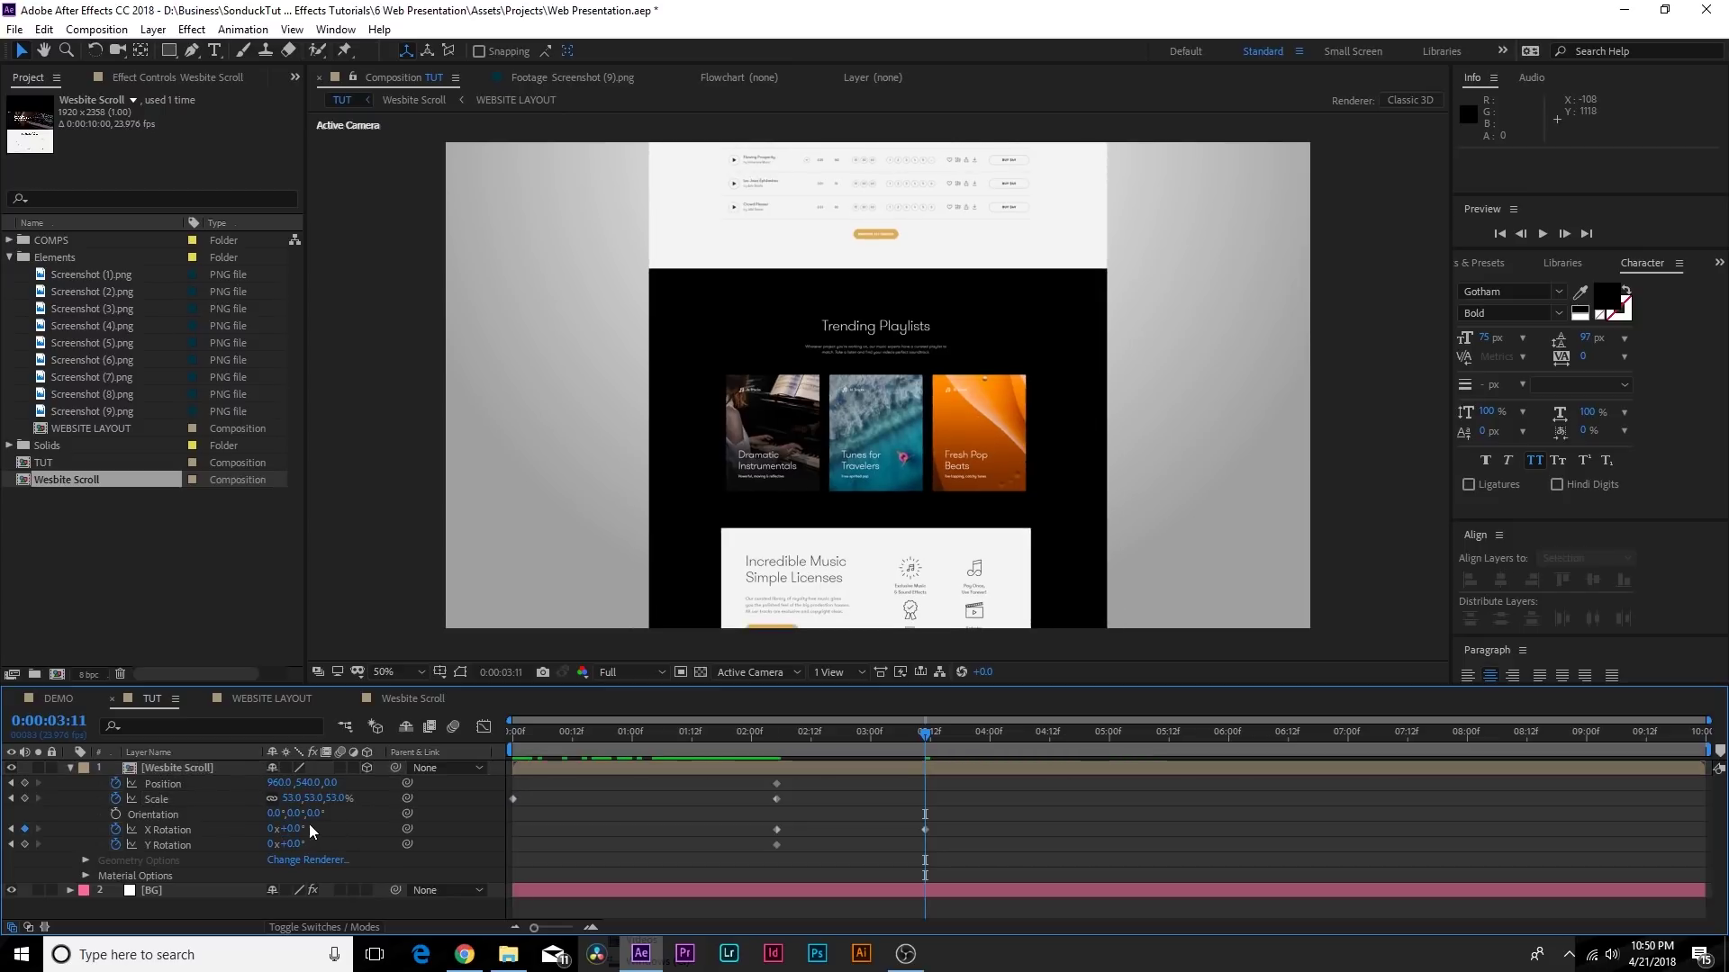
drag(304, 800, 293, 804)
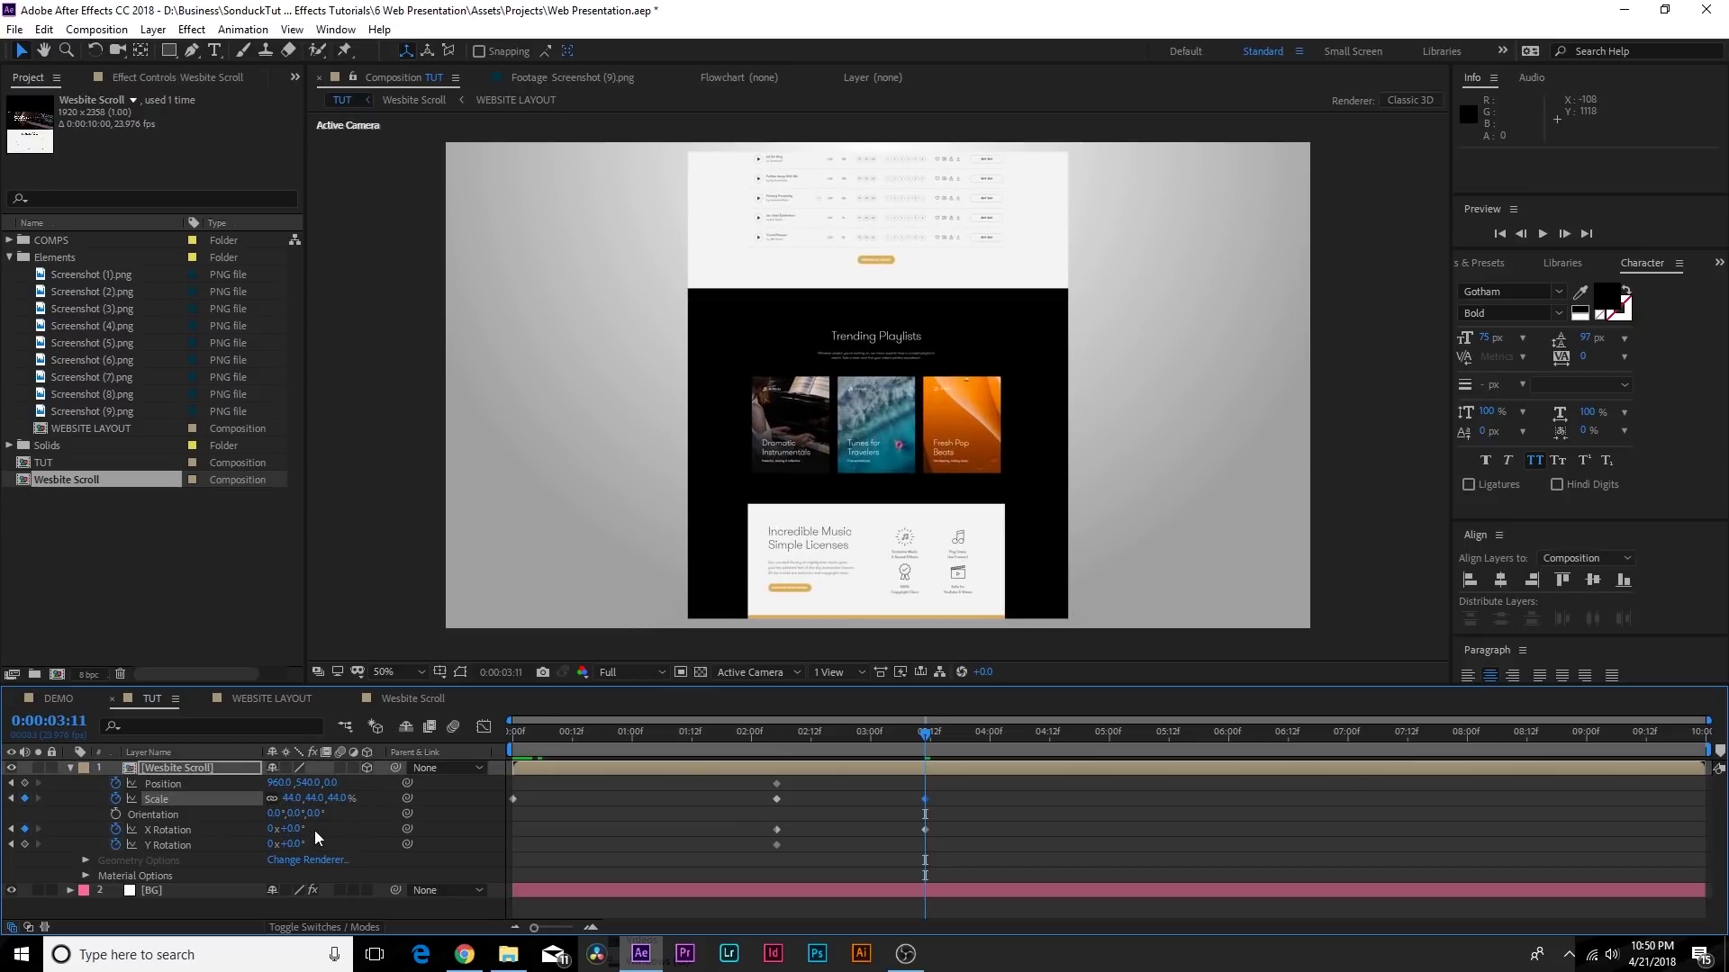
click(271, 844)
text(1)
key(Return)
Slide the page to the right near 3:11 and preview the spin animation
drag(812, 752, 926, 746)
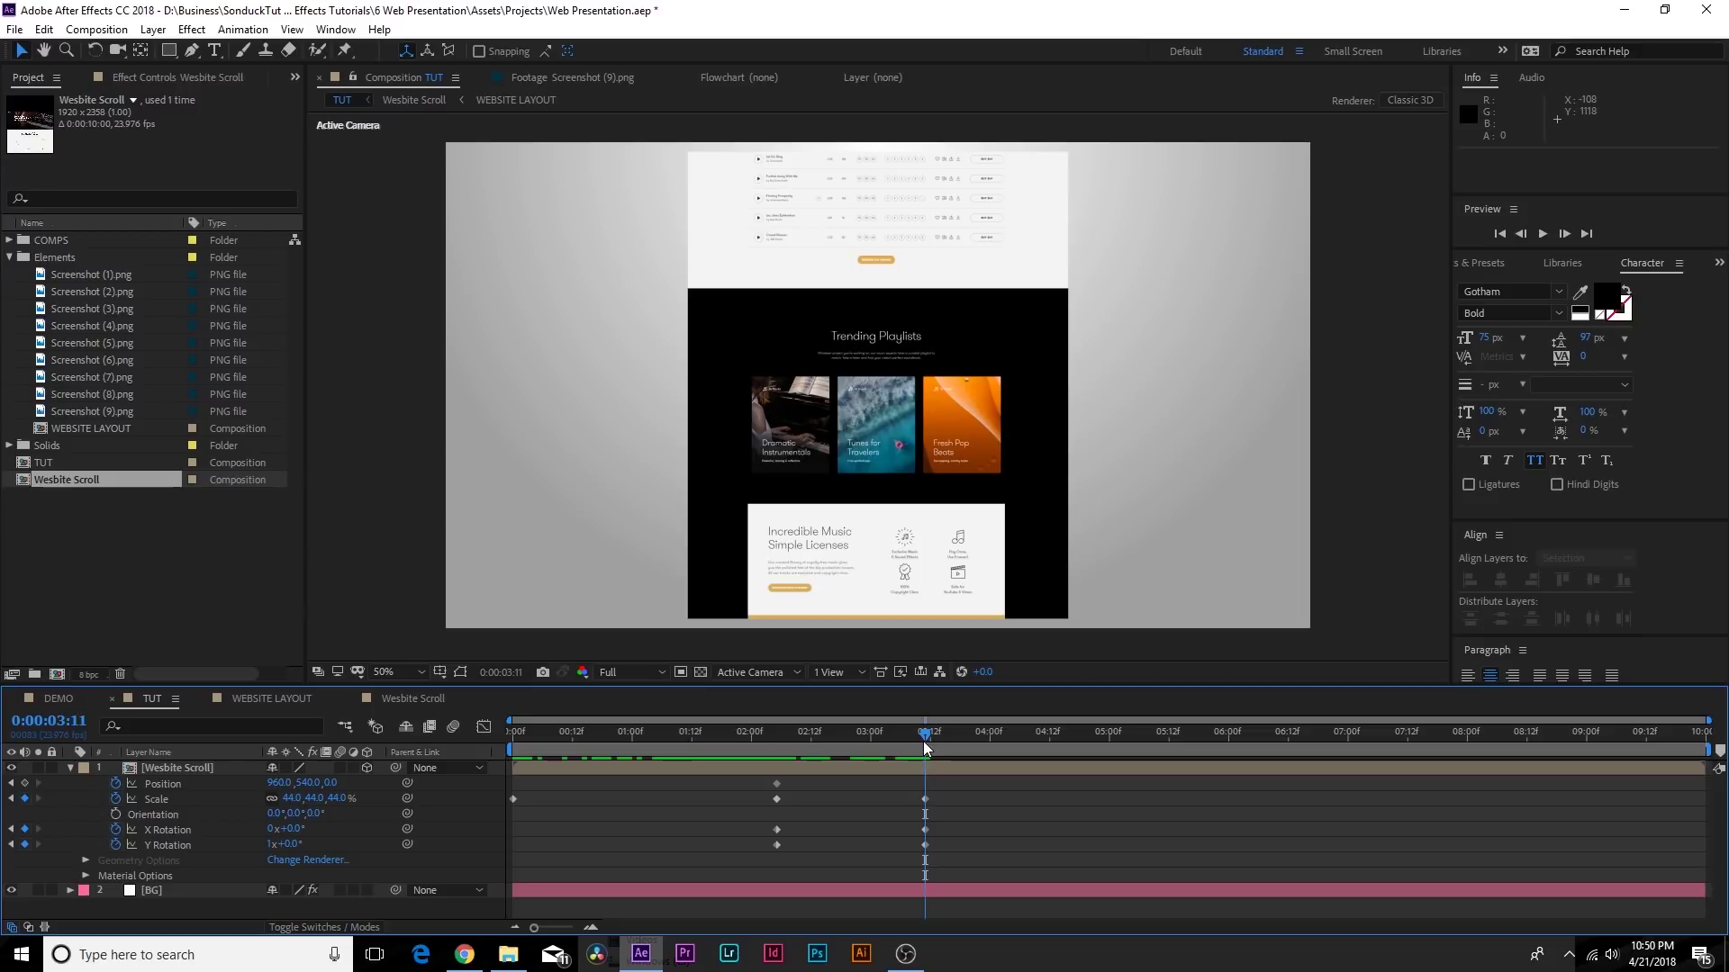
drag(271, 785, 631, 780)
drag(812, 749, 72, 721)
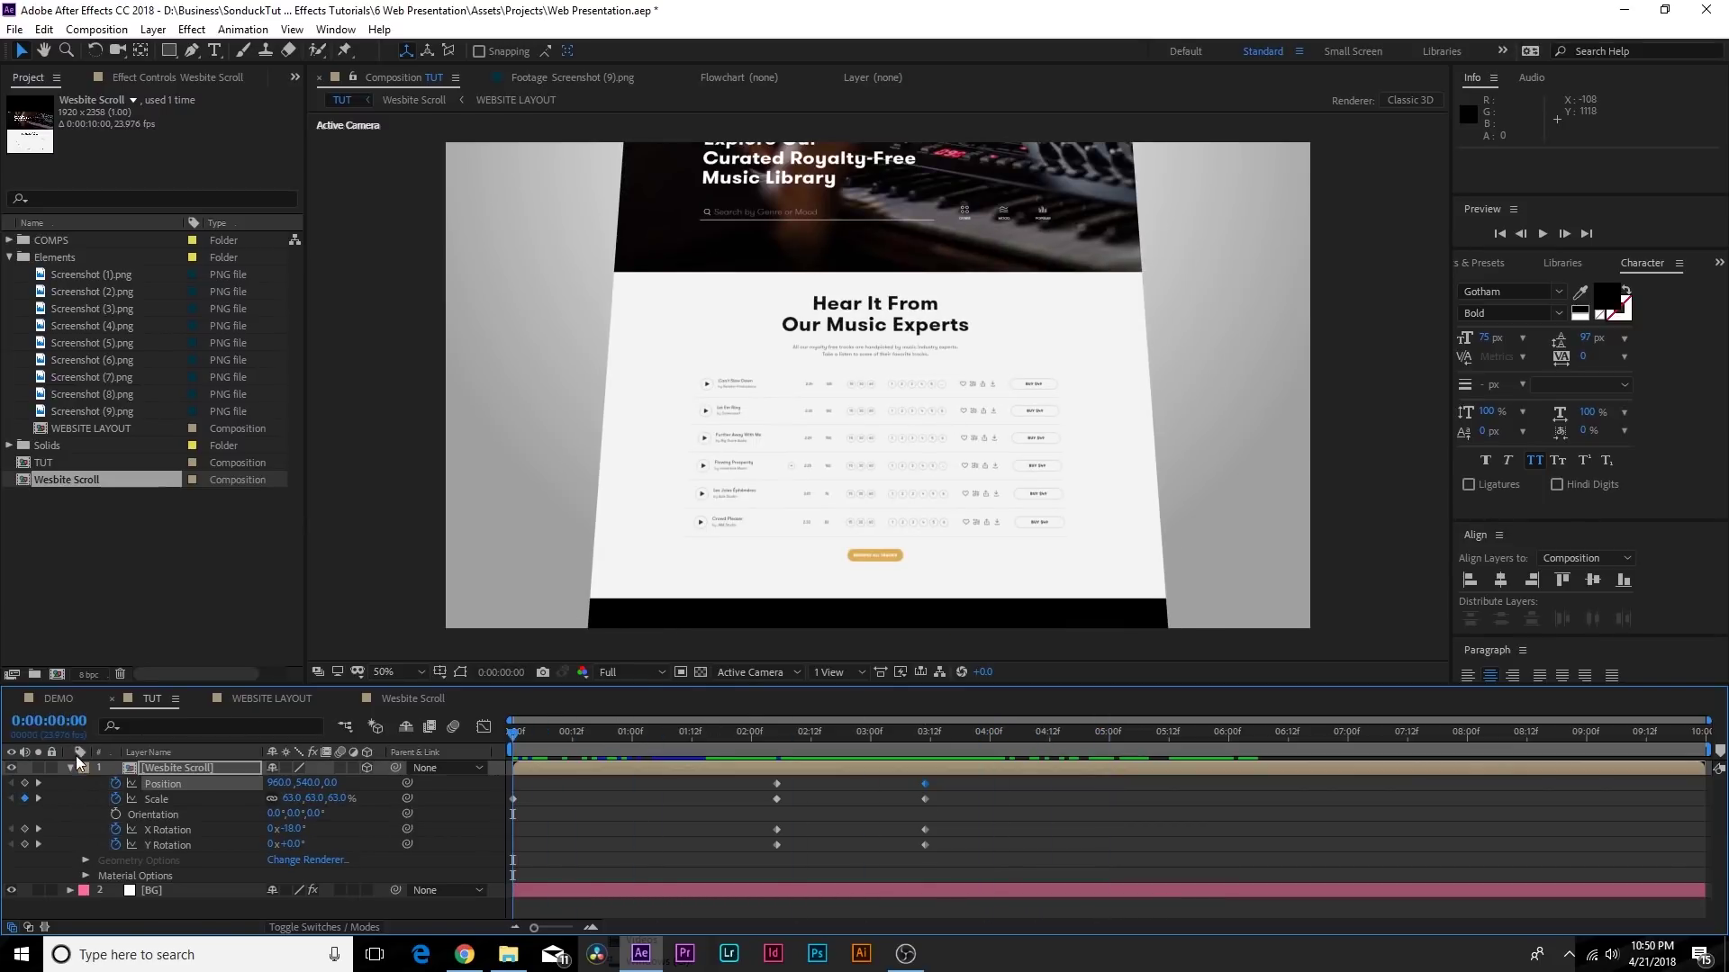
Precompose the animated page as 'Website Final Animation'
click(70, 767)
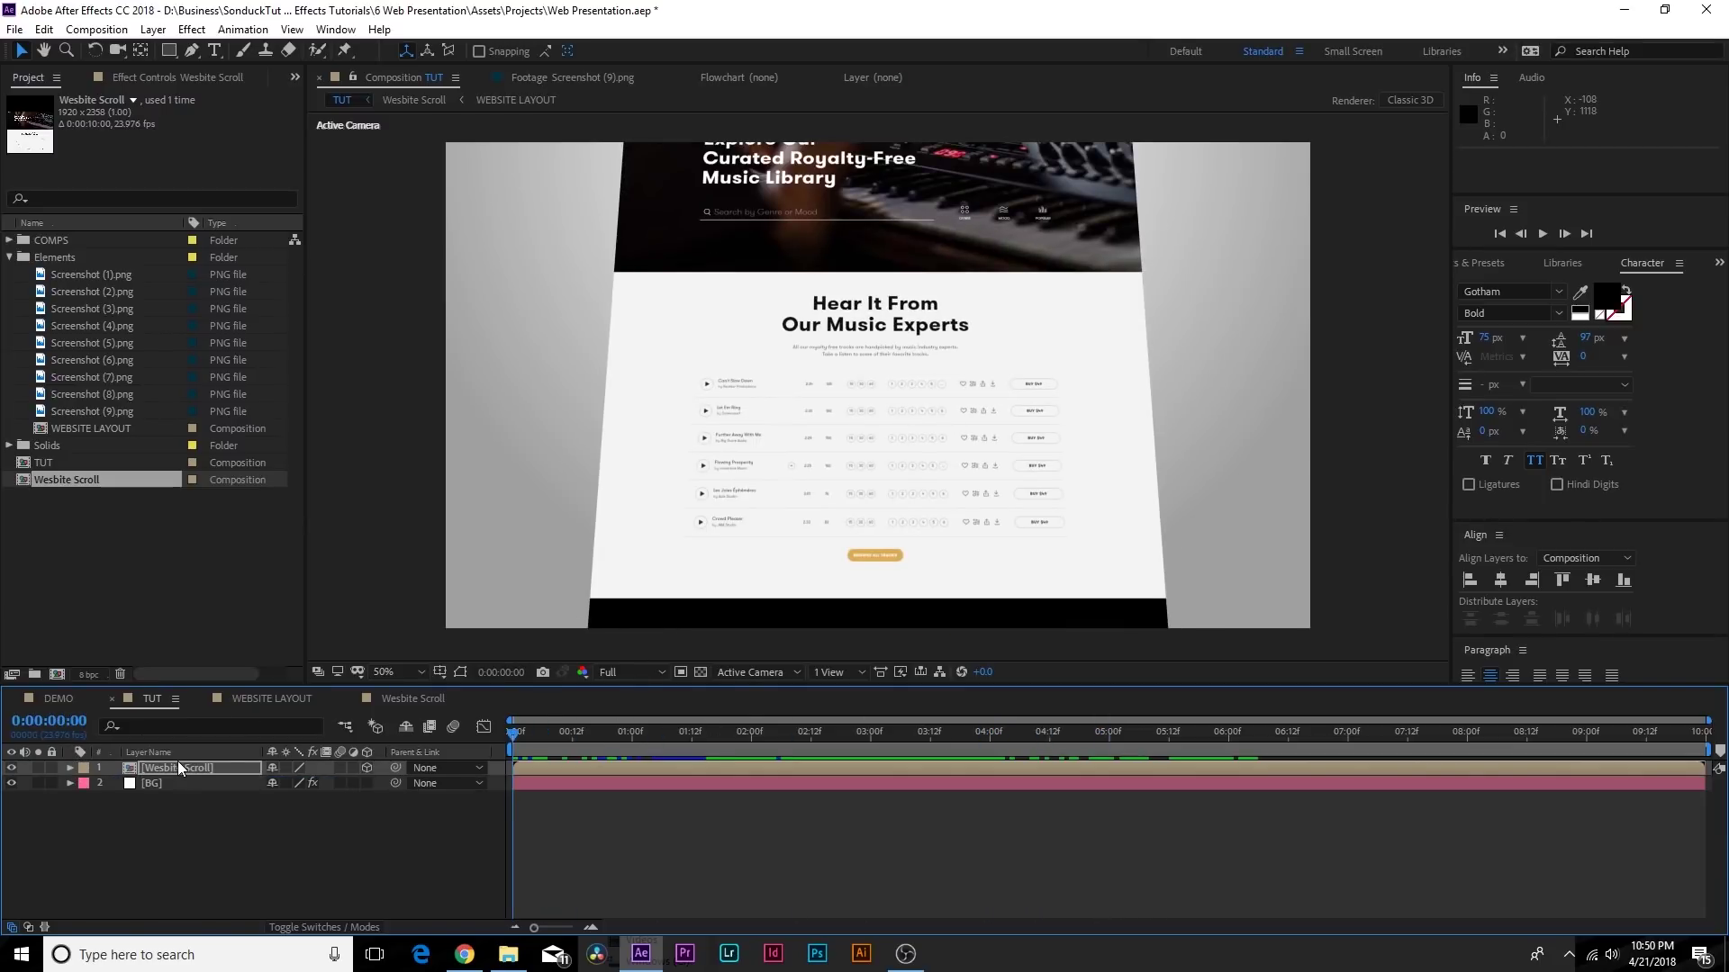
key(Return)
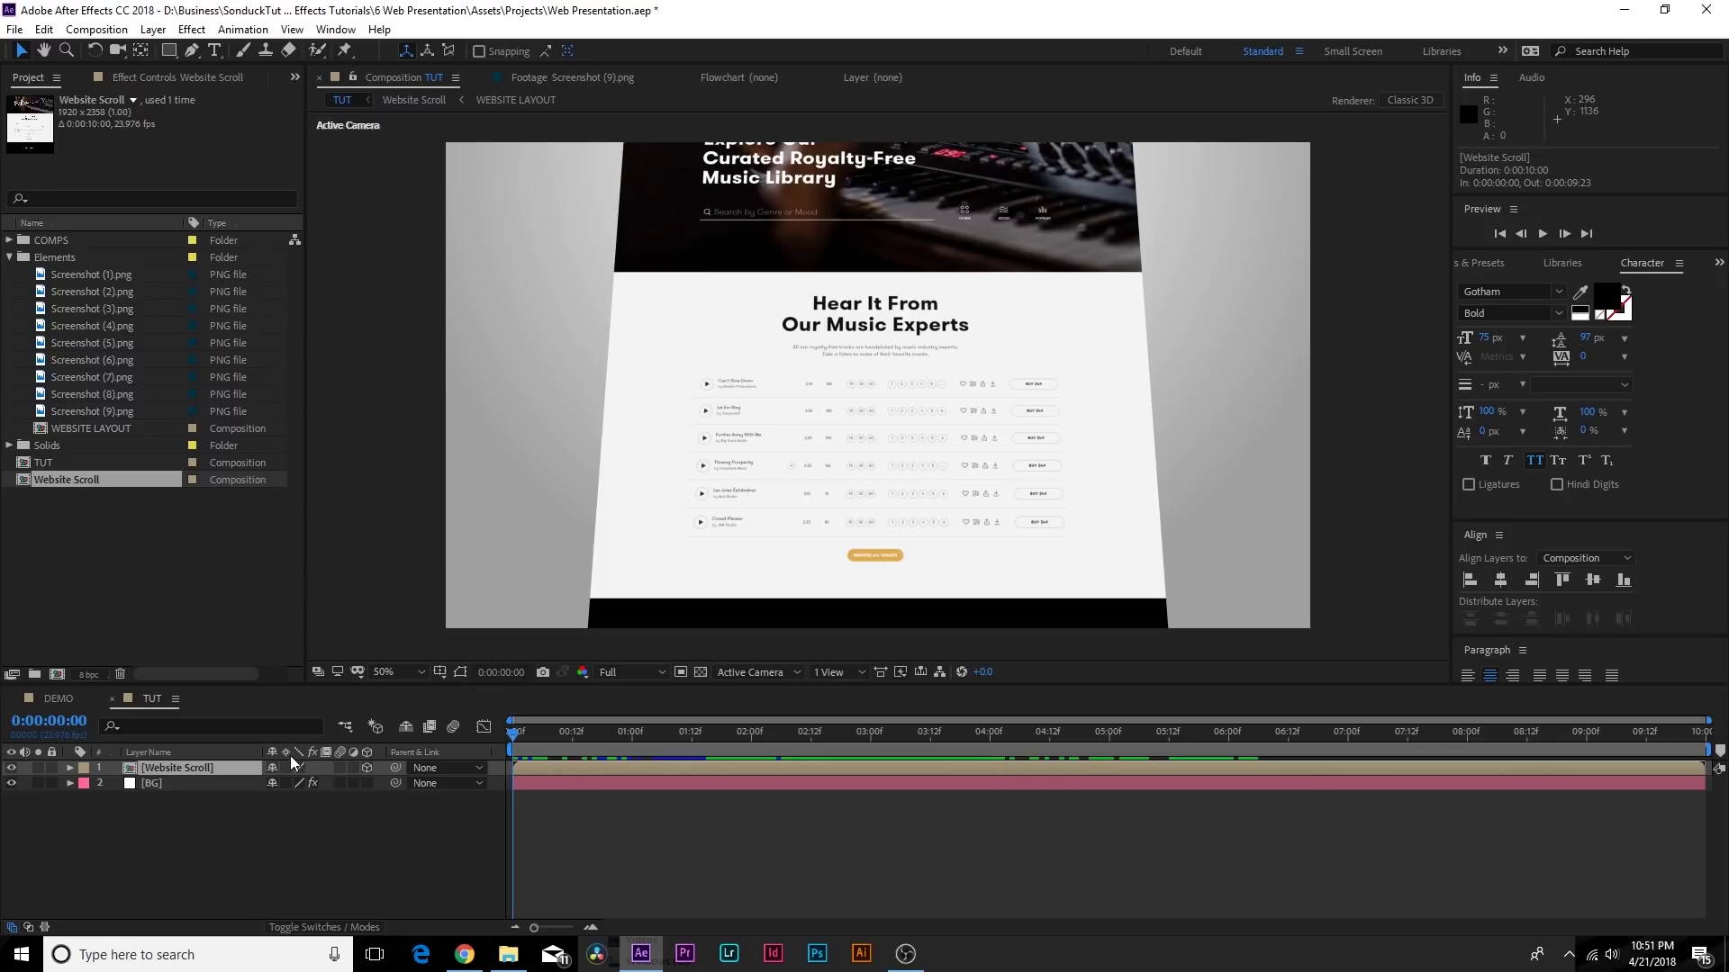
key(ctrl+shift+c)
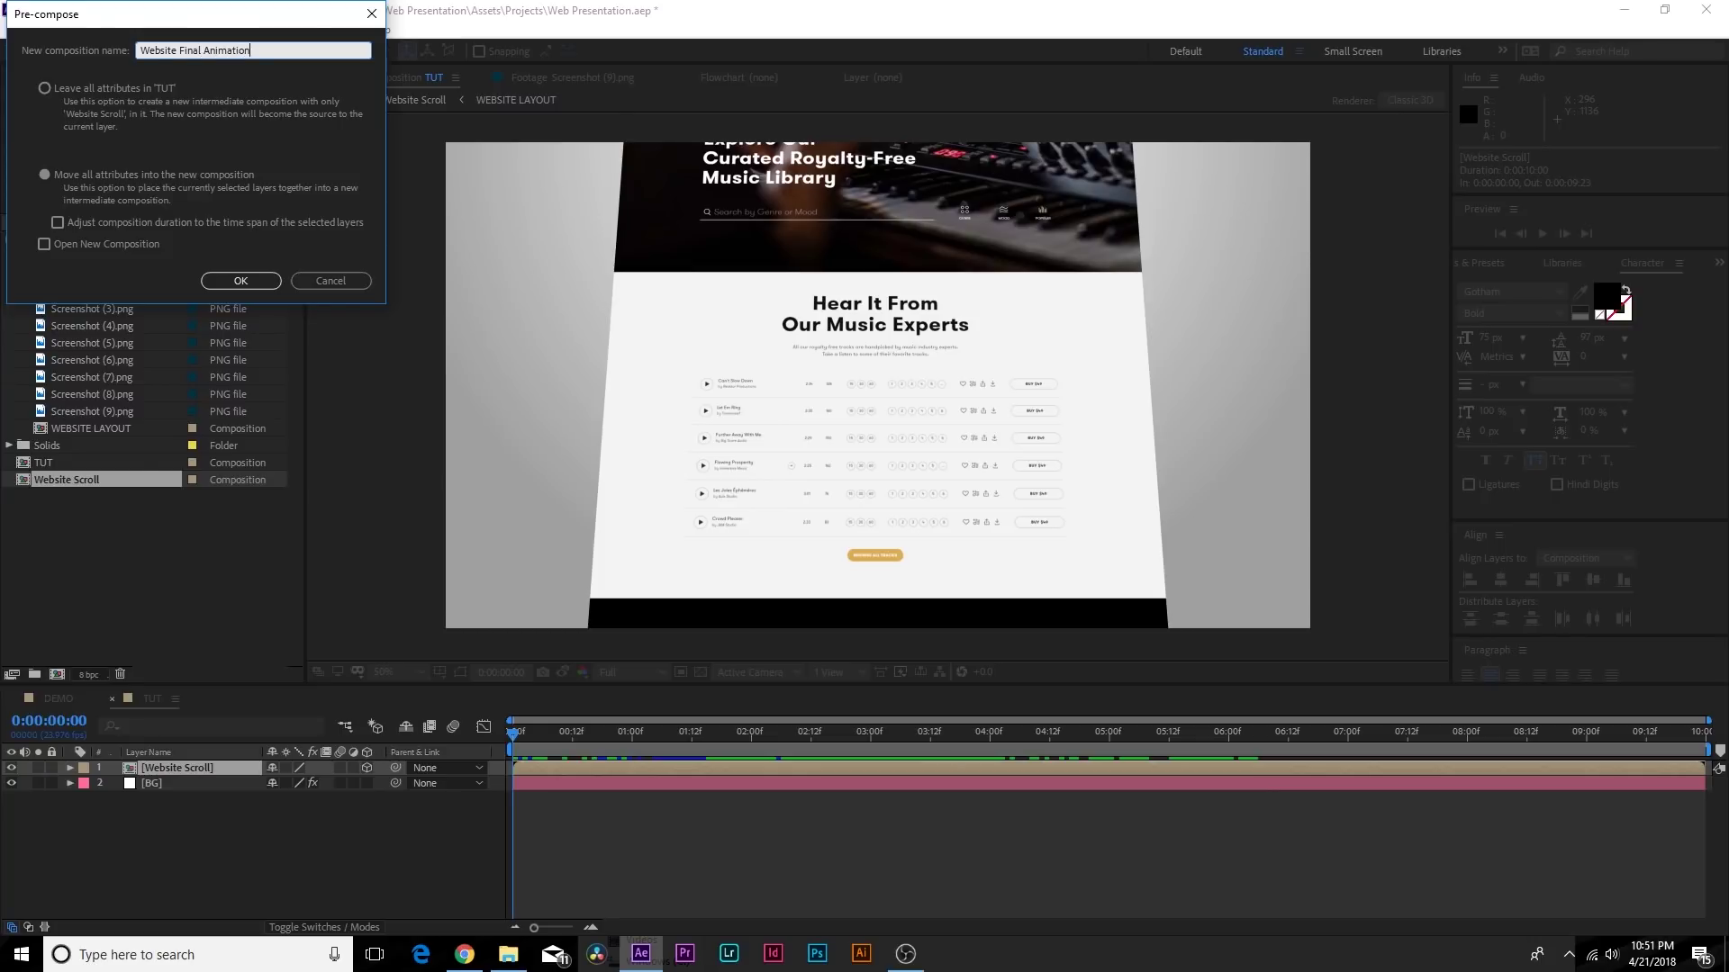
key(Return)
Duplicate the layer and enlarge the copy to 118% Scale
click(44, 28)
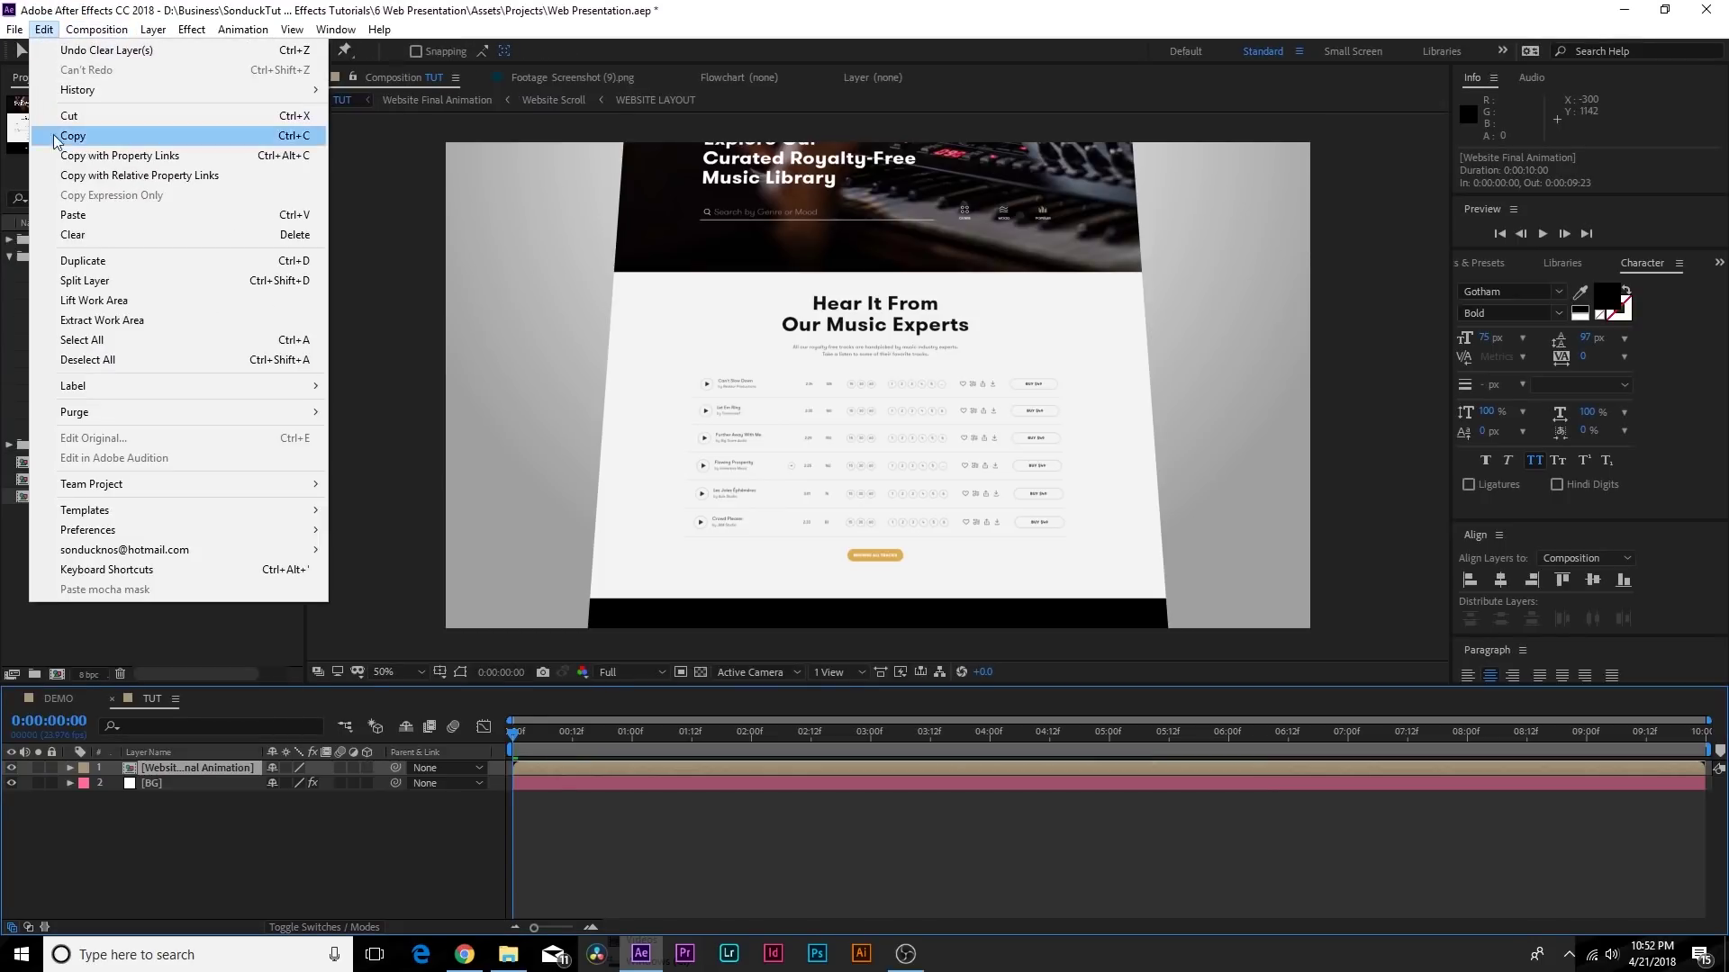
click(72, 261)
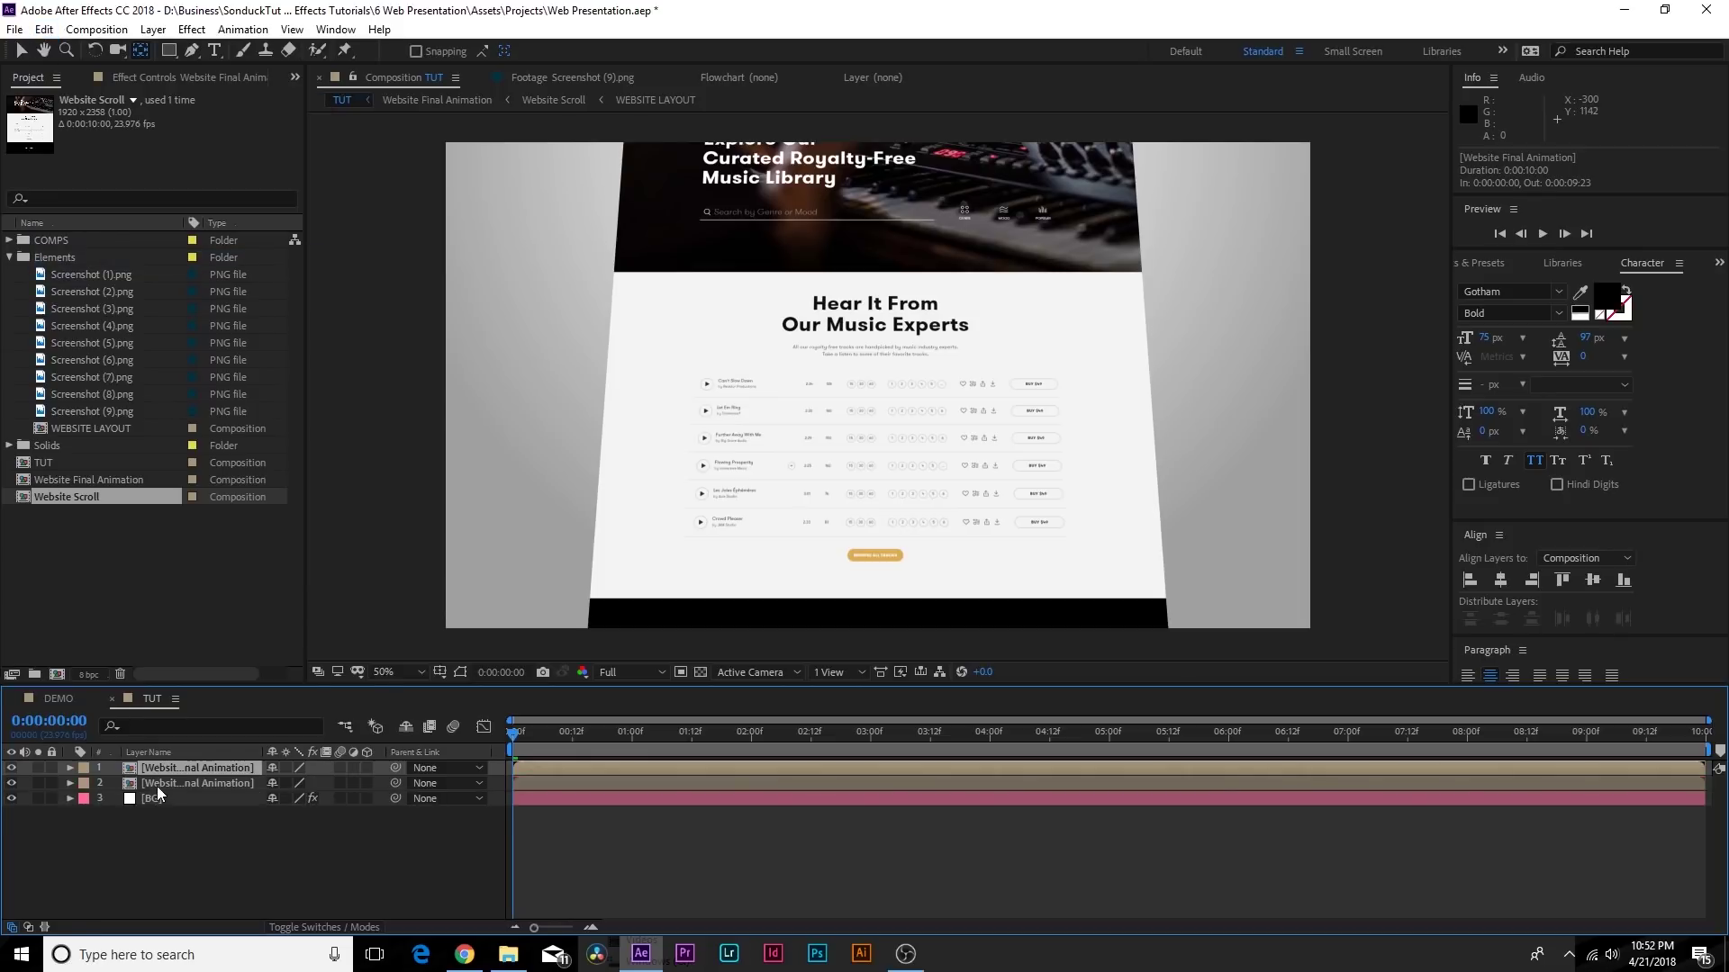
click(158, 785)
key(s)
drag(306, 800, 222, 802)
key(t)
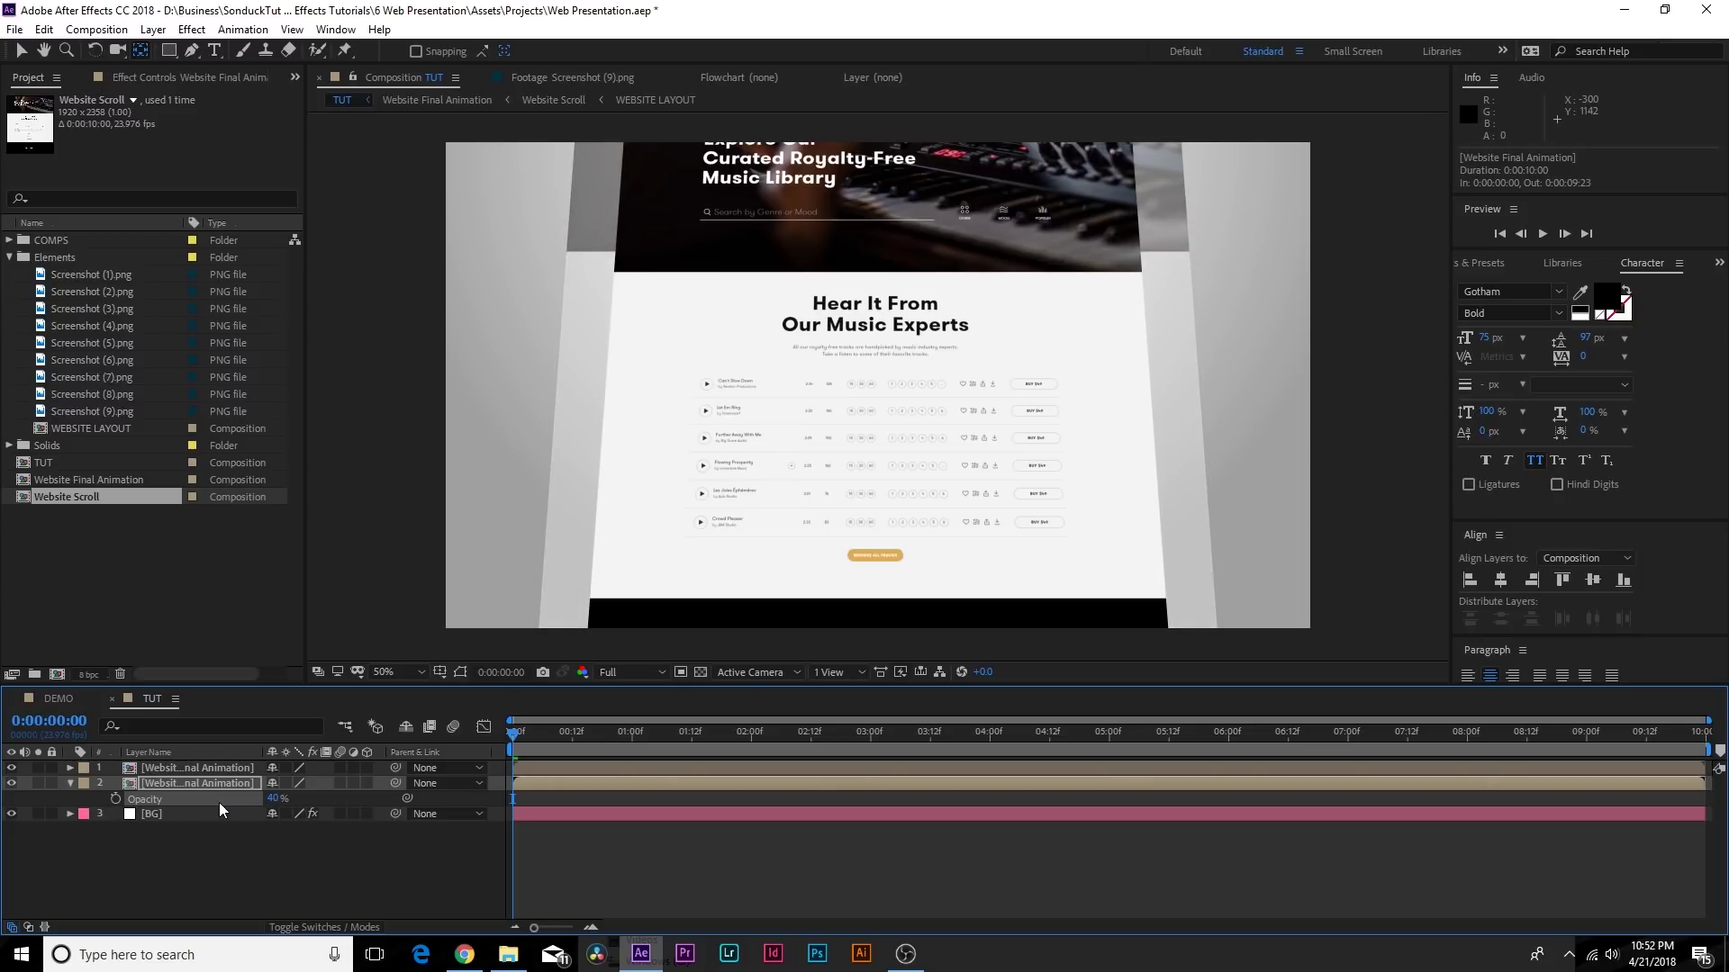
Duplicate the faded copy and lower the third layer's opacity further
key(ctrl+d)
click(203, 796)
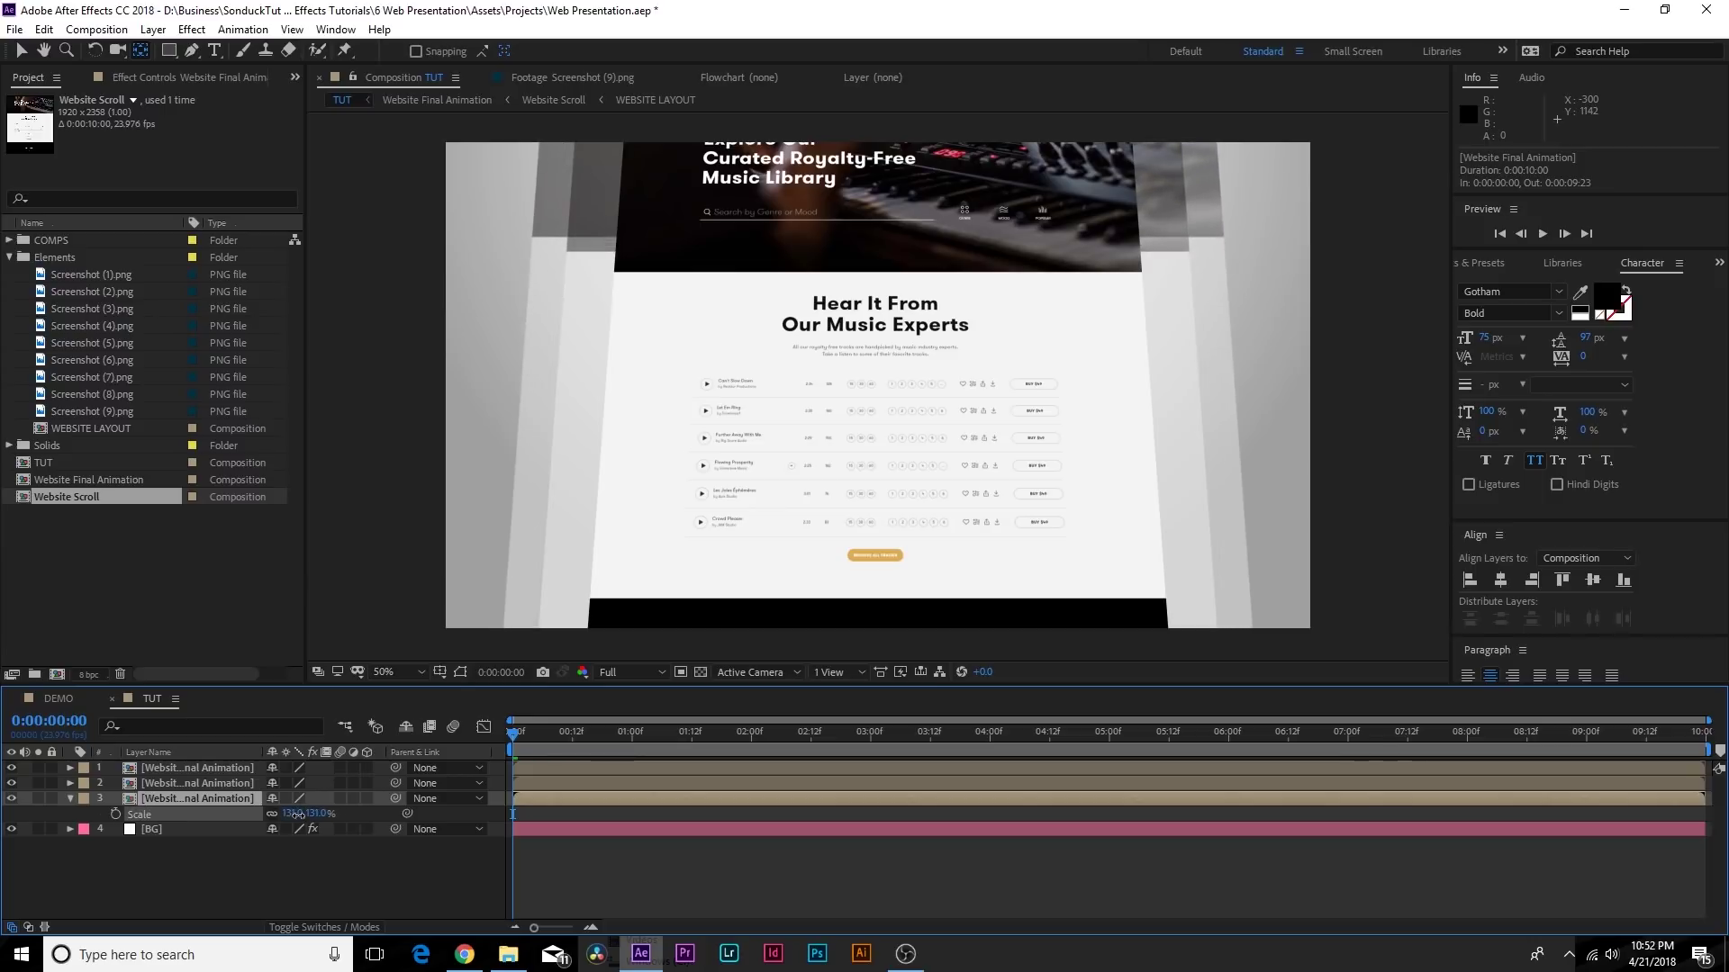
key(t)
drag(286, 819, 258, 817)
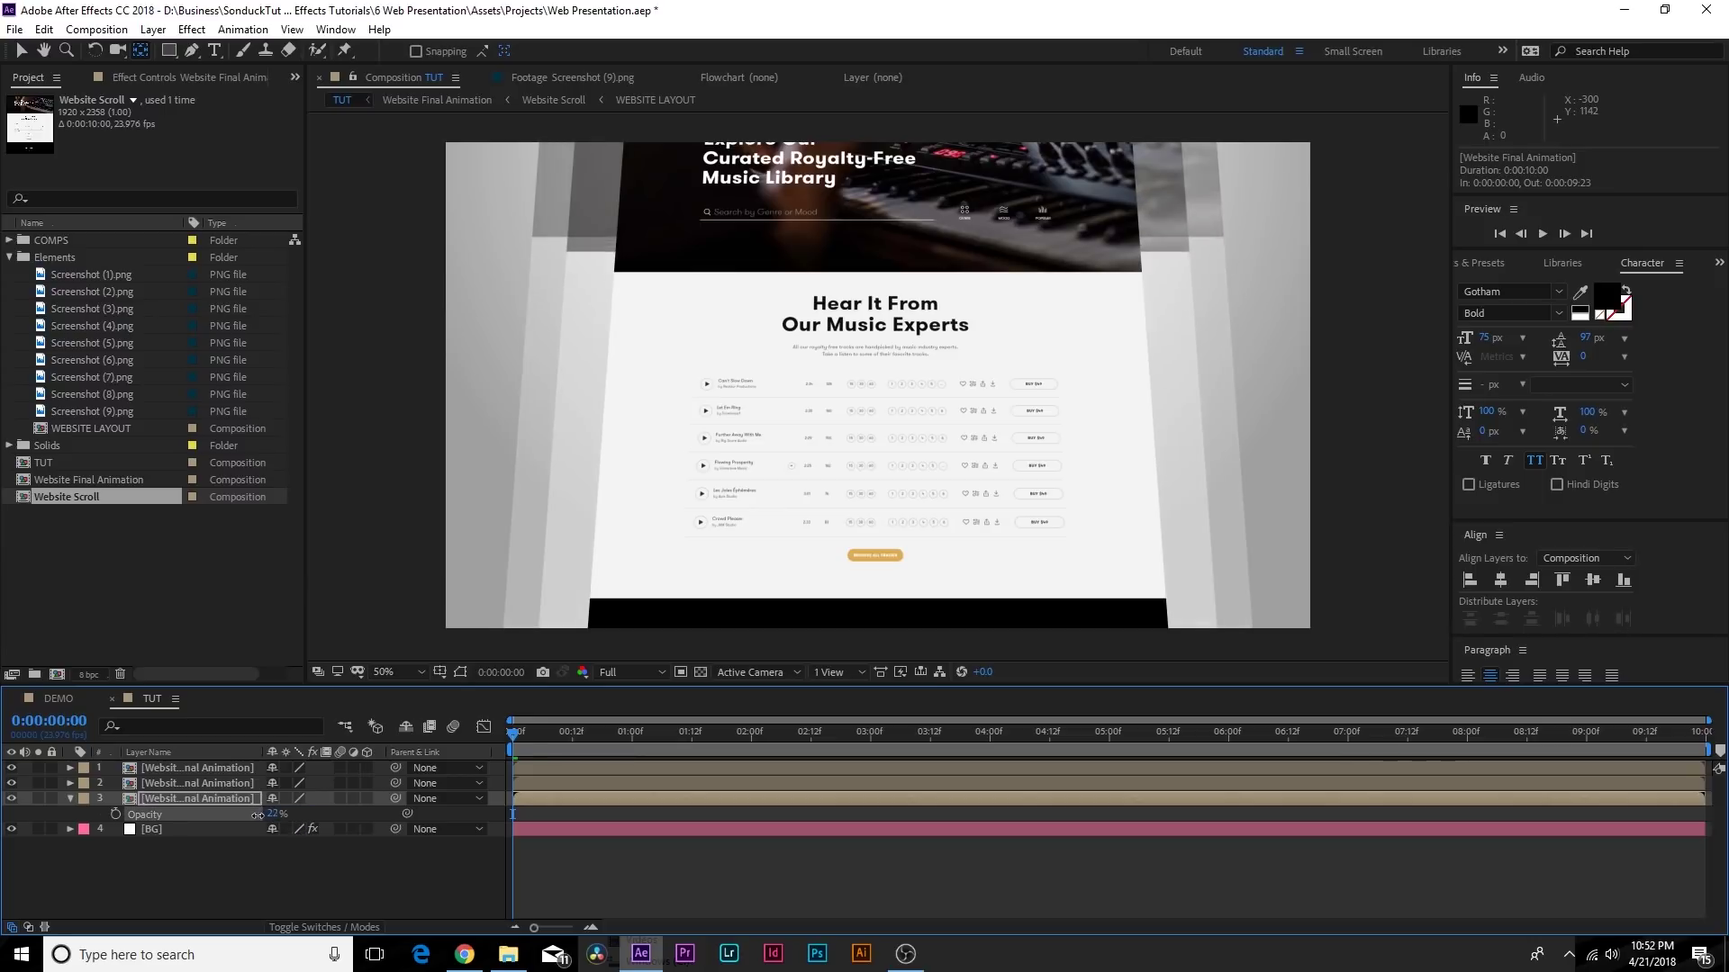
drag(526, 738, 169, 753)
Duplicate the third layer into a fourth copy and reveal its Scale
click(171, 800)
key(ctrl+d)
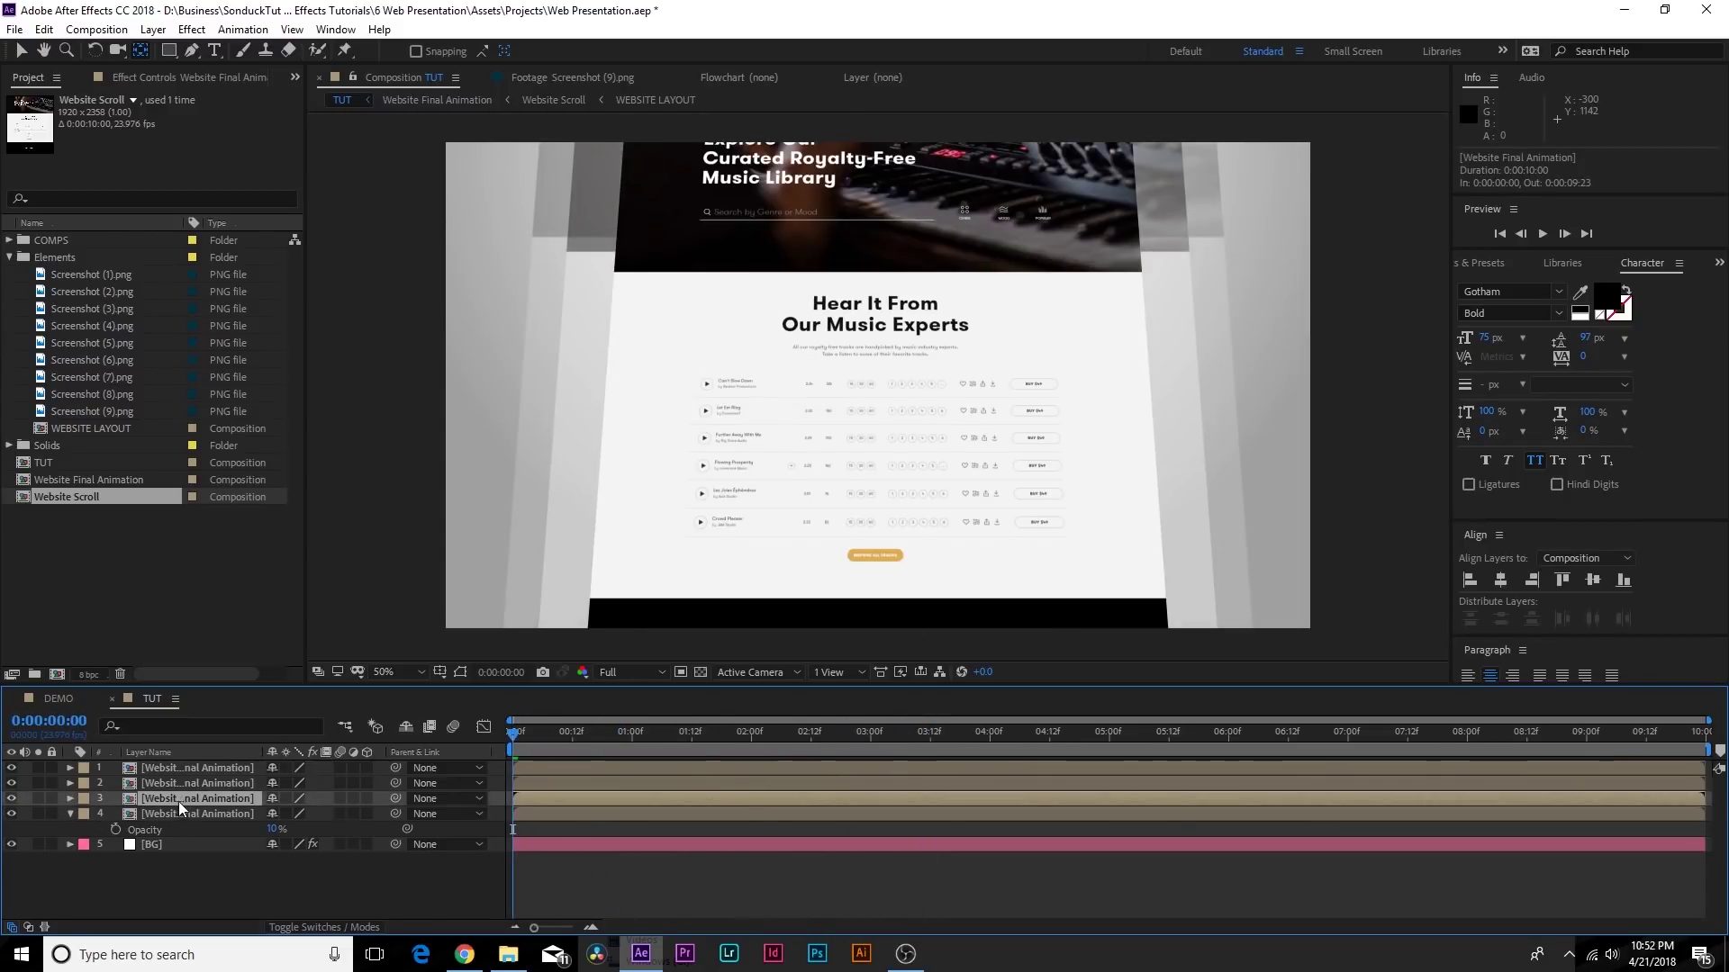
click(179, 813)
key(s)
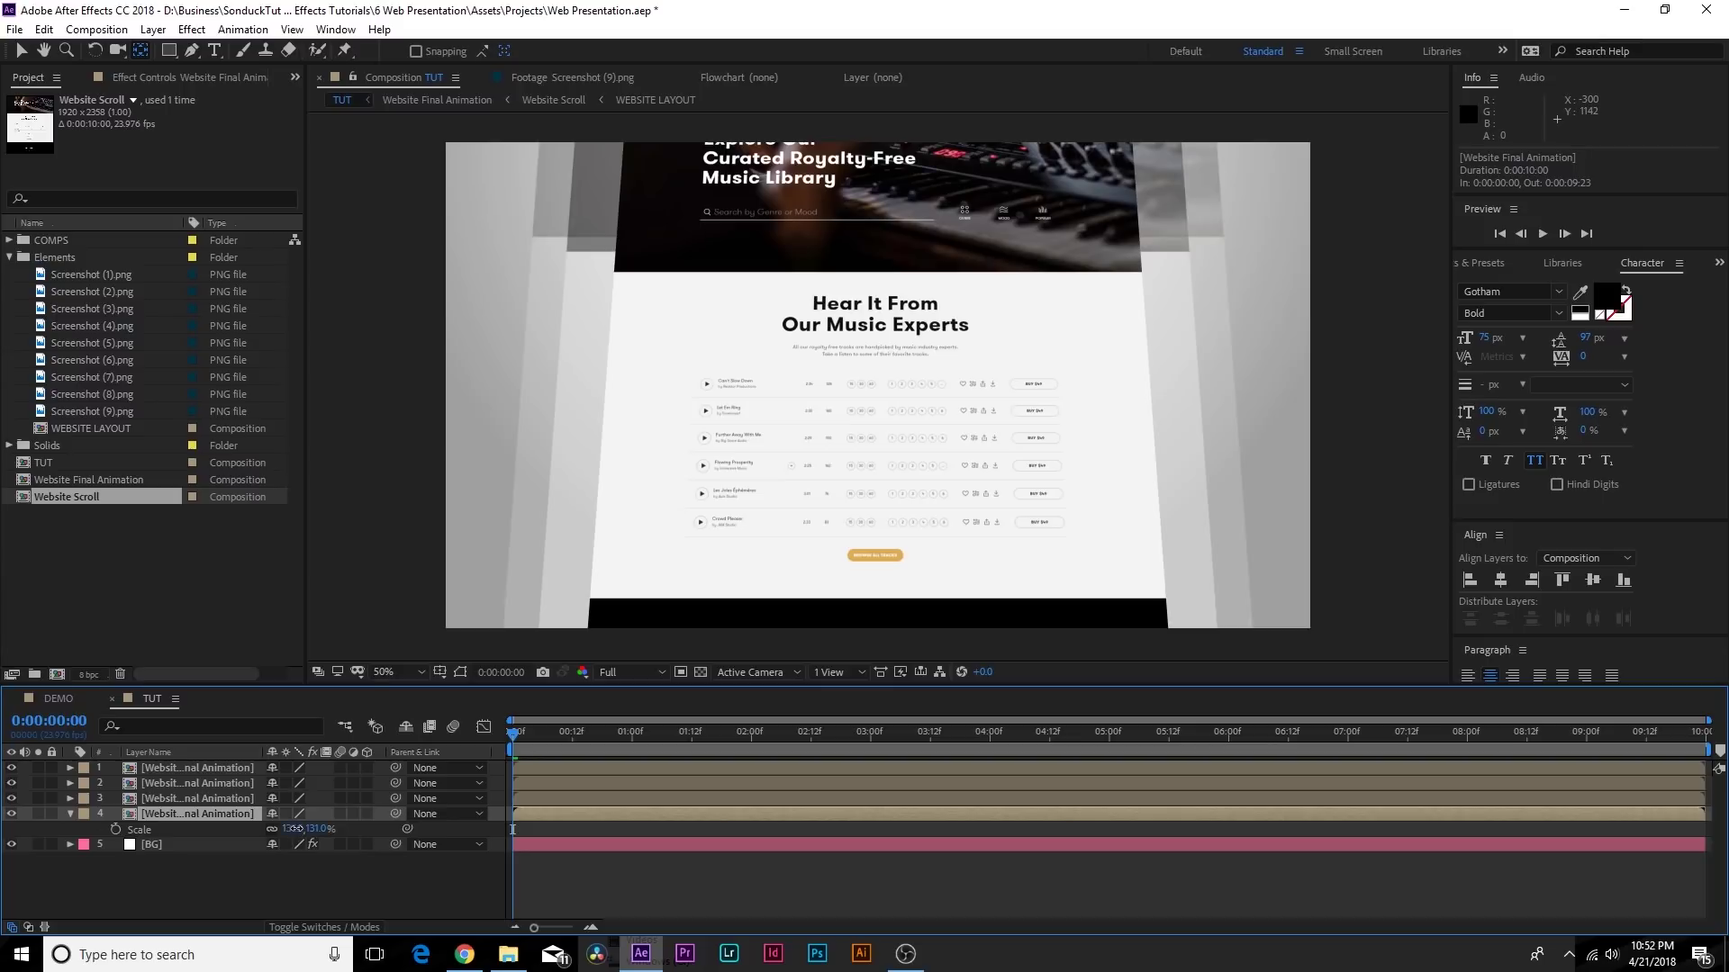
Apply Gaussian Blur to the fourth layer and raise its Blurriness
click(192, 29)
mouse_move(252, 159)
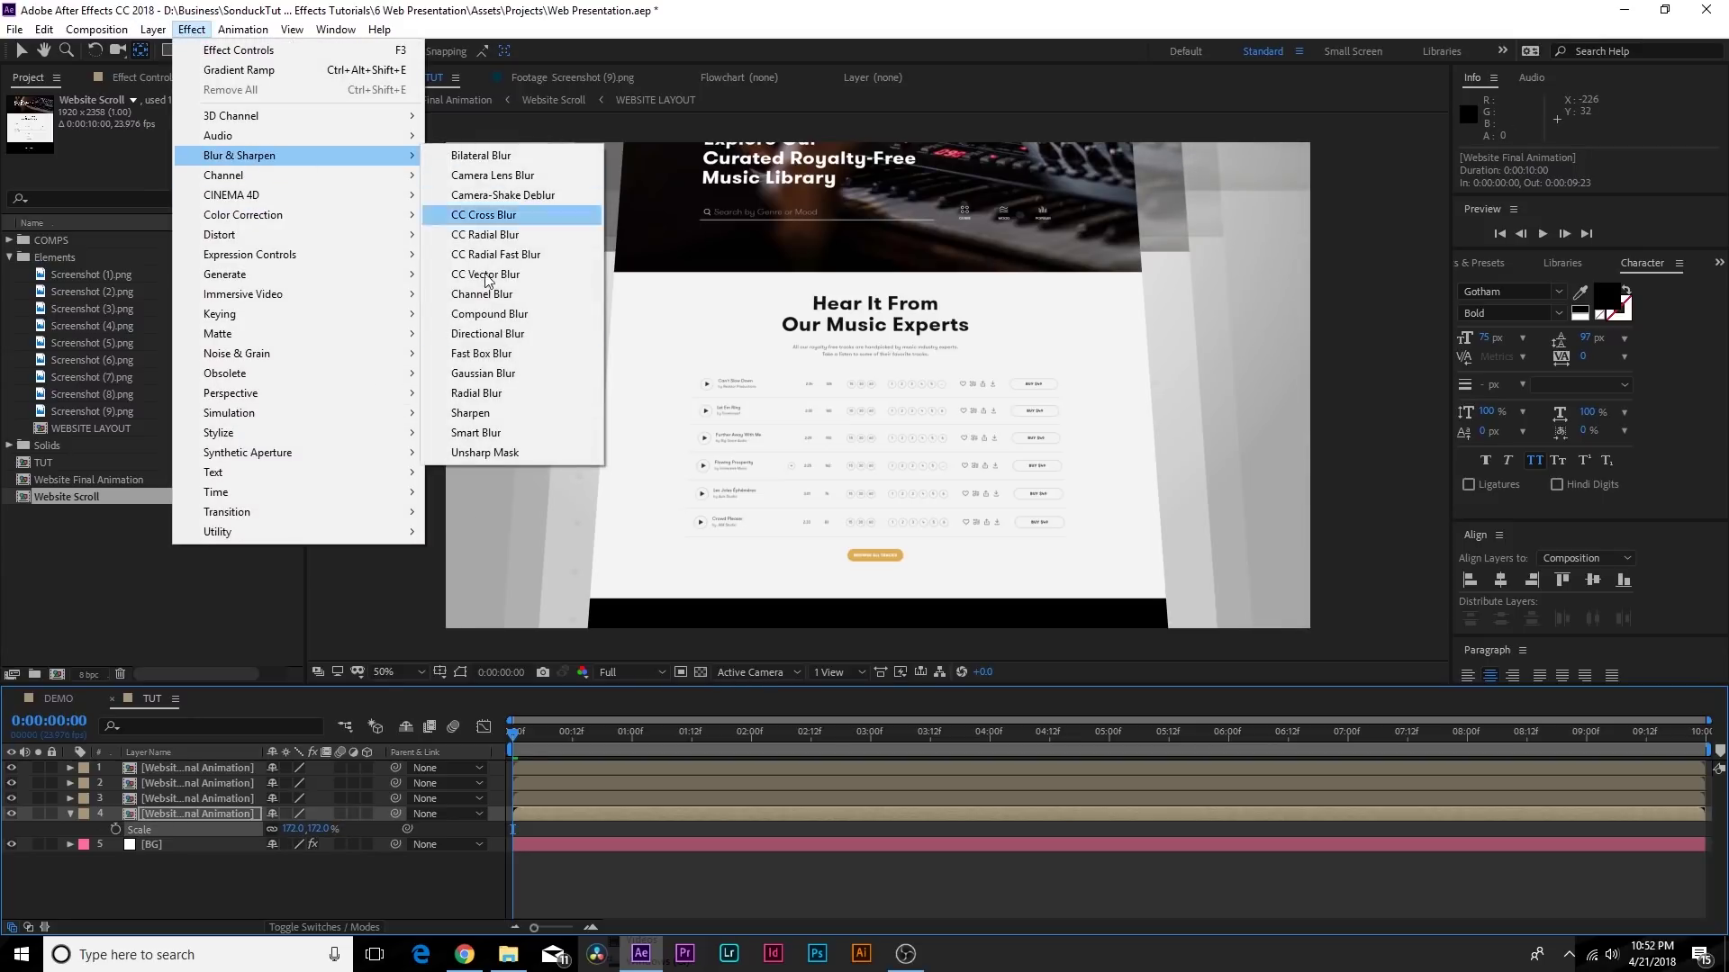
click(481, 375)
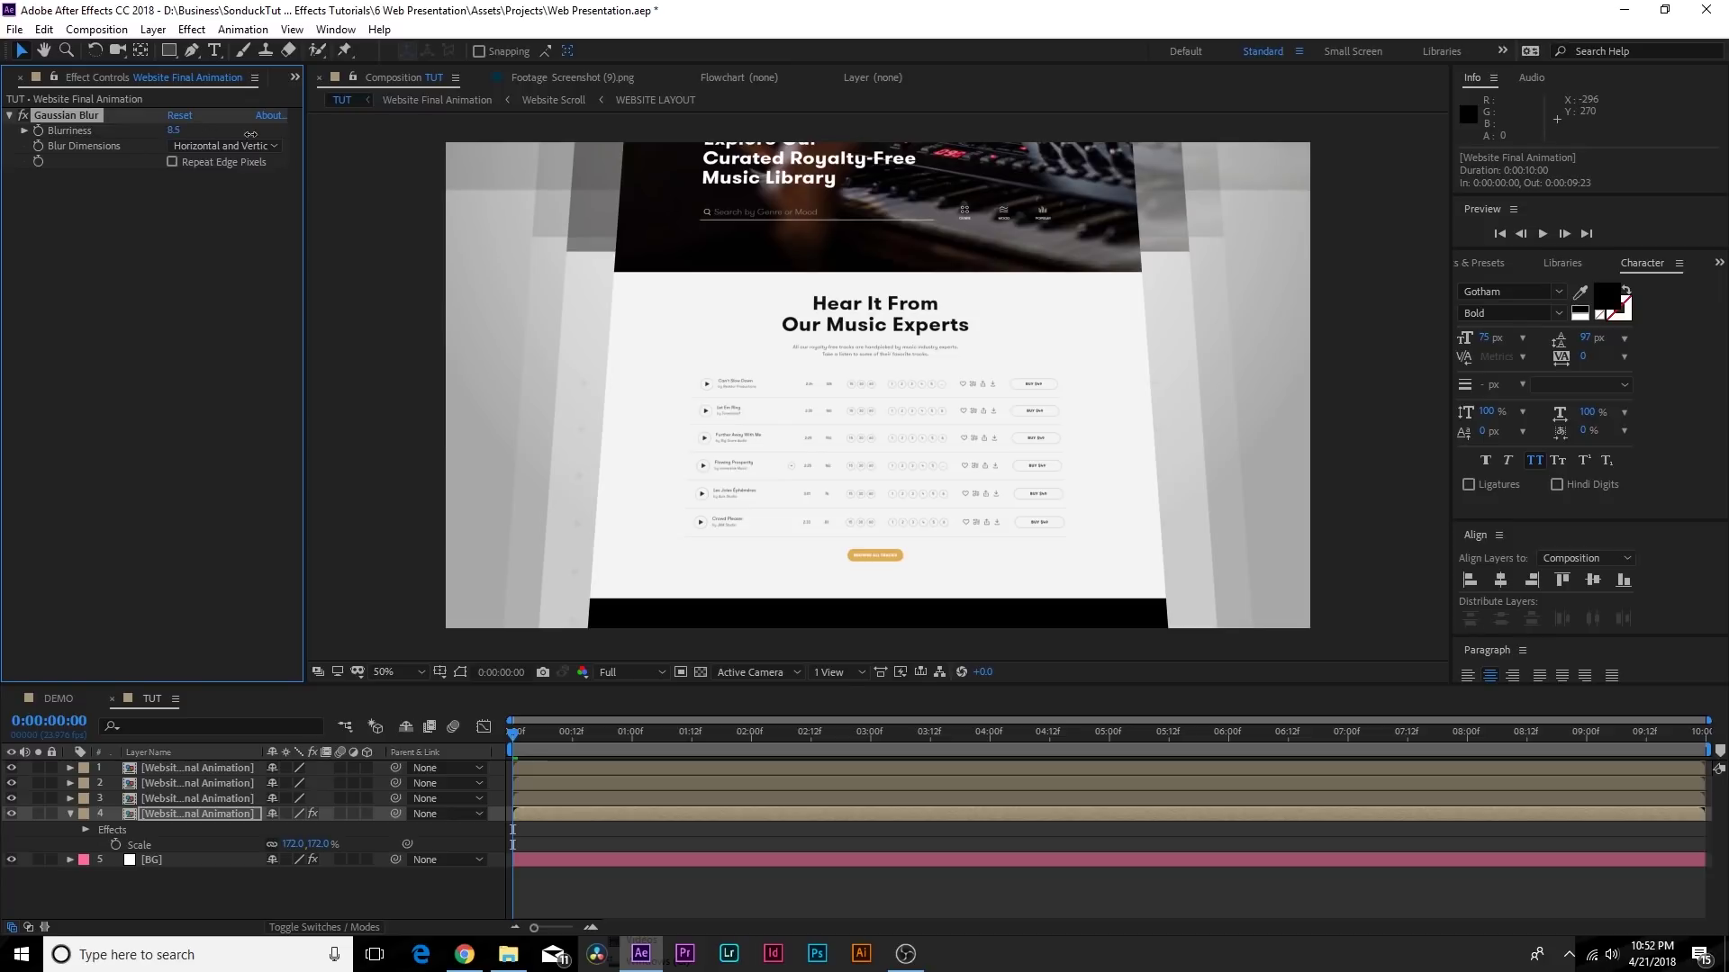
drag(250, 134, 401, 141)
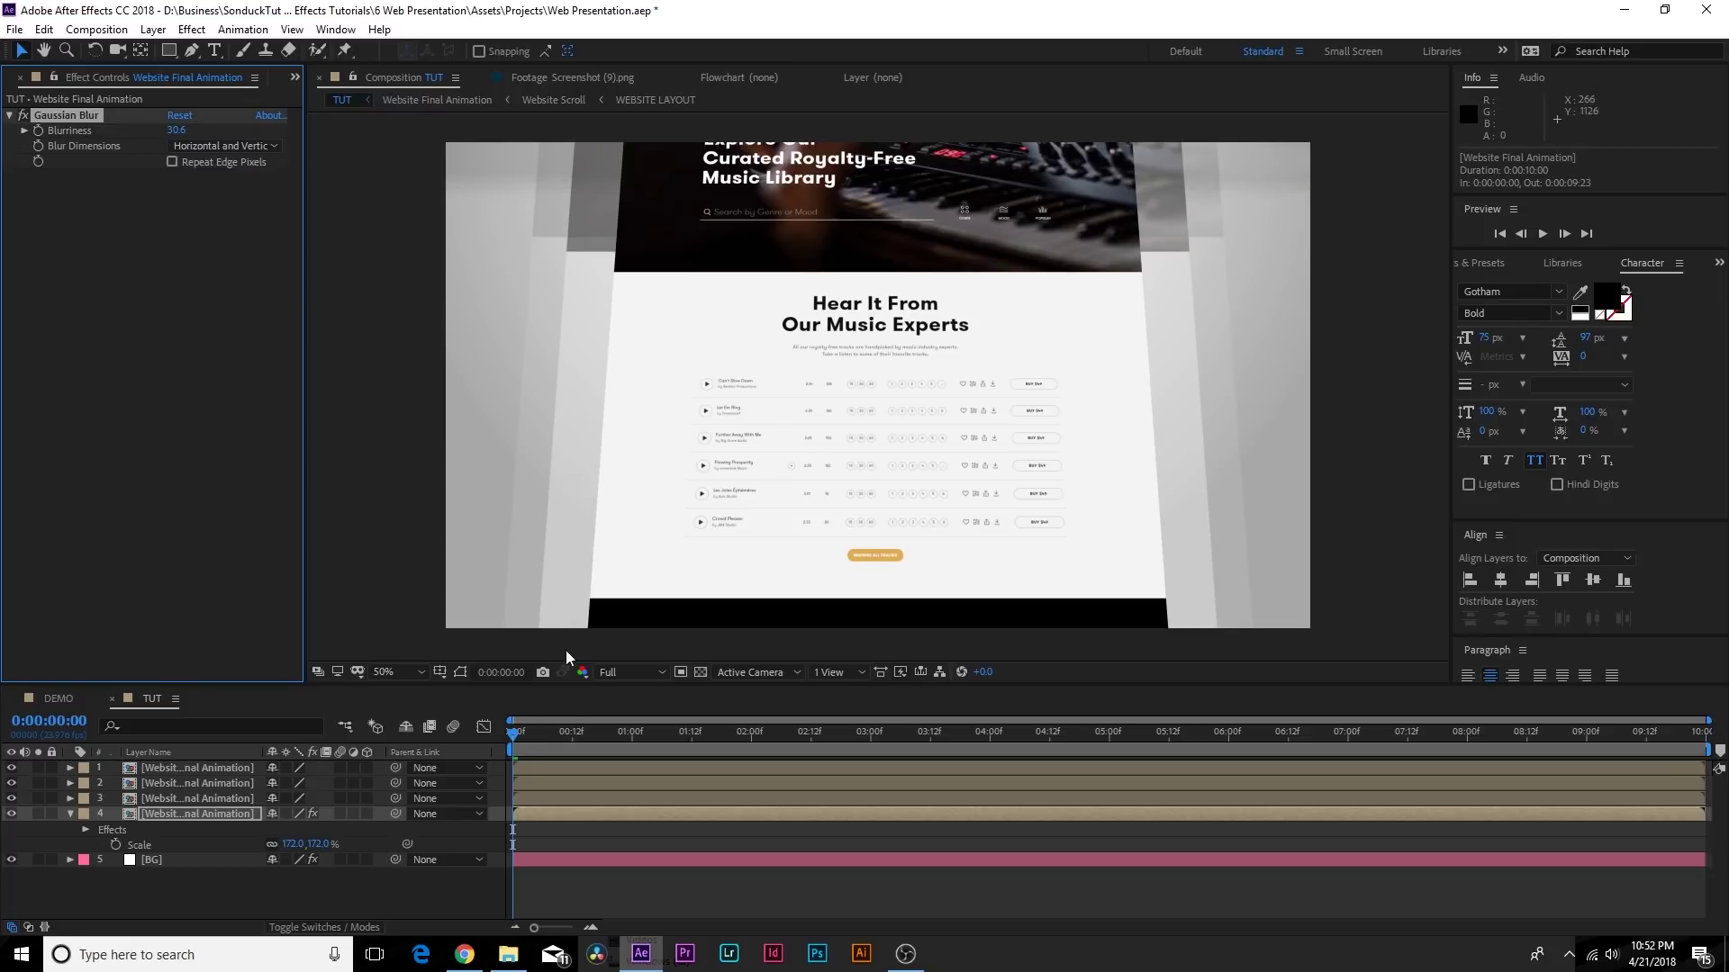
drag(543, 725, 1015, 782)
Scale the blurred layer to 286% and preview the layered animation
drag(303, 844, 411, 850)
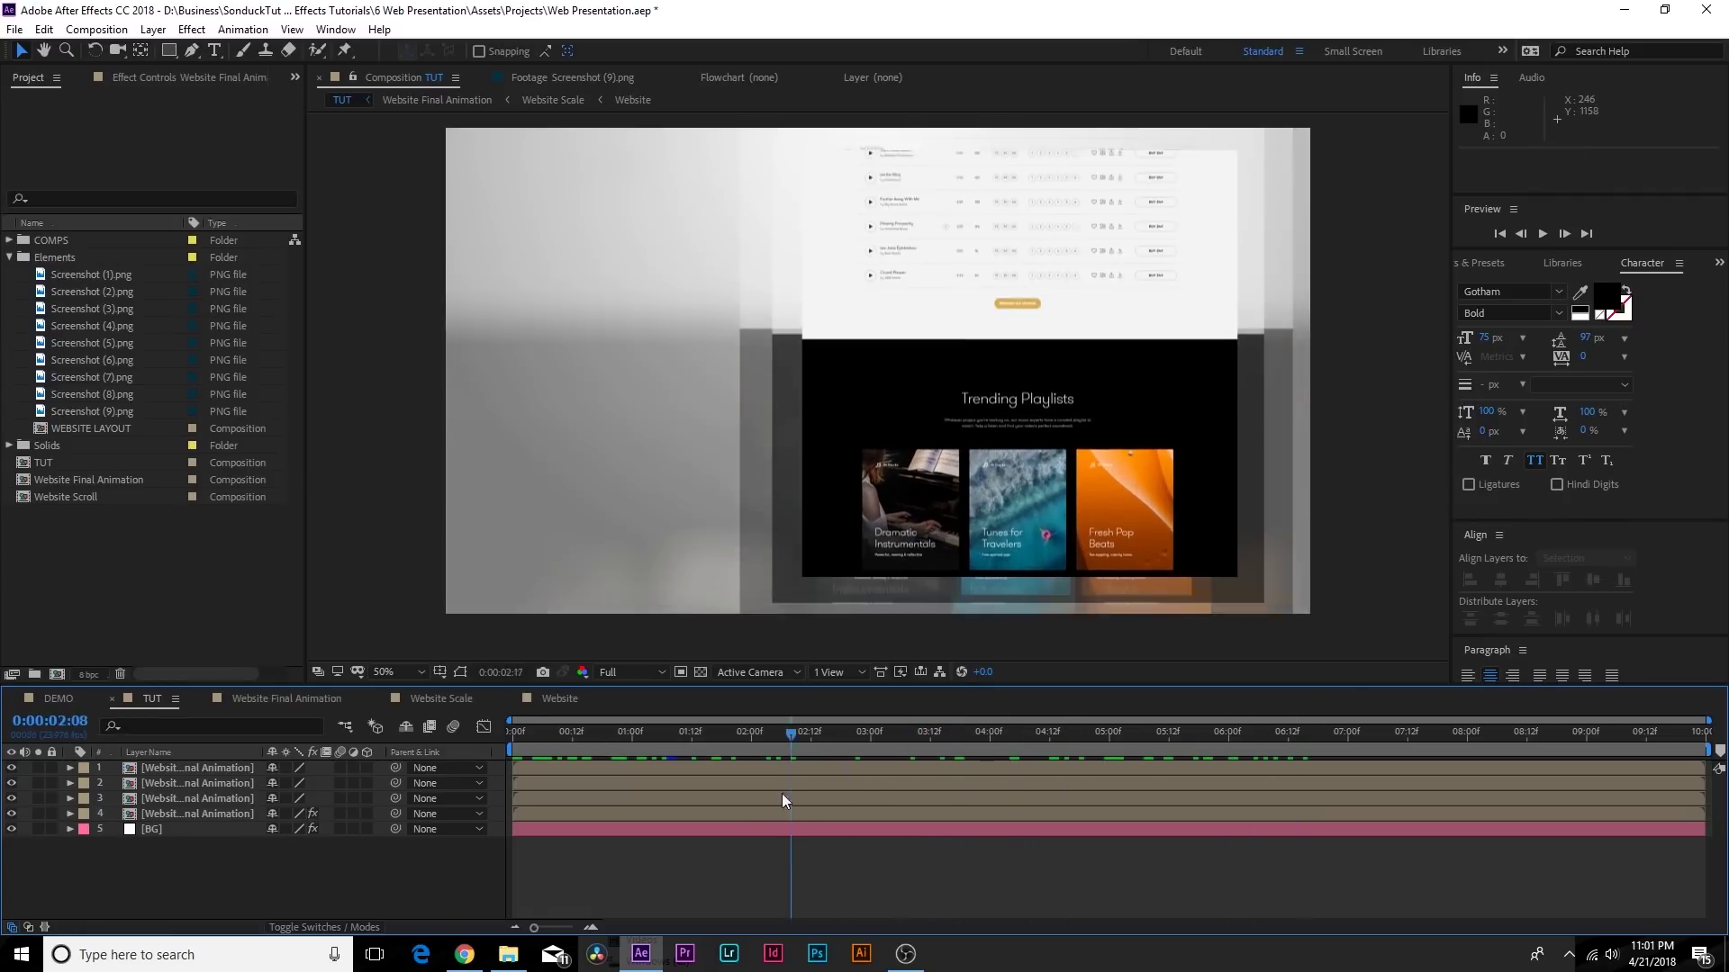
drag(782, 793, 631, 756)
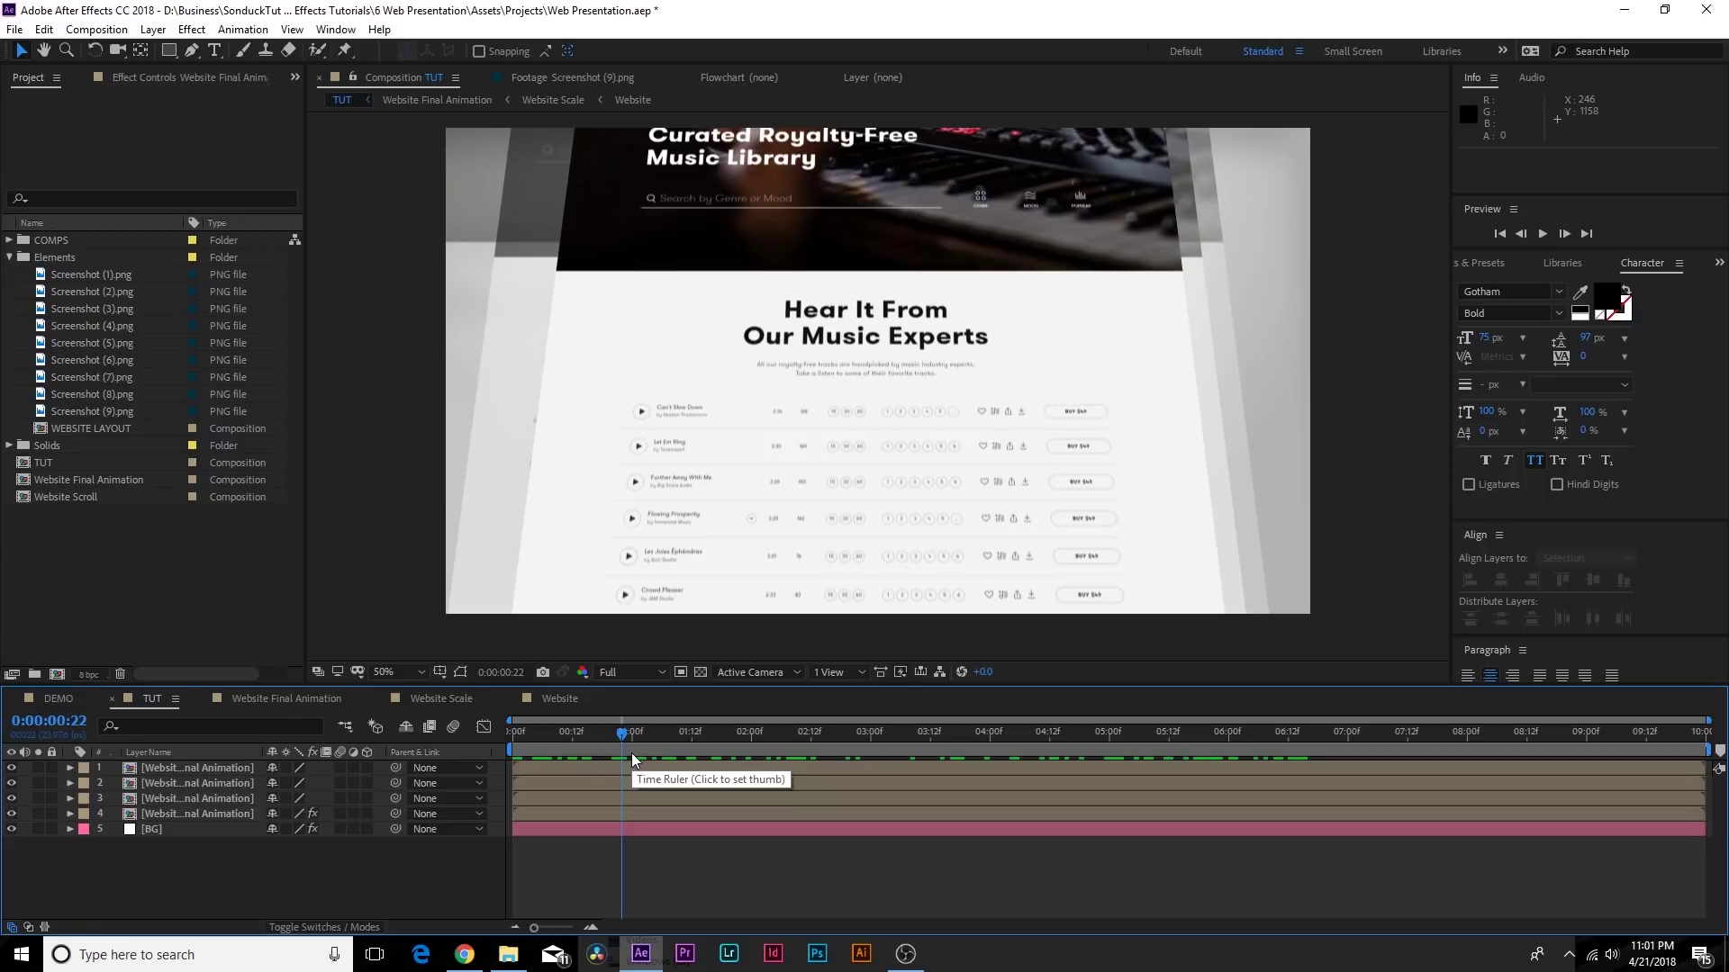
key(space)
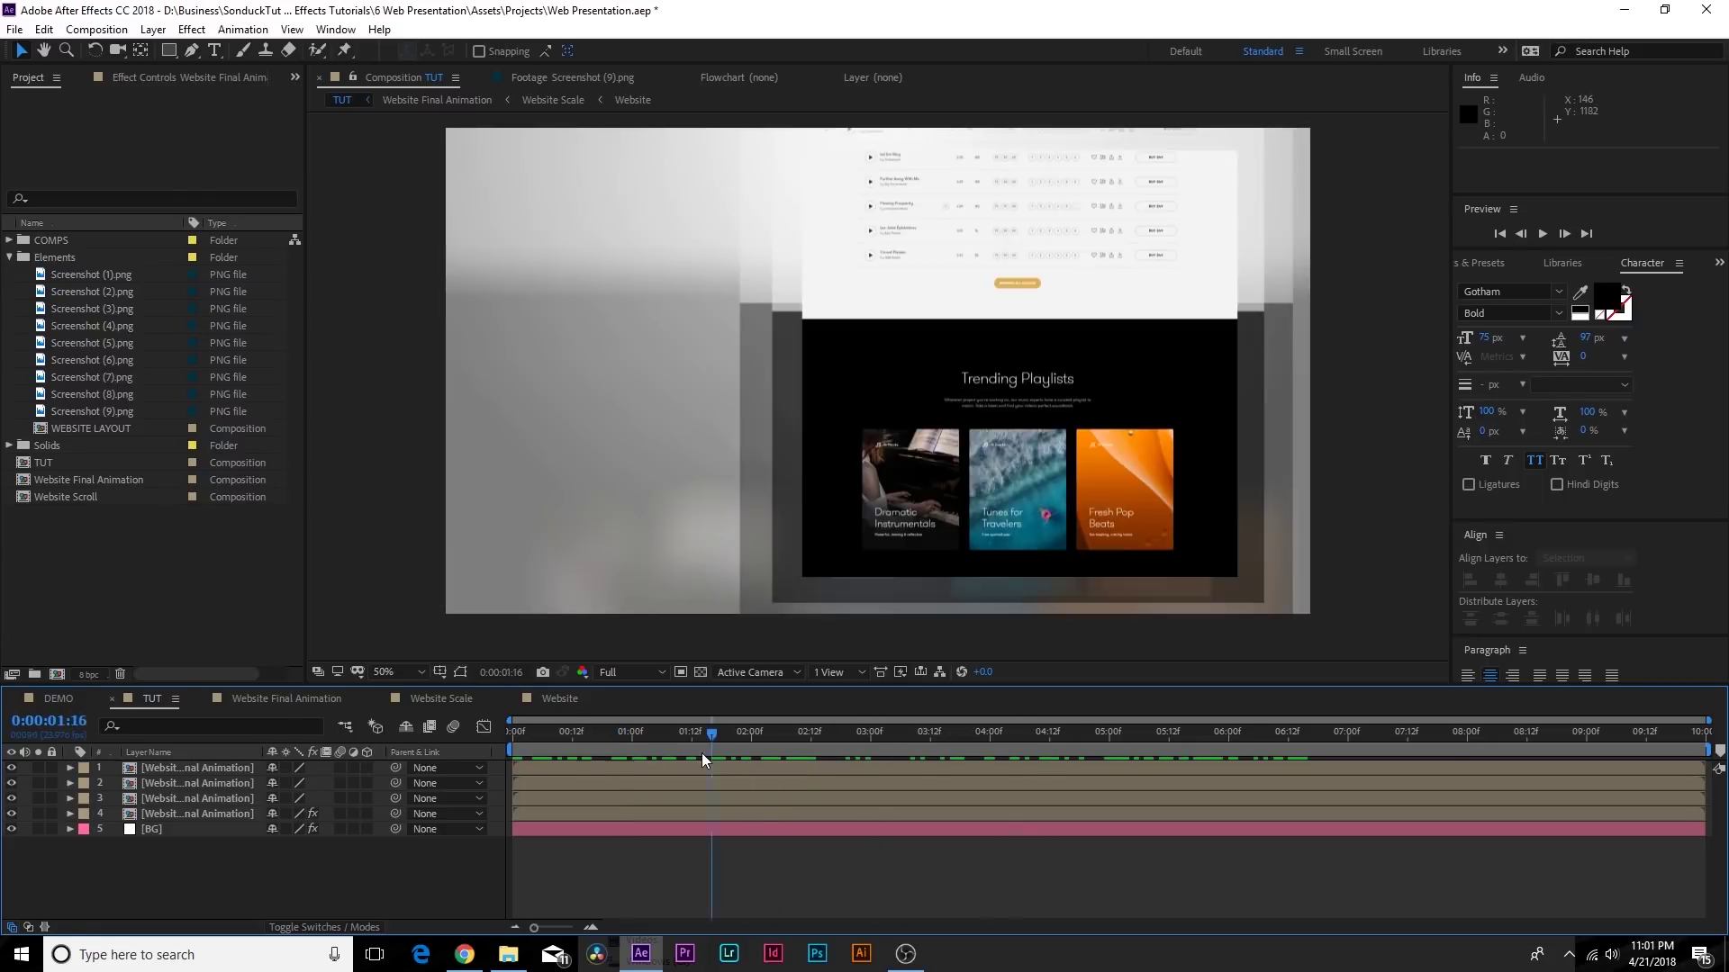
drag(700, 753, 1191, 794)
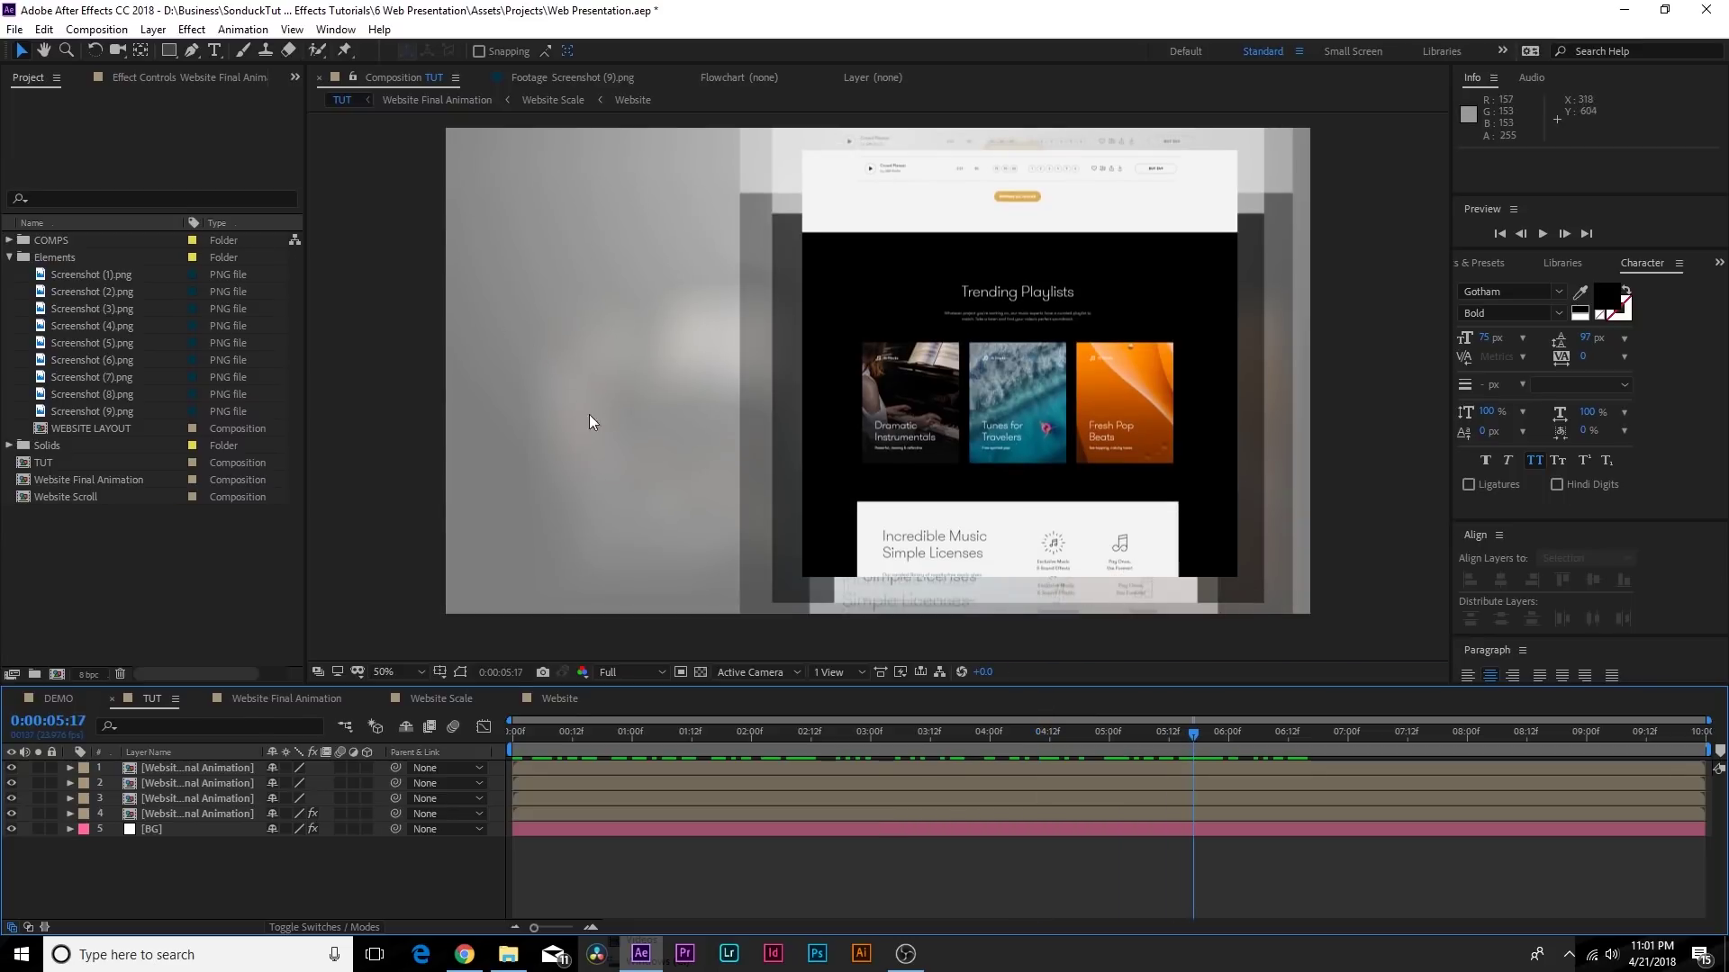
click(750, 733)
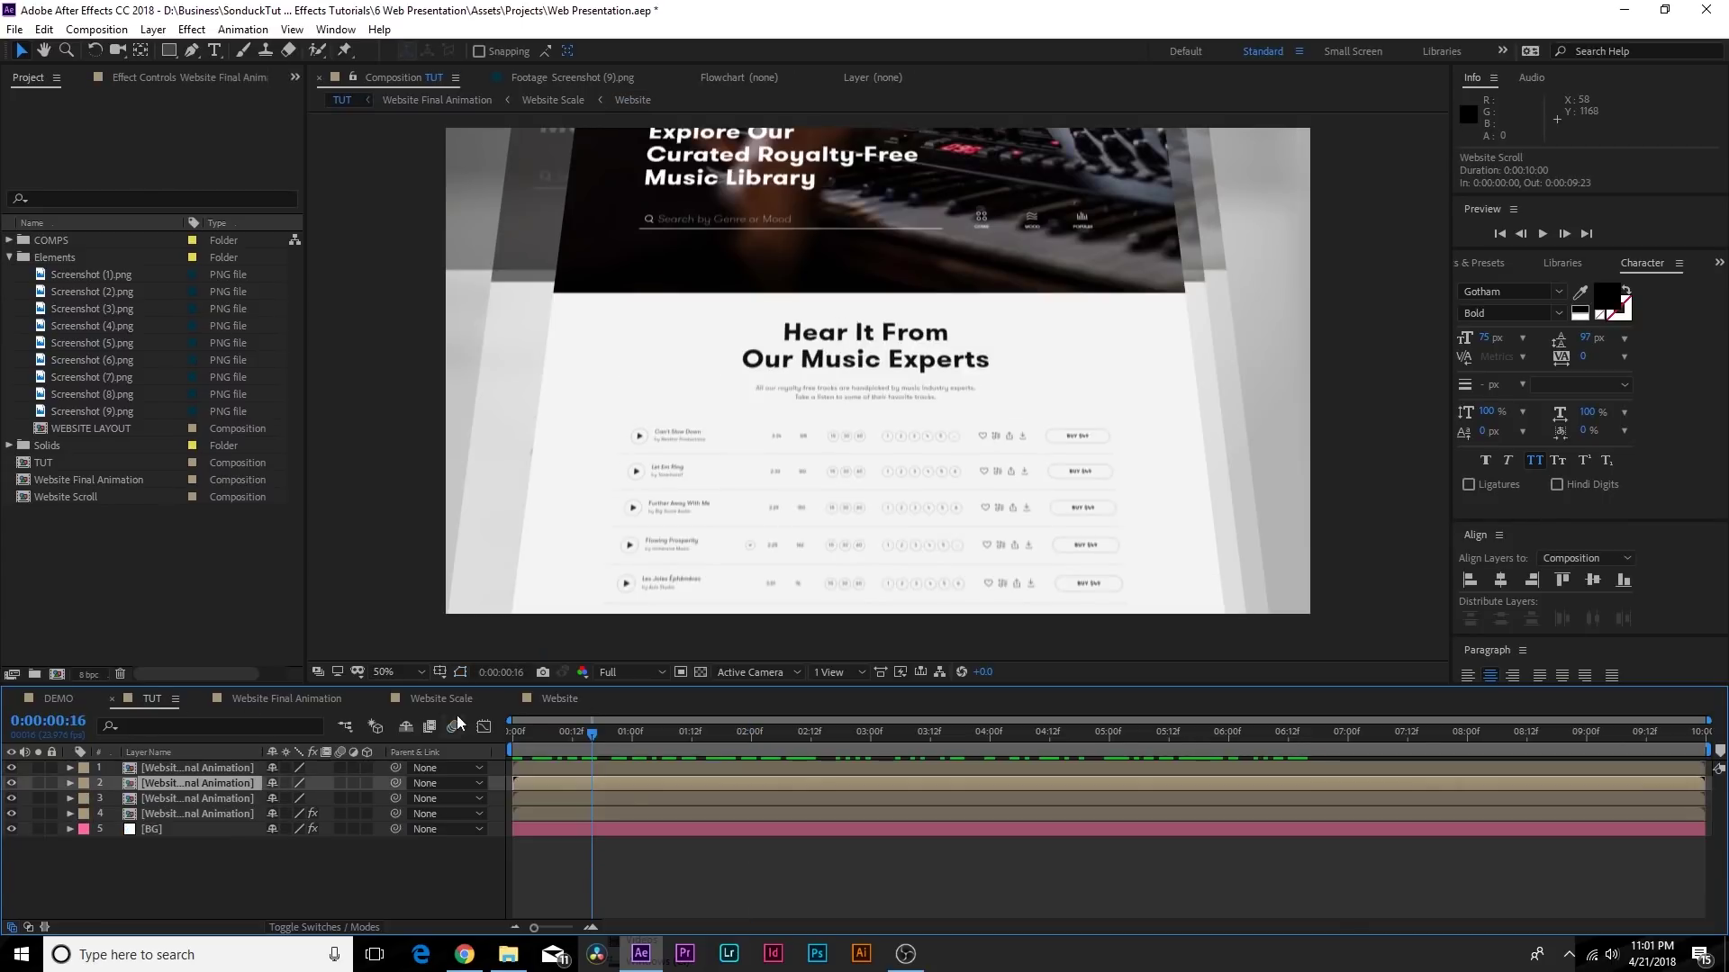
In the Website composition, set new shapes to a Solid Color fill with stroke None
click(551, 698)
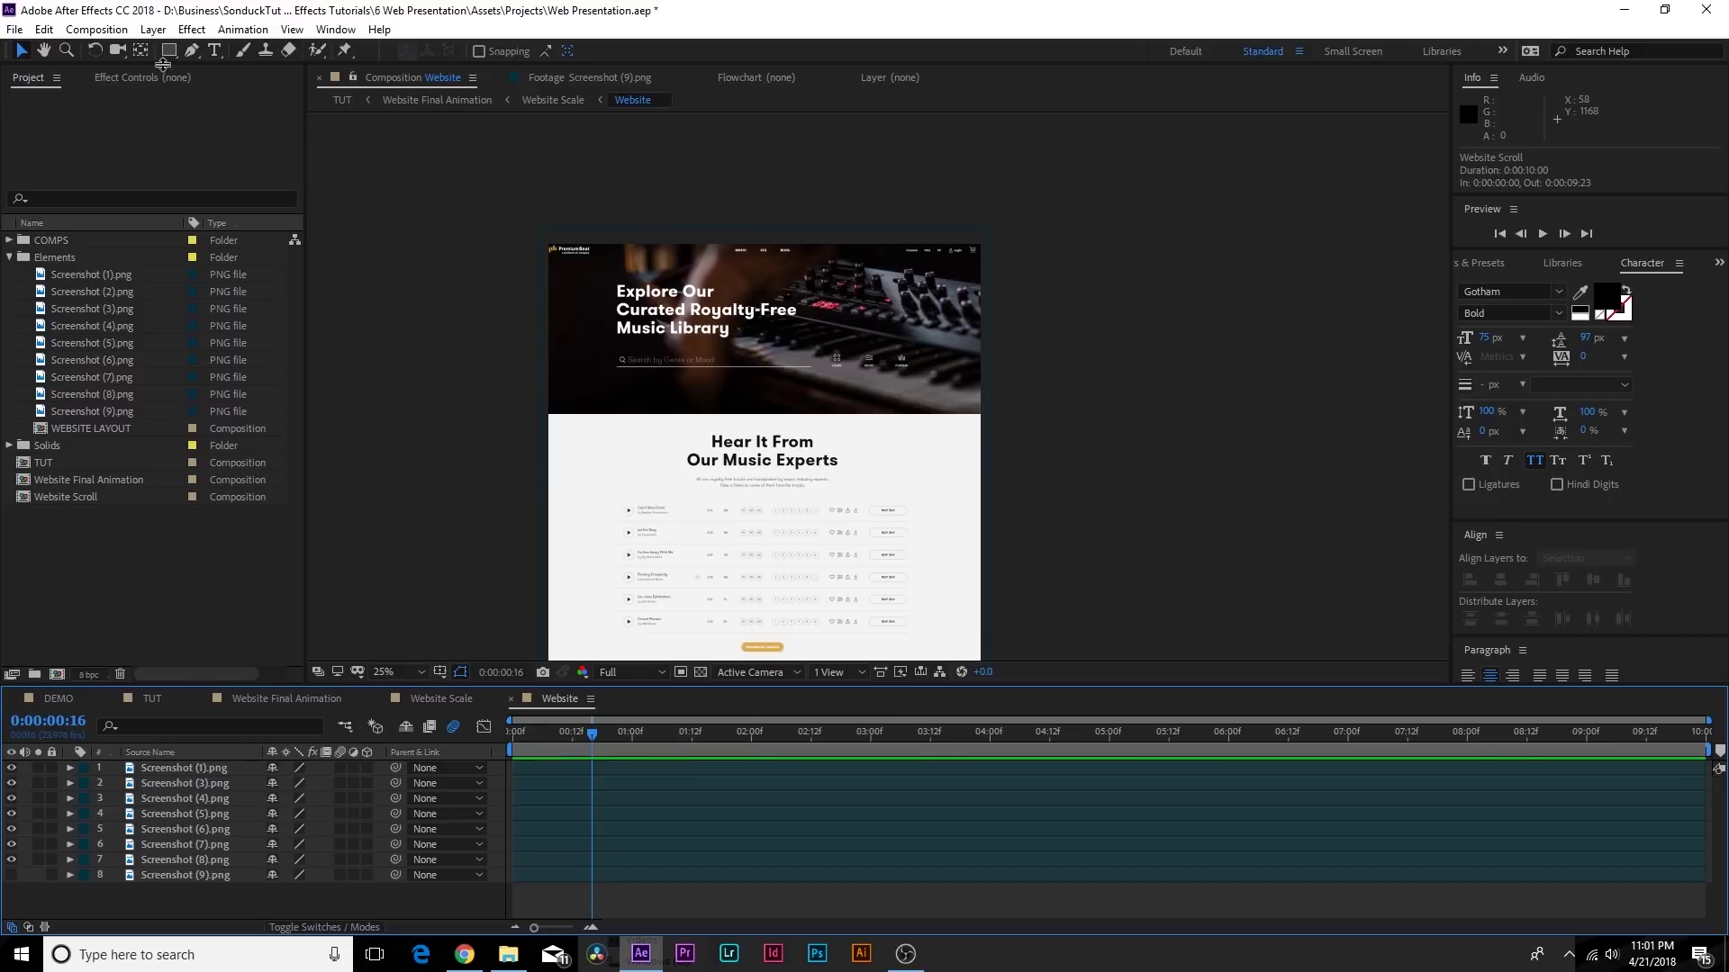
drag(875, 520, 877, 467)
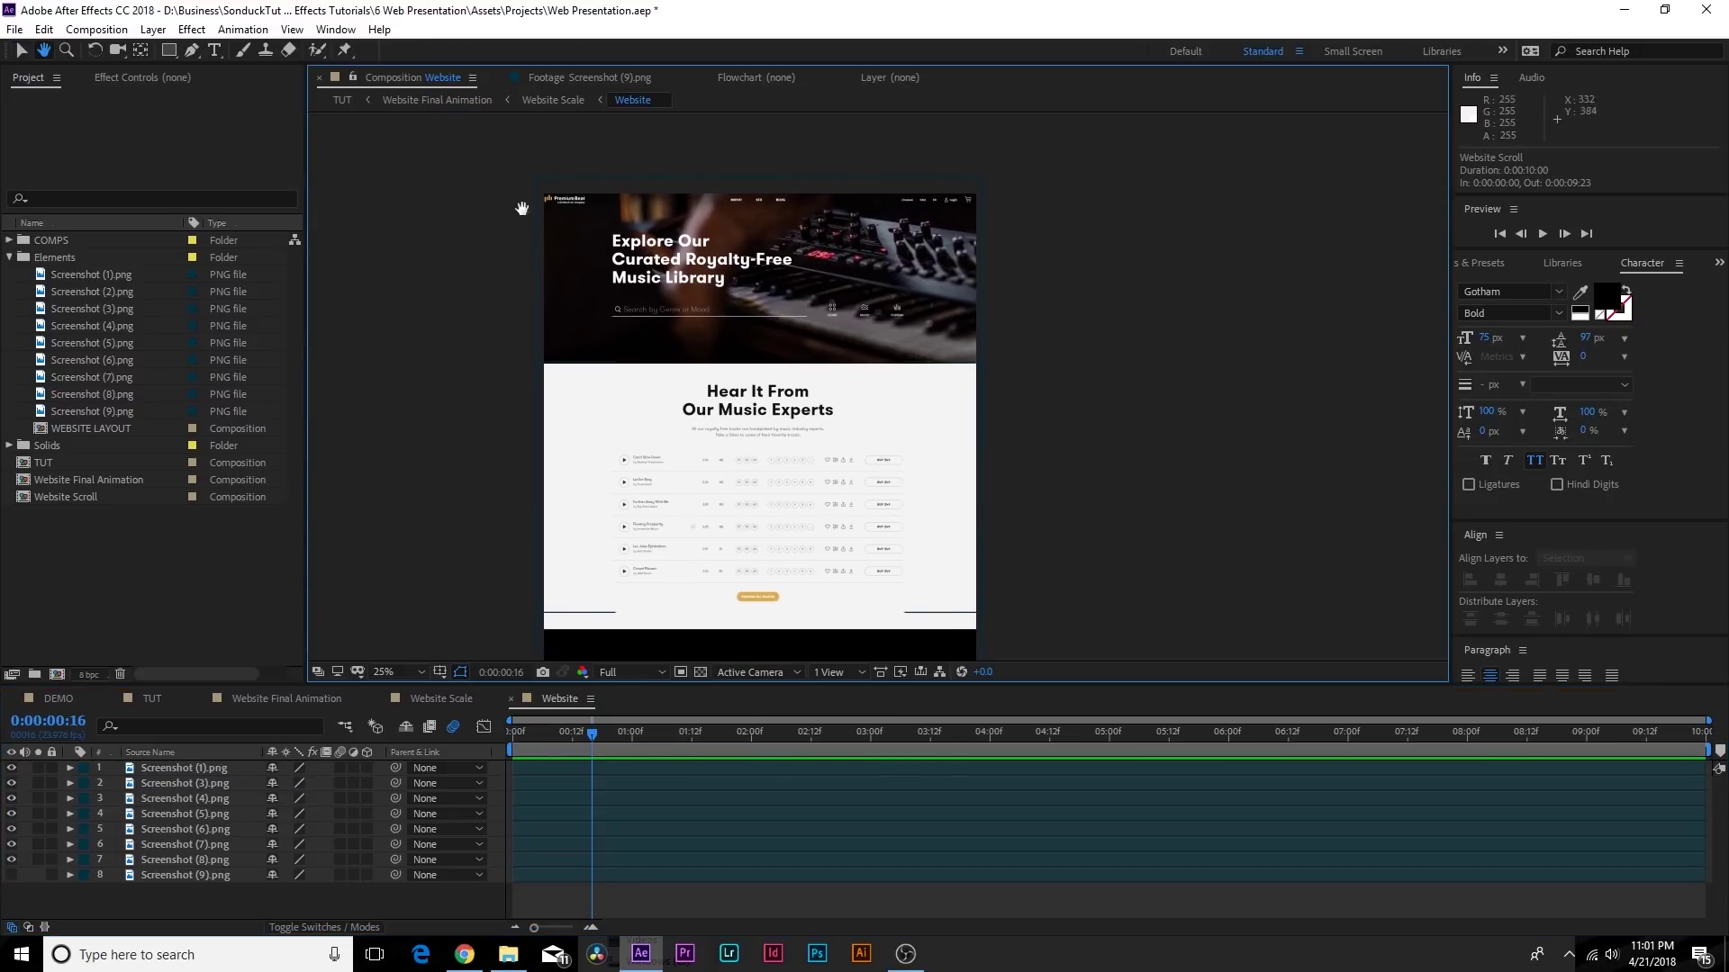
click(168, 51)
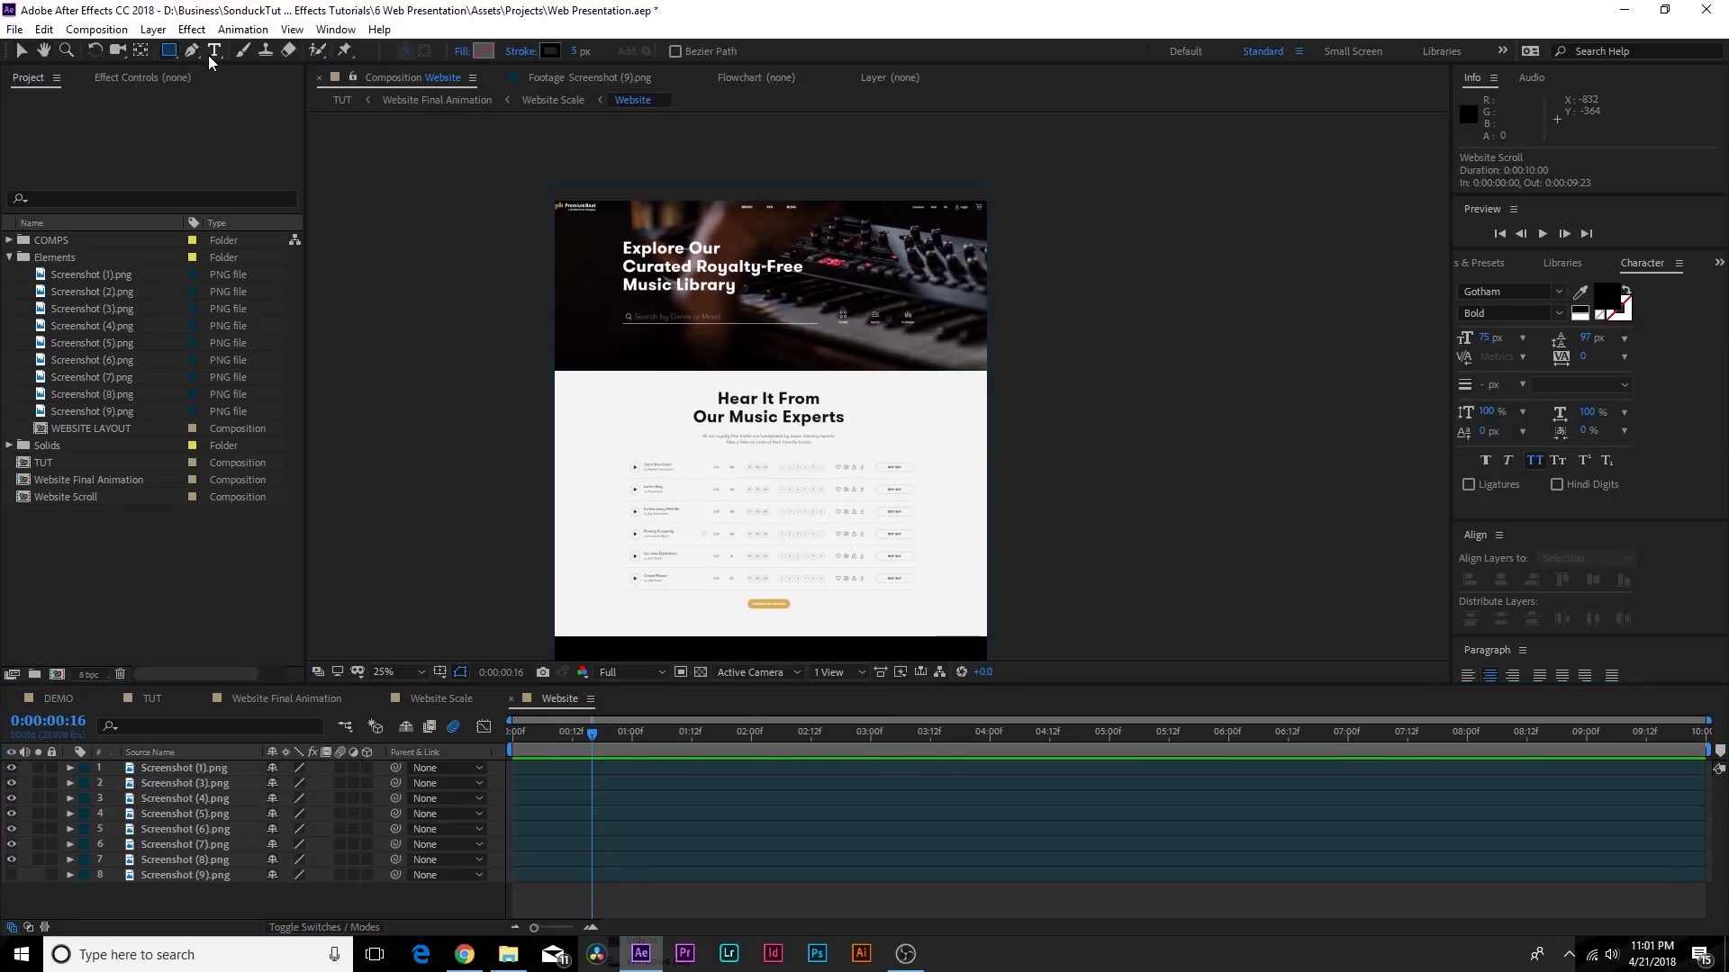
click(461, 51)
click(431, 184)
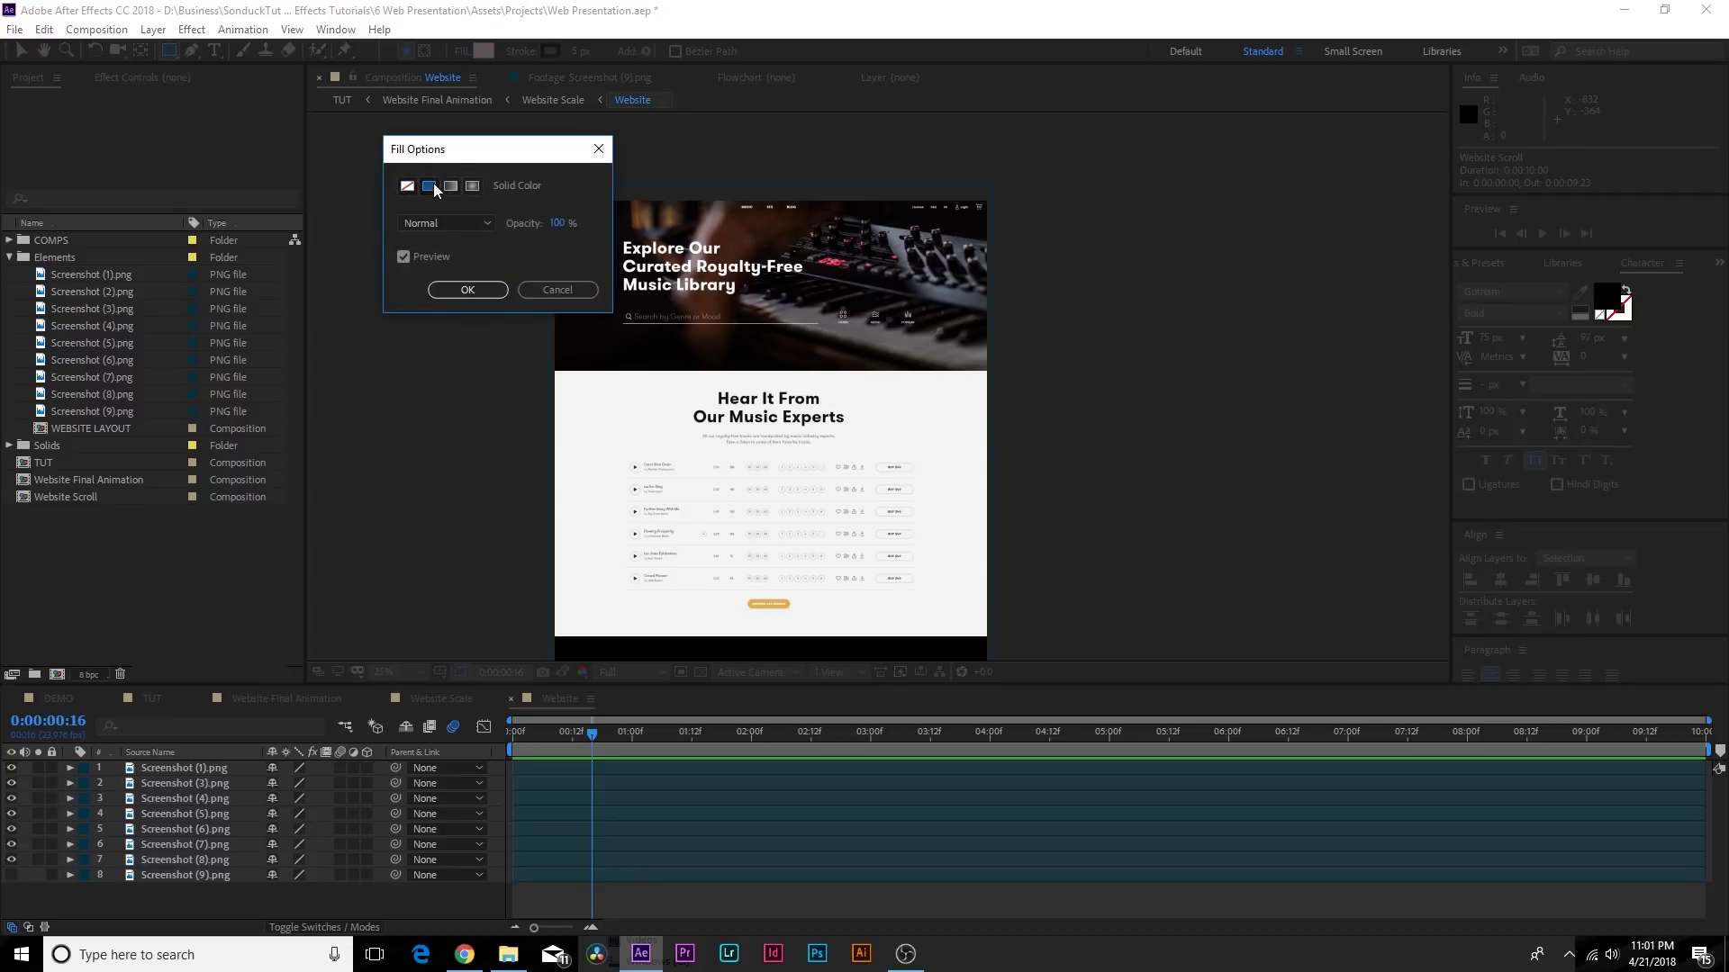
click(466, 291)
click(457, 51)
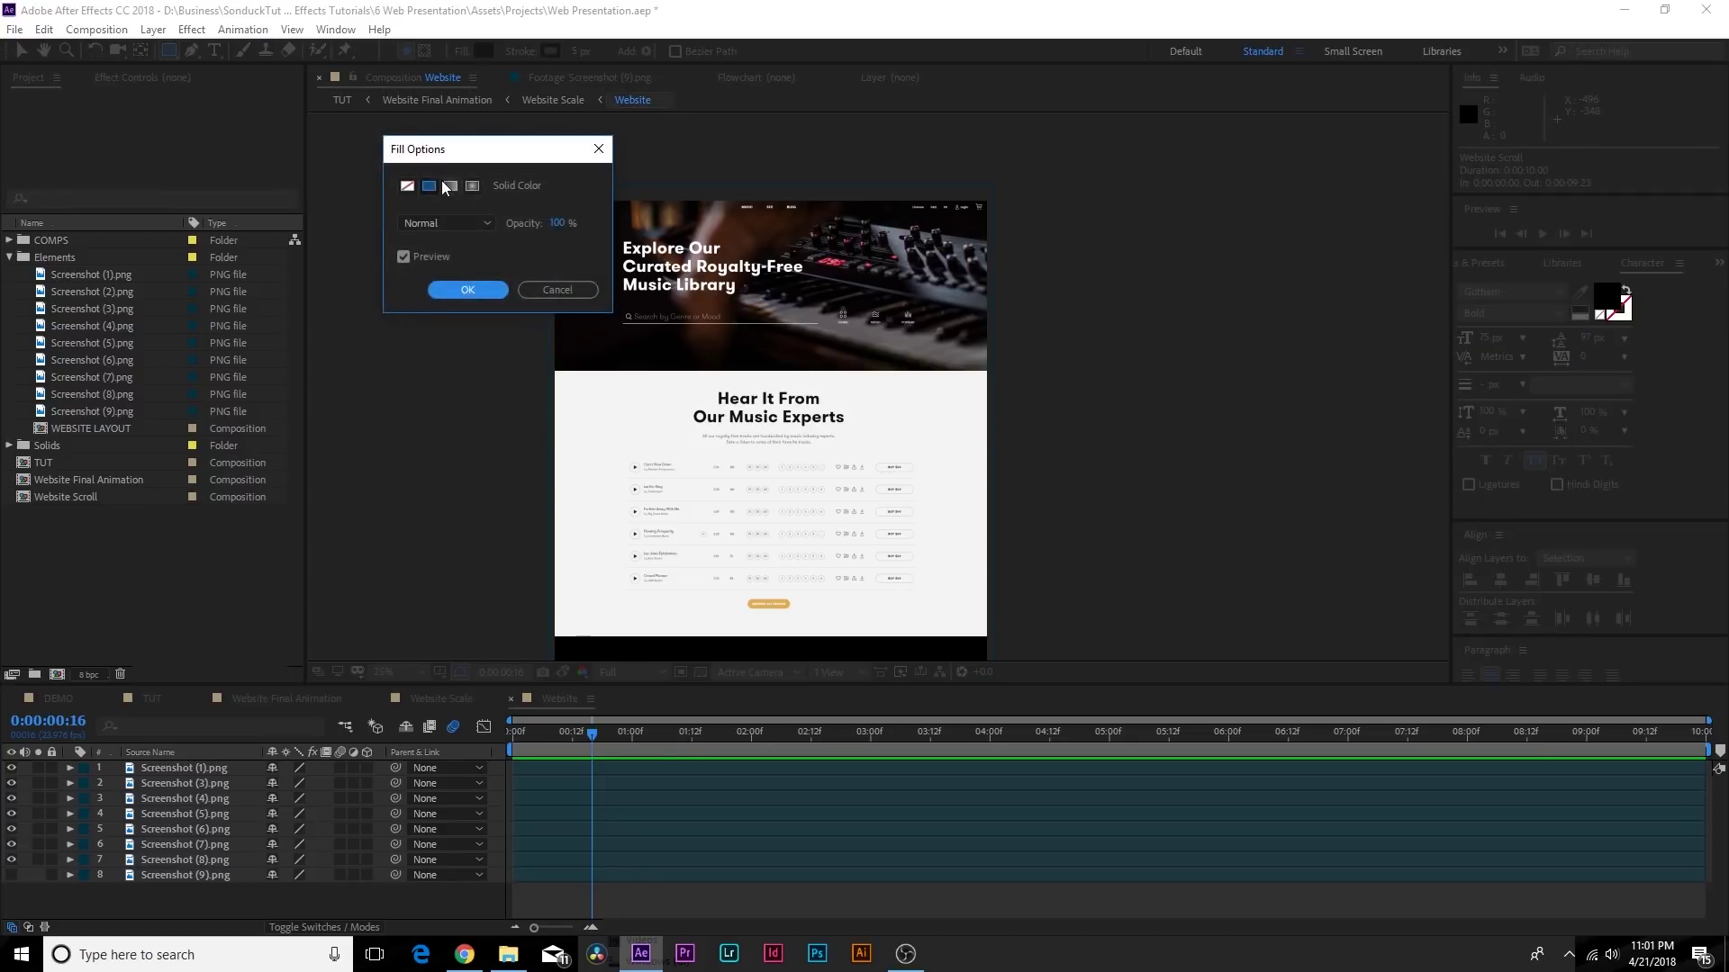
click(466, 289)
click(520, 52)
click(407, 185)
click(467, 289)
Draw a black rectangle over the right half of the music track list
scroll(783, 457, up, 1)
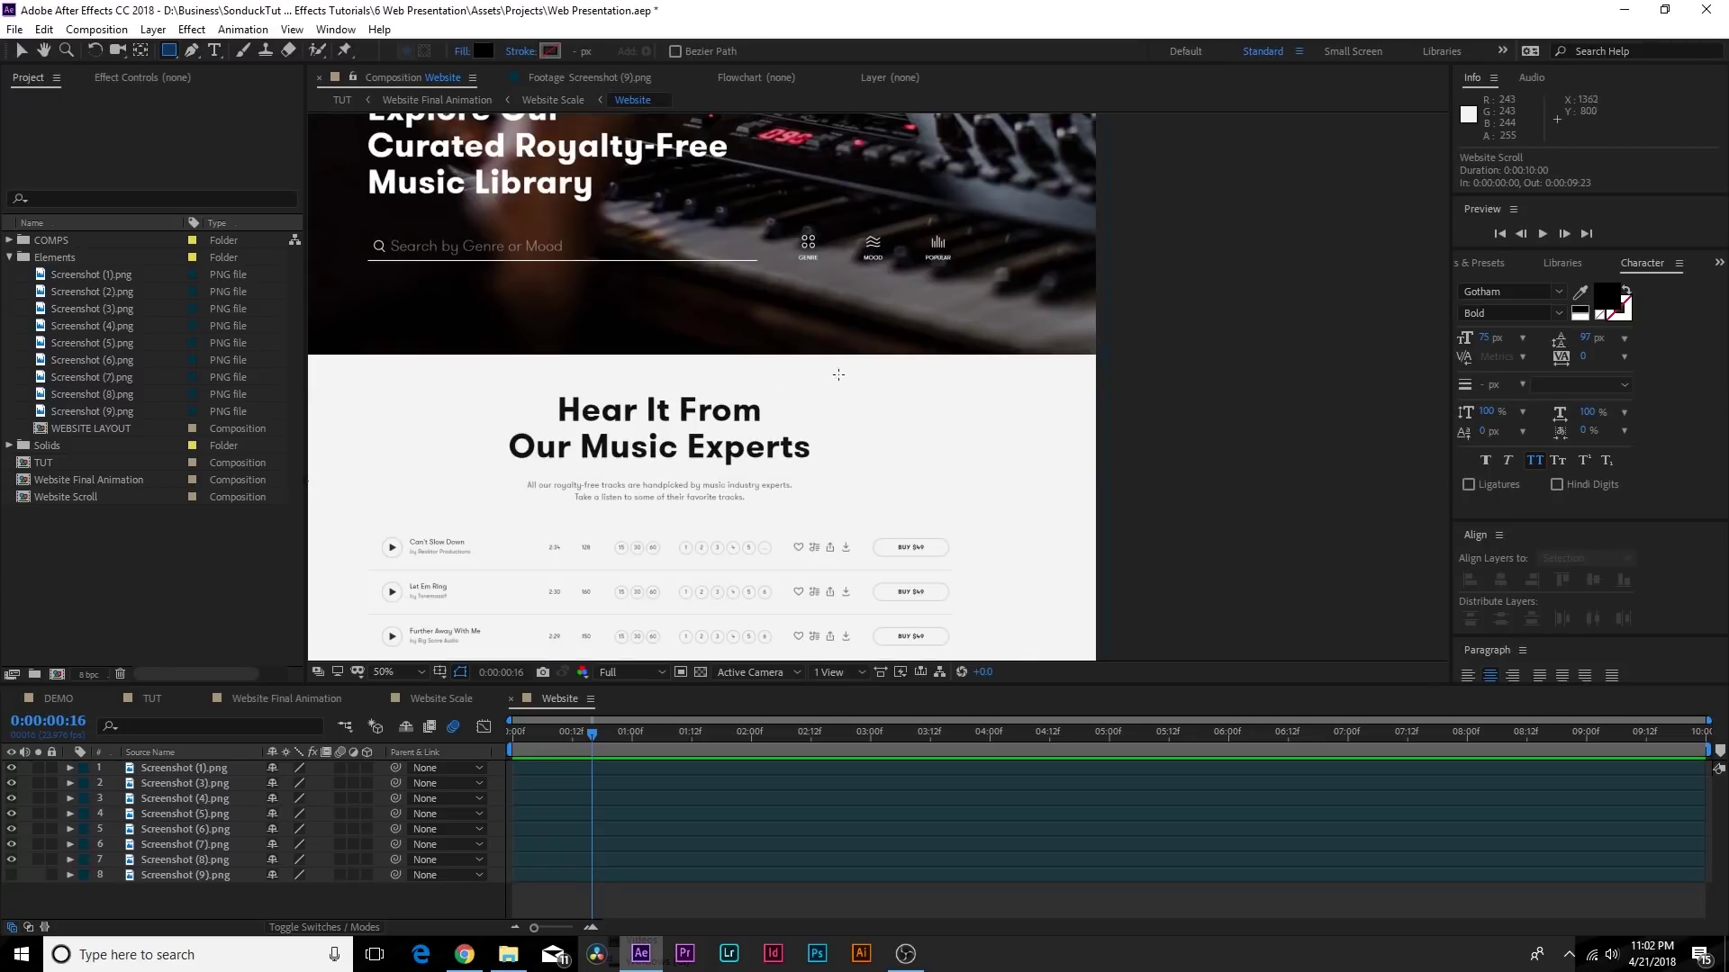
mouse_move(772, 432)
mouse_down()
mouse_move(765, 287)
mouse_move(863, 397)
mouse_move(832, 278)
mouse_up()
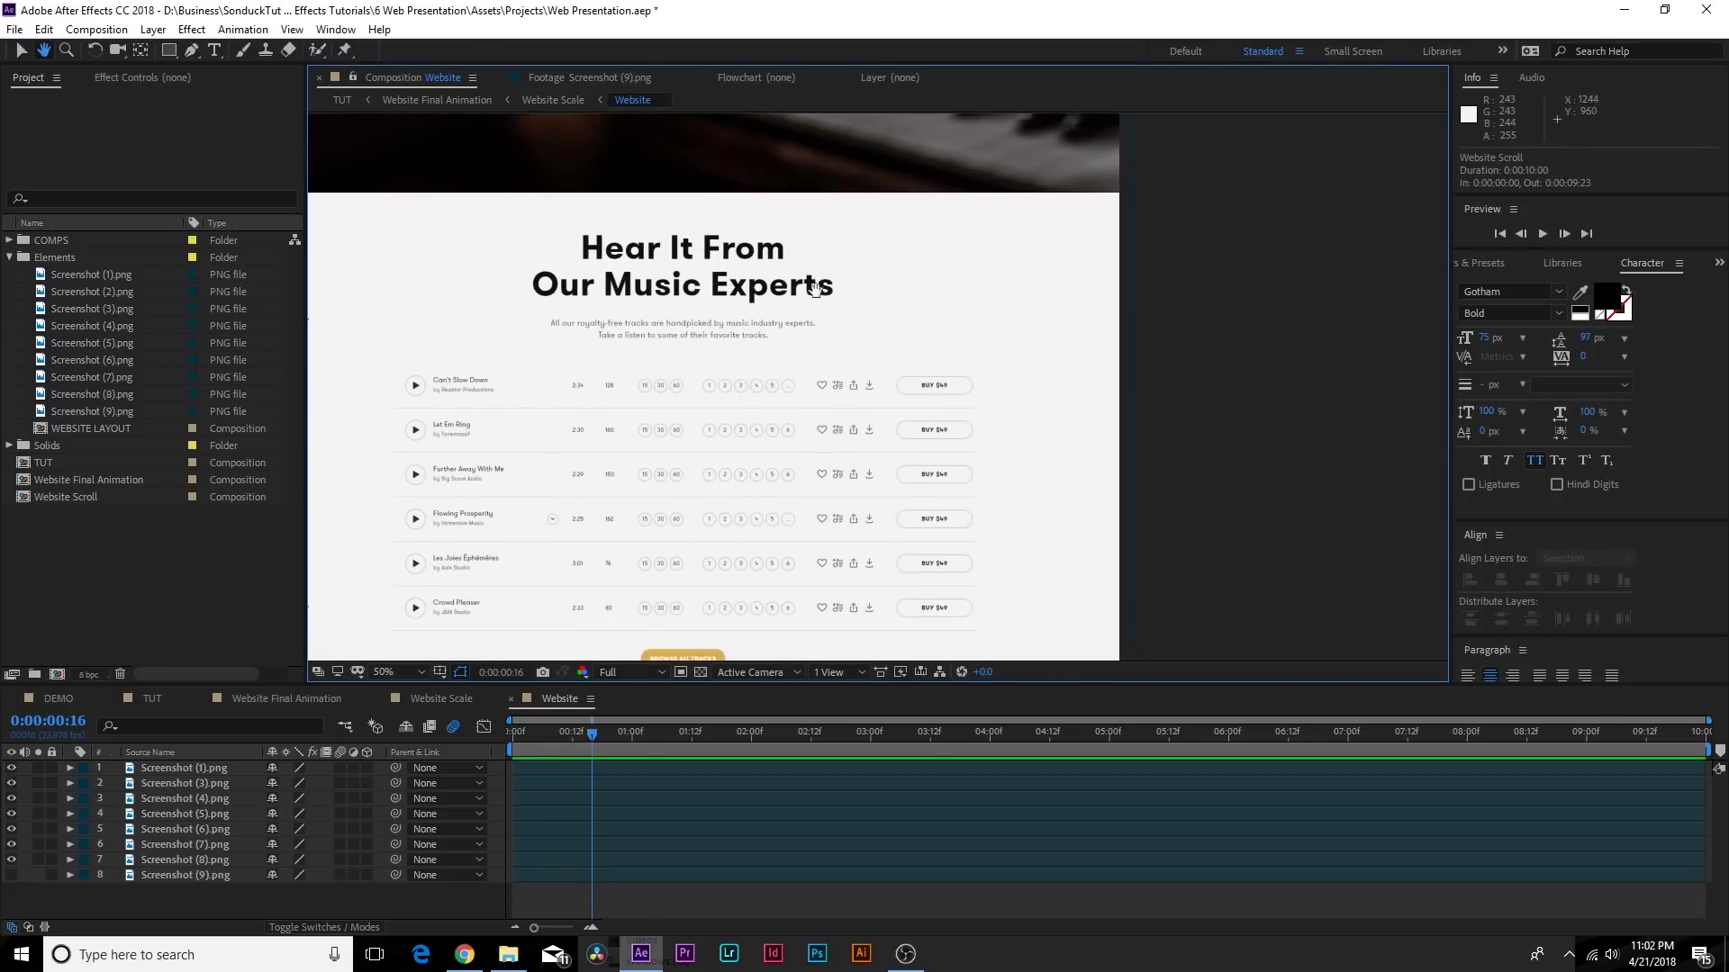
key(q)
click(750, 405)
drag(750, 405, 1088, 537)
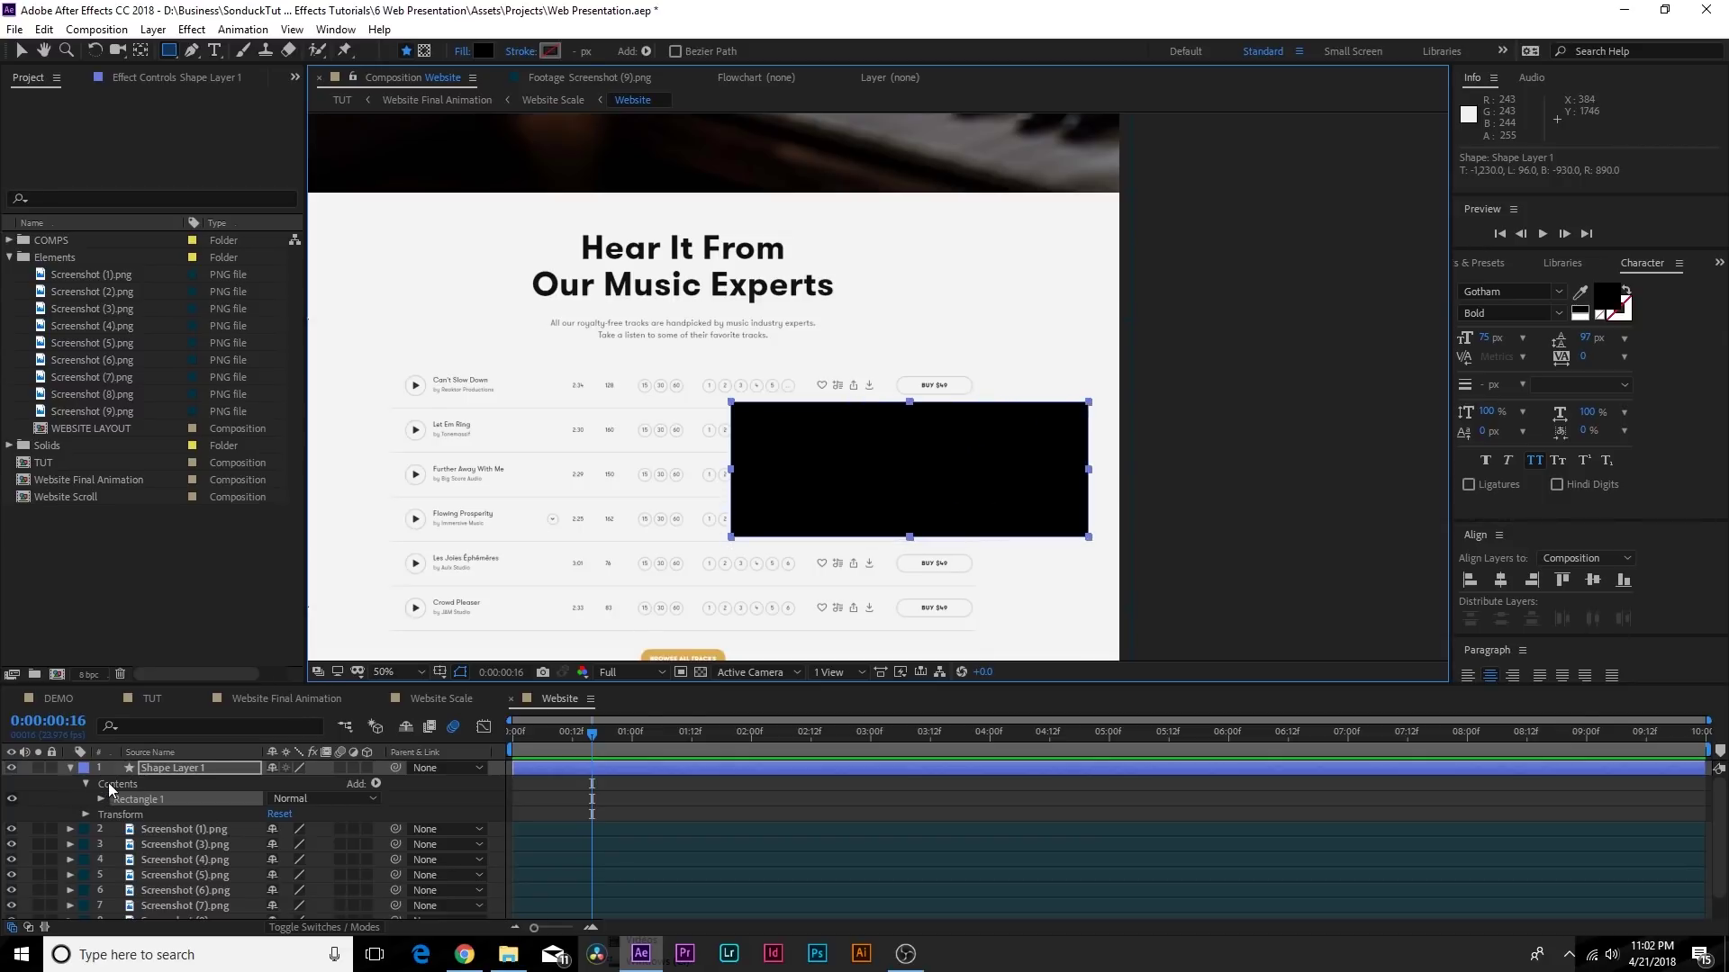
Set the rectangle to 81% opacity with a solid #F7B536 orange outline
key(t)
mouse_move(275, 783)
mouse_down()
mouse_move(207, 783)
mouse_move(252, 783)
mouse_up()
click(520, 51)
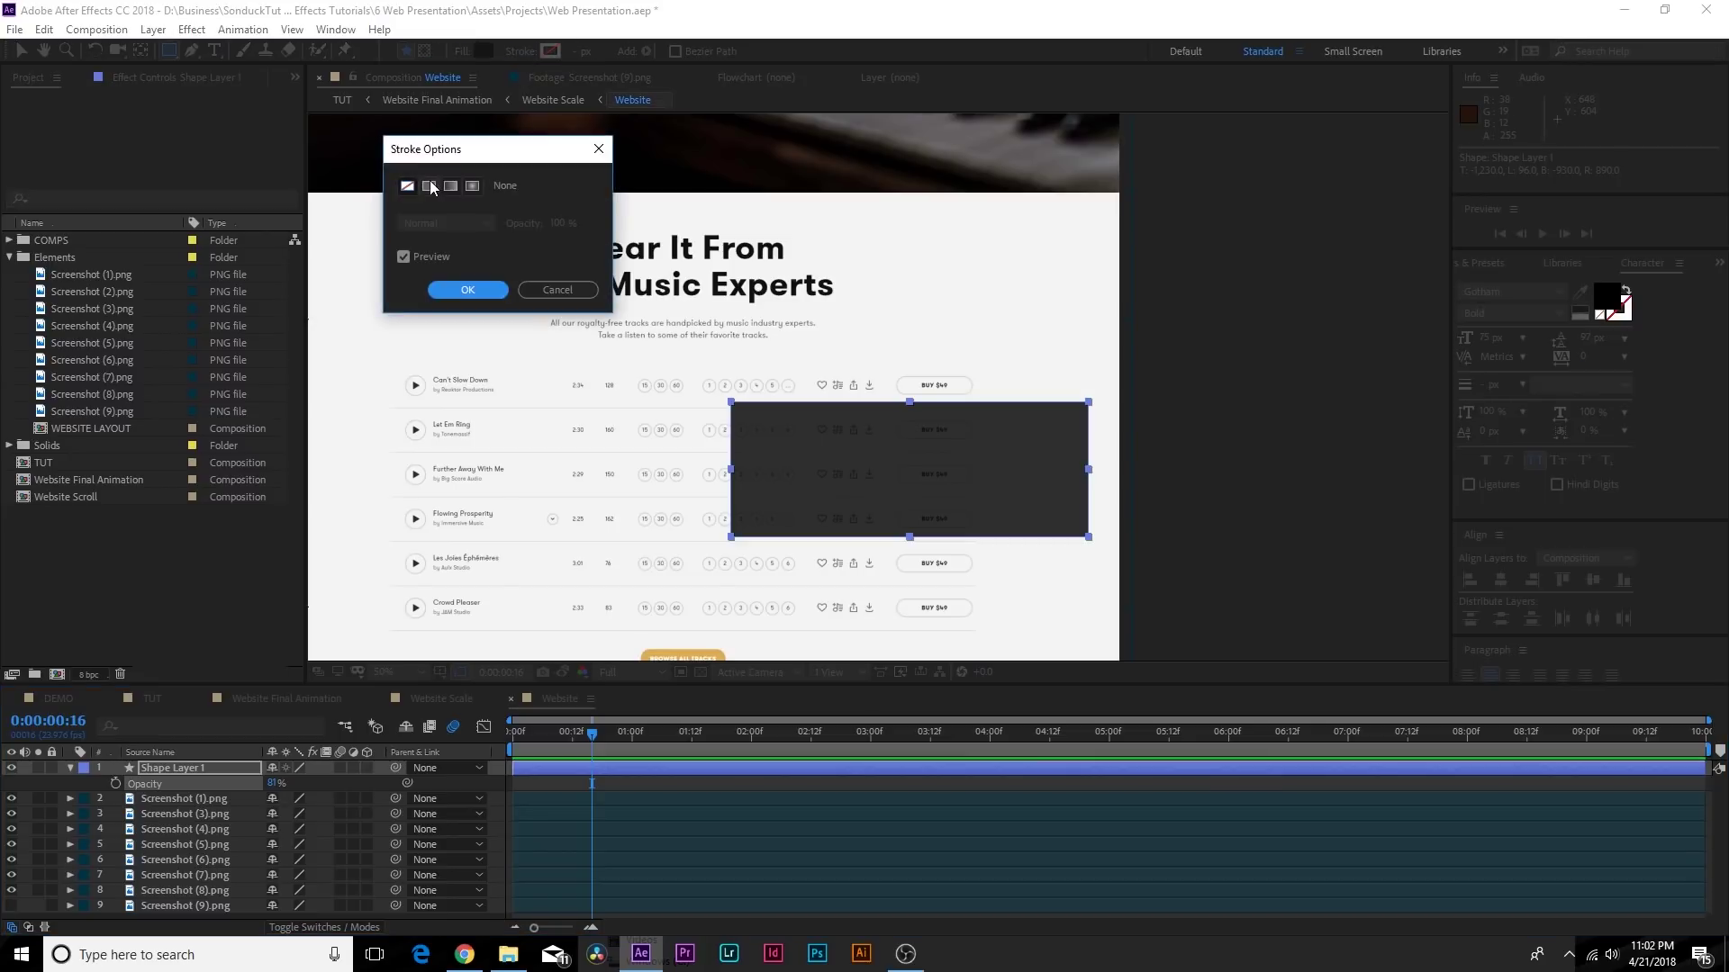
click(429, 180)
click(463, 285)
click(549, 52)
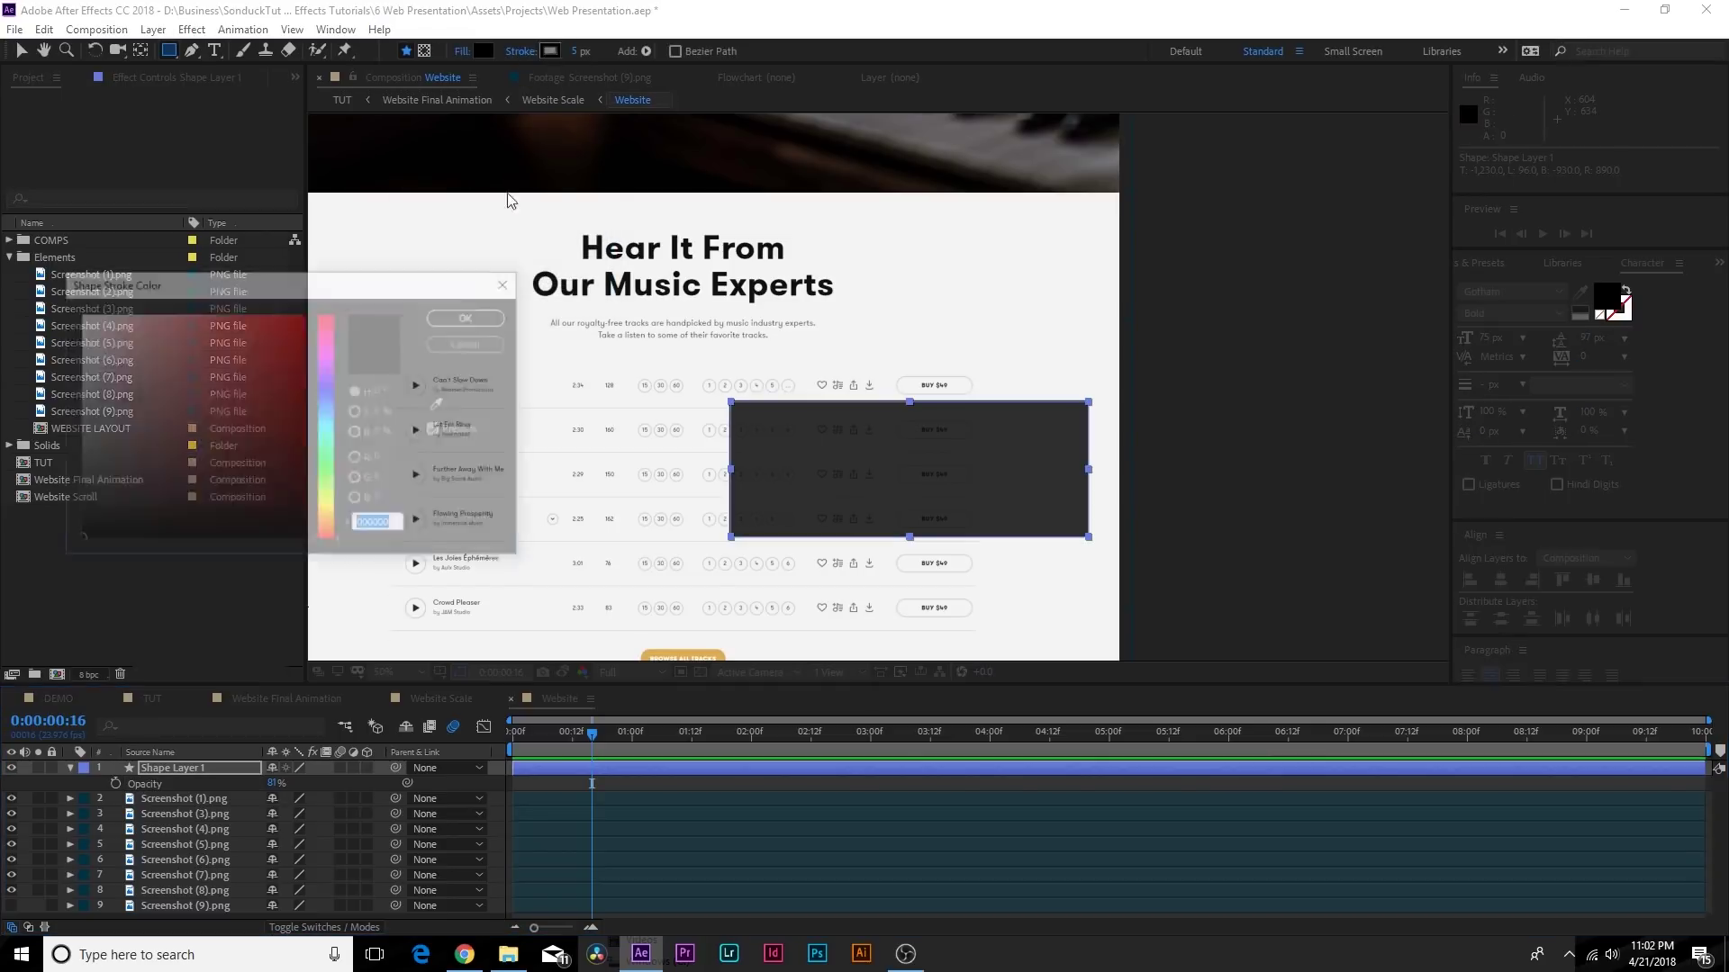
drag(335, 477, 338, 522)
mouse_move(231, 335)
mouse_down()
mouse_move(232, 316)
mouse_move(256, 320)
mouse_up()
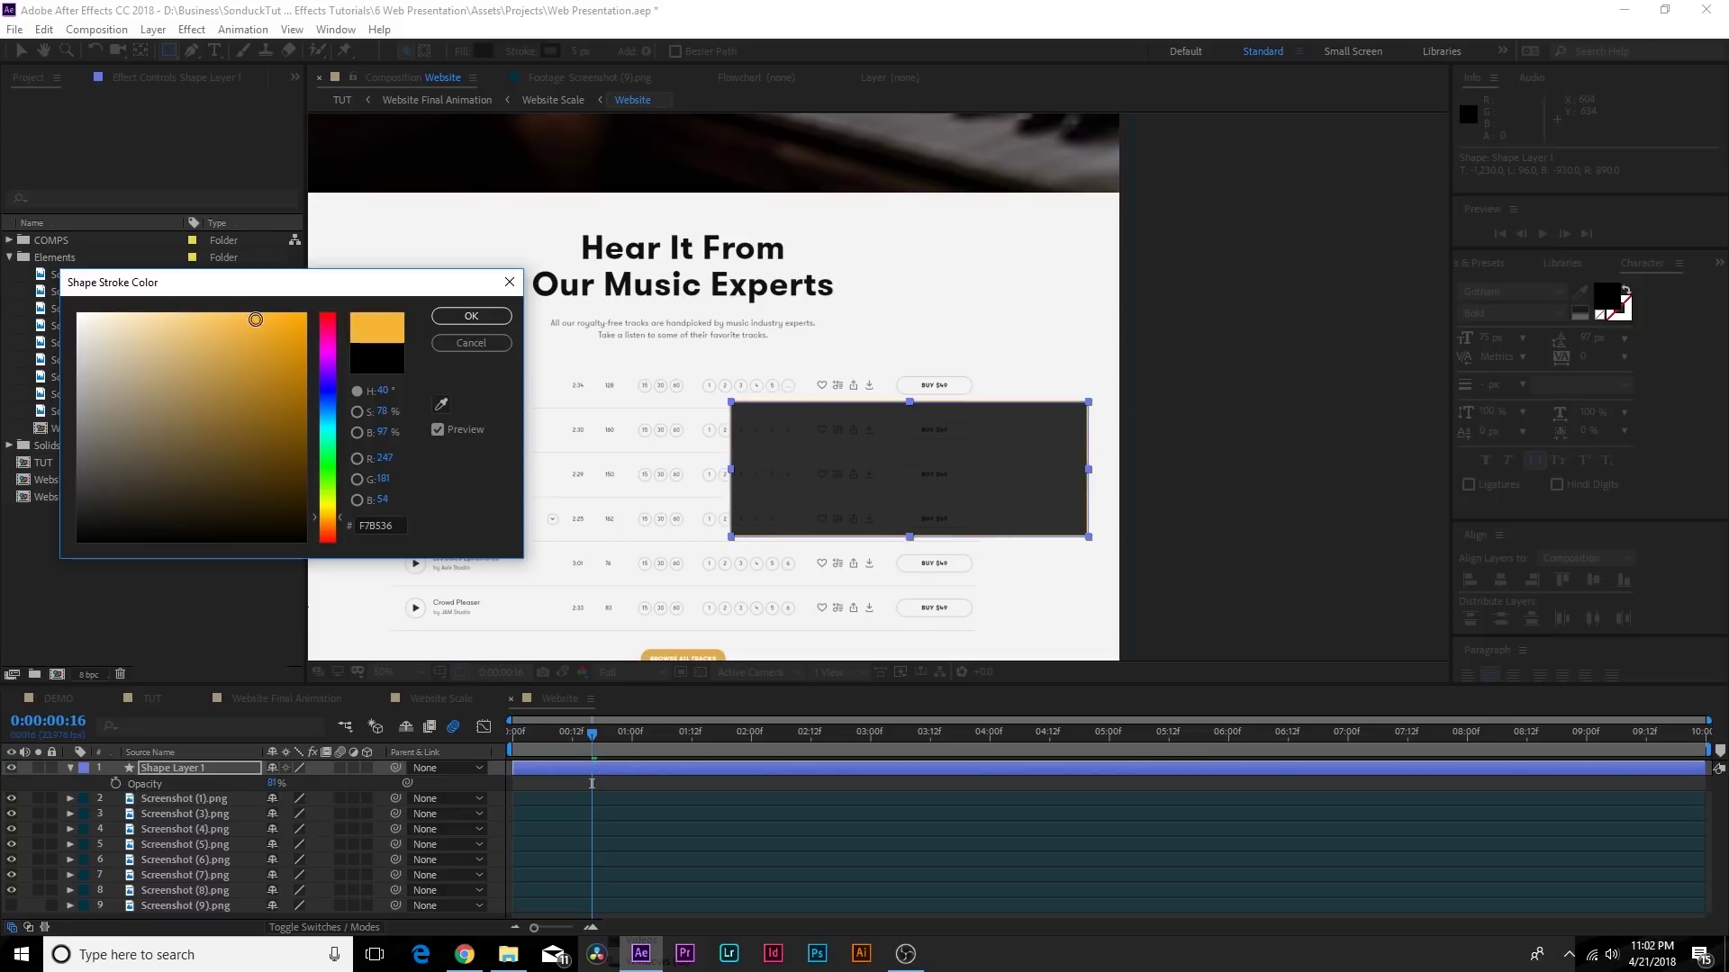
click(471, 316)
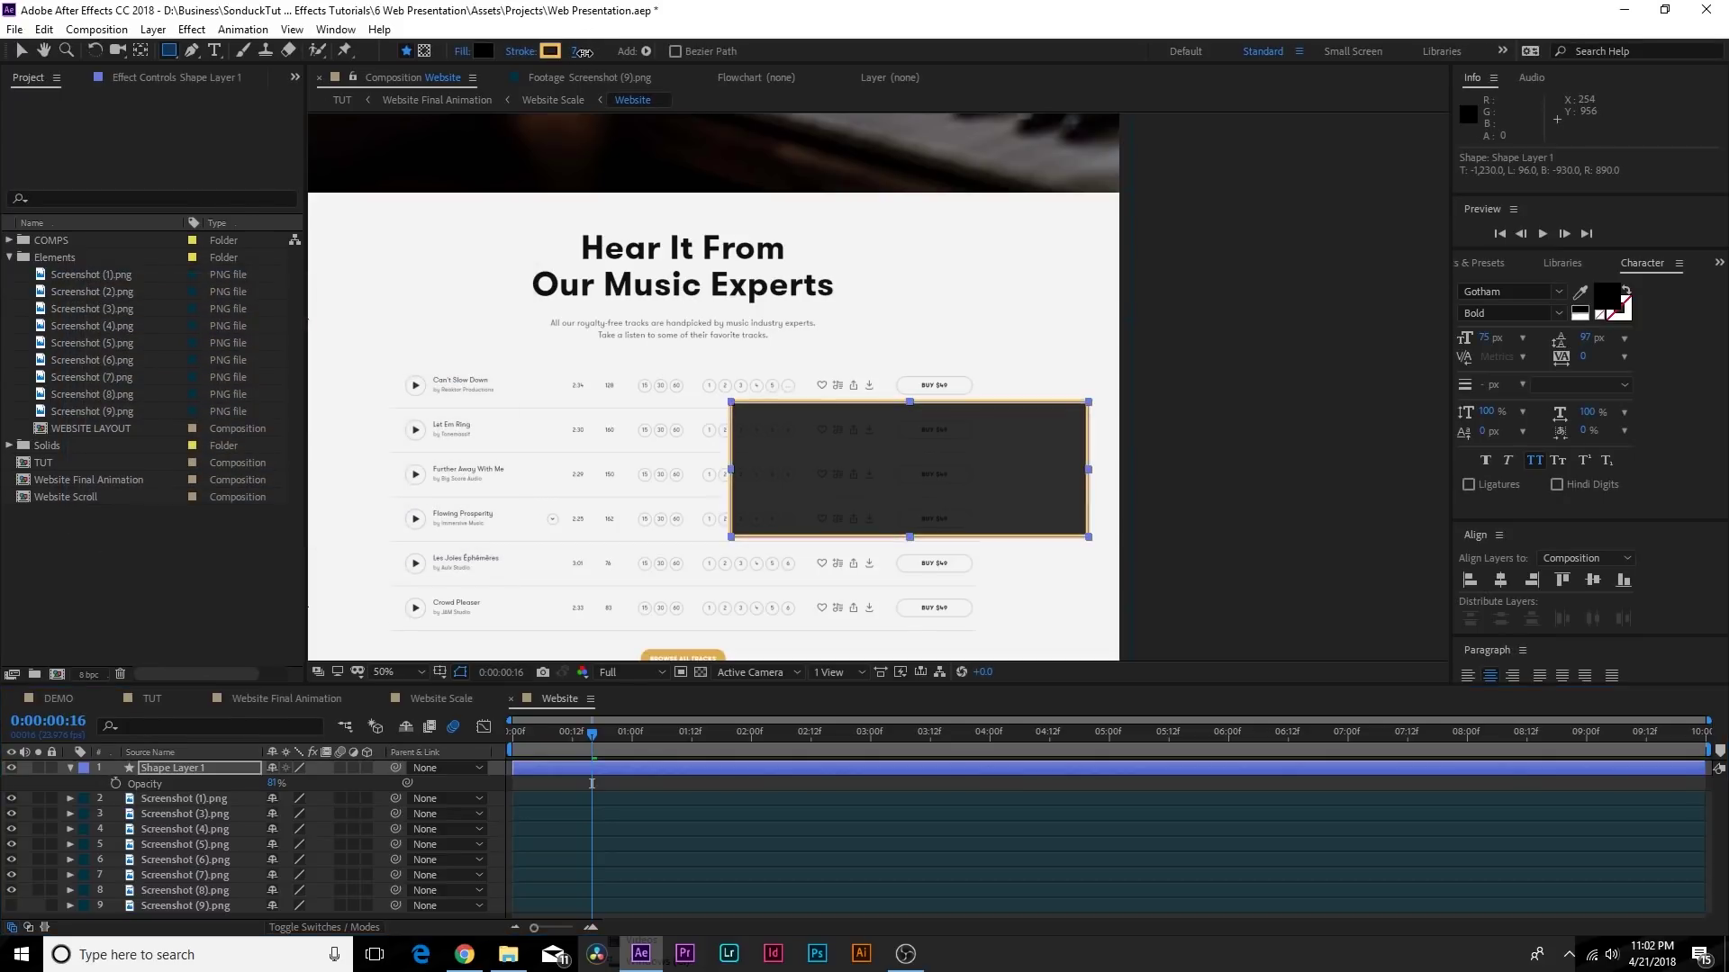
Add white text reading ROYALTY-FREE MUSIC @ PREMIUMBEAT.COM on the card
key(v)
click(679, 420)
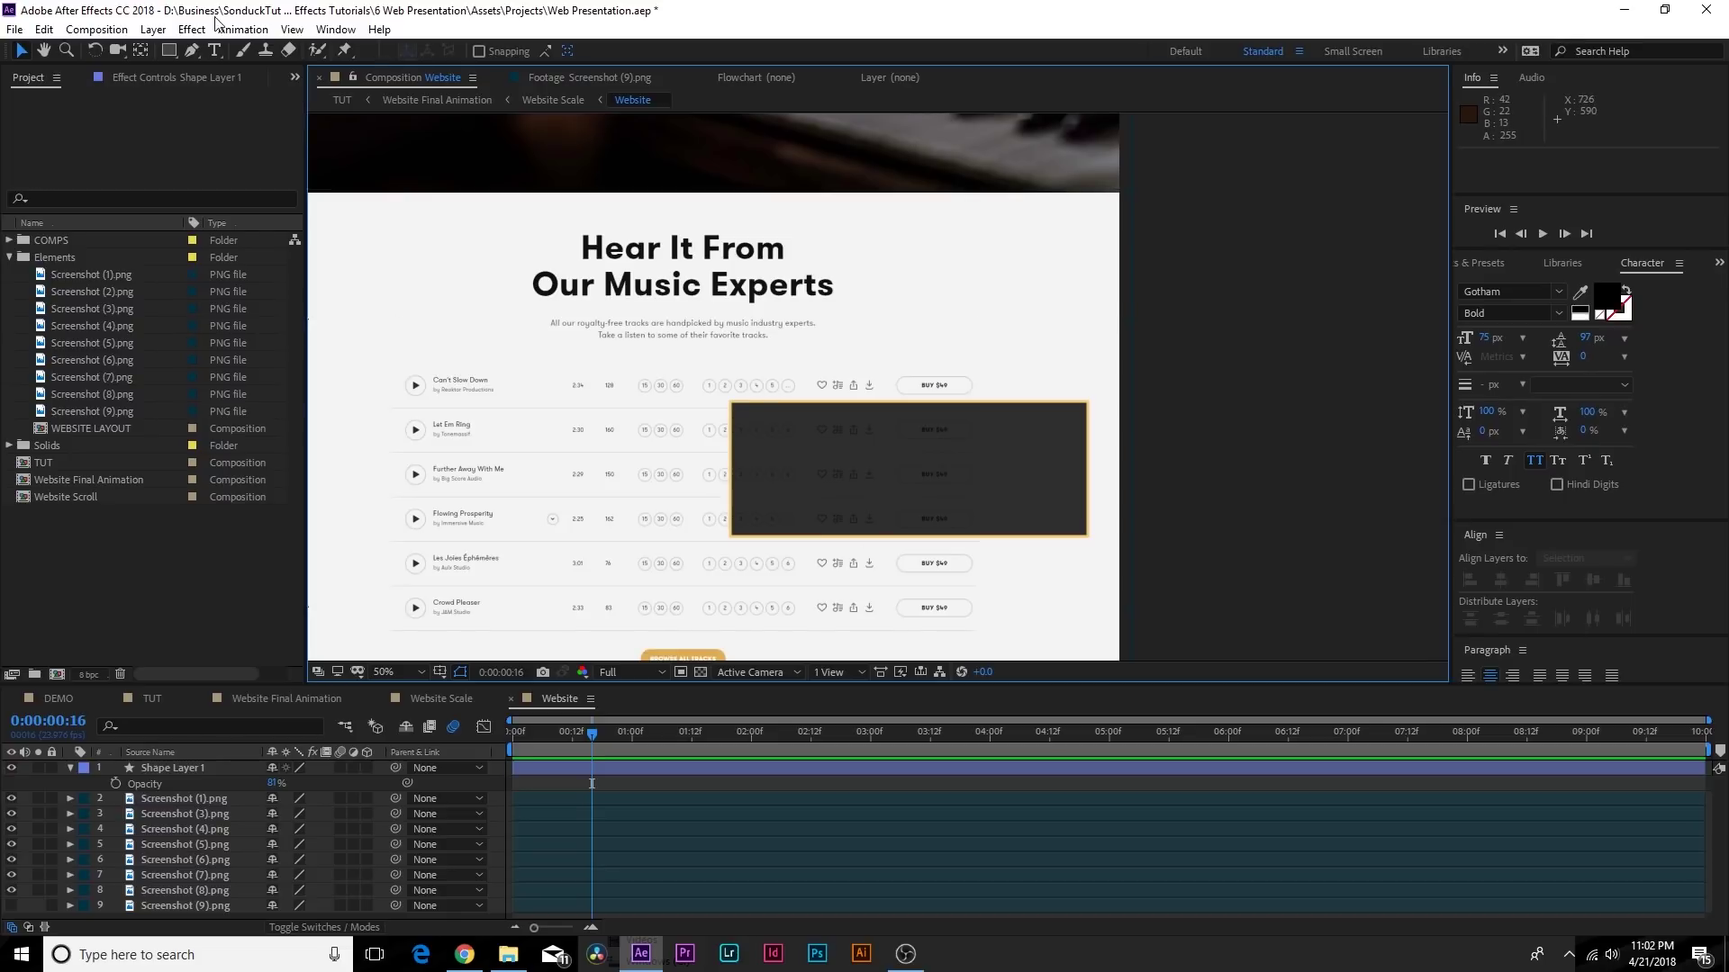
click(215, 49)
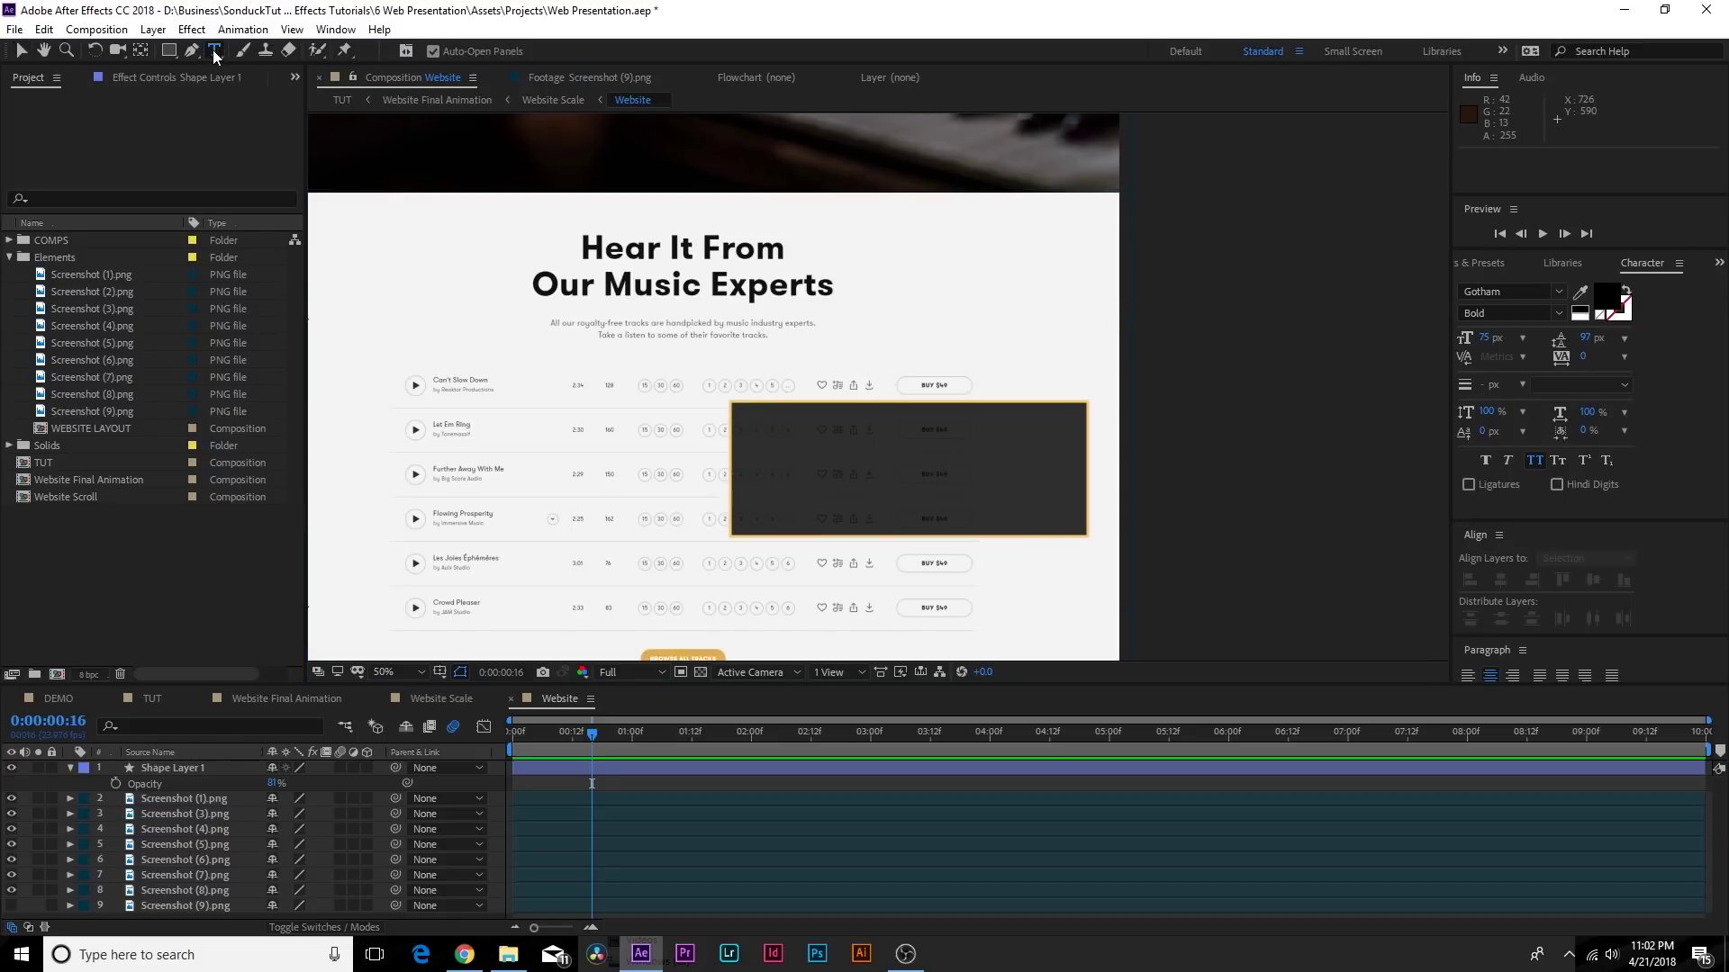
click(1606, 294)
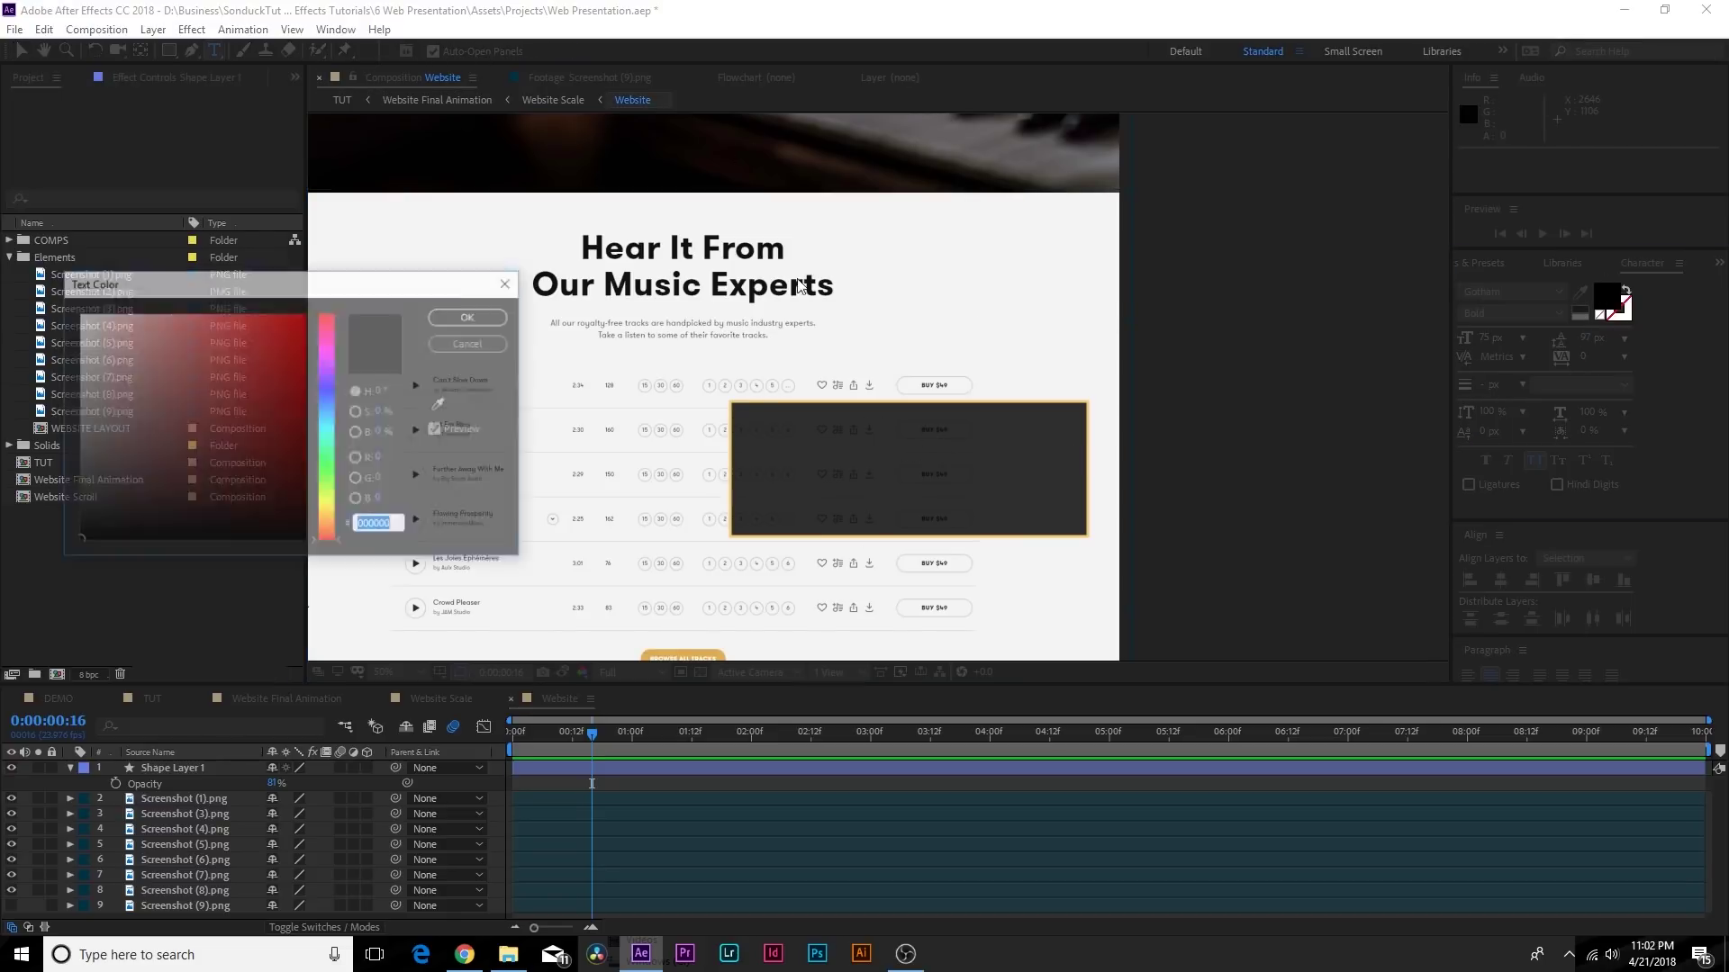
click(164, 358)
drag(163, 358, 78, 313)
click(470, 317)
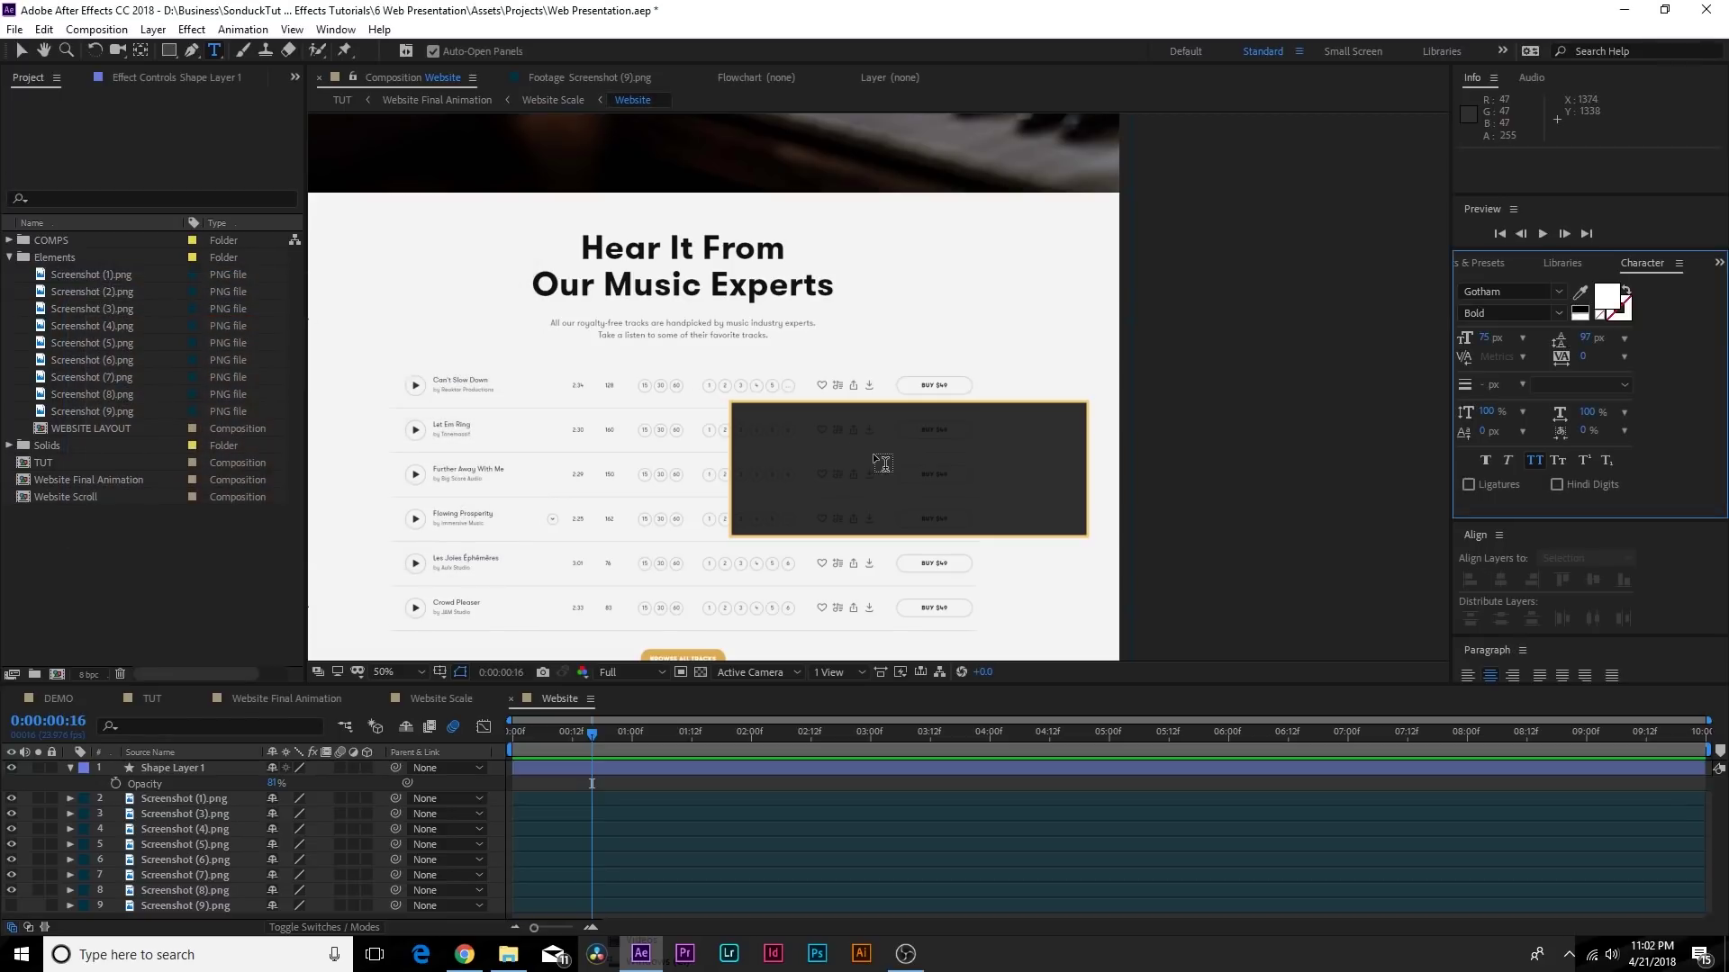
click(771, 429)
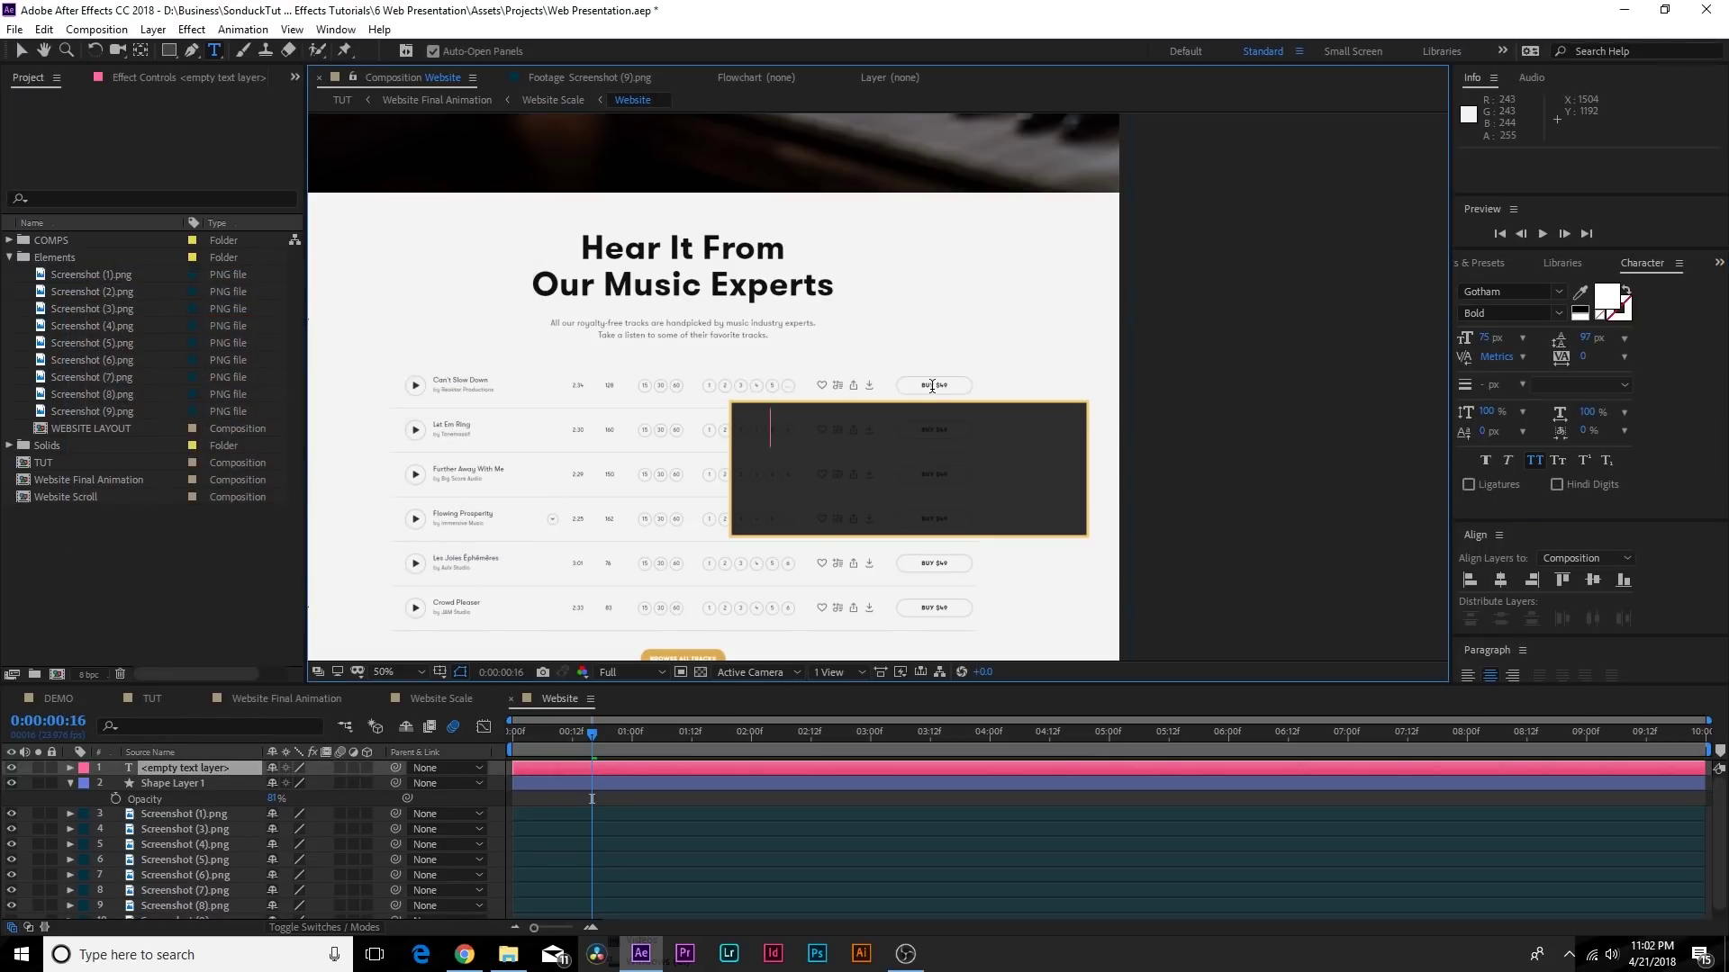
text(Royal)
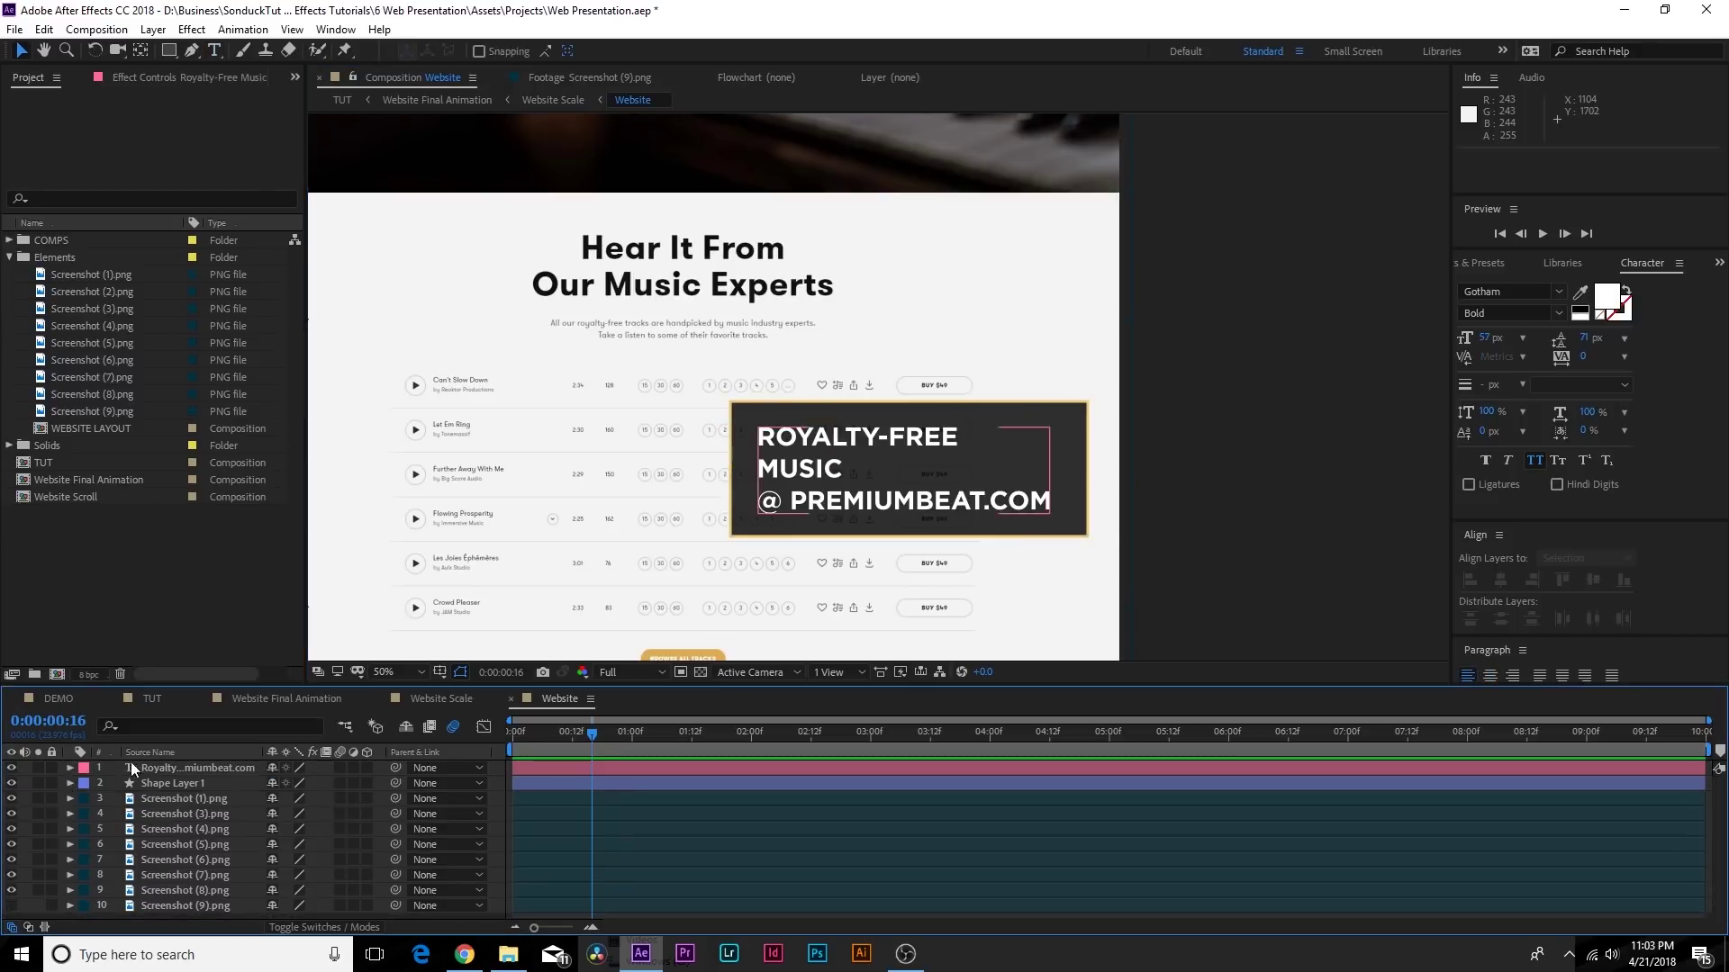
Select the text and rectangle layers together and pre-compose them (Ctrl+Shift+C)
click(158, 771)
shift+click(154, 781)
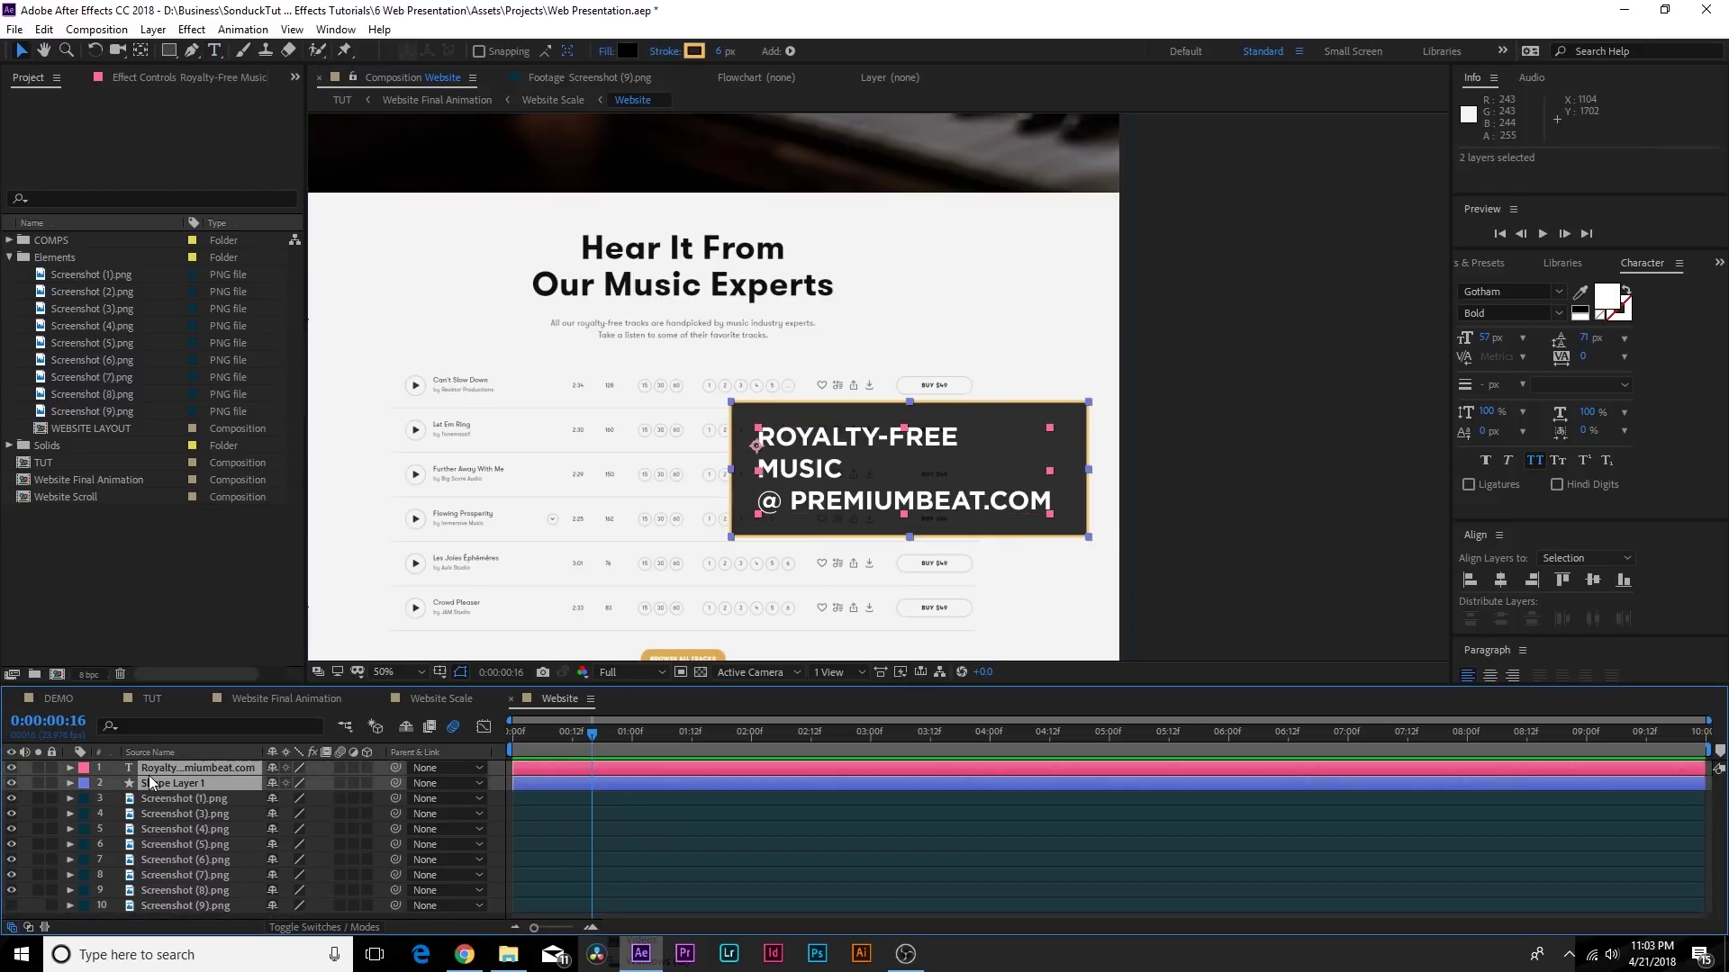
key(ctrl+shift+c)
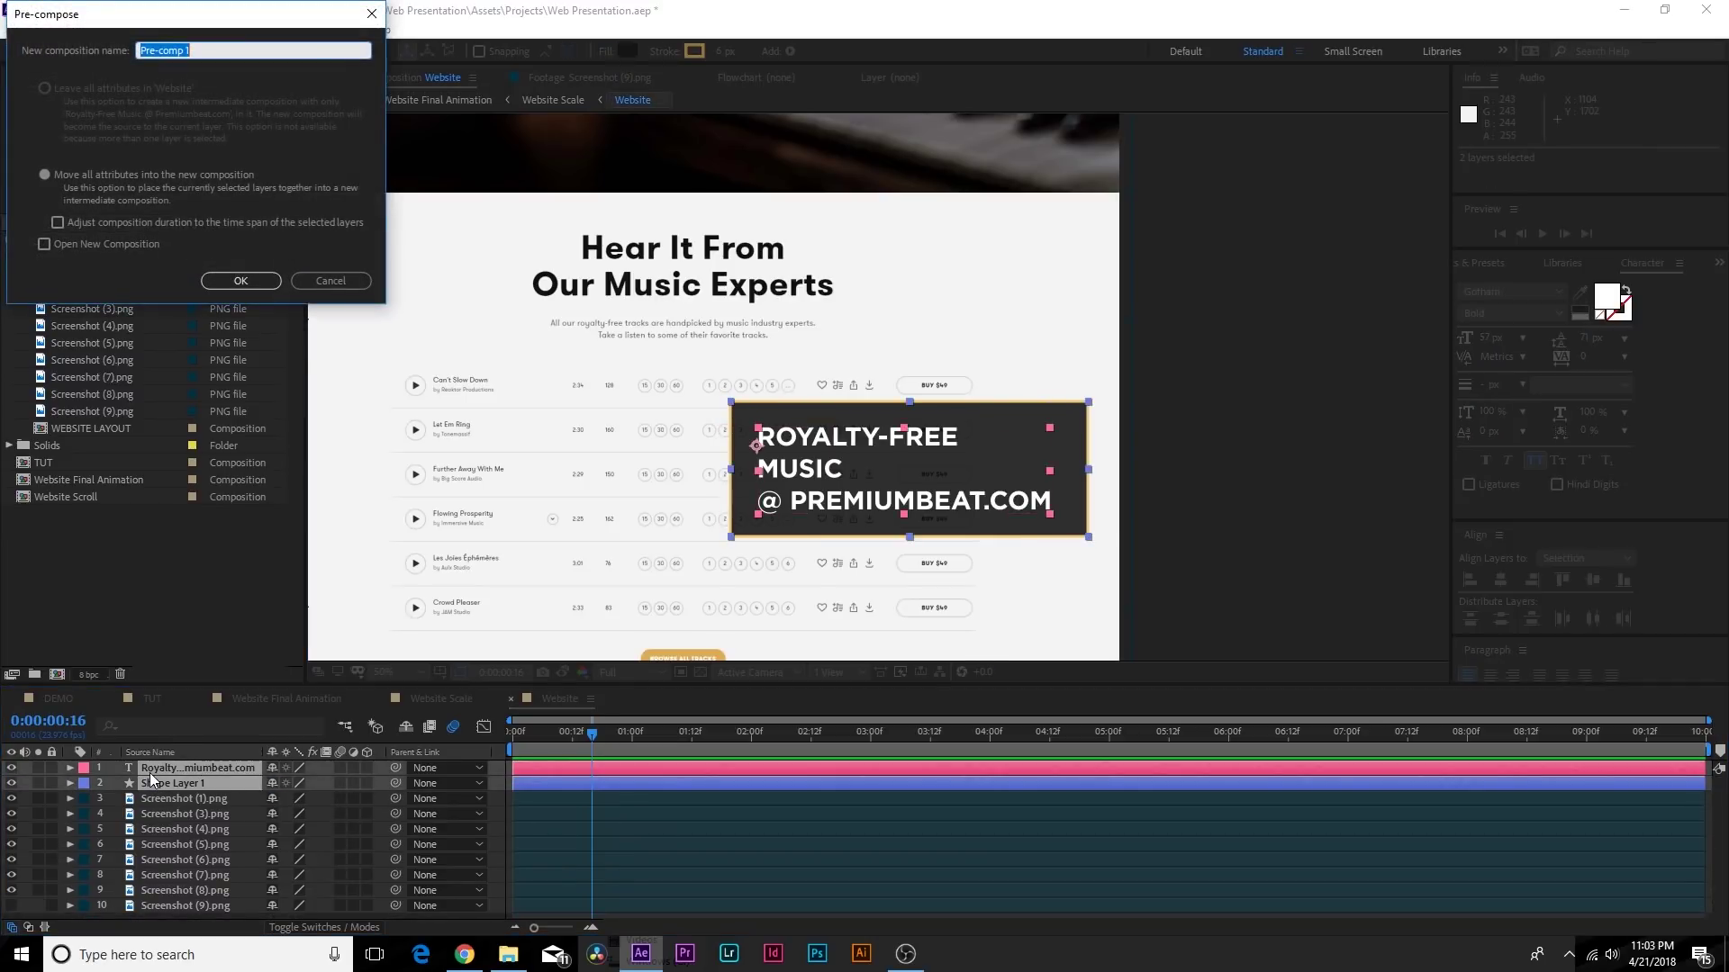
Name the precomp Callout Tab, place it over the track list, then return to TUT's start
text(Callout Tab)
key(Return)
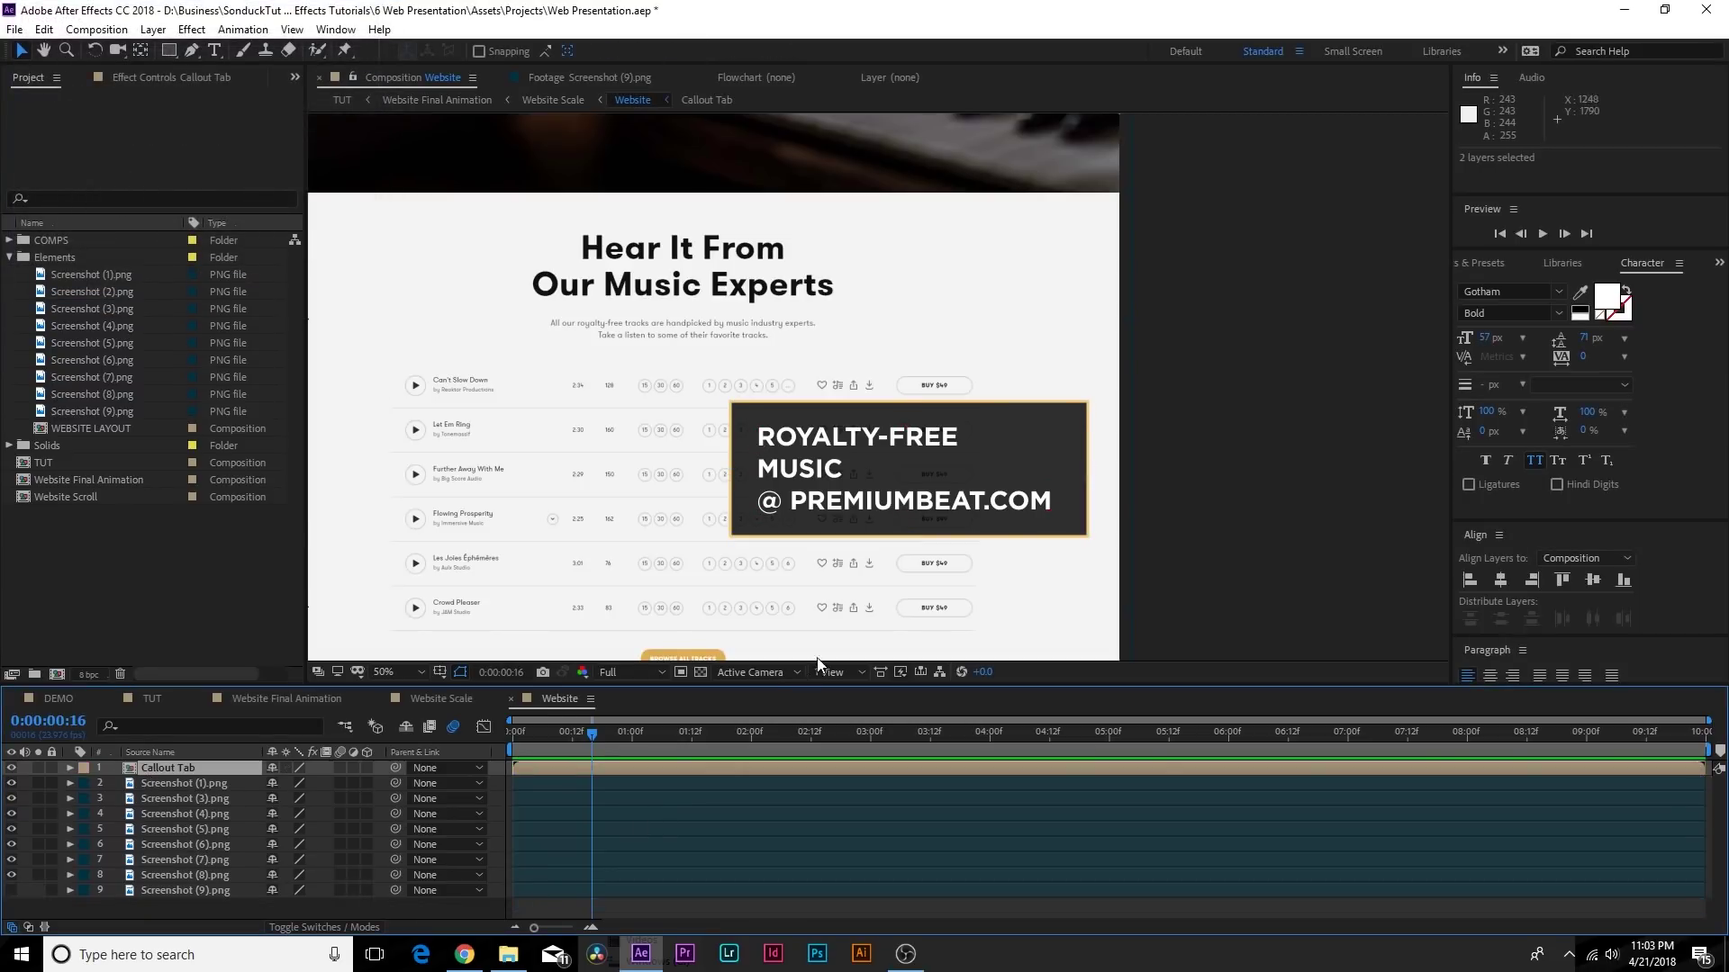
drag(756, 531, 662, 492)
drag(880, 251, 907, 326)
click(140, 698)
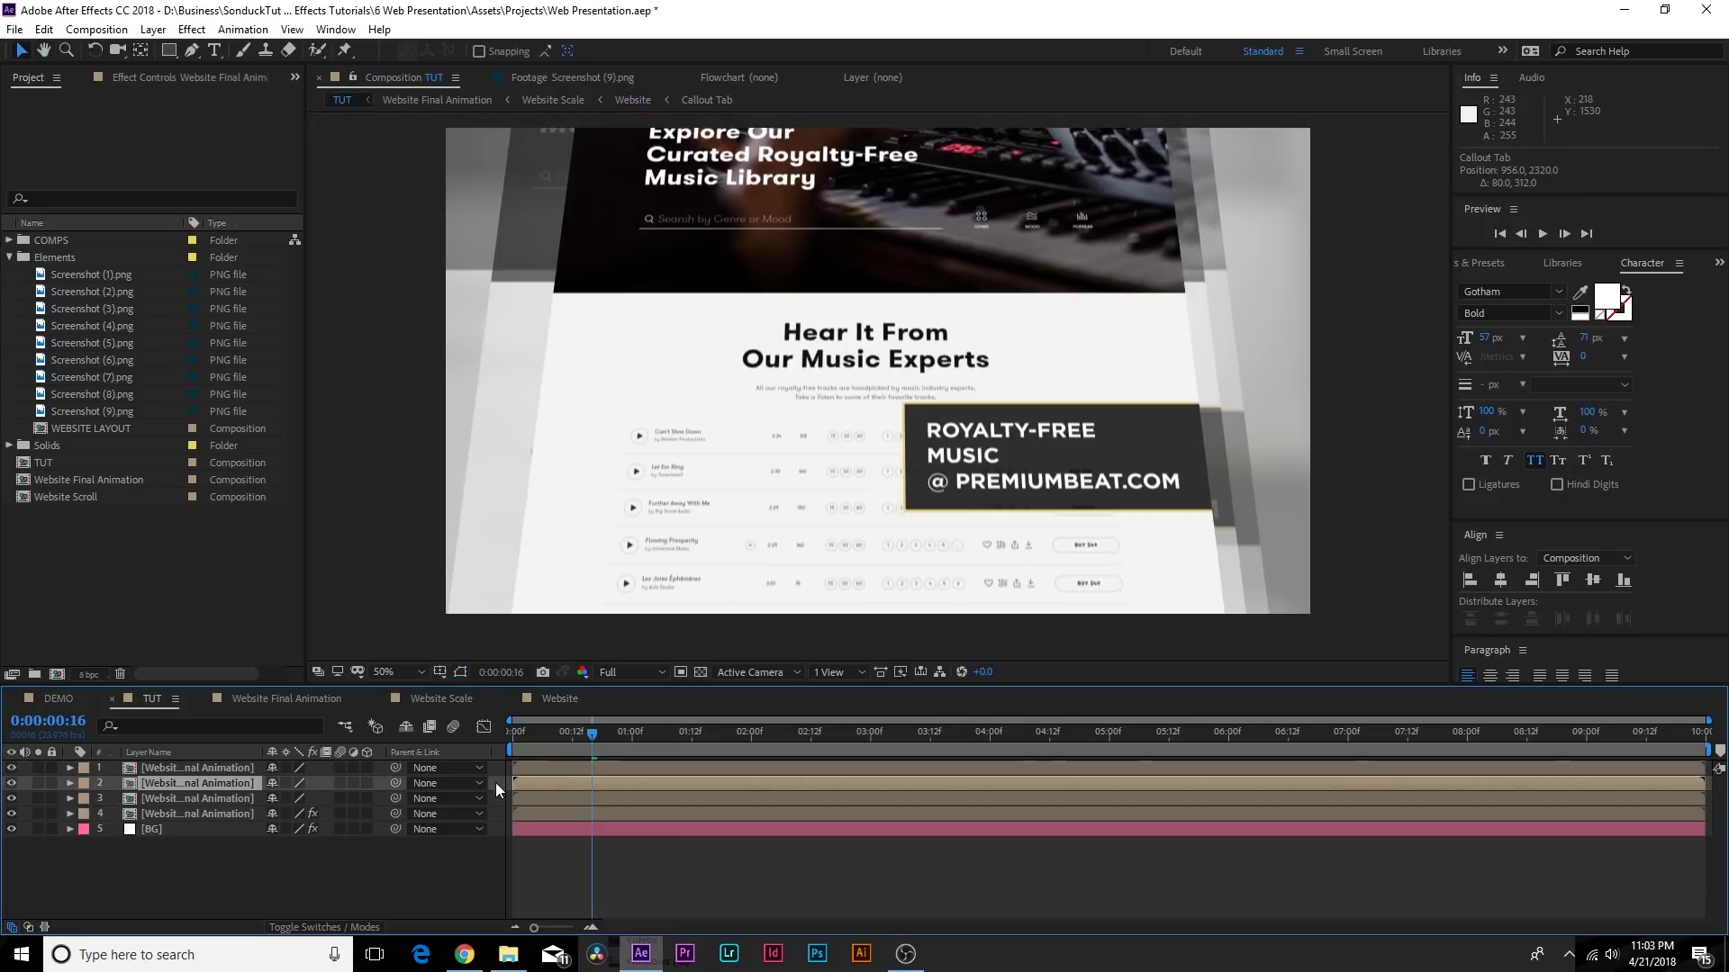
drag(537, 724, 1149, 760)
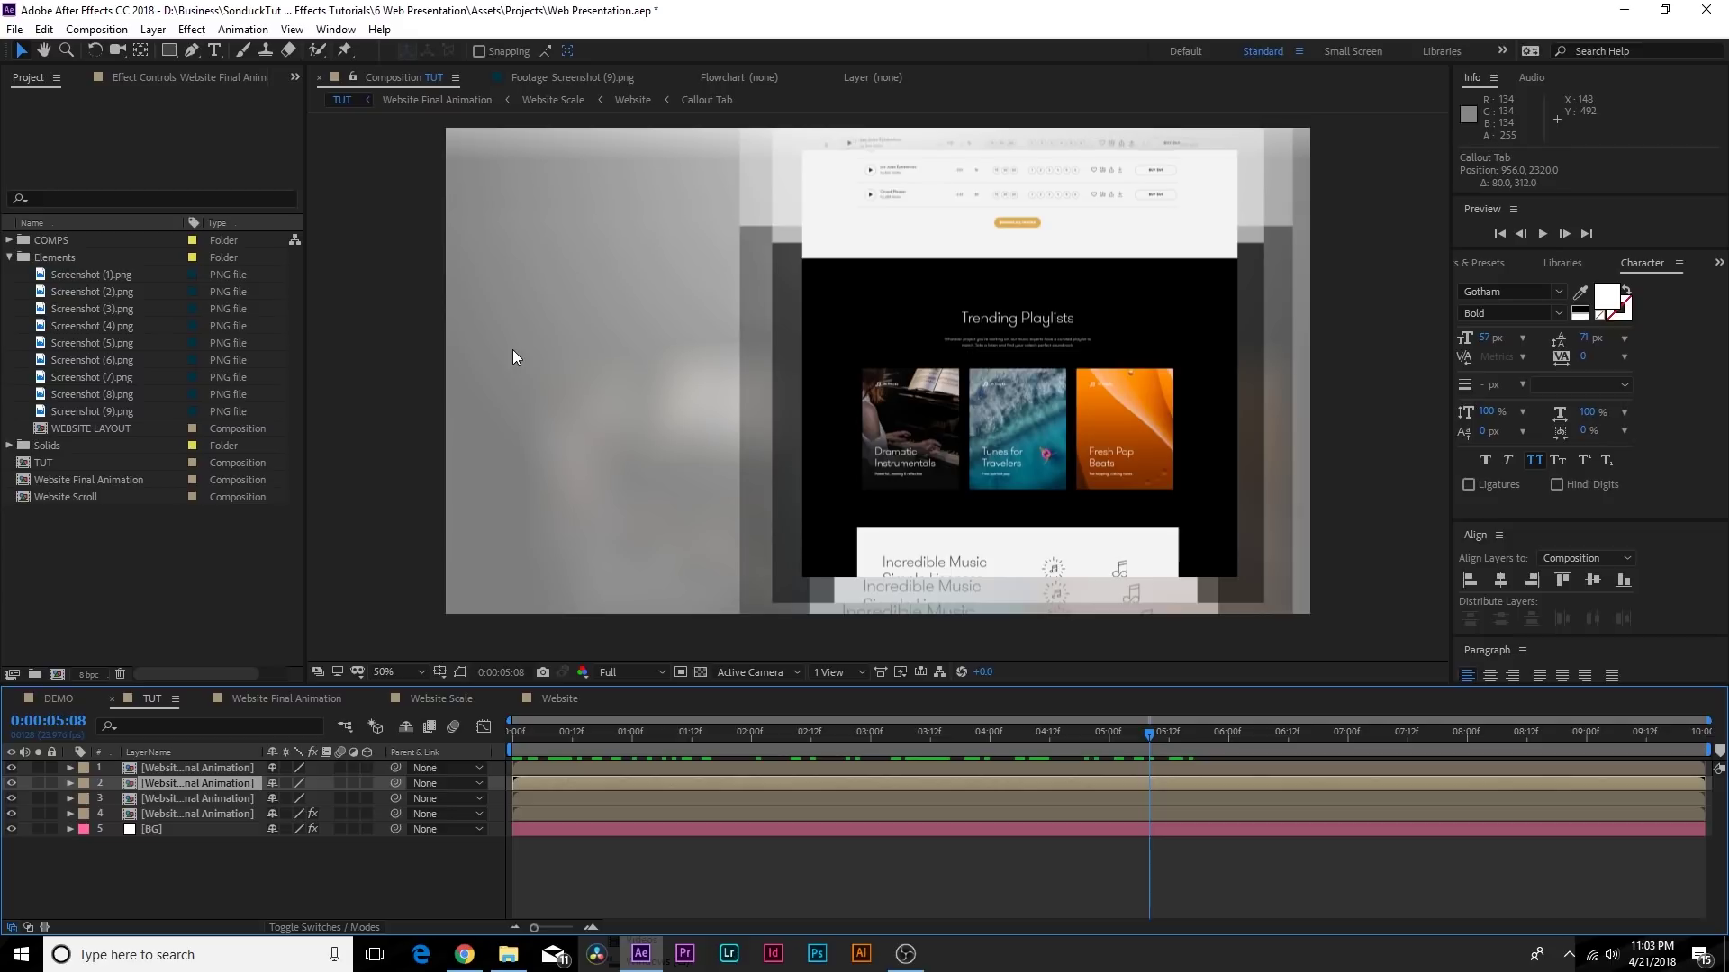
Draw a bent callout line path with no fill and a solid stroke
click(190, 51)
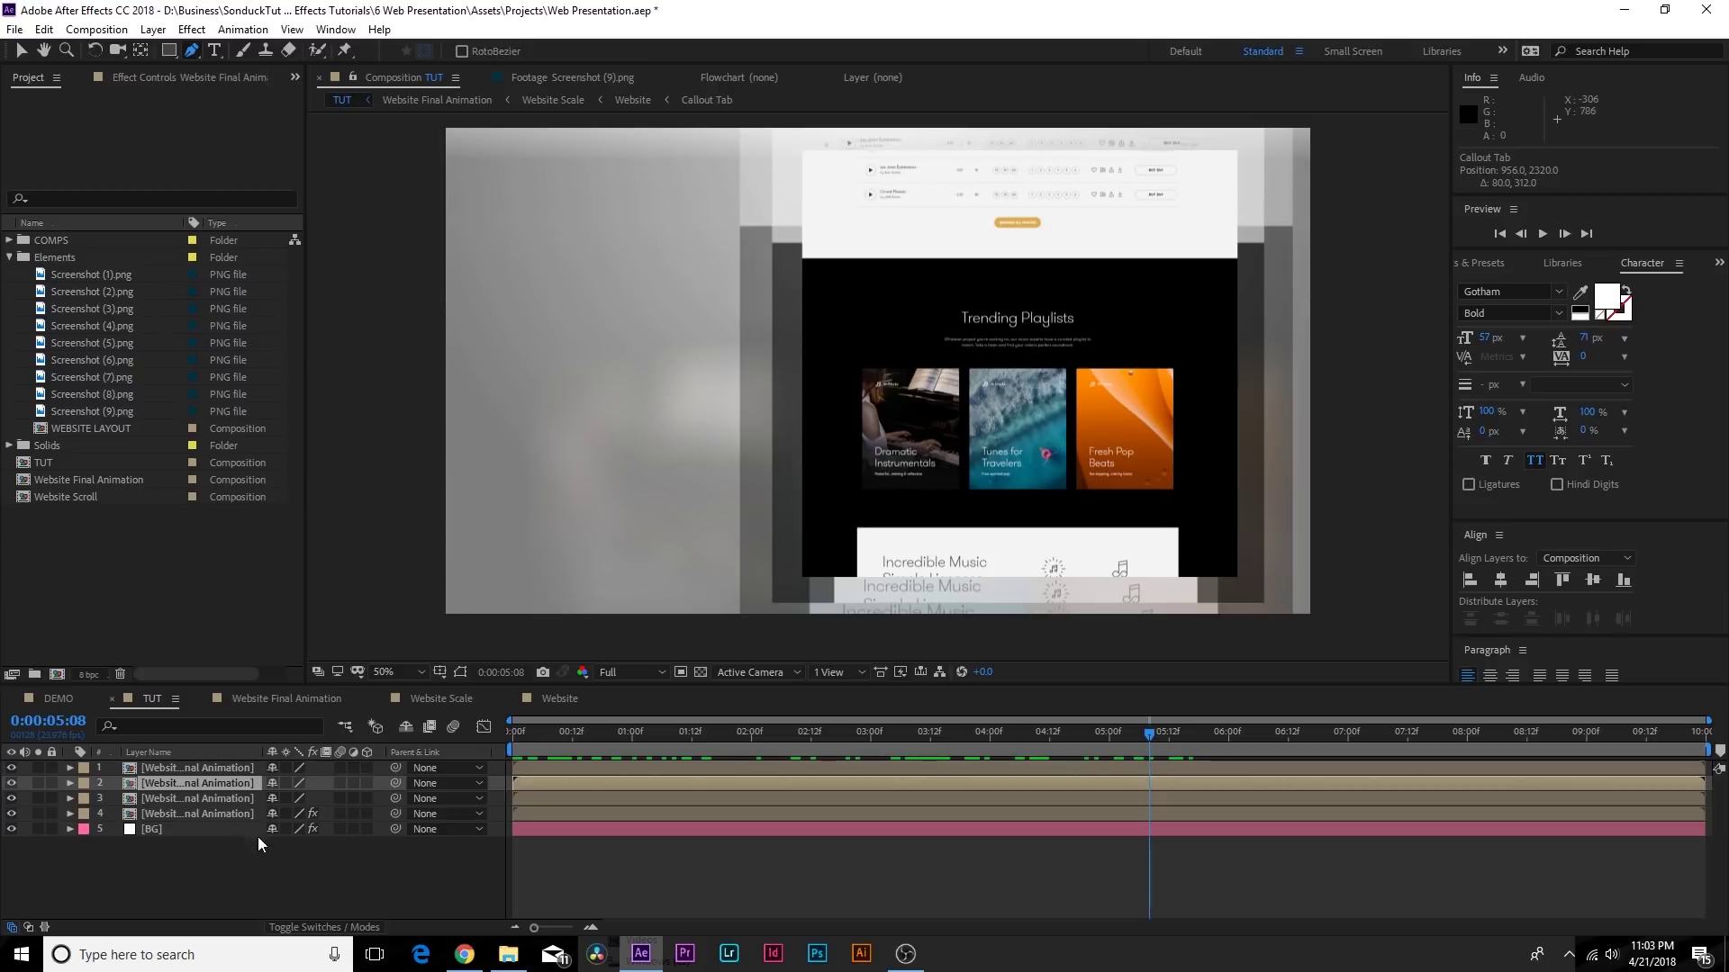
click(270, 882)
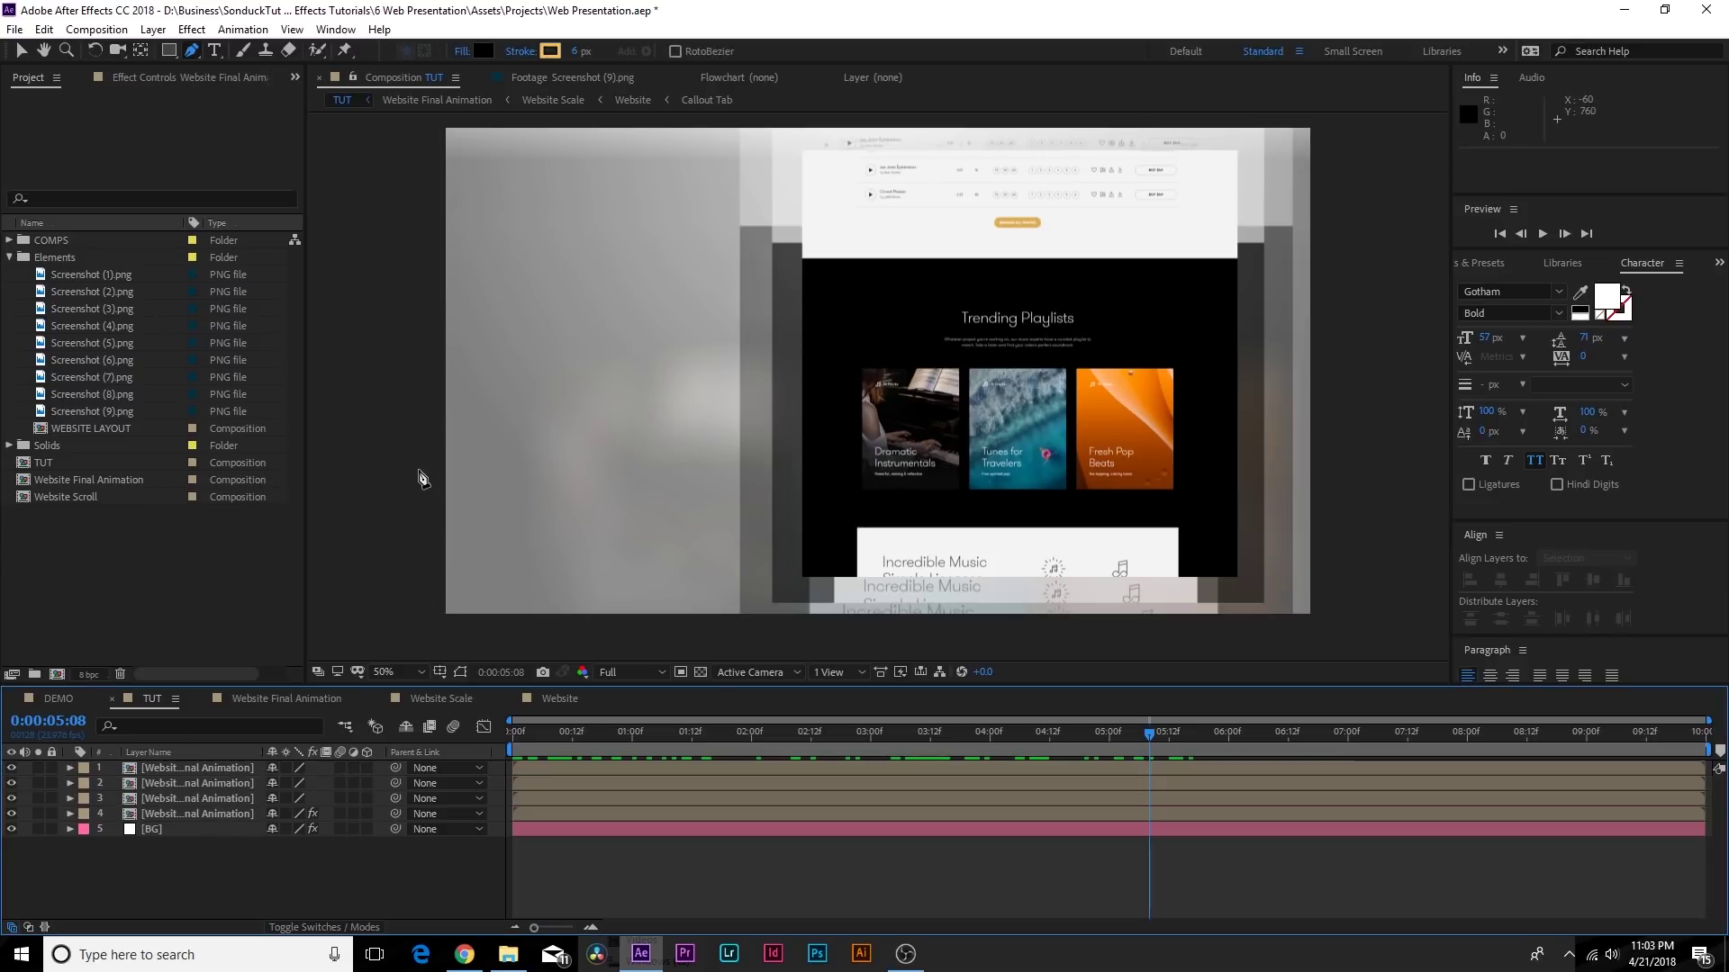
click(493, 421)
drag(475, 438, 477, 434)
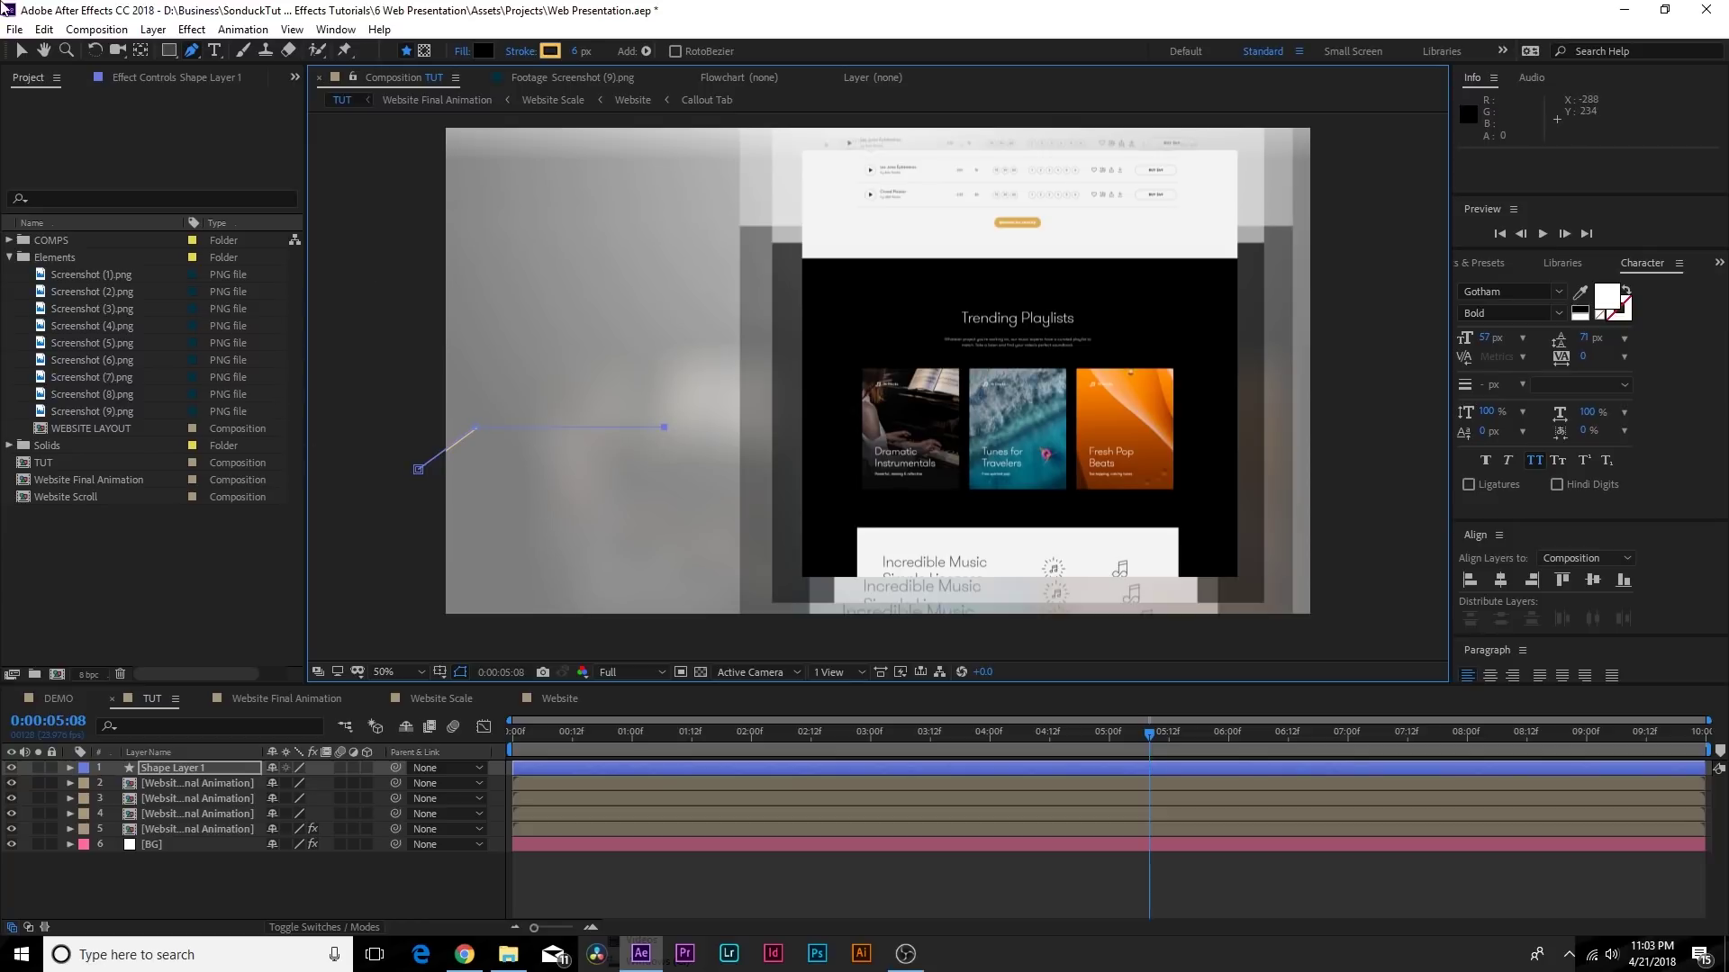
click(22, 52)
click(606, 50)
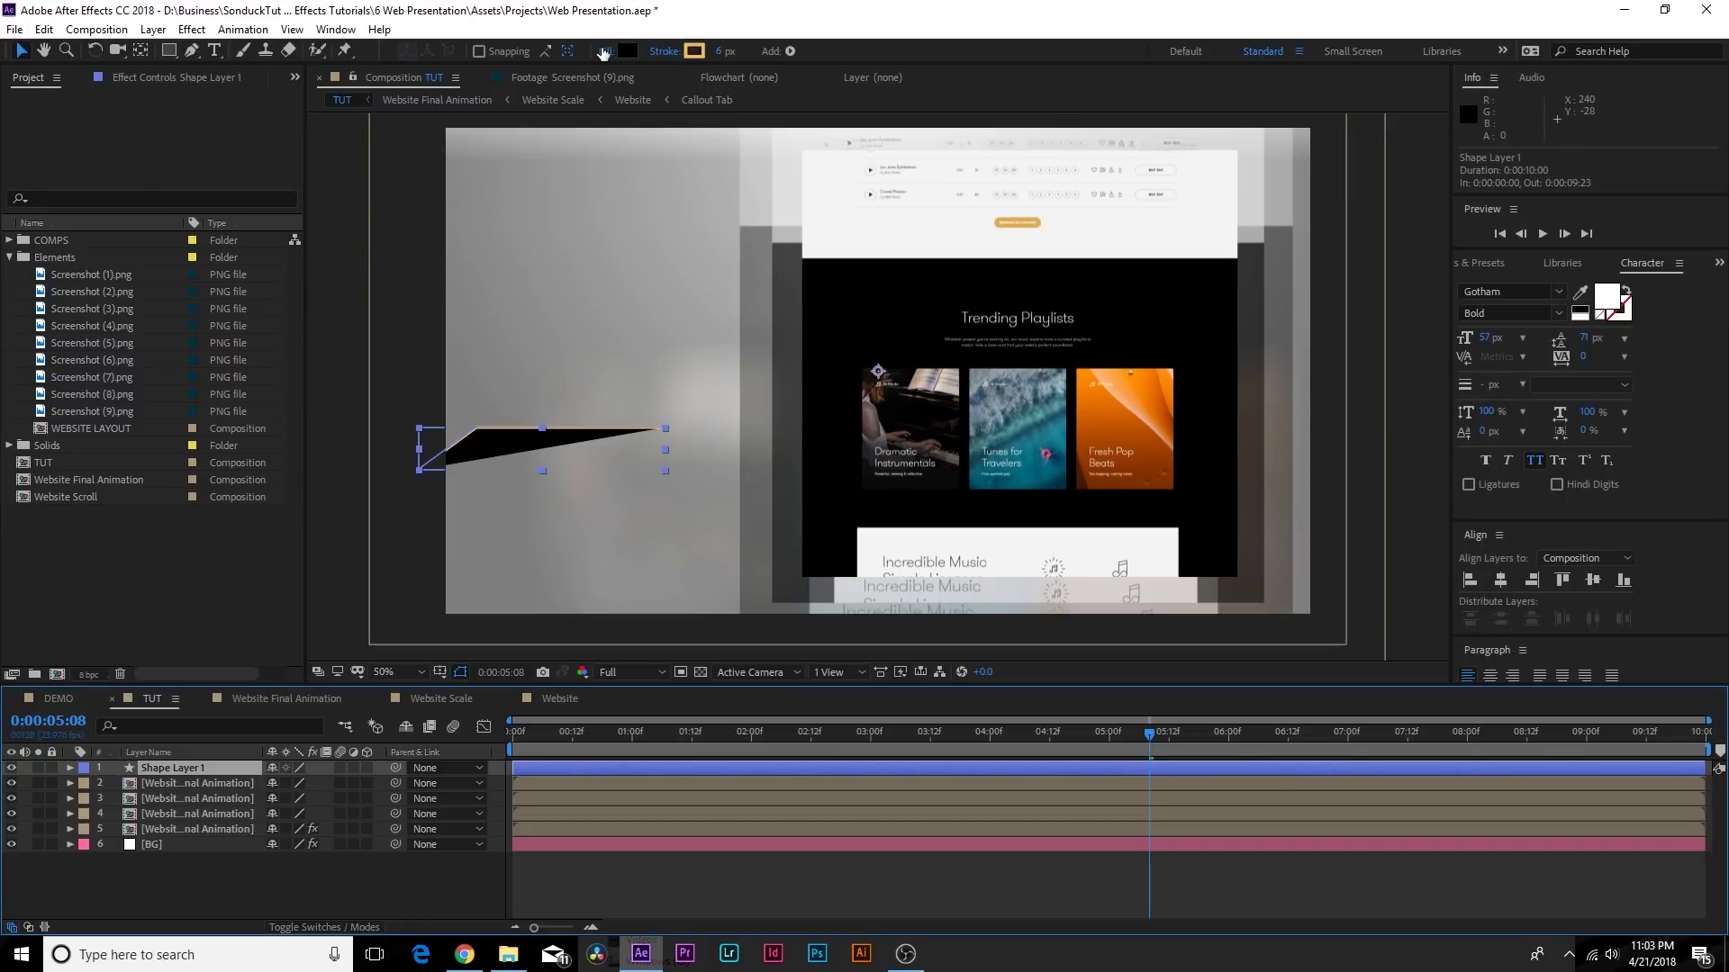
click(467, 289)
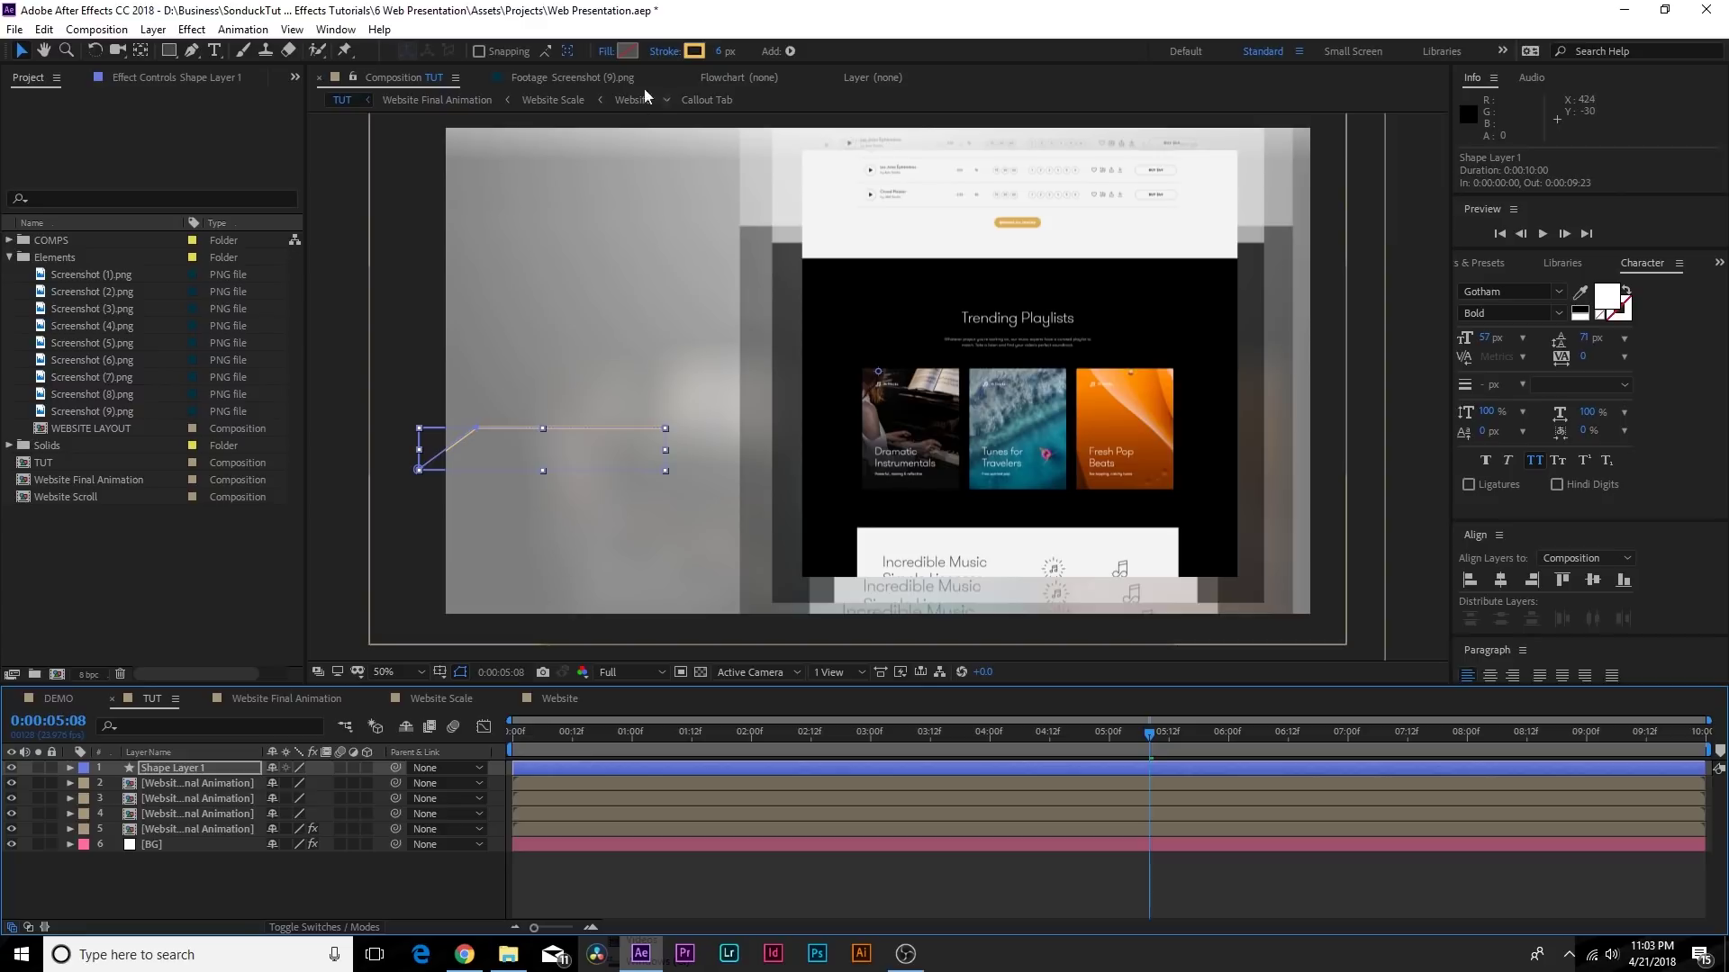
click(663, 51)
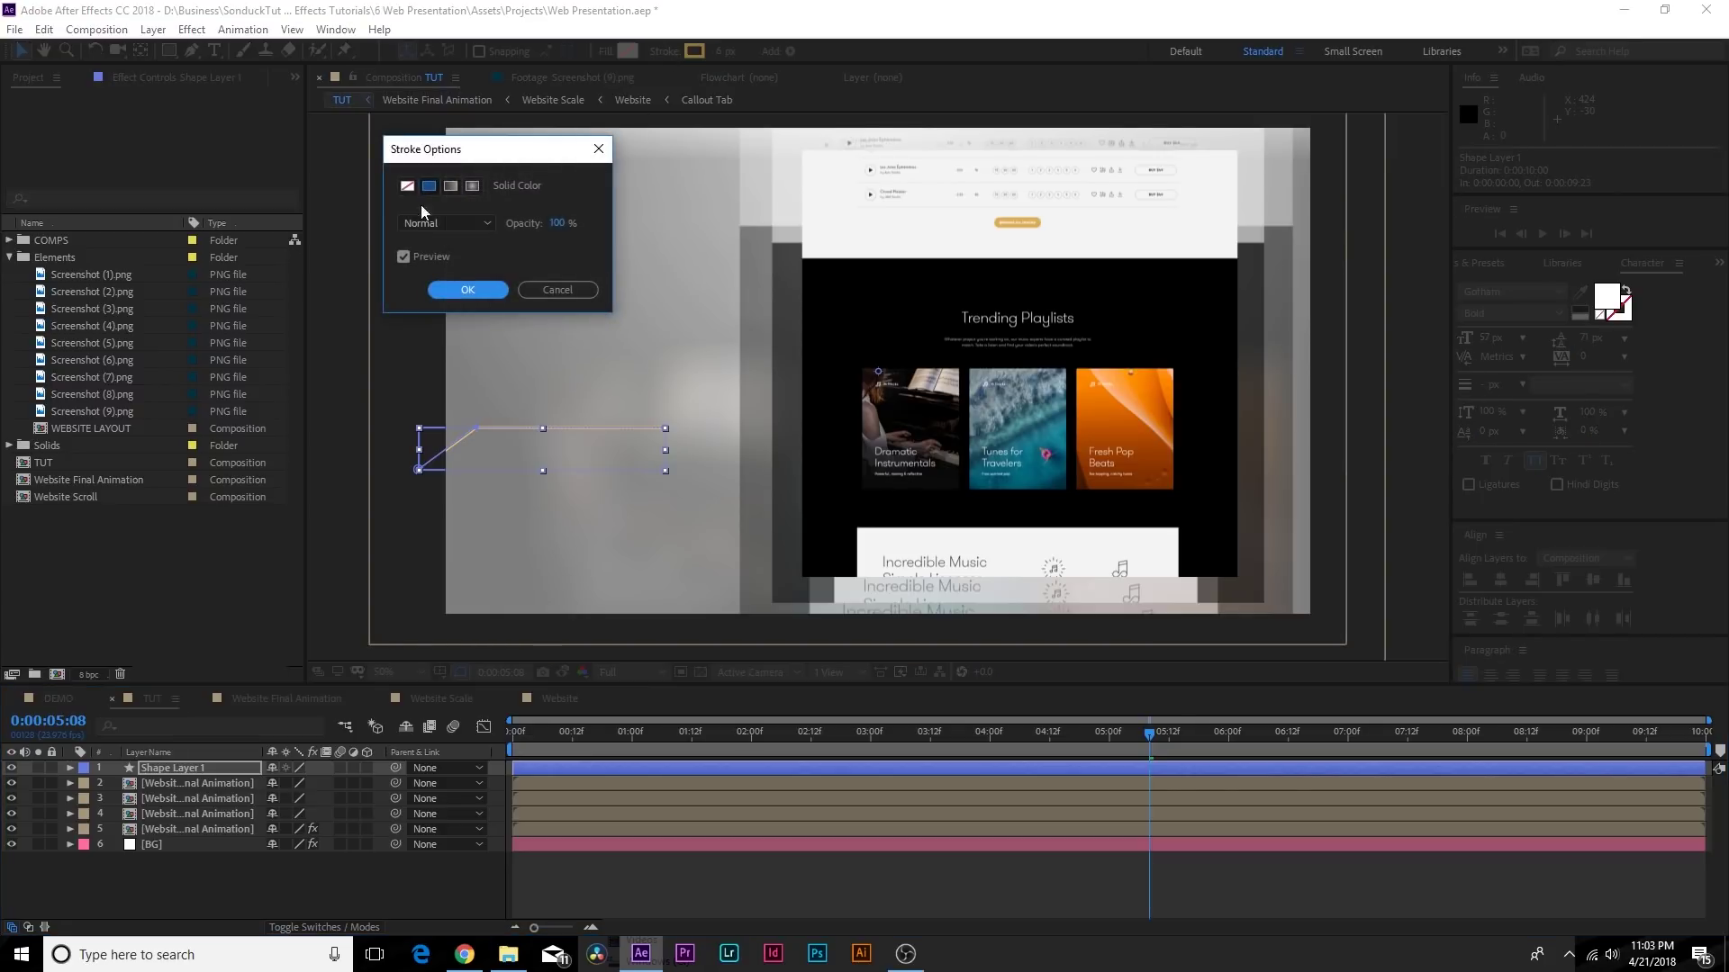
click(457, 287)
click(259, 847)
scroll(450, 400, up, 2)
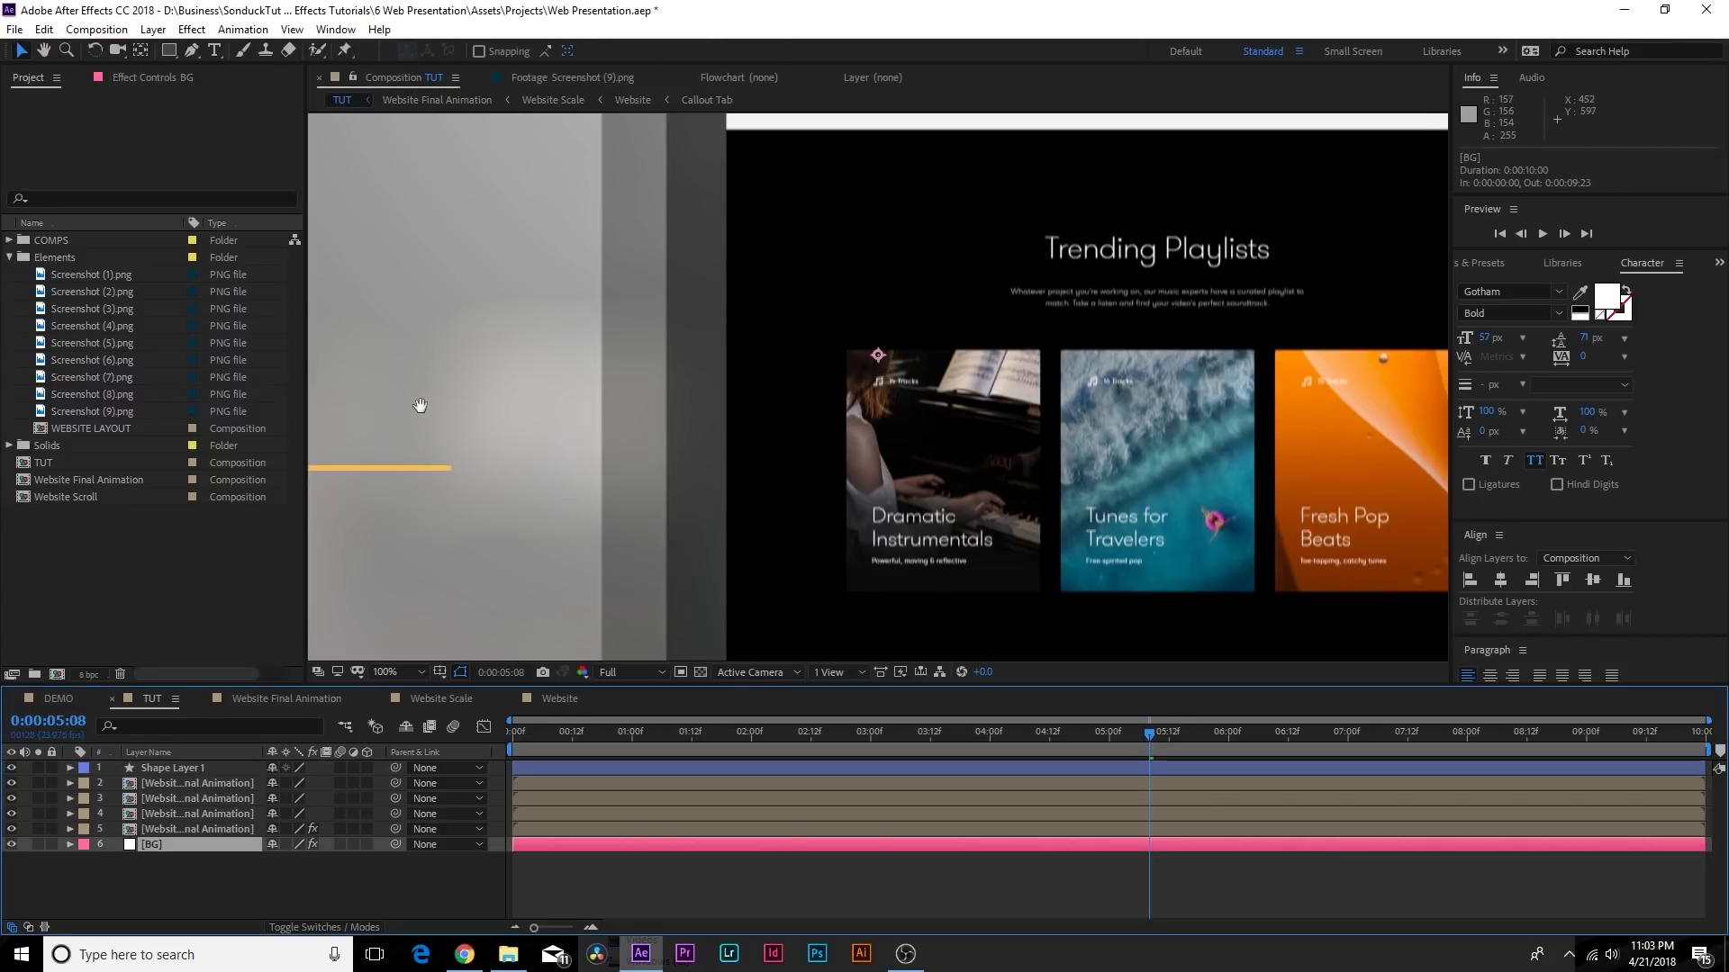
scroll(868, 316, up, 2)
Add a black VISIT US text layer above the callout line
click(218, 49)
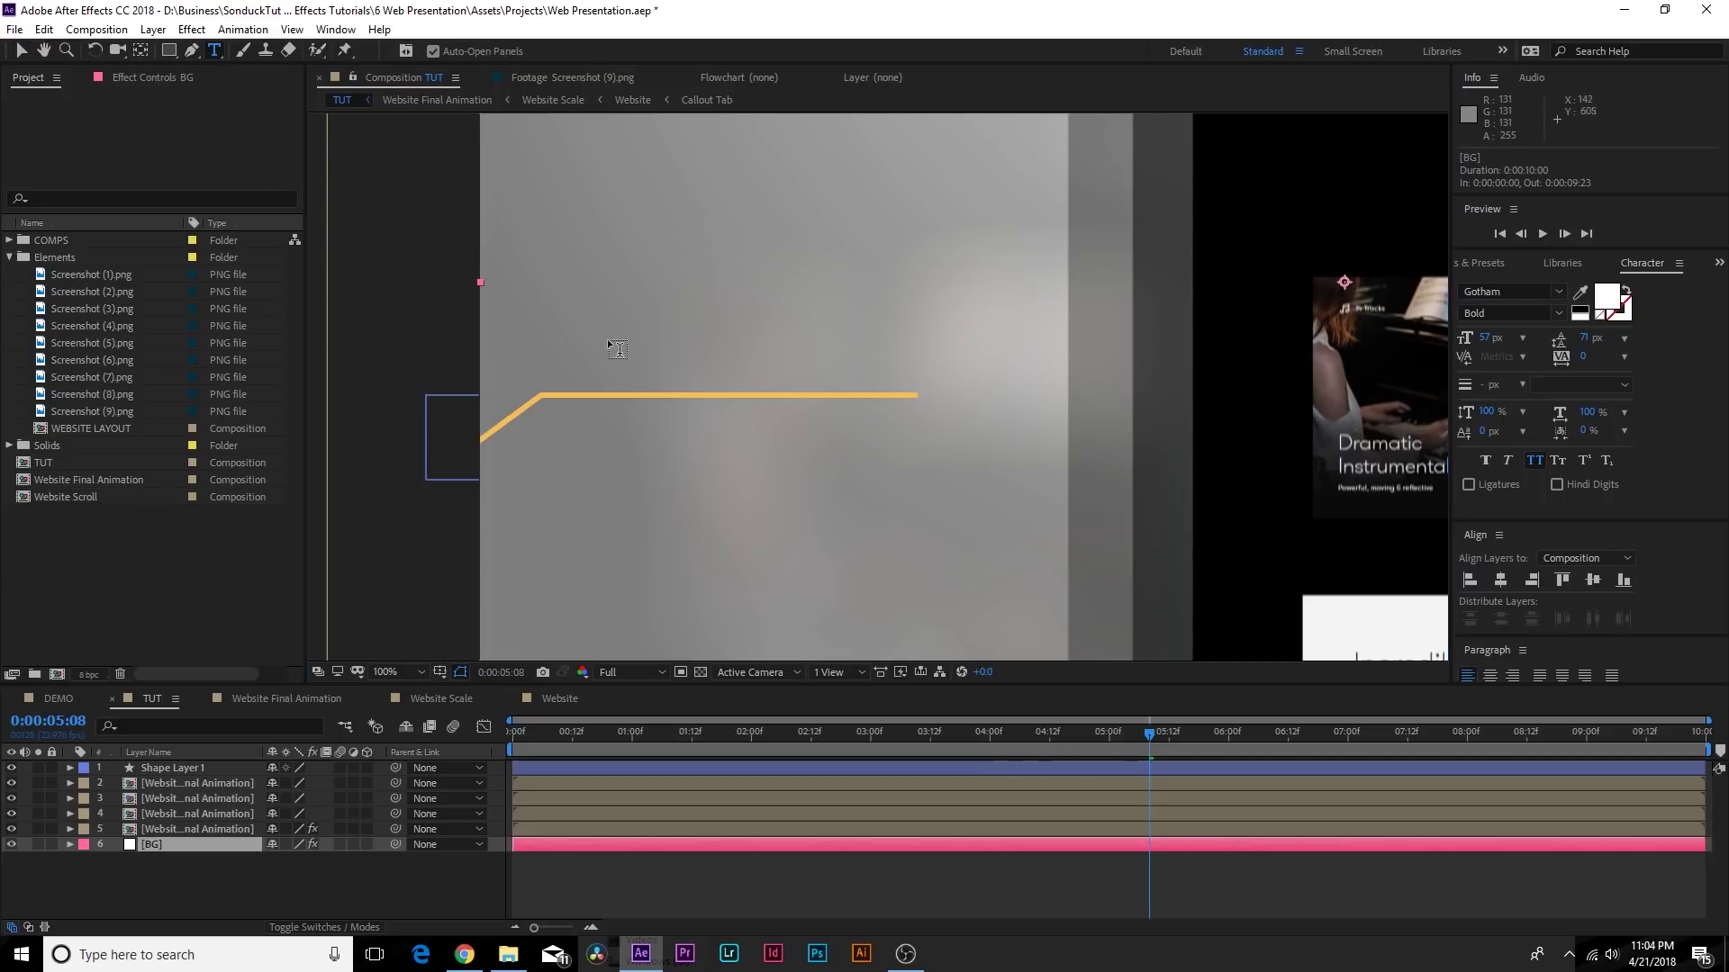
click(580, 364)
text(VISIT US)
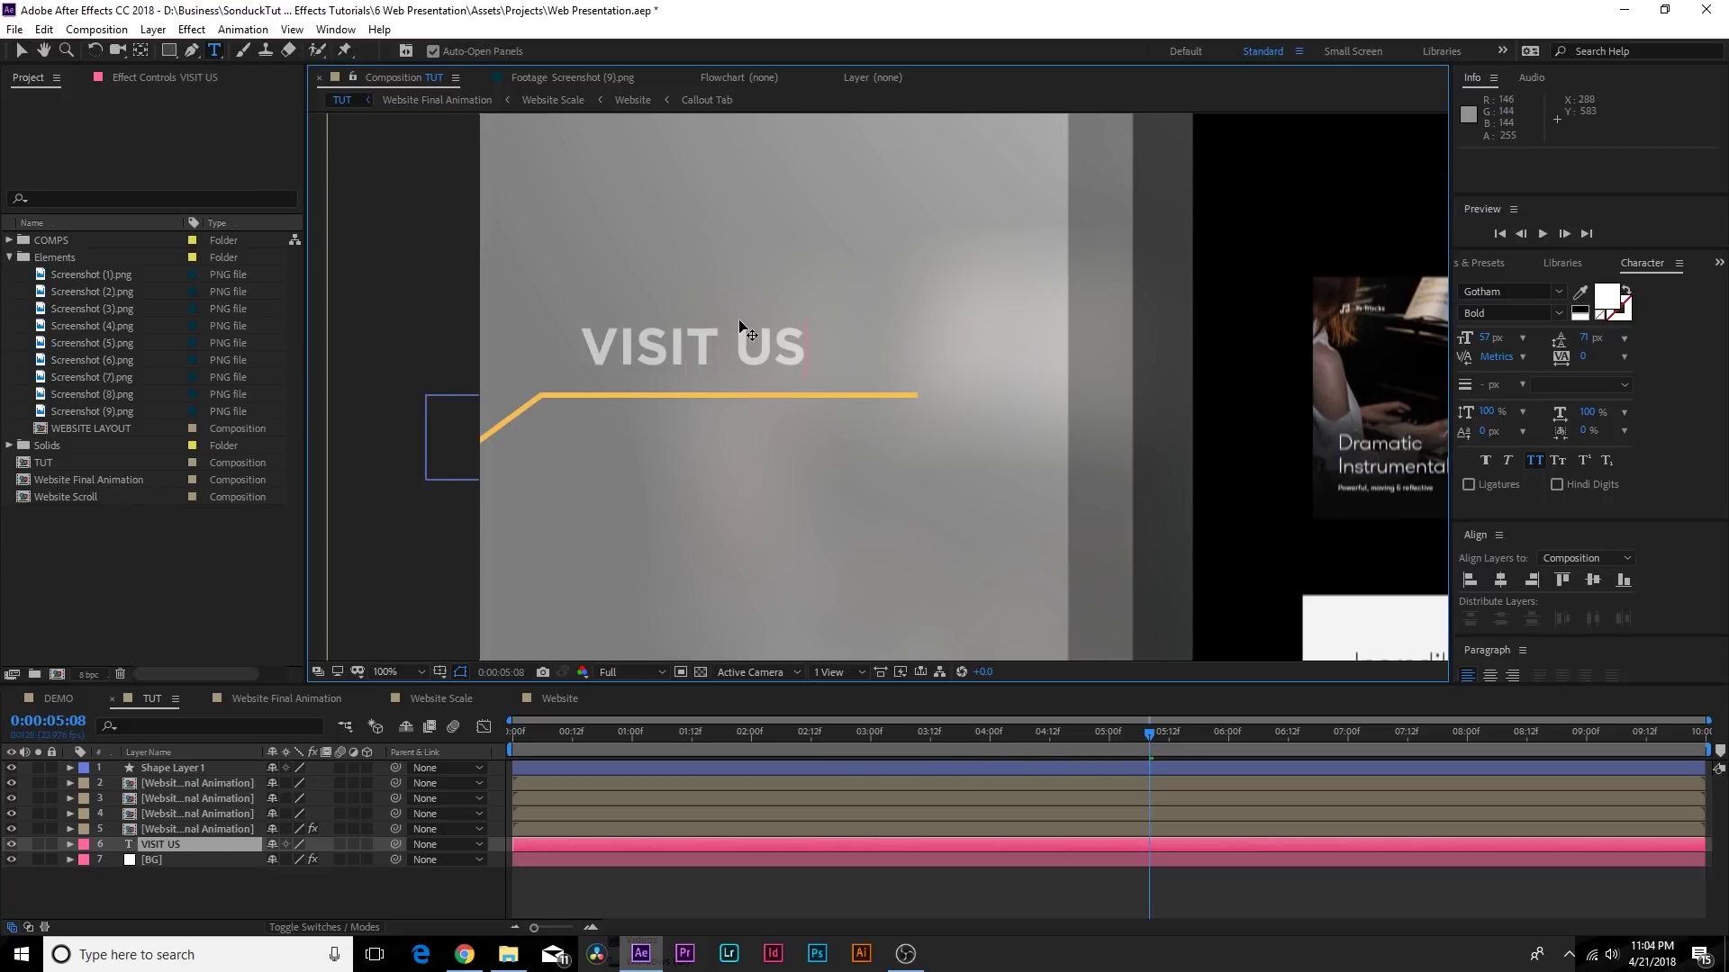
key(Escape)
click(1606, 295)
click(151, 445)
drag(151, 444, 151, 540)
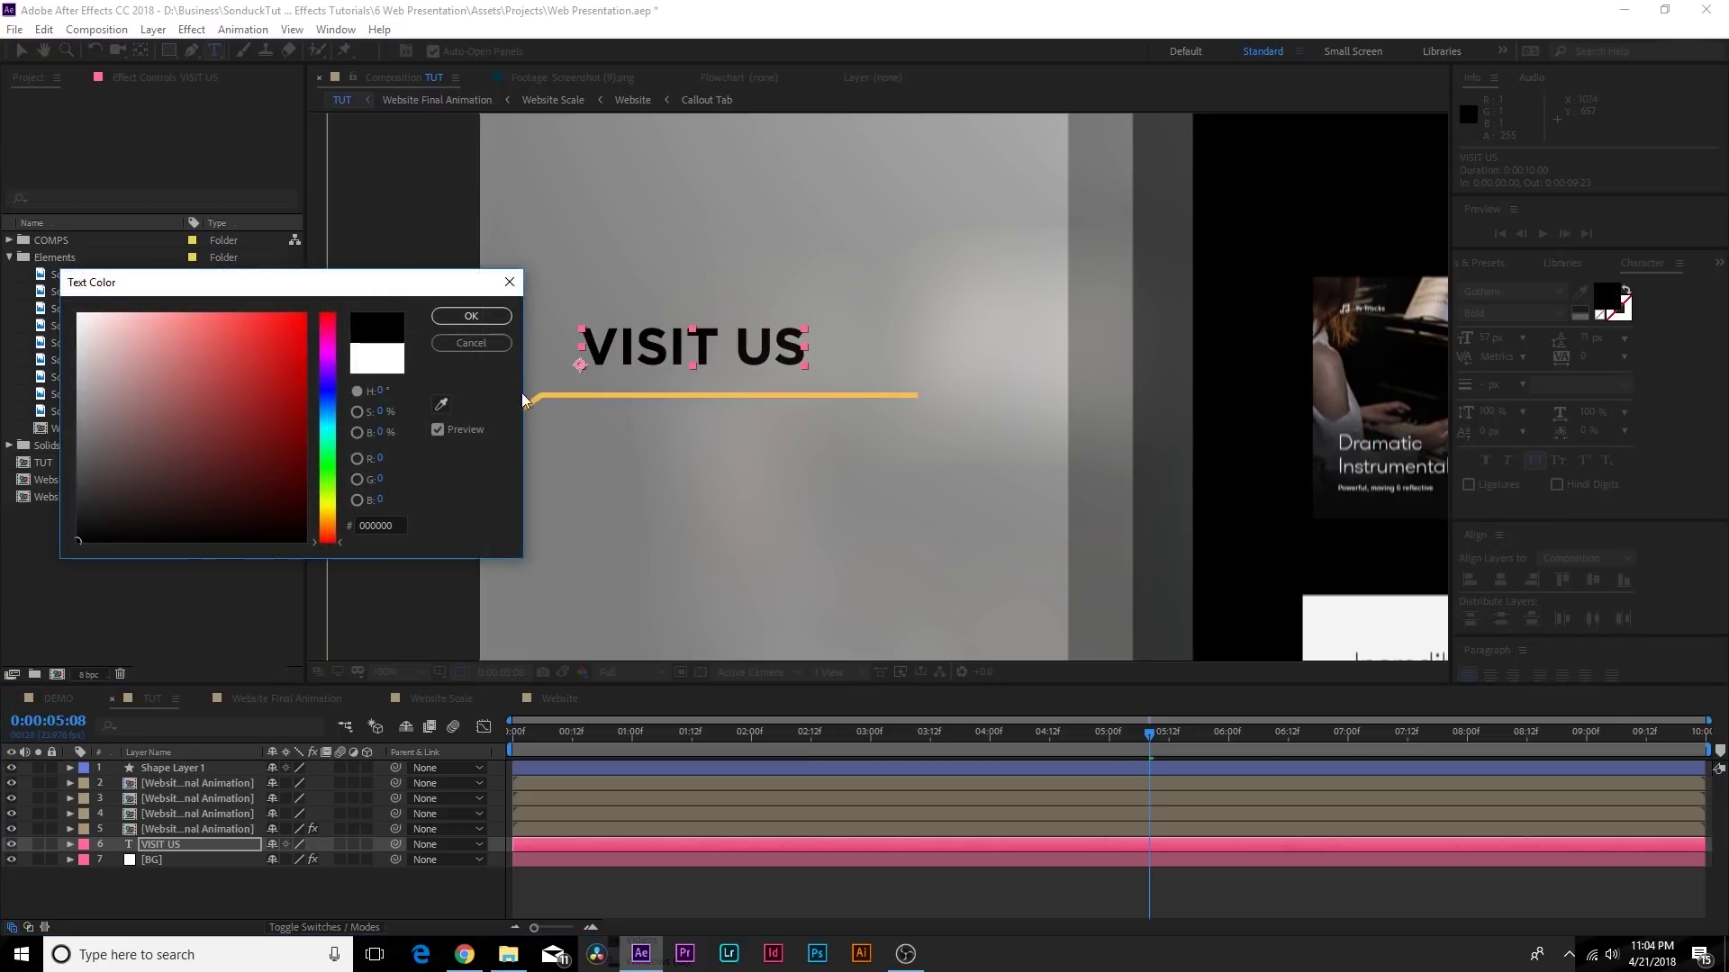
click(471, 315)
Set the callout line's stroke colour to black, hex 000000
click(166, 771)
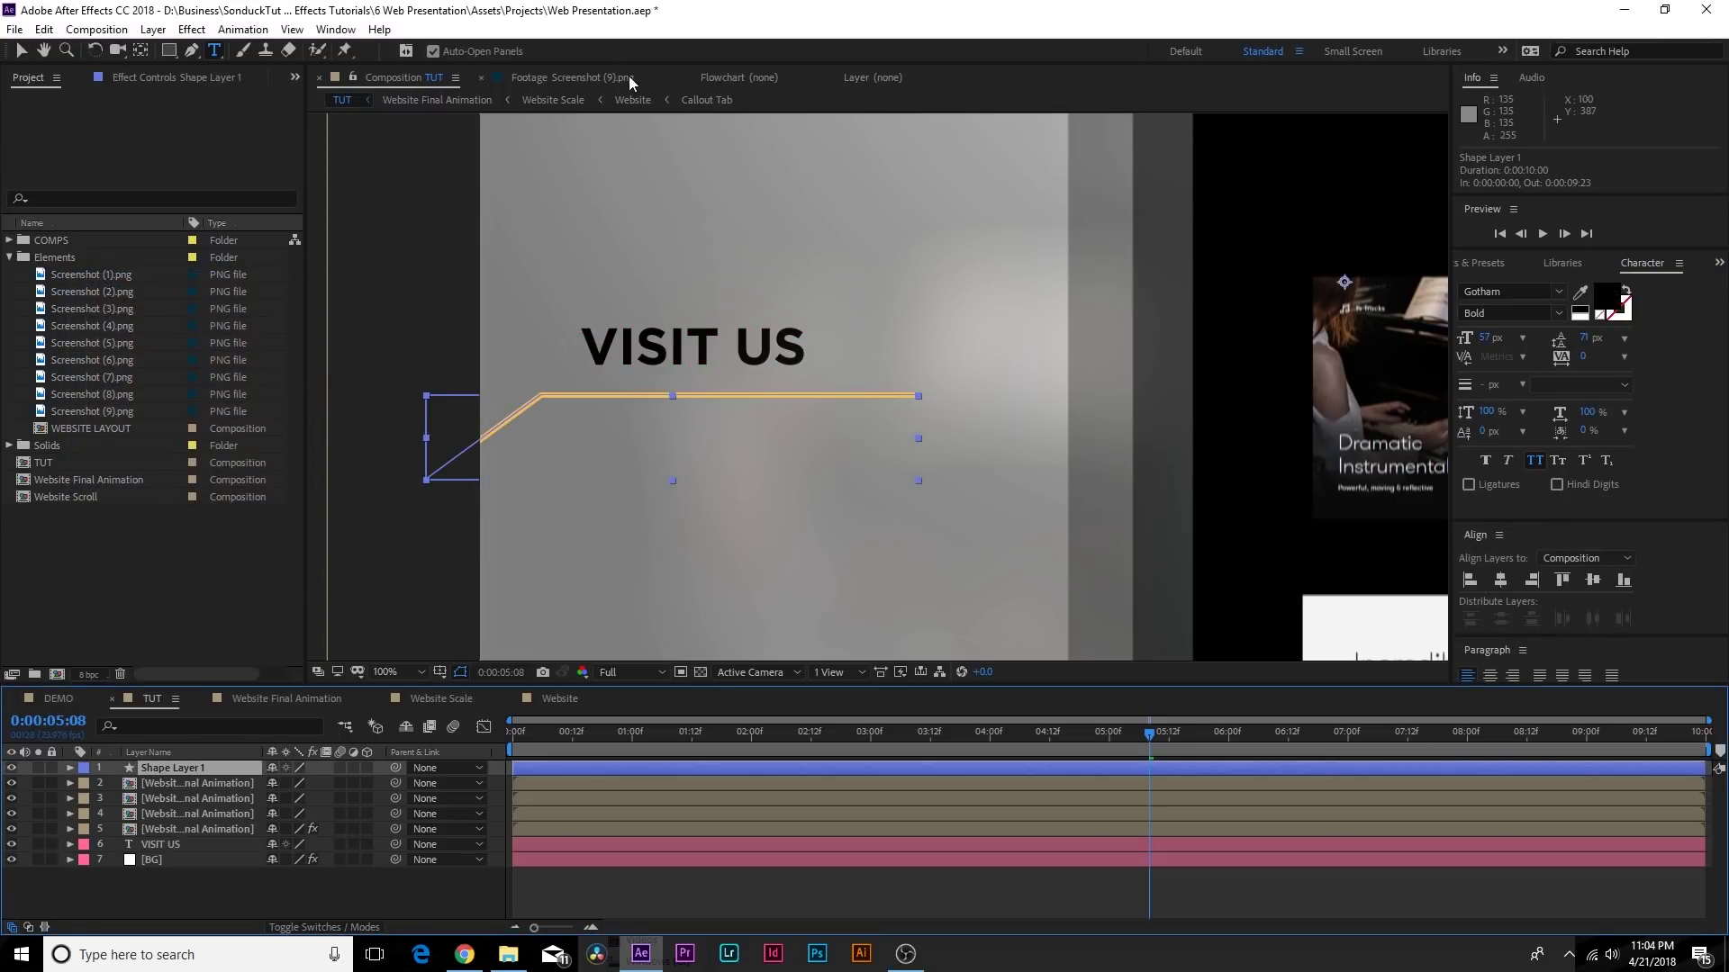
key(v)
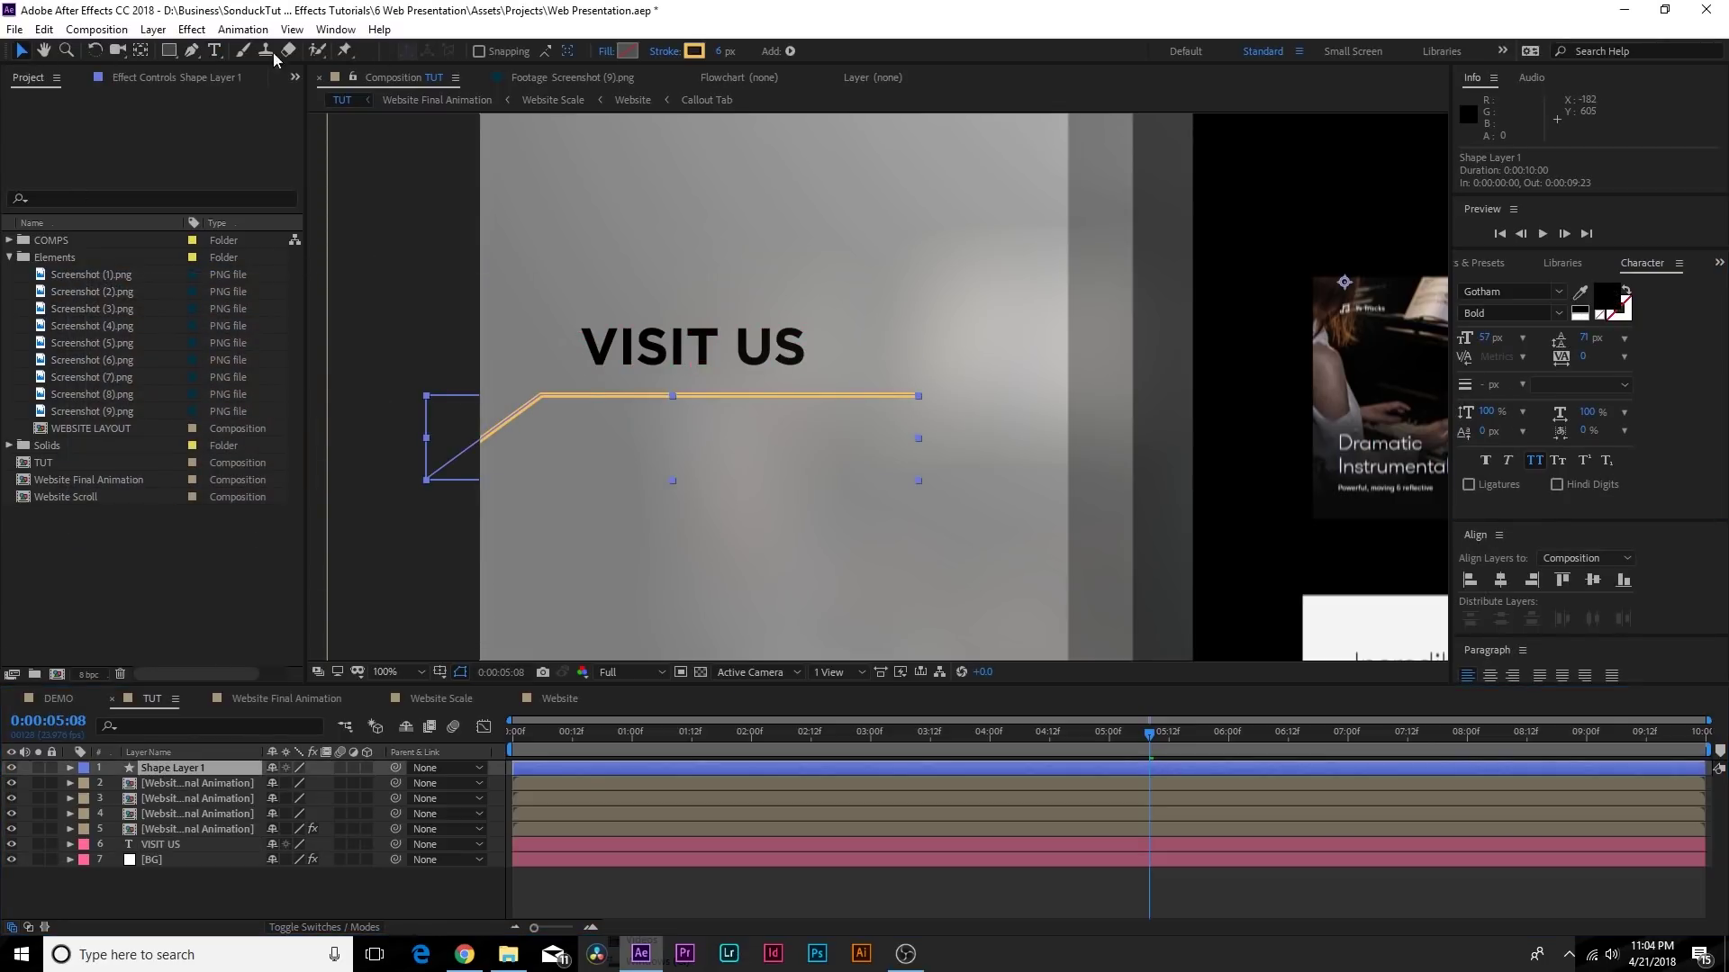
click(693, 51)
text(000000)
key(Return)
click(70, 767)
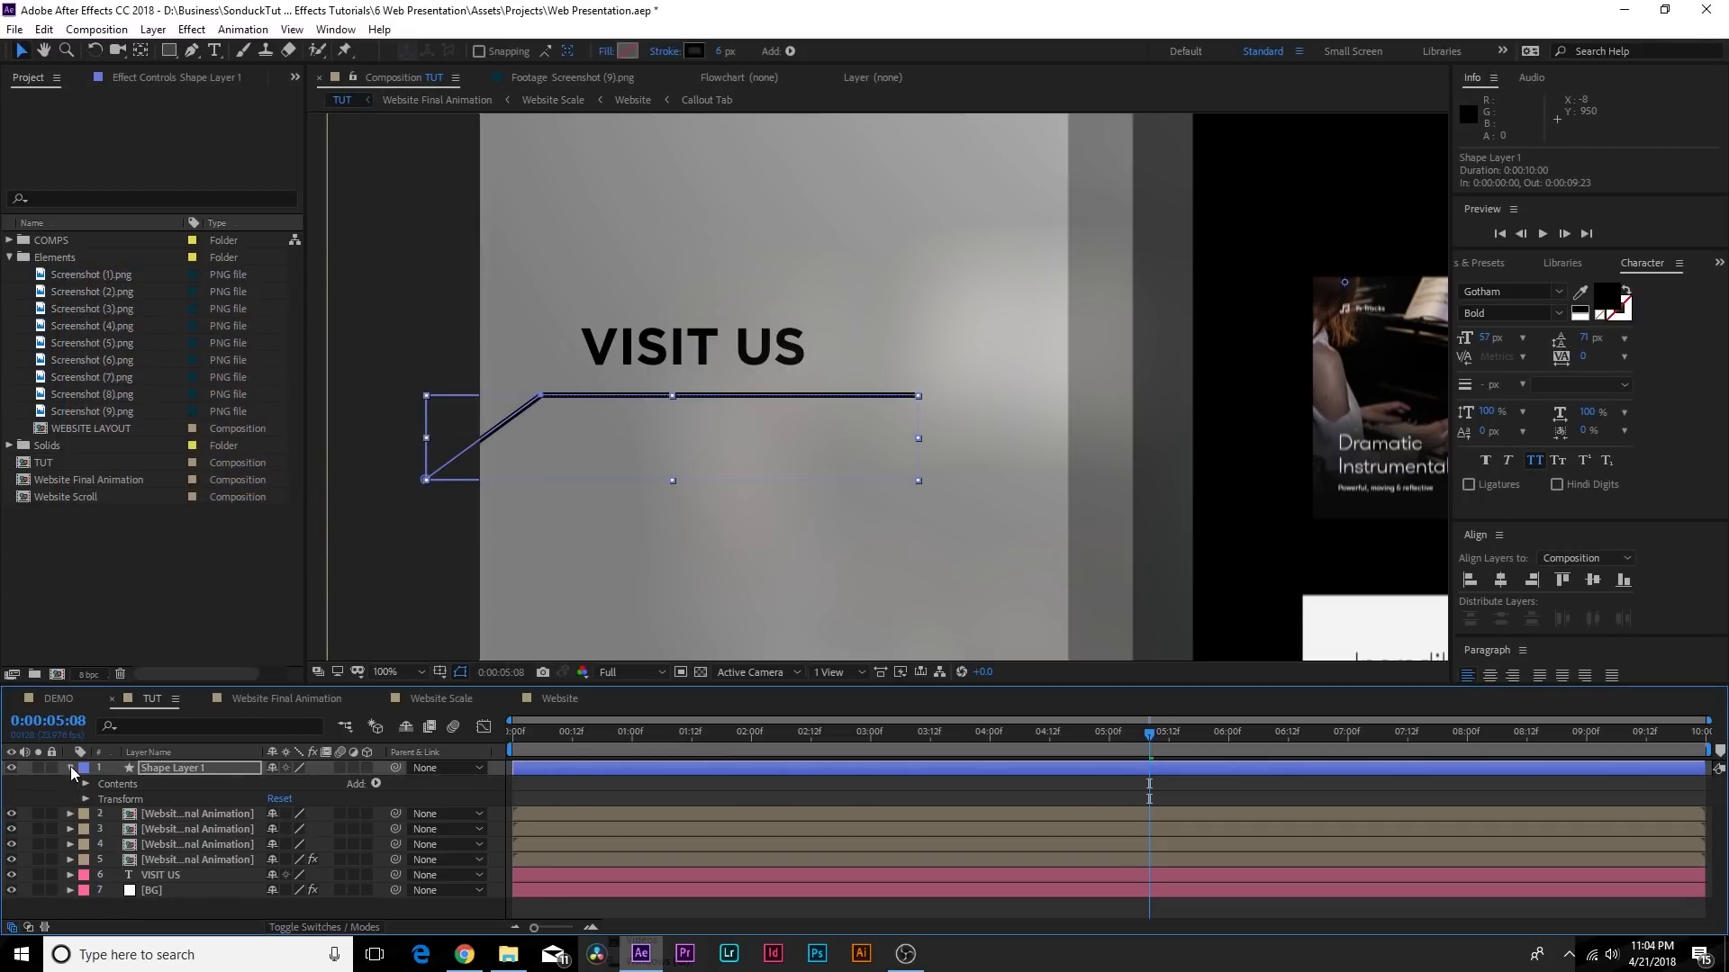
Add Trim Paths to Shape Layer 1 and fit the composition to the viewer
click(70, 767)
click(70, 767)
click(376, 782)
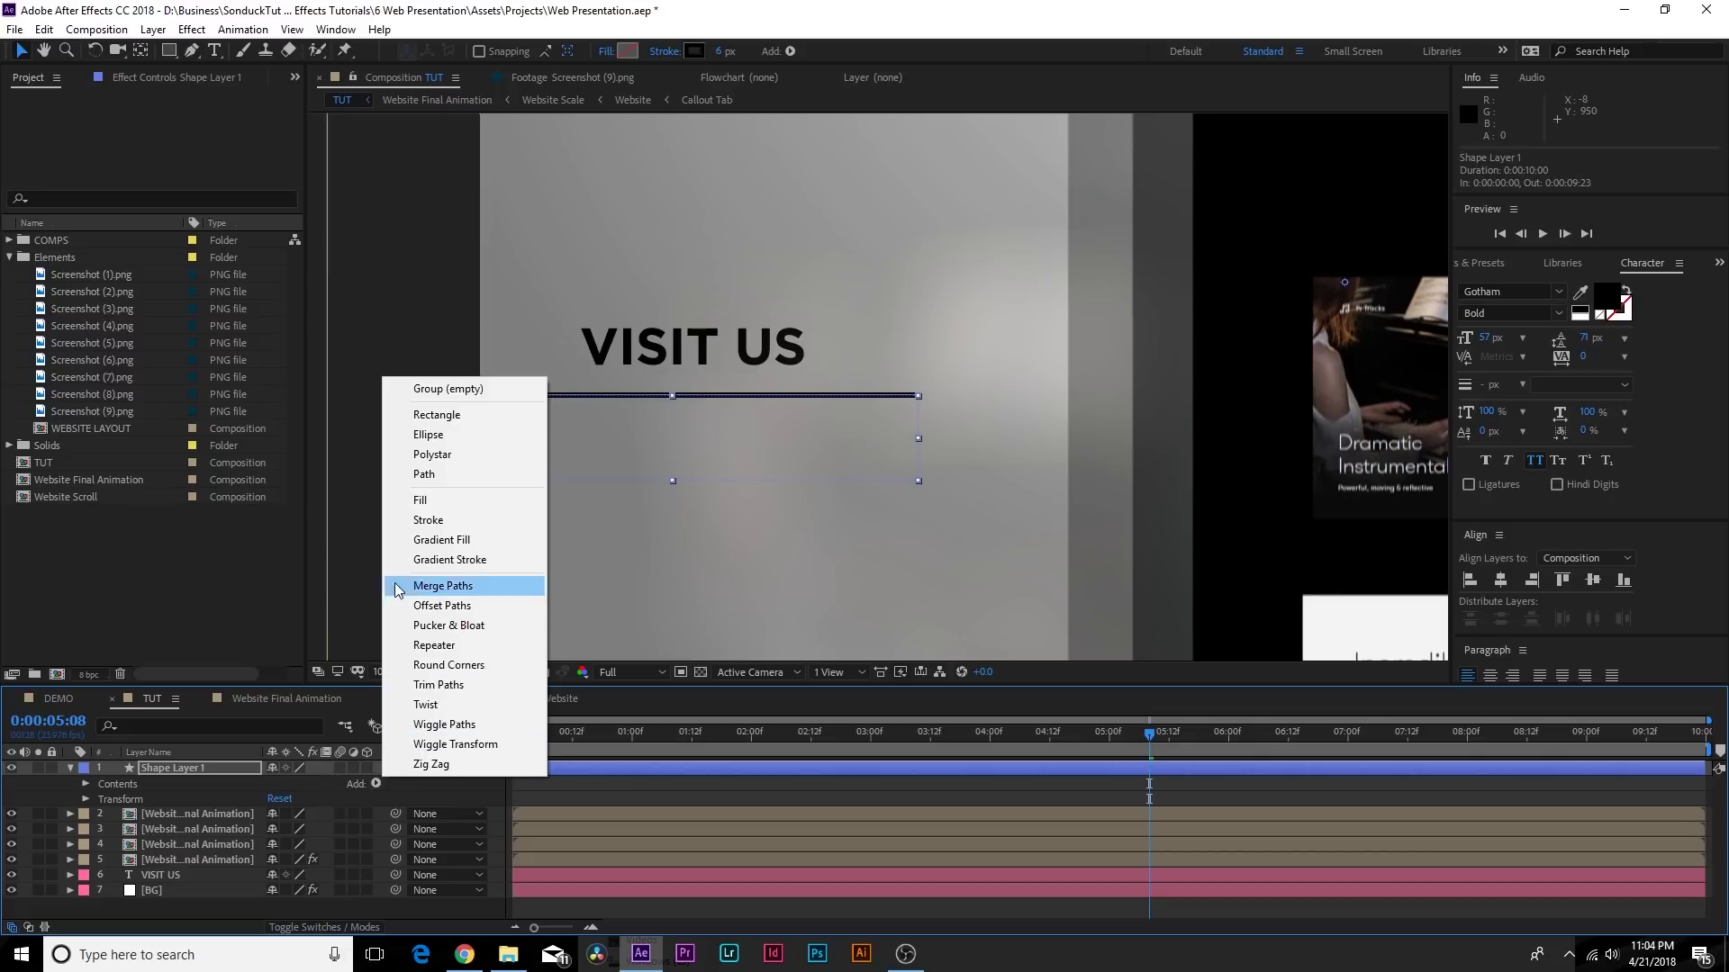
click(439, 684)
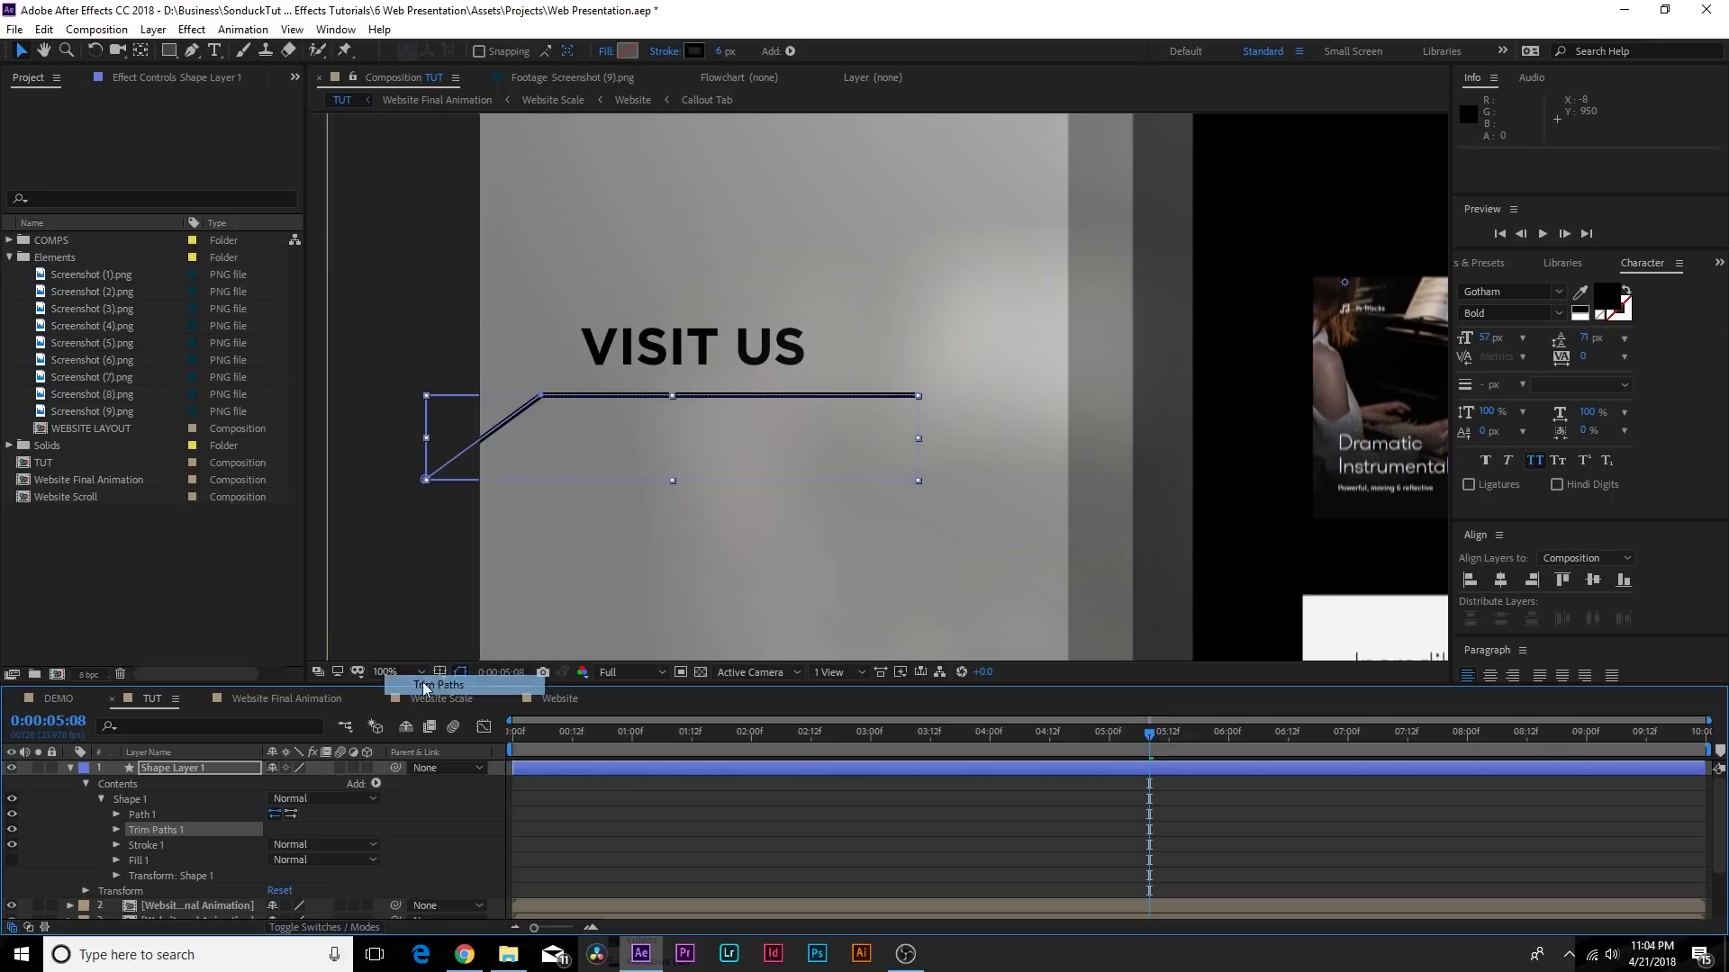
click(115, 829)
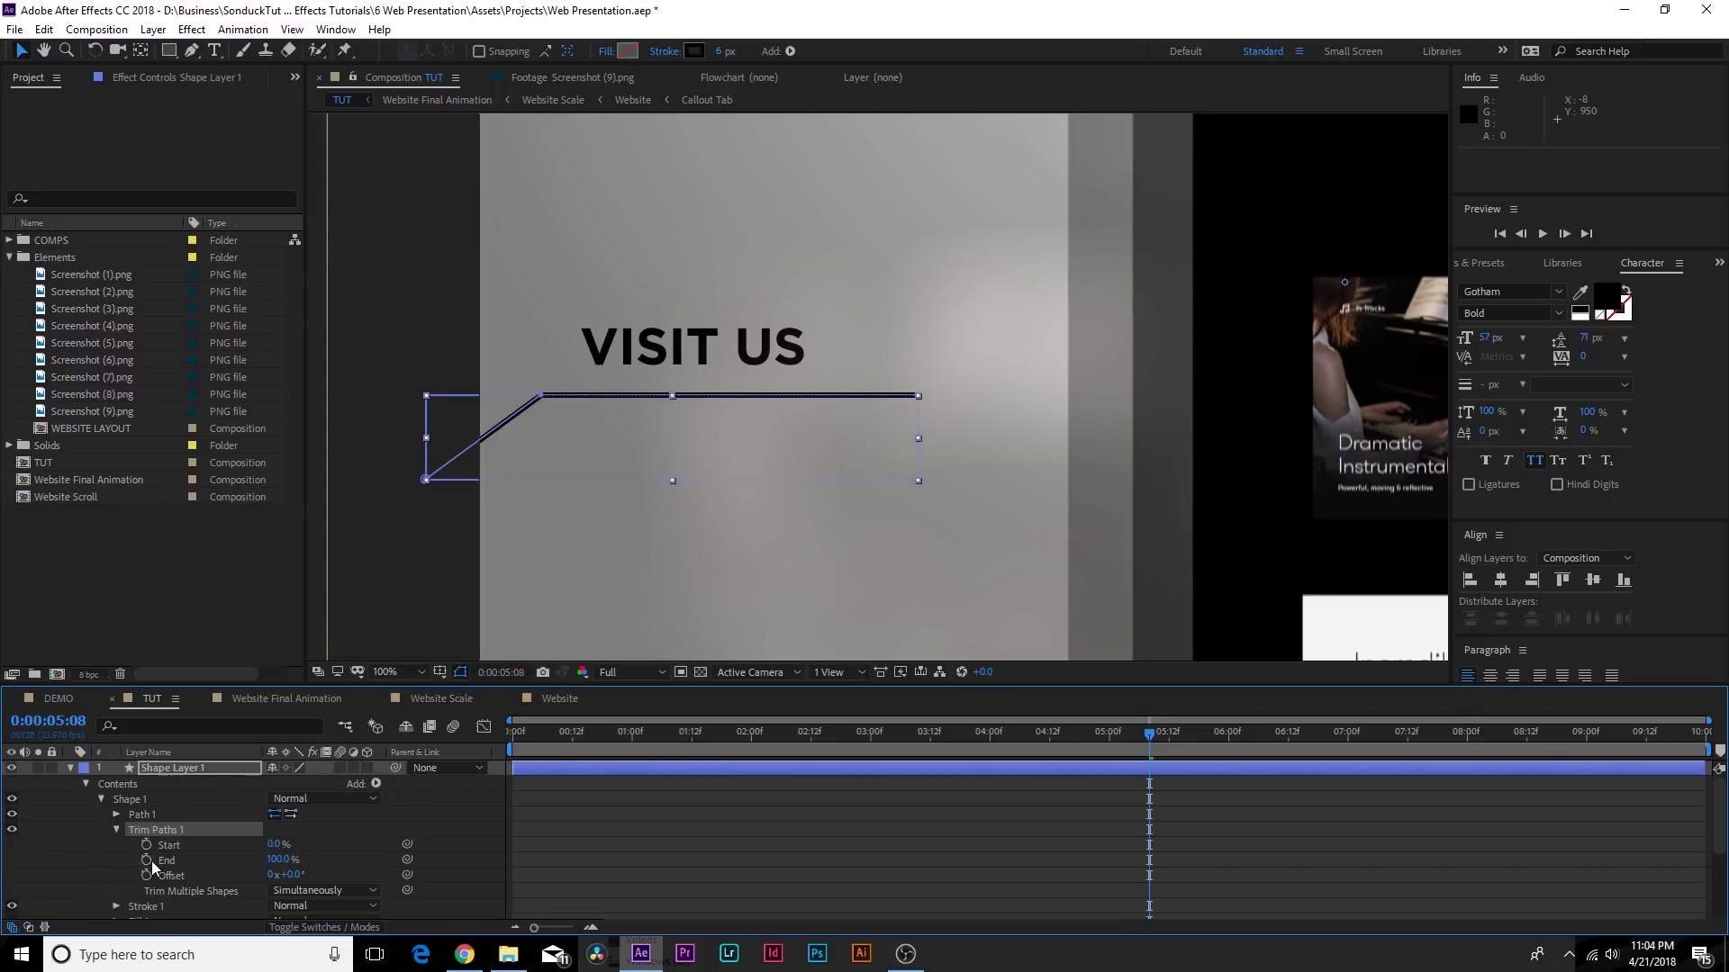
drag(522, 746, 1006, 765)
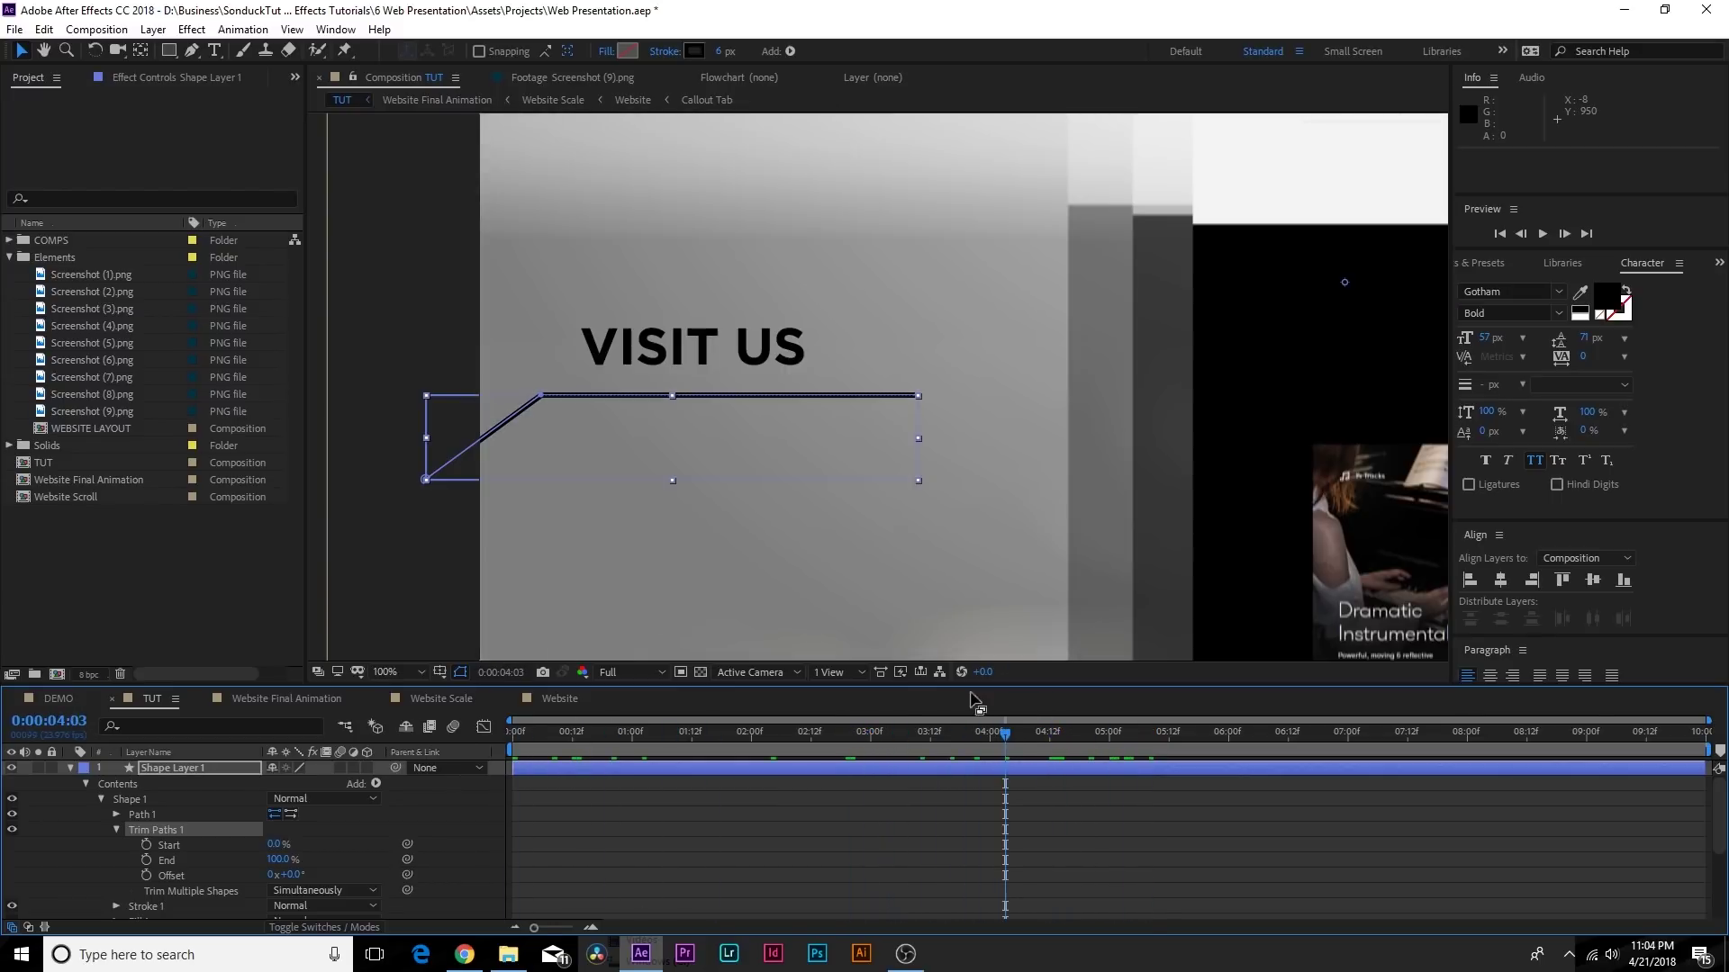
key(comma)
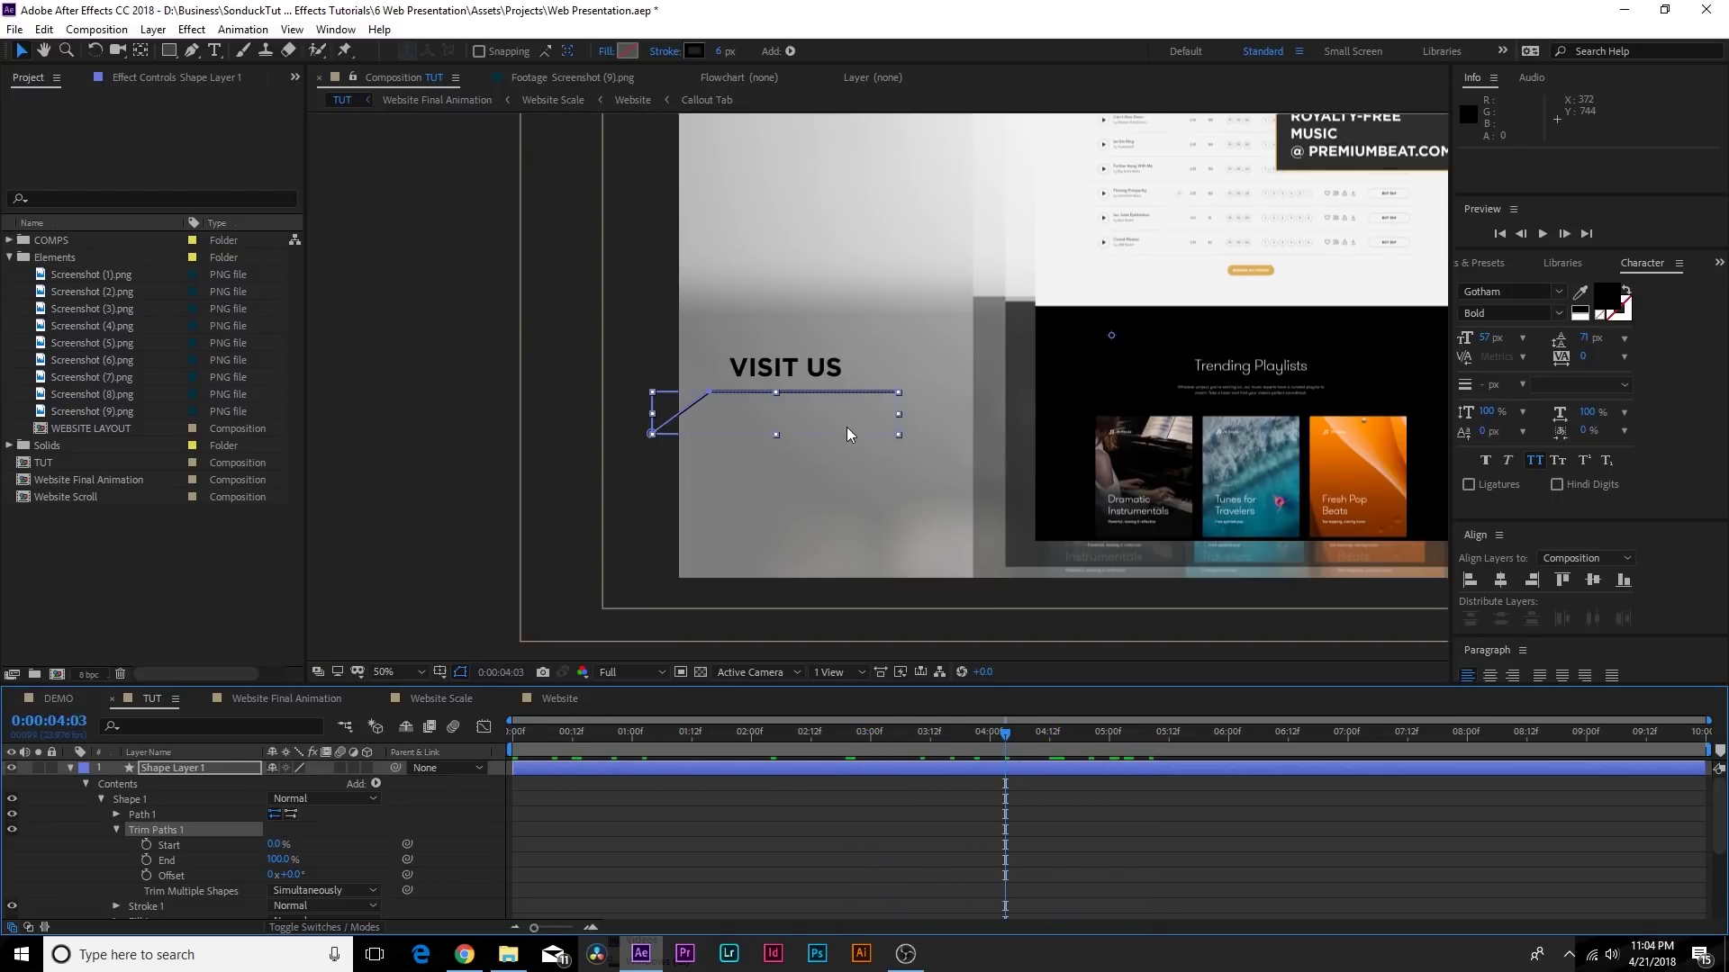
click(378, 674)
click(387, 356)
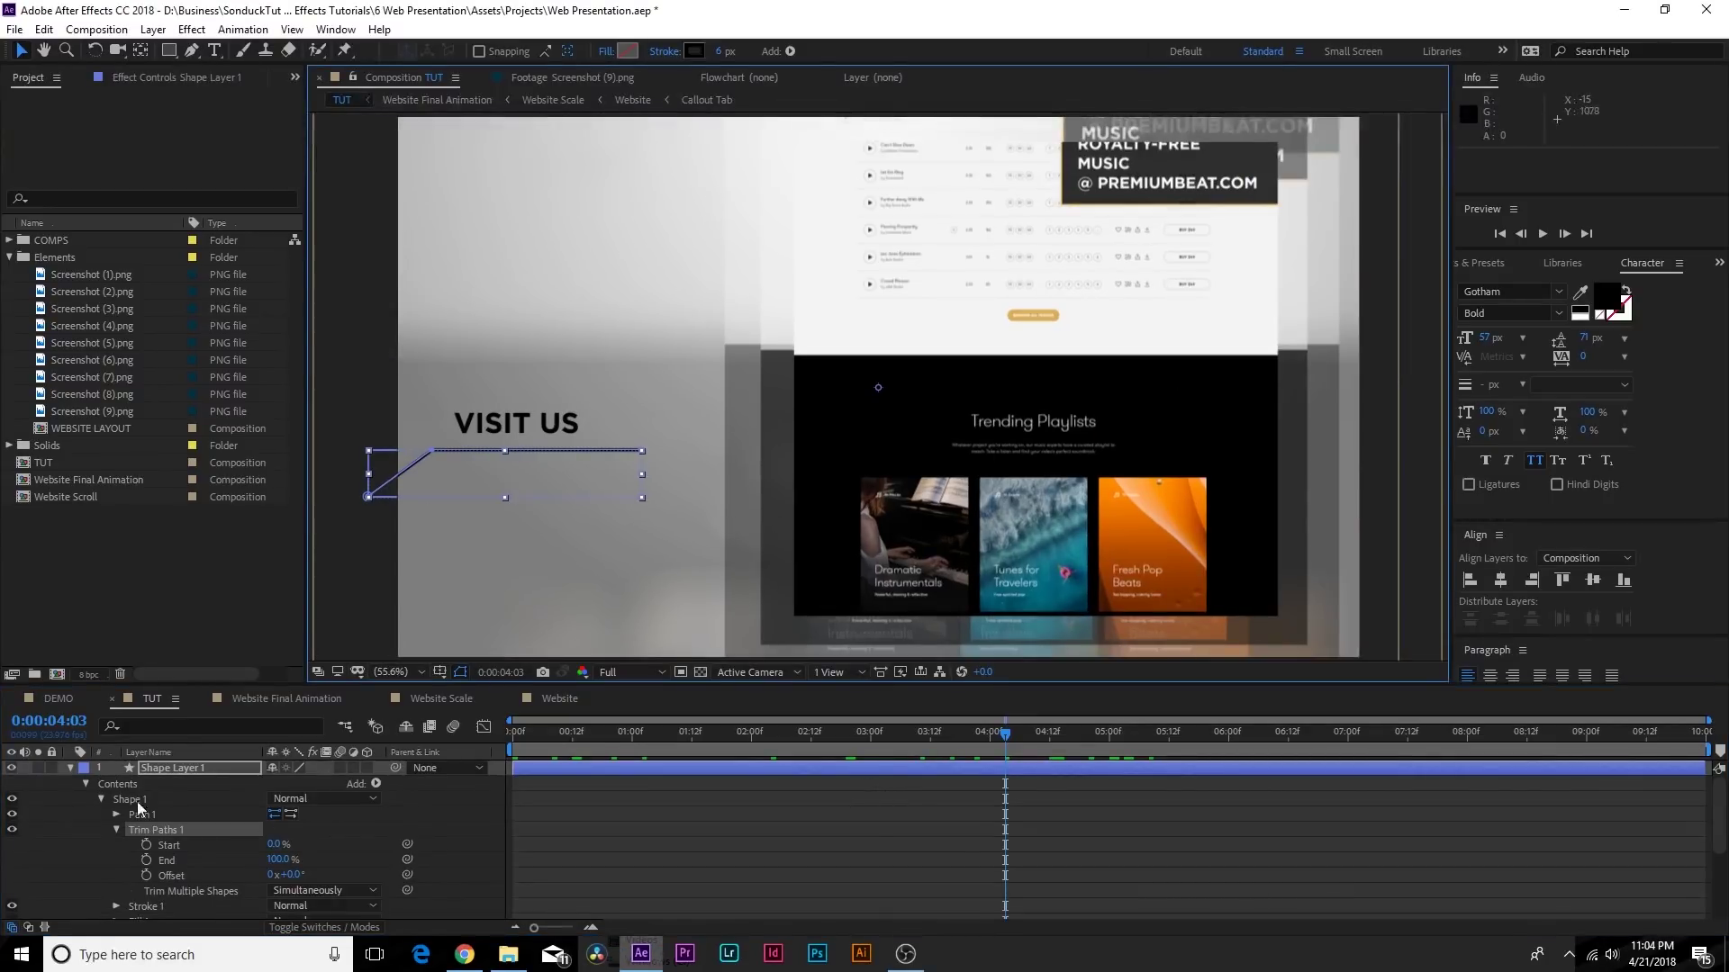
Keyframe Trim Paths End from 0% at 0:00:04:03 to 100% at 0:00:05:00
click(146, 860)
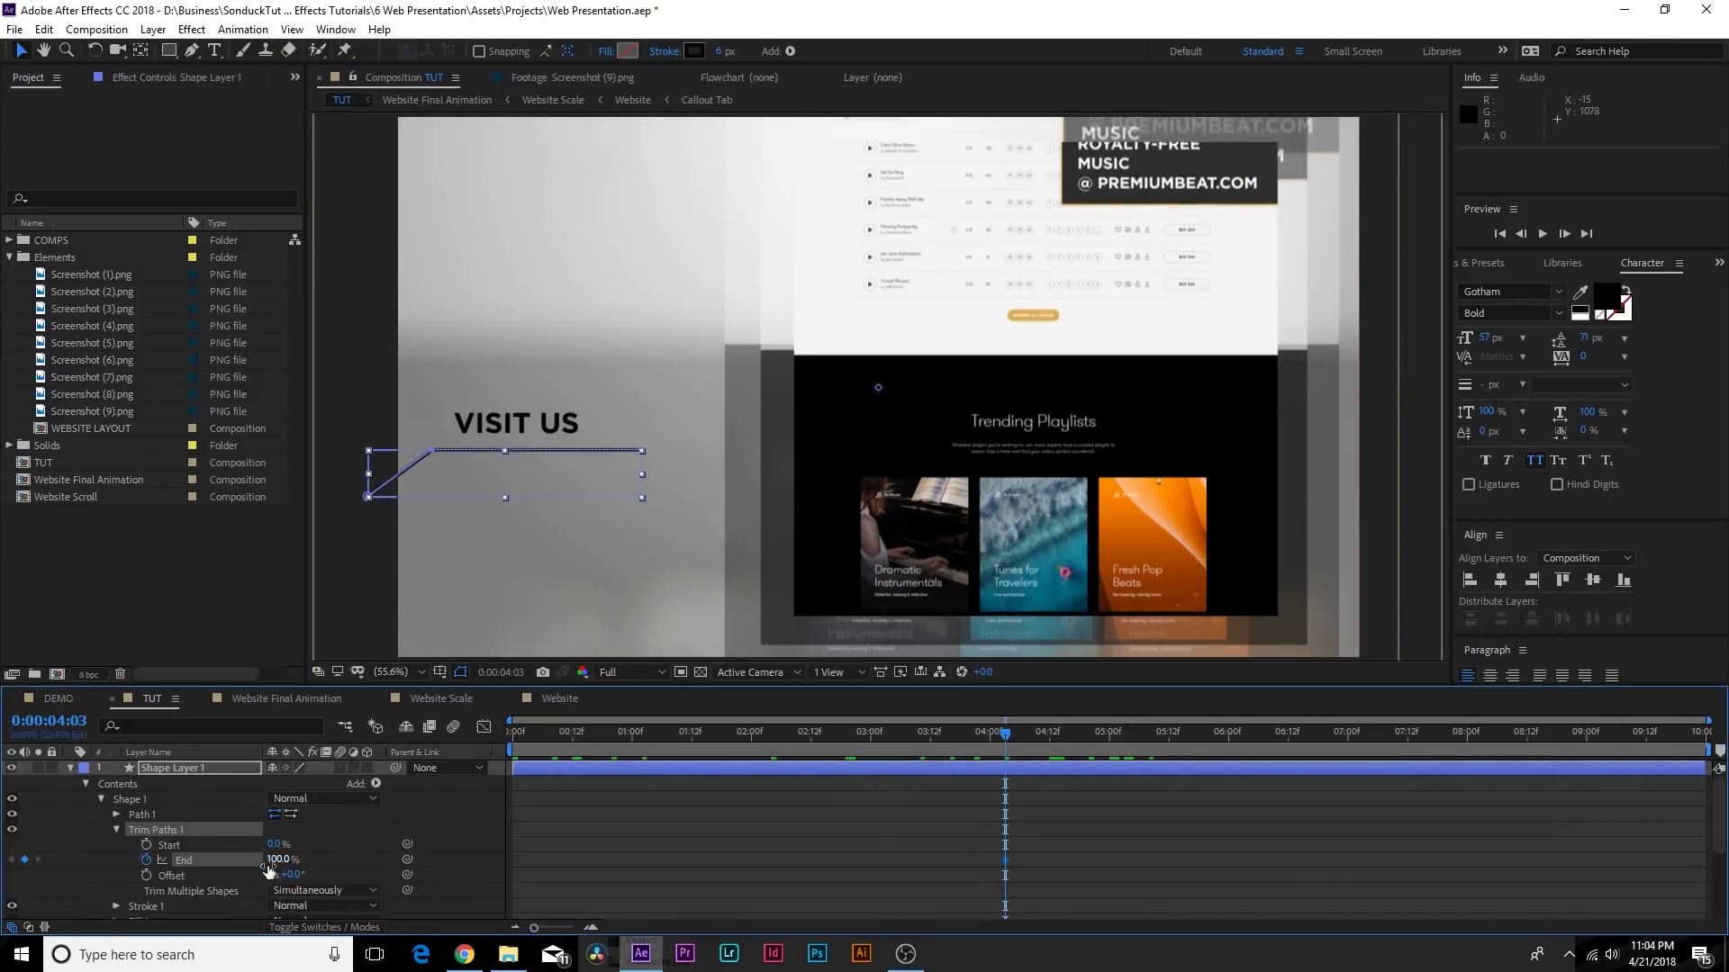
drag(261, 862, 99, 861)
drag(1006, 747, 1116, 746)
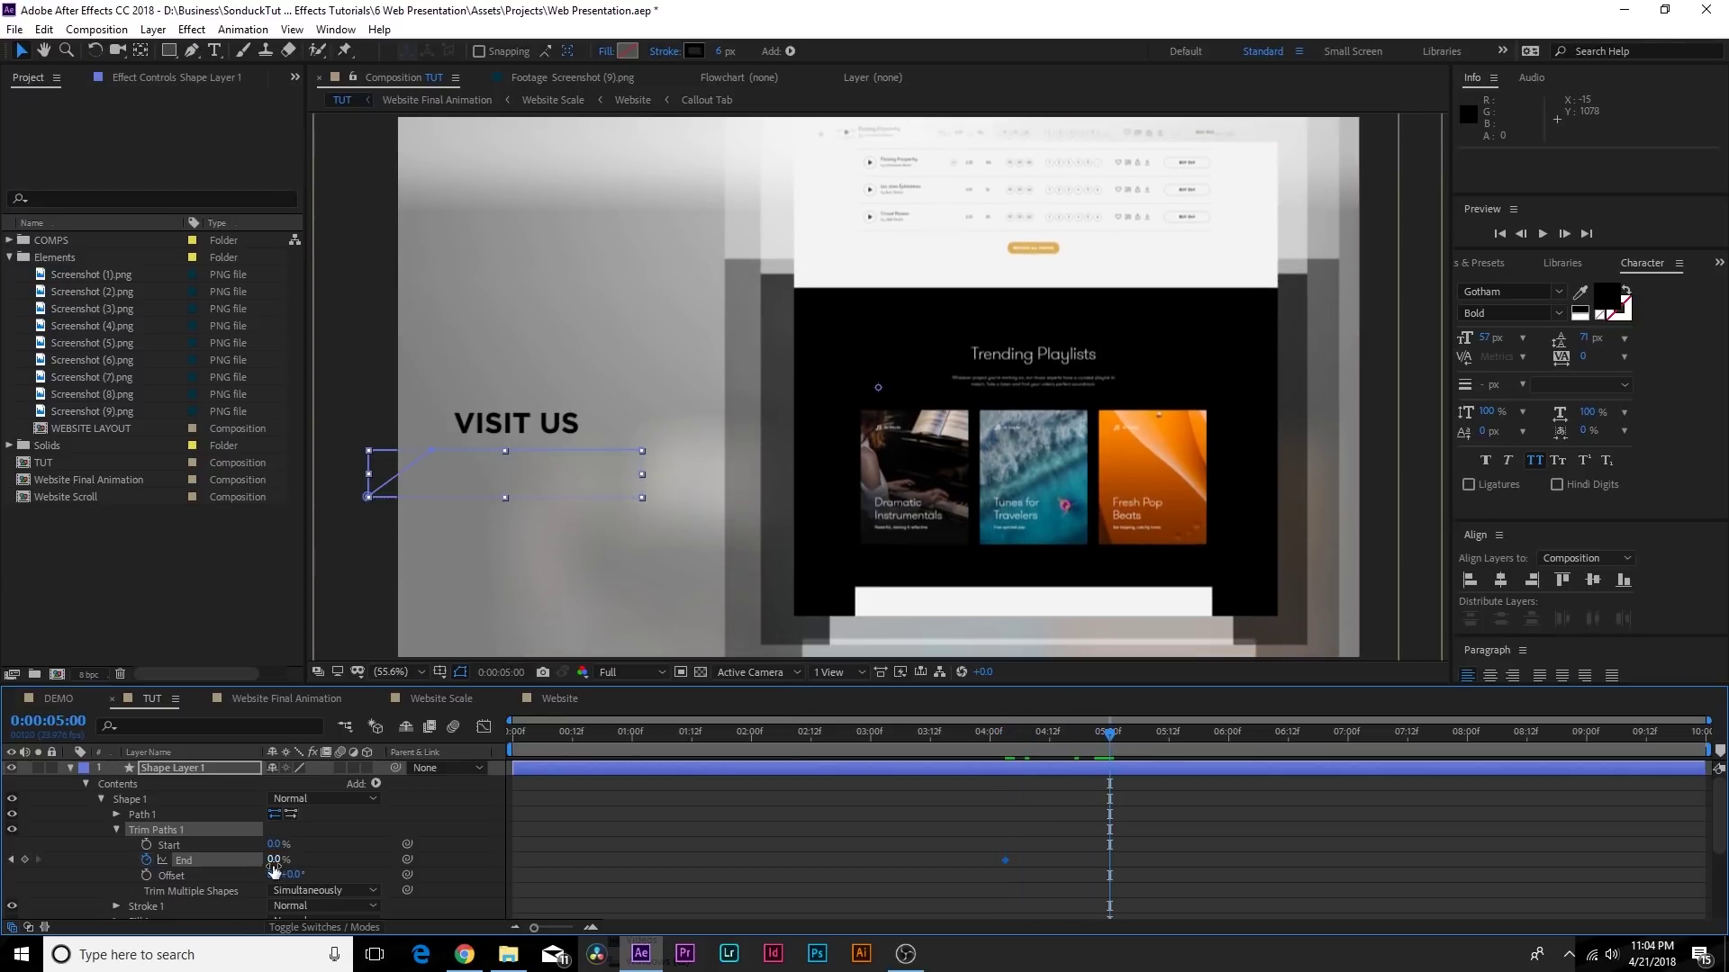
drag(274, 867, 663, 865)
drag(1197, 816, 884, 890)
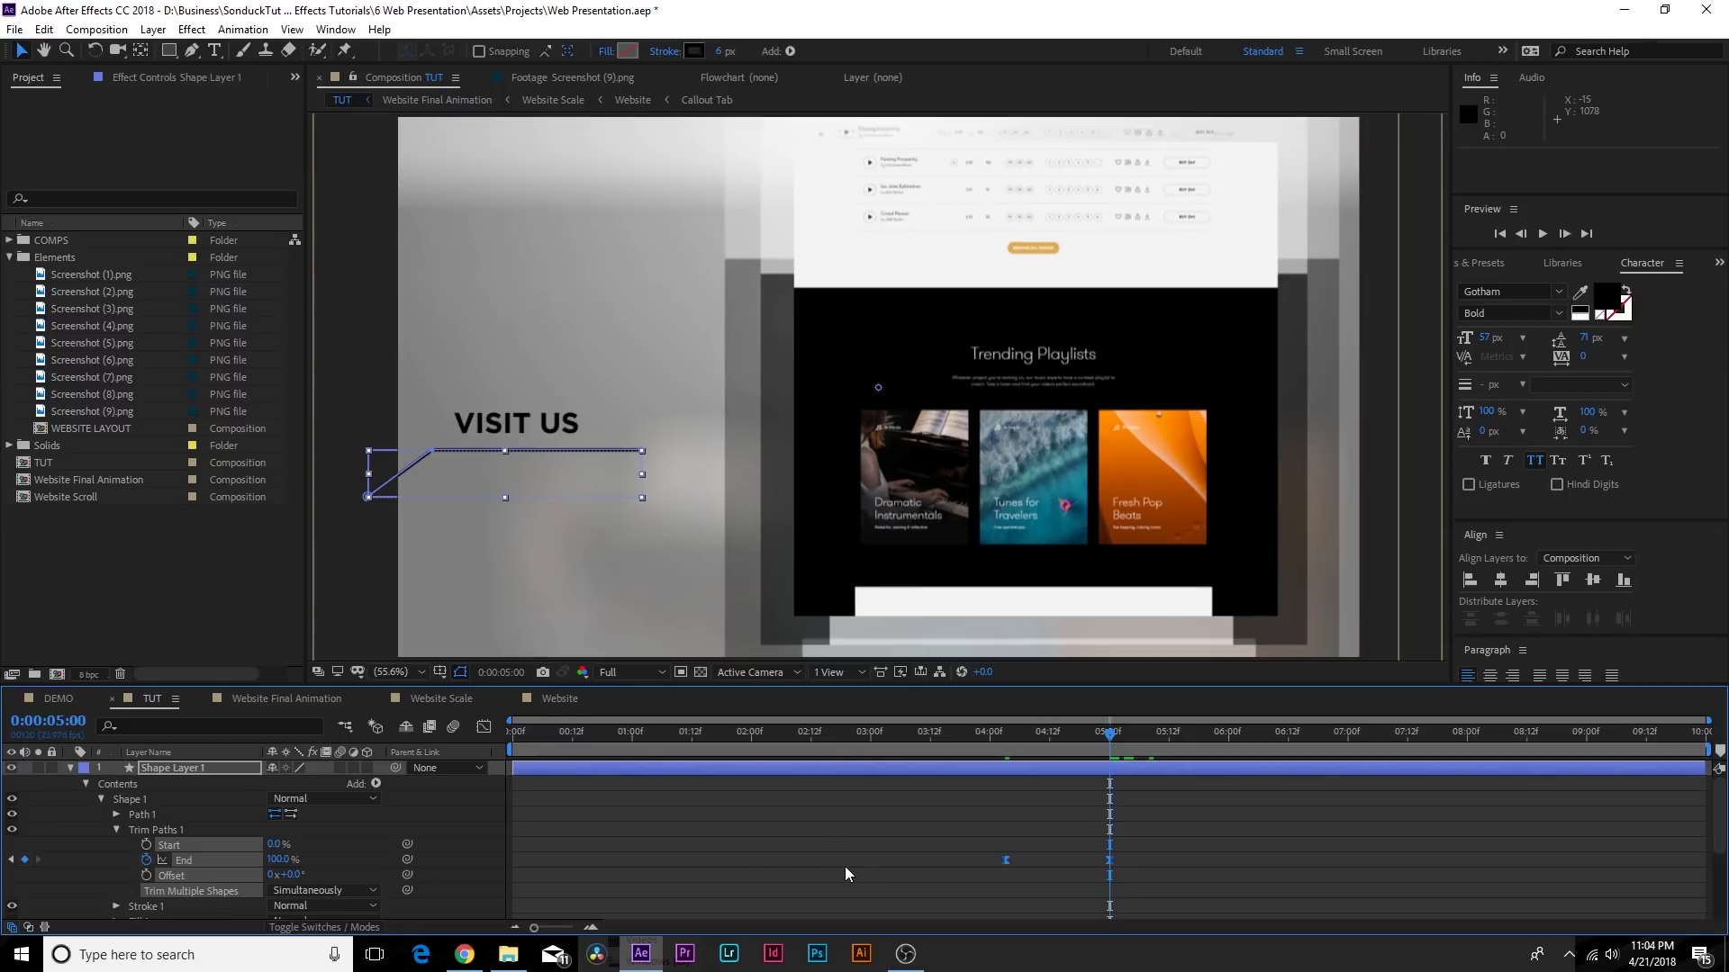
key(u)
drag(1026, 734, 1061, 753)
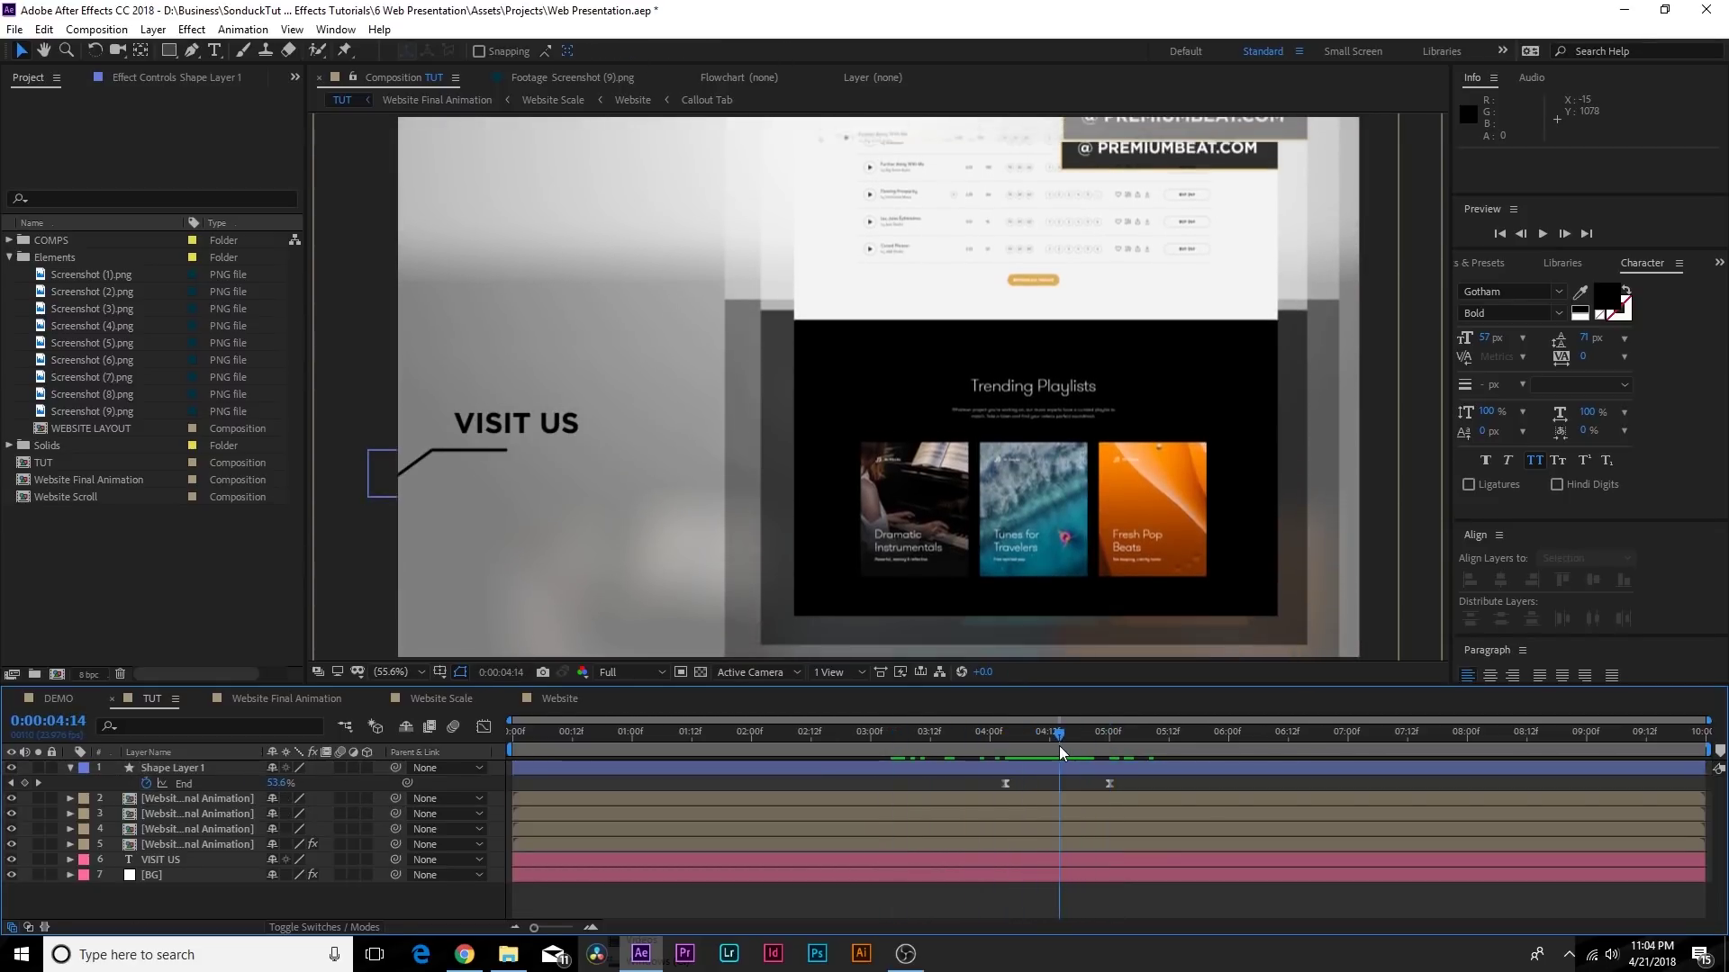
Keyframe VISIT US Position with x -279 at 0:00:04:14 and 111 at 0:00:05:11
click(152, 861)
key(p)
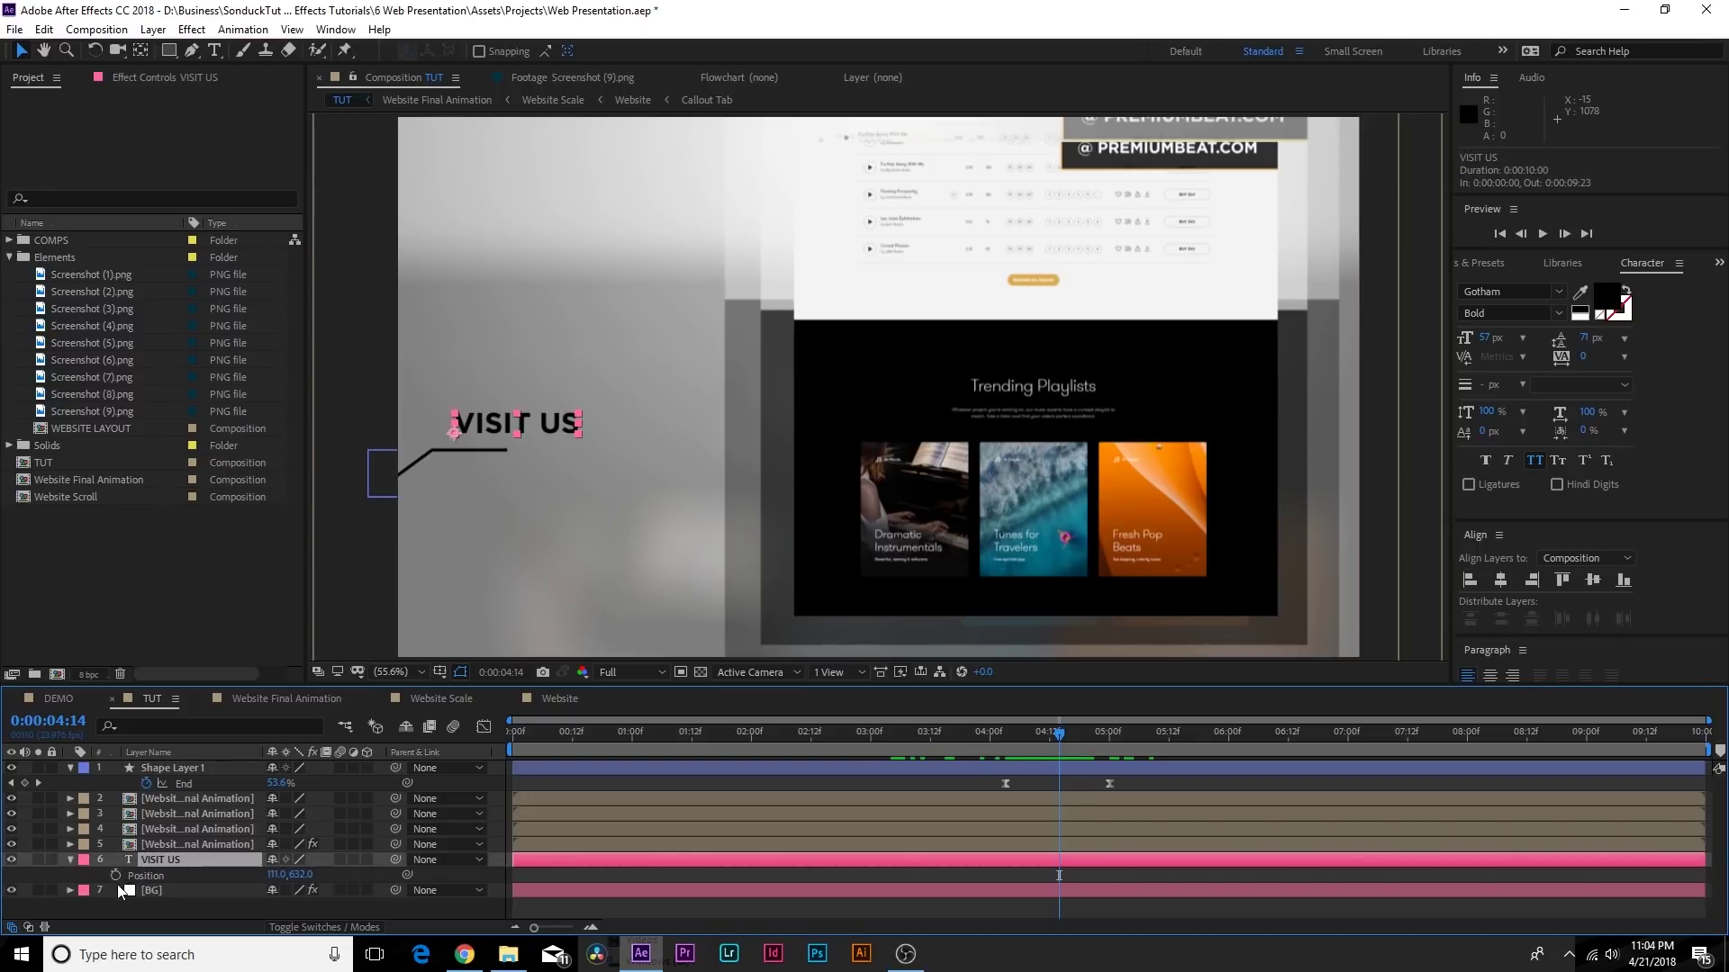
click(113, 877)
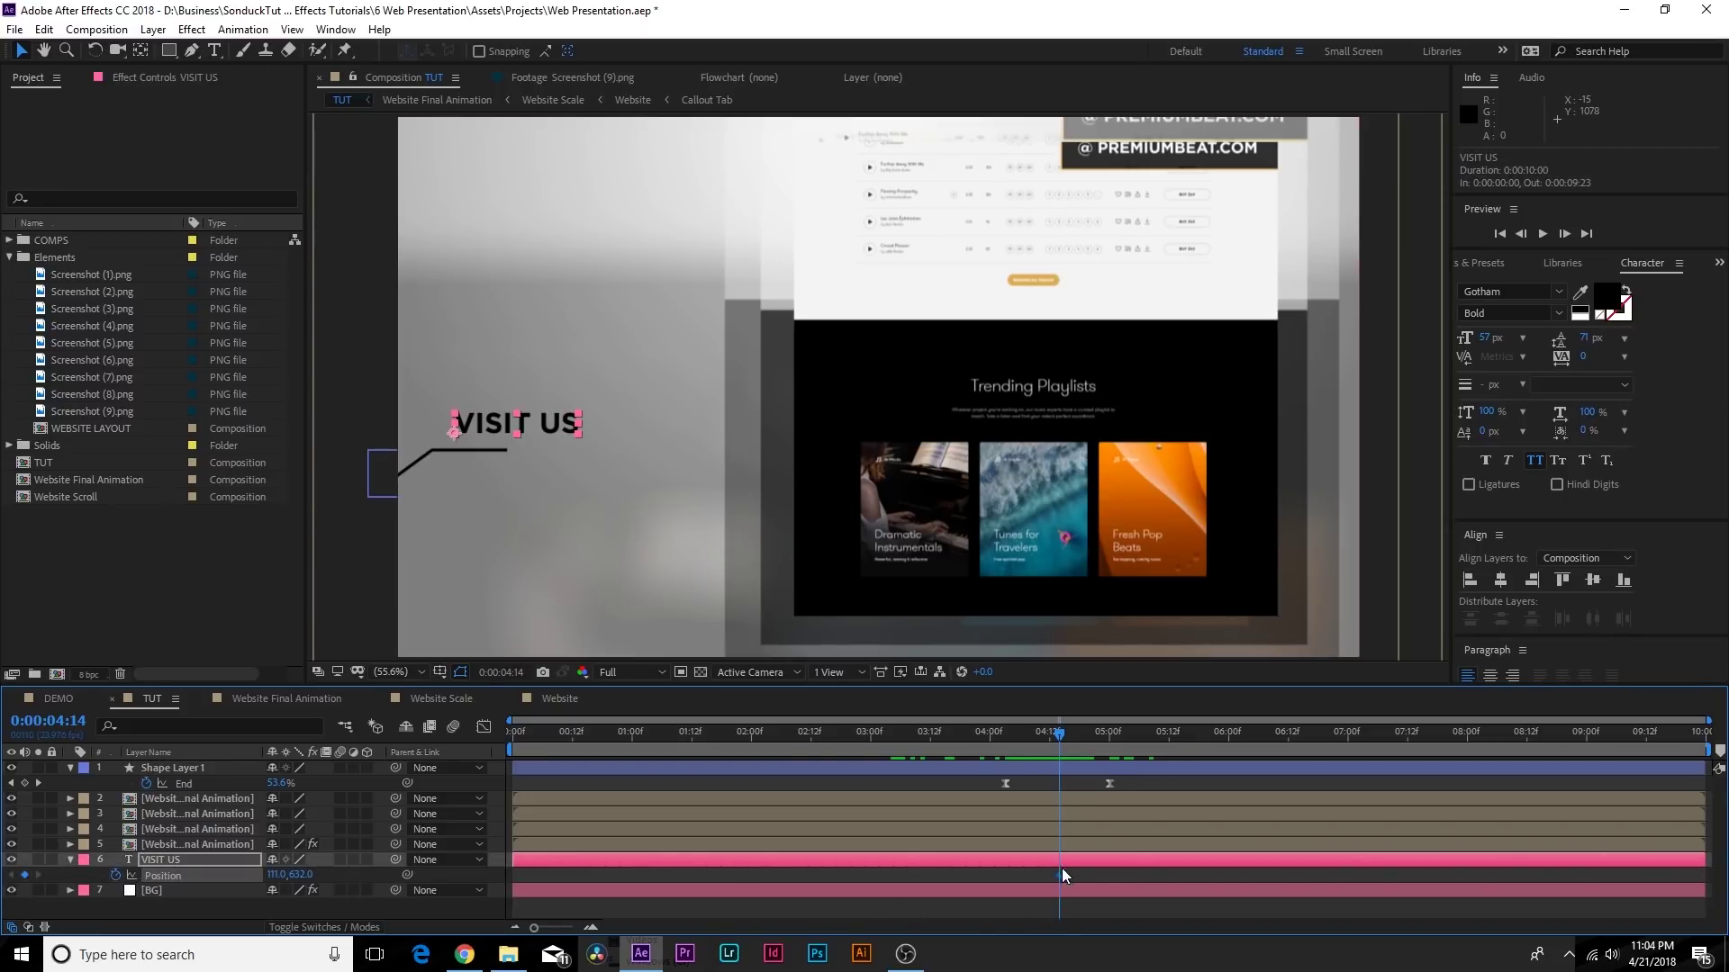
drag(1061, 874, 1165, 873)
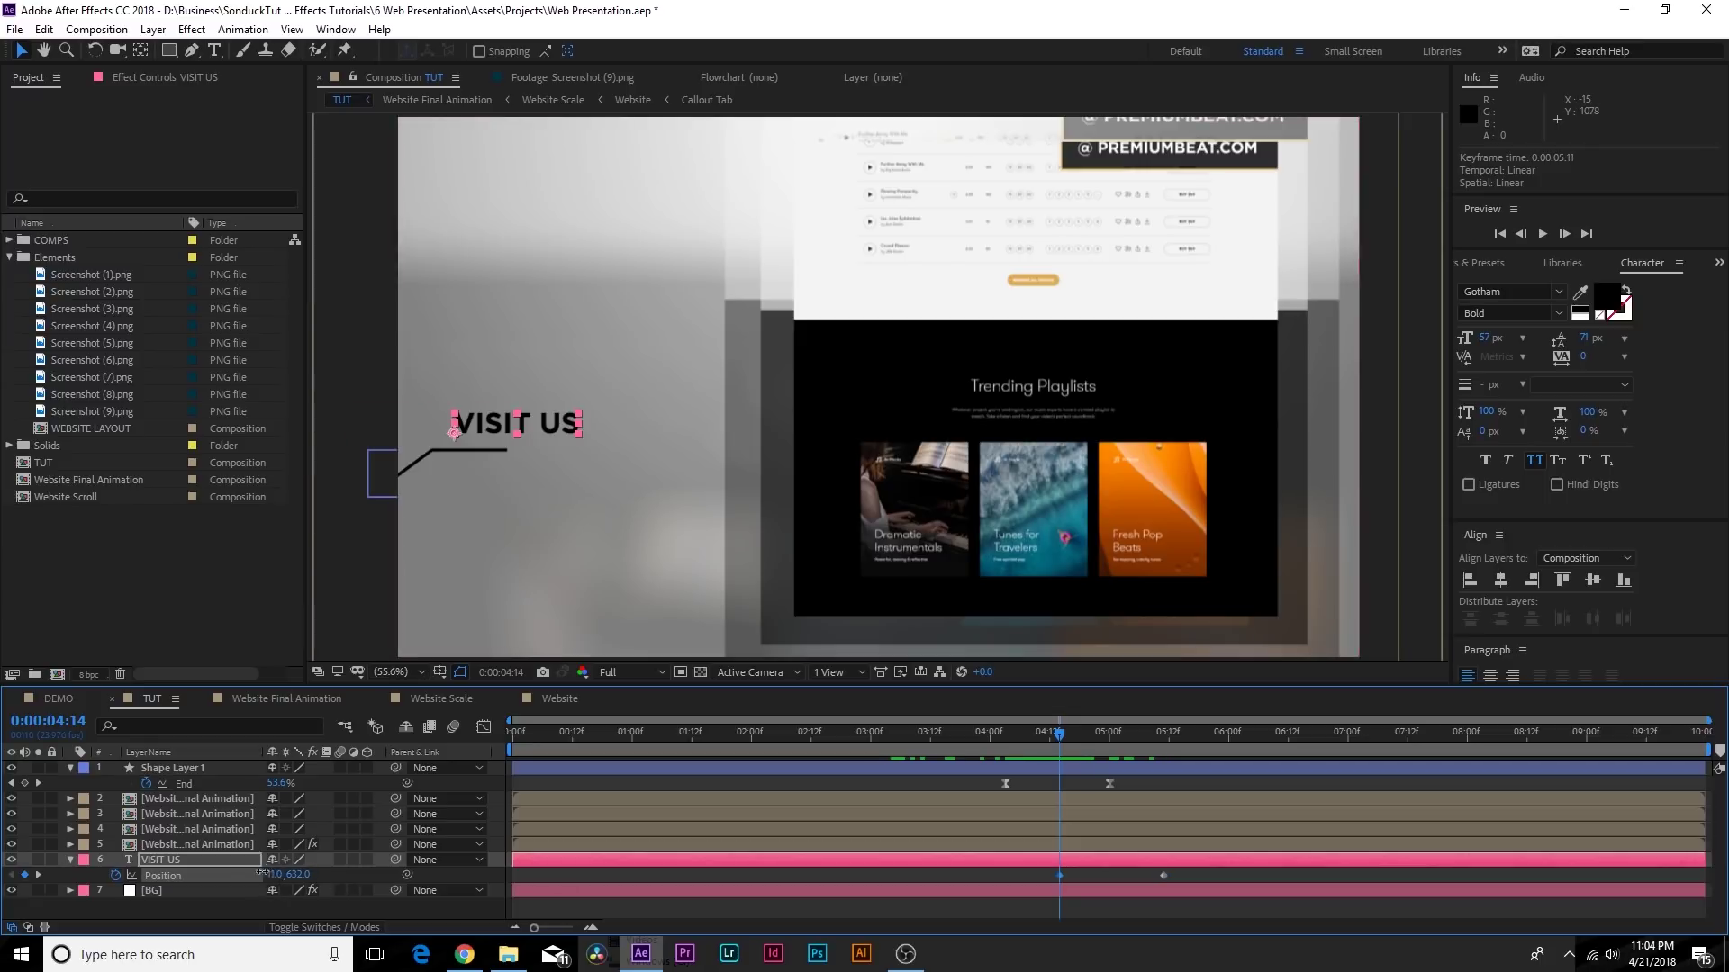
drag(261, 873, 245, 874)
drag(1200, 869, 1137, 883)
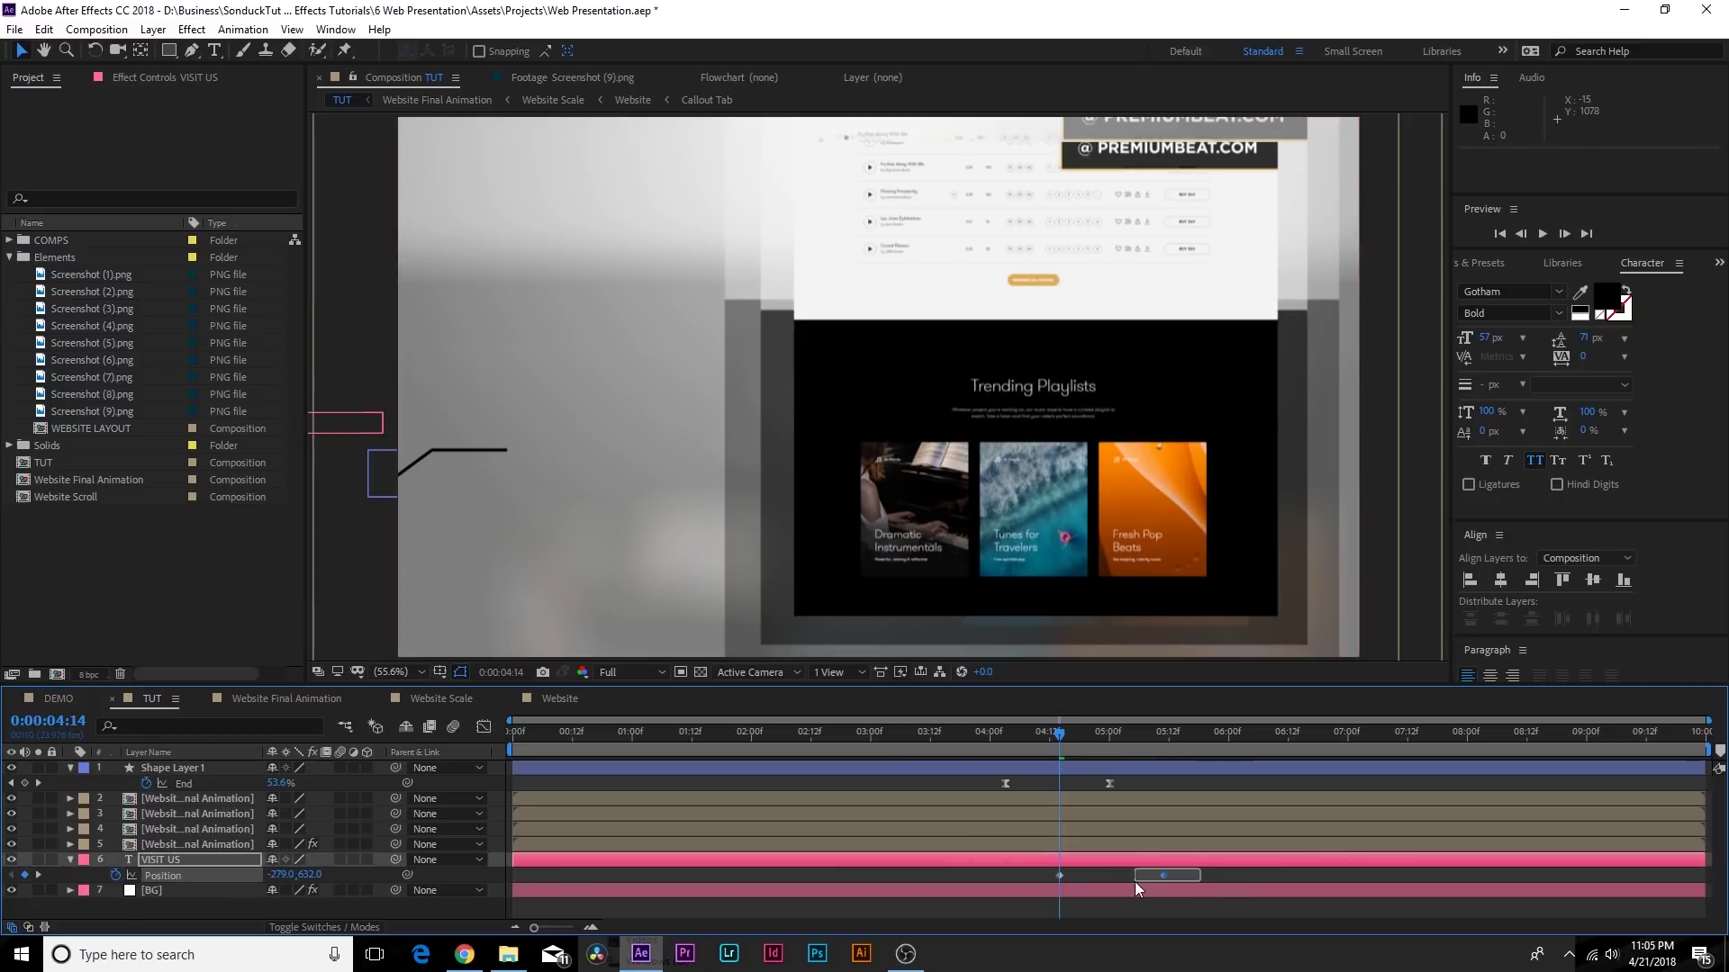
Preview the title slide-in animation, then collapse the layer properties
key(space)
click(1055, 731)
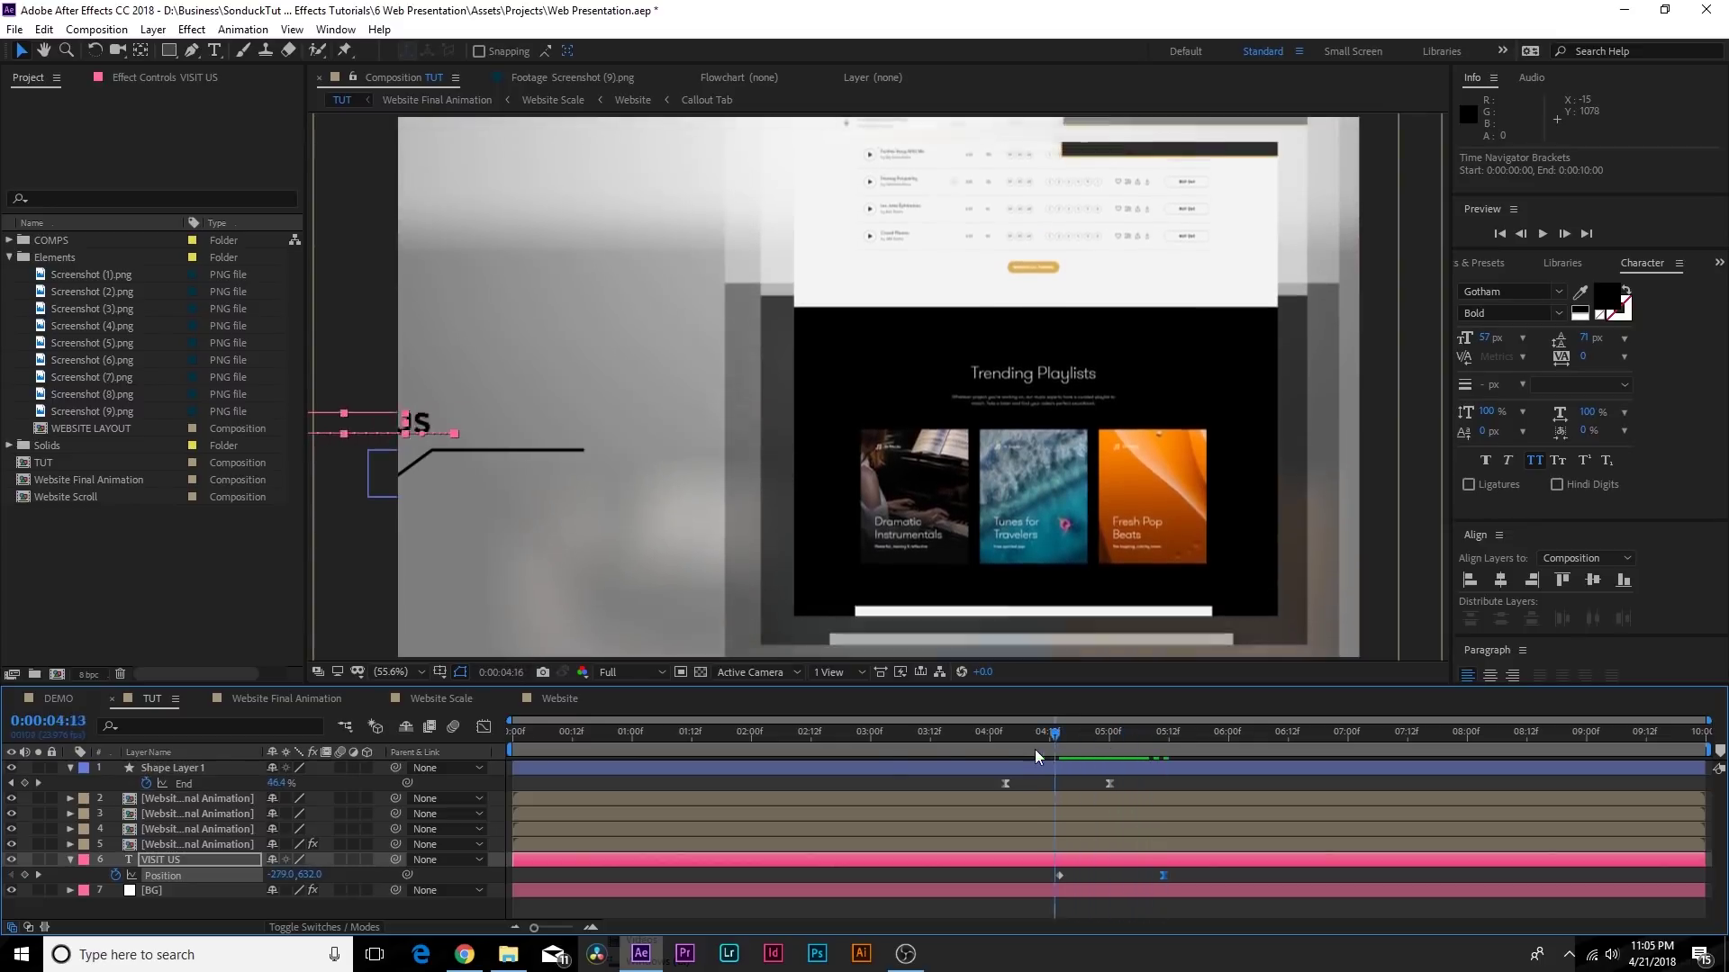
key(space)
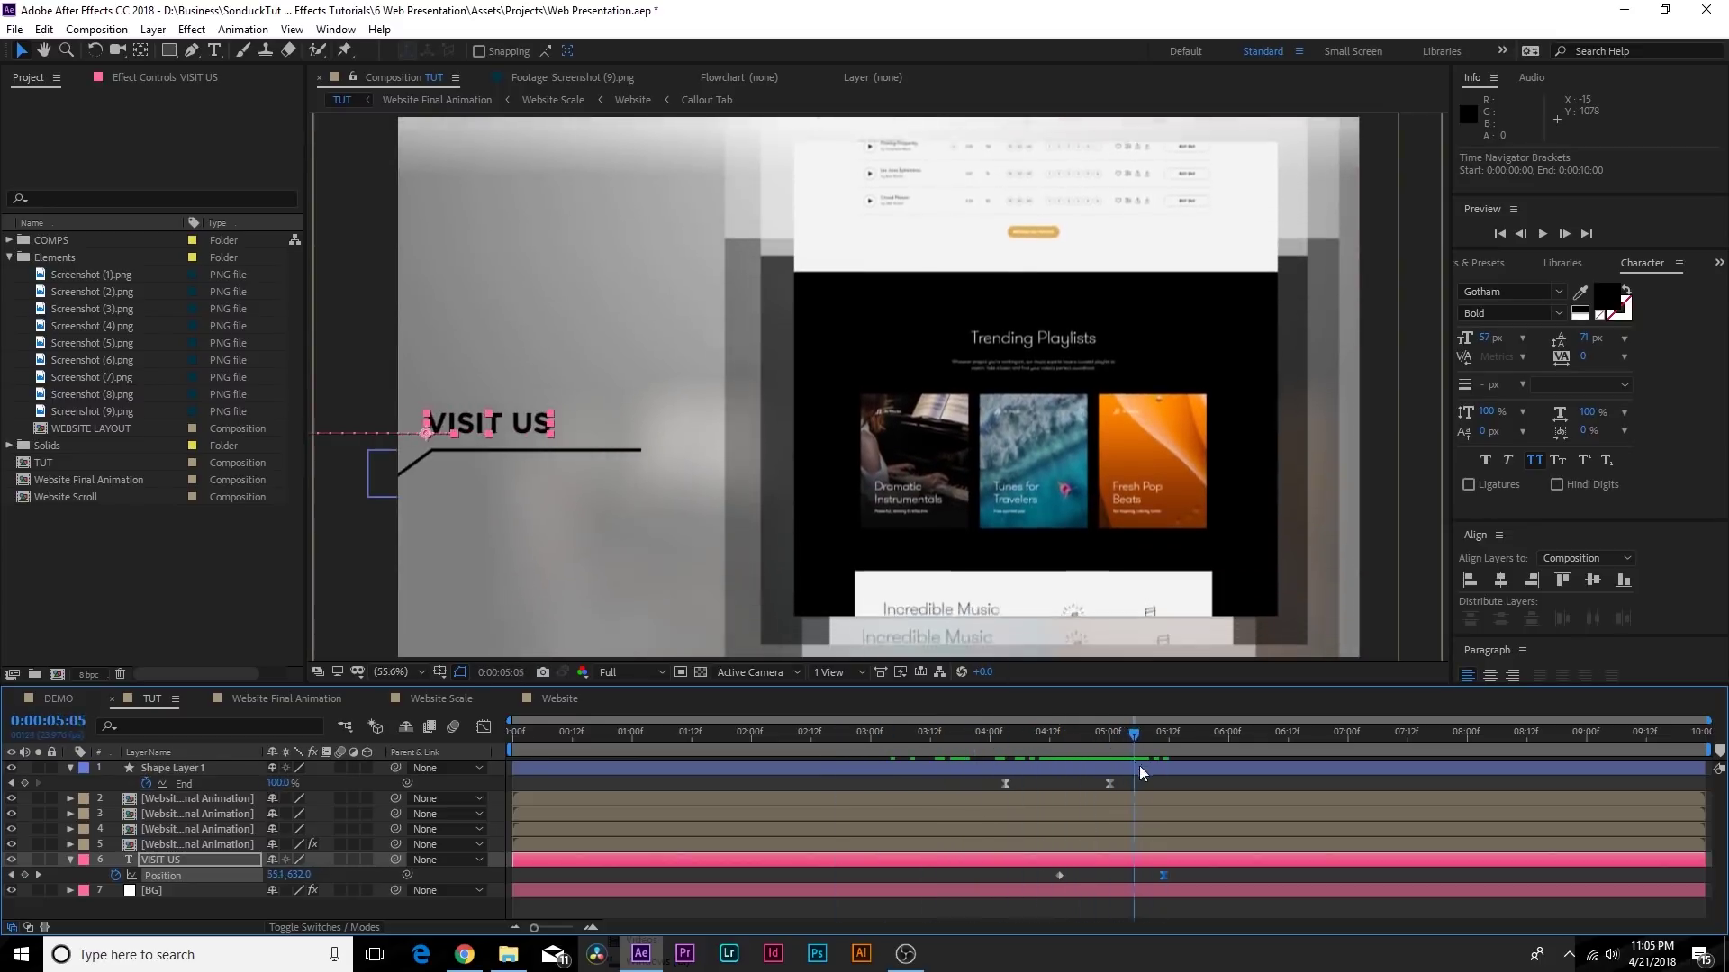
drag(1134, 734, 984, 784)
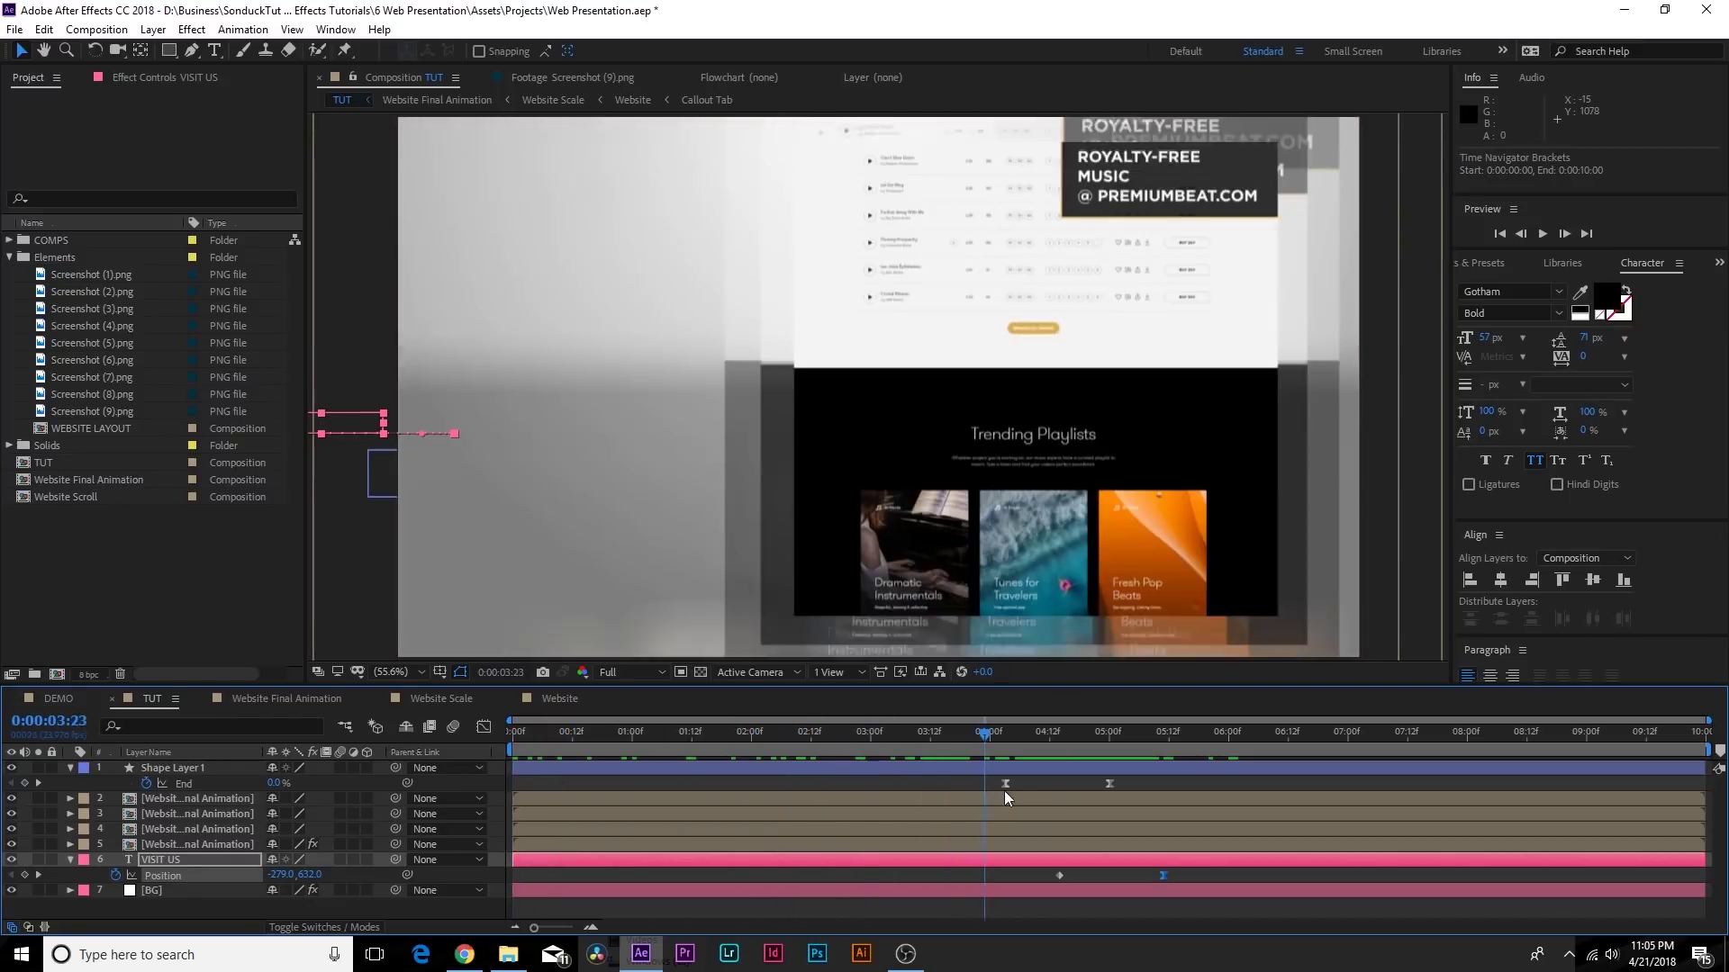
key(space)
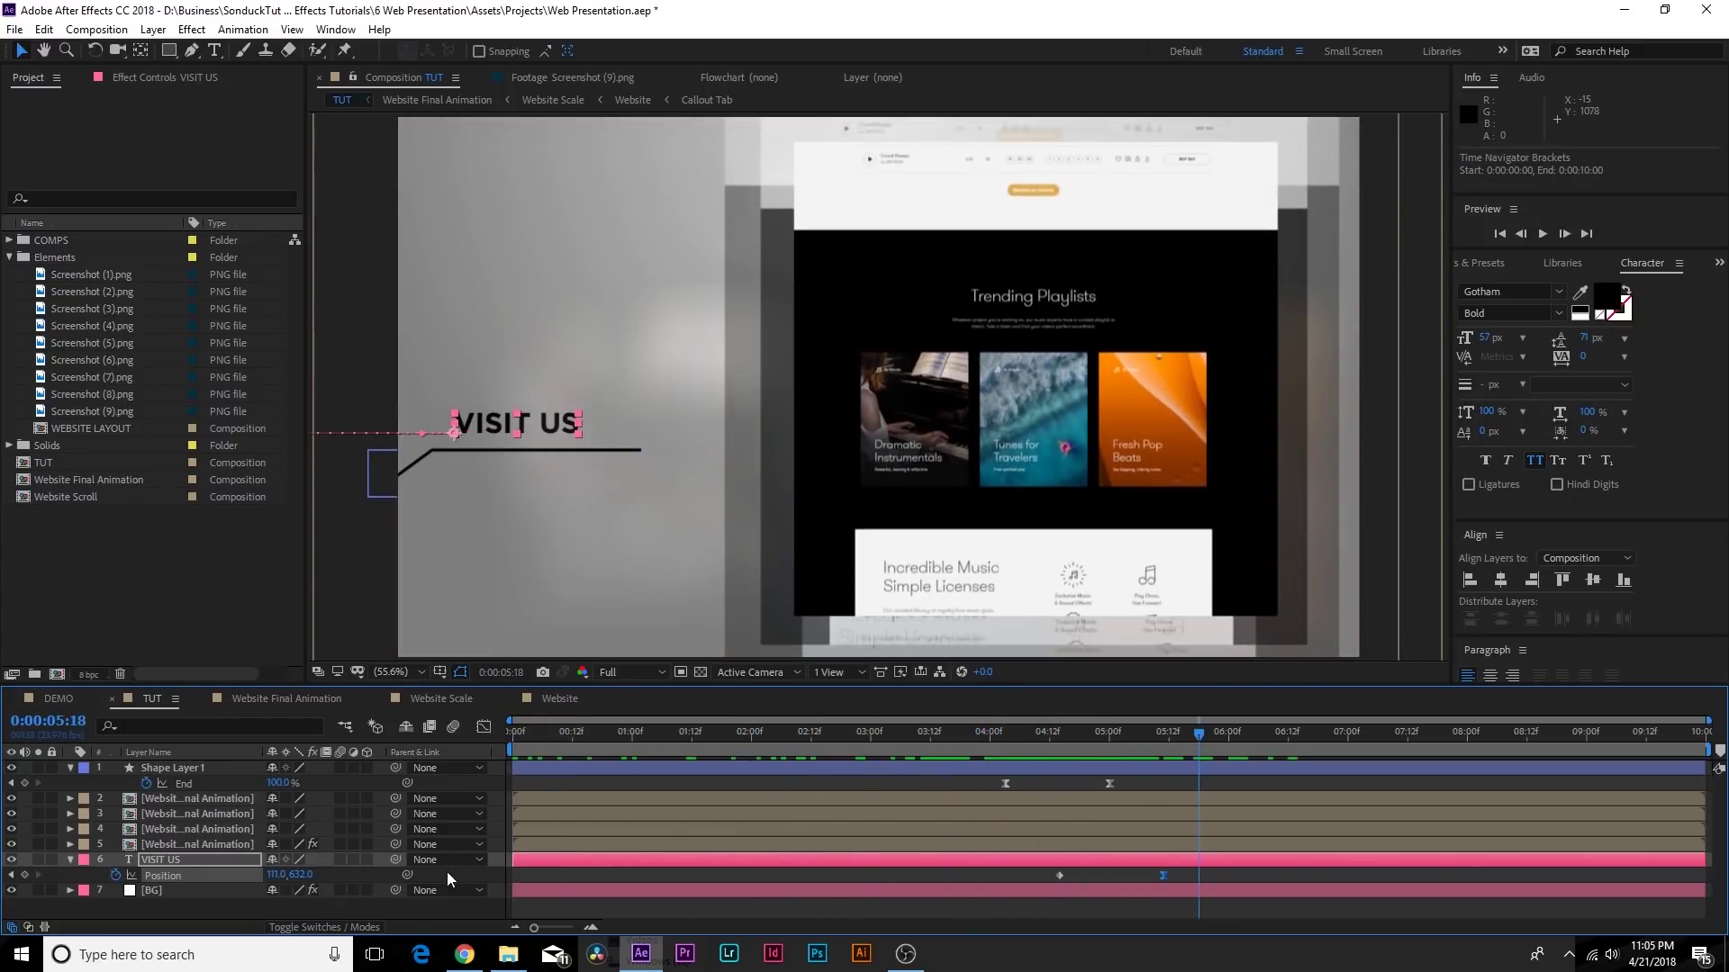
click(317, 915)
key(u)
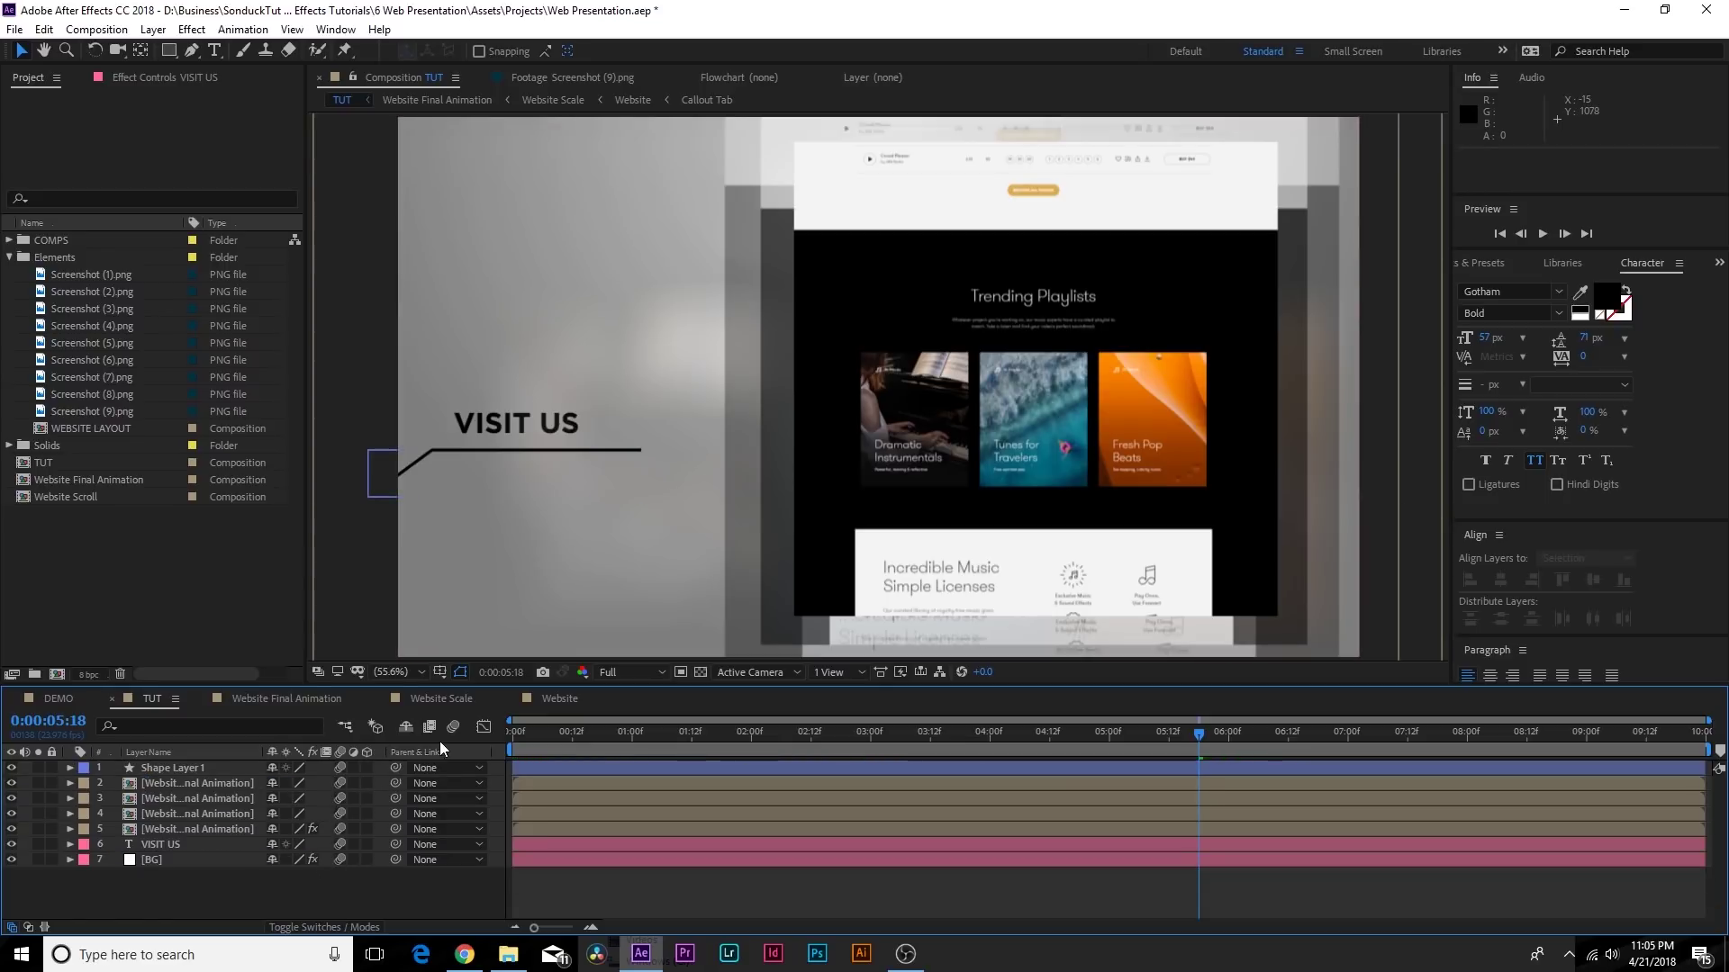
Step into Website Final Animation, Website Scale and Website comps, then return to TUT near 0:00:02:03
double_click(207, 799)
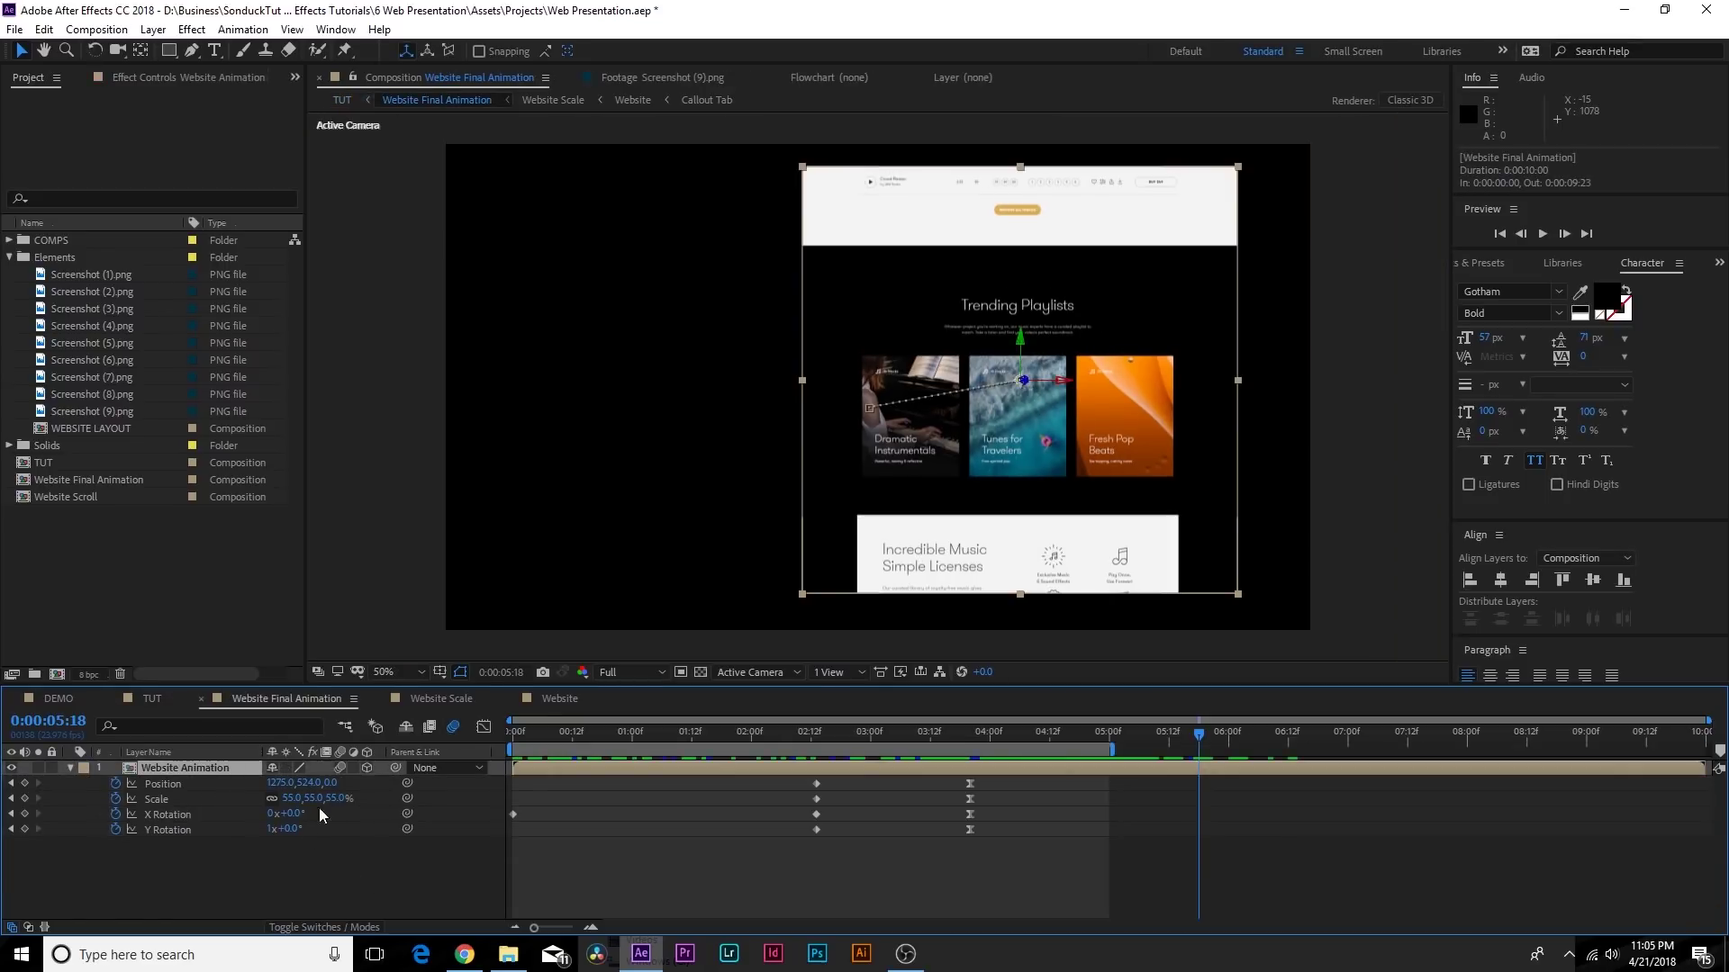
double_click(191, 774)
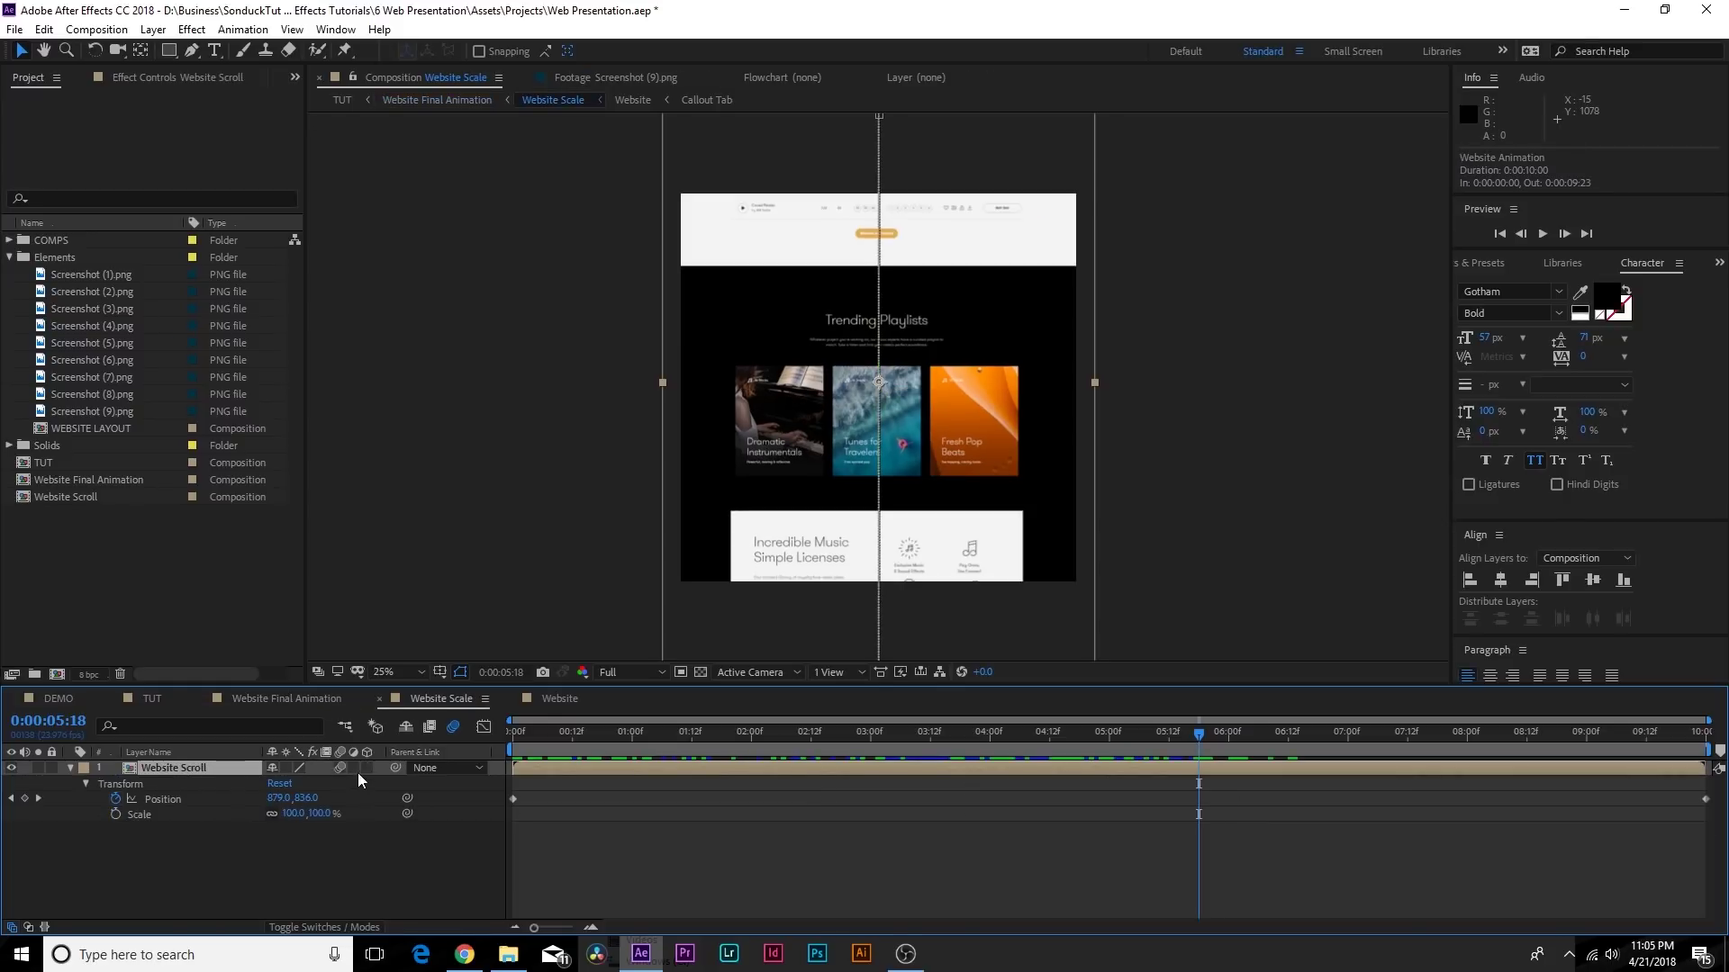
double_click(165, 770)
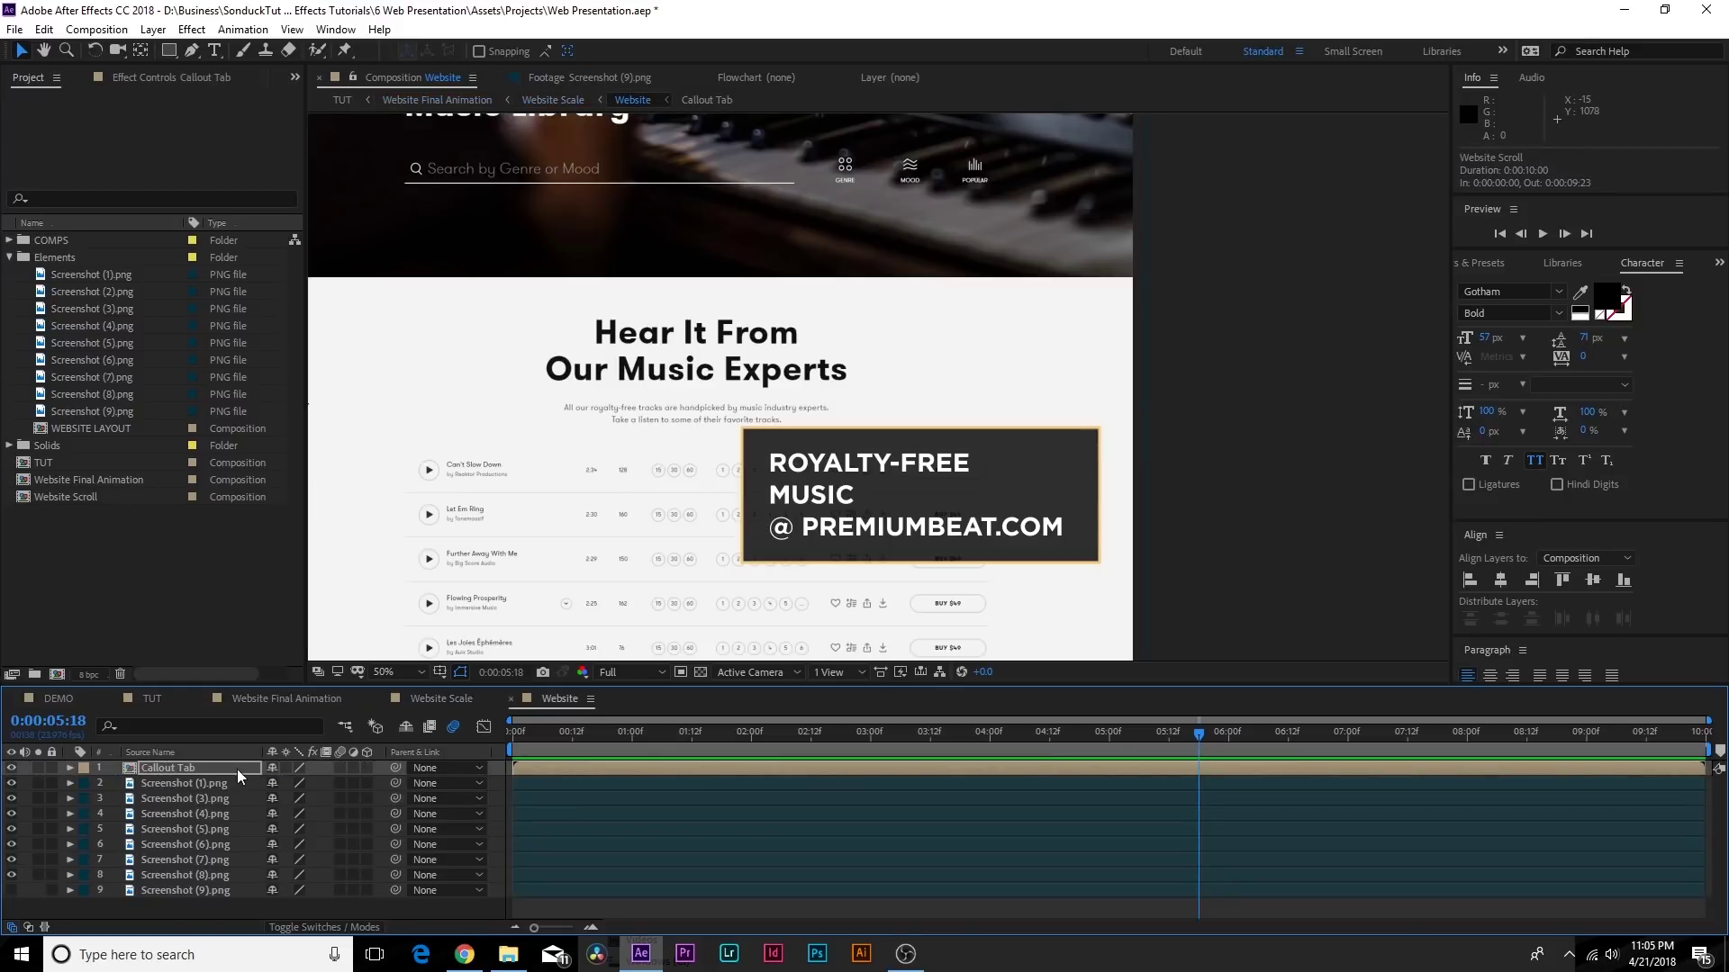
click(153, 699)
drag(535, 743, 810, 767)
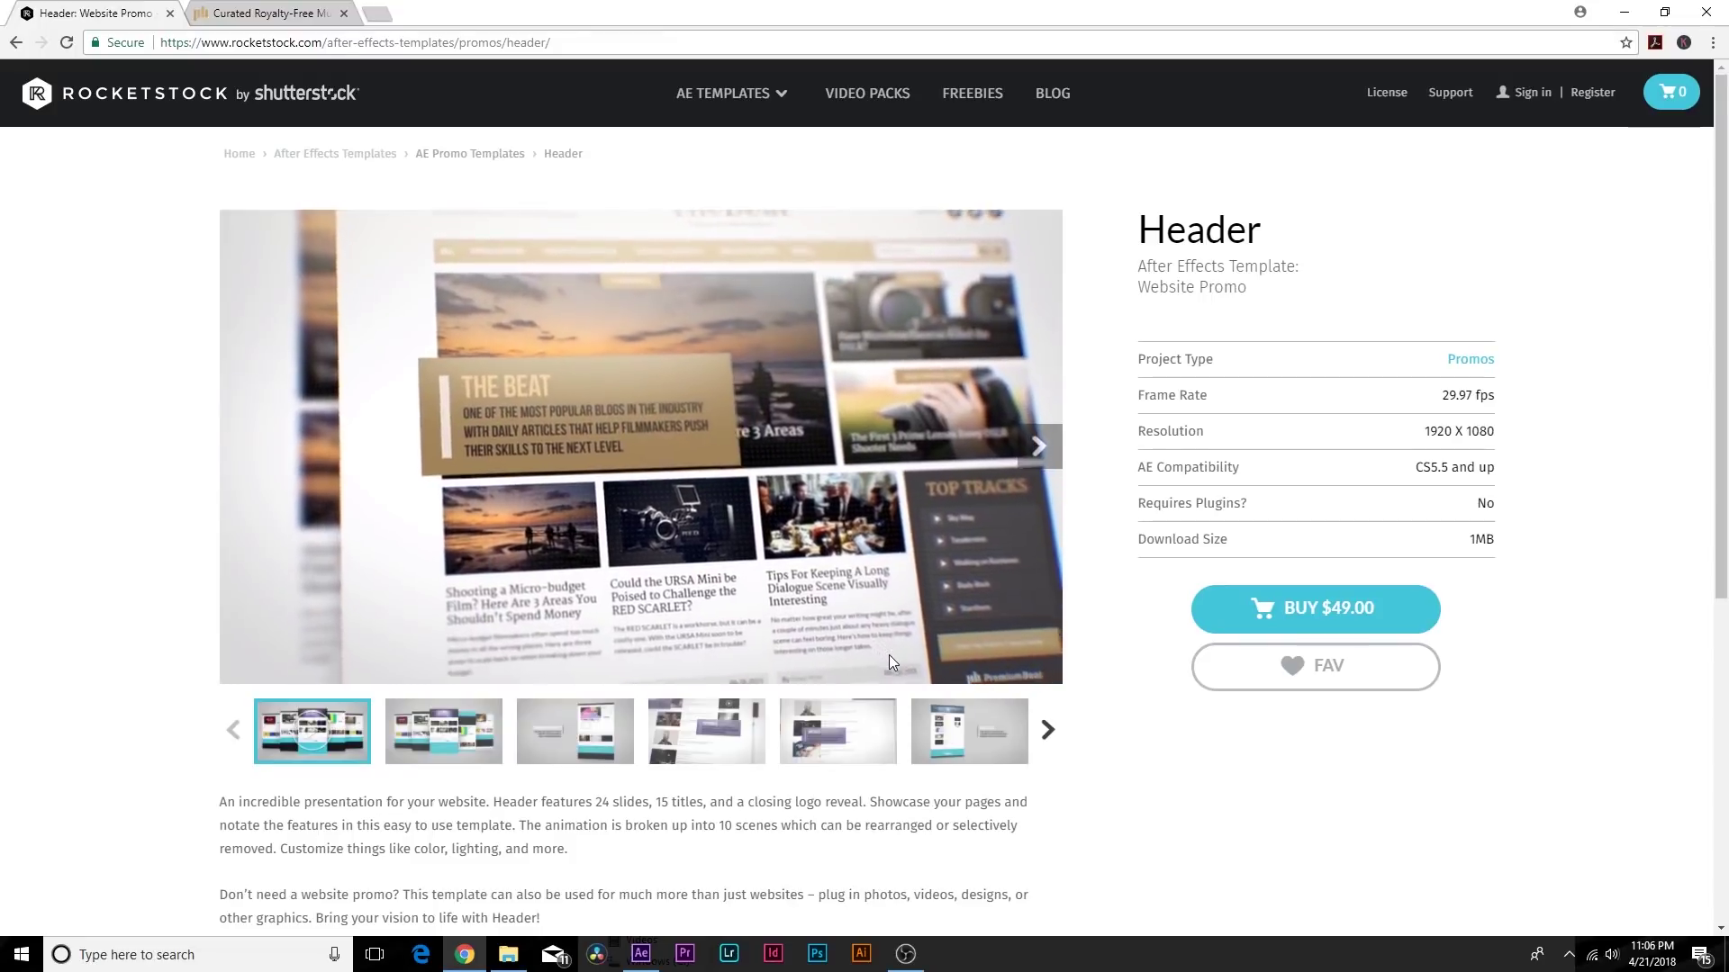
Leave the RocketStock Header template preview for the PremiumBeat music listing
key(alt+Tab)
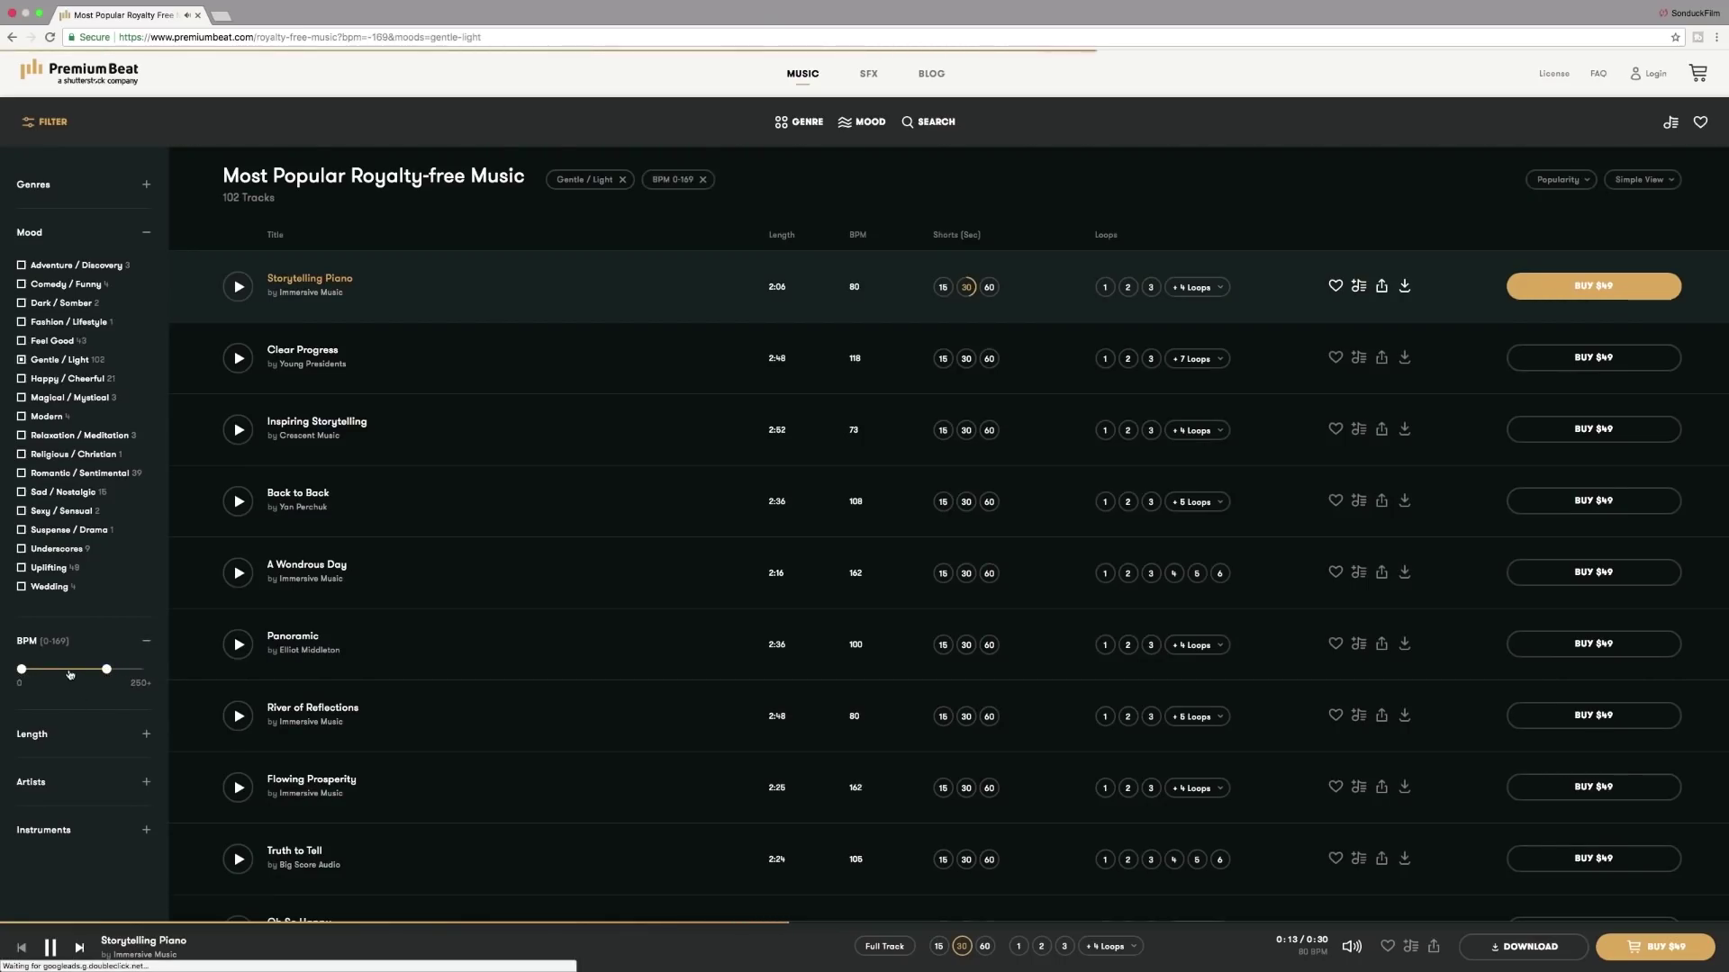
Limit the tracks to 97–169 BPM and expand the Length and Artists filters
click(61, 734)
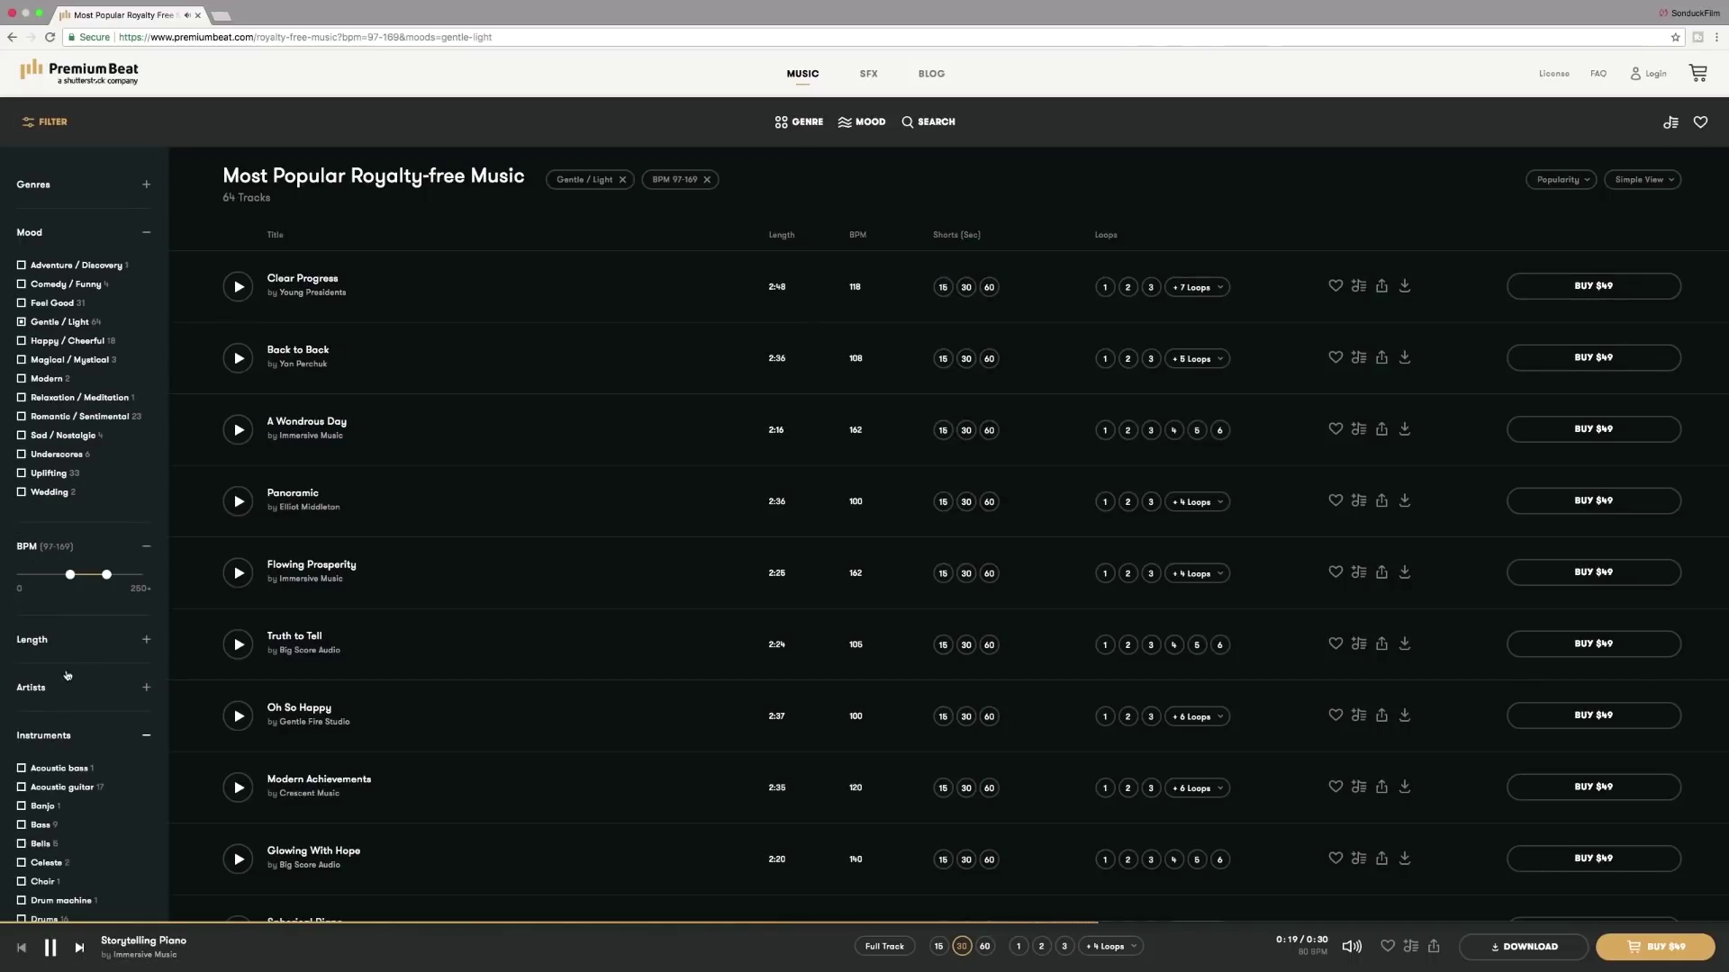
click(108, 640)
click(80, 744)
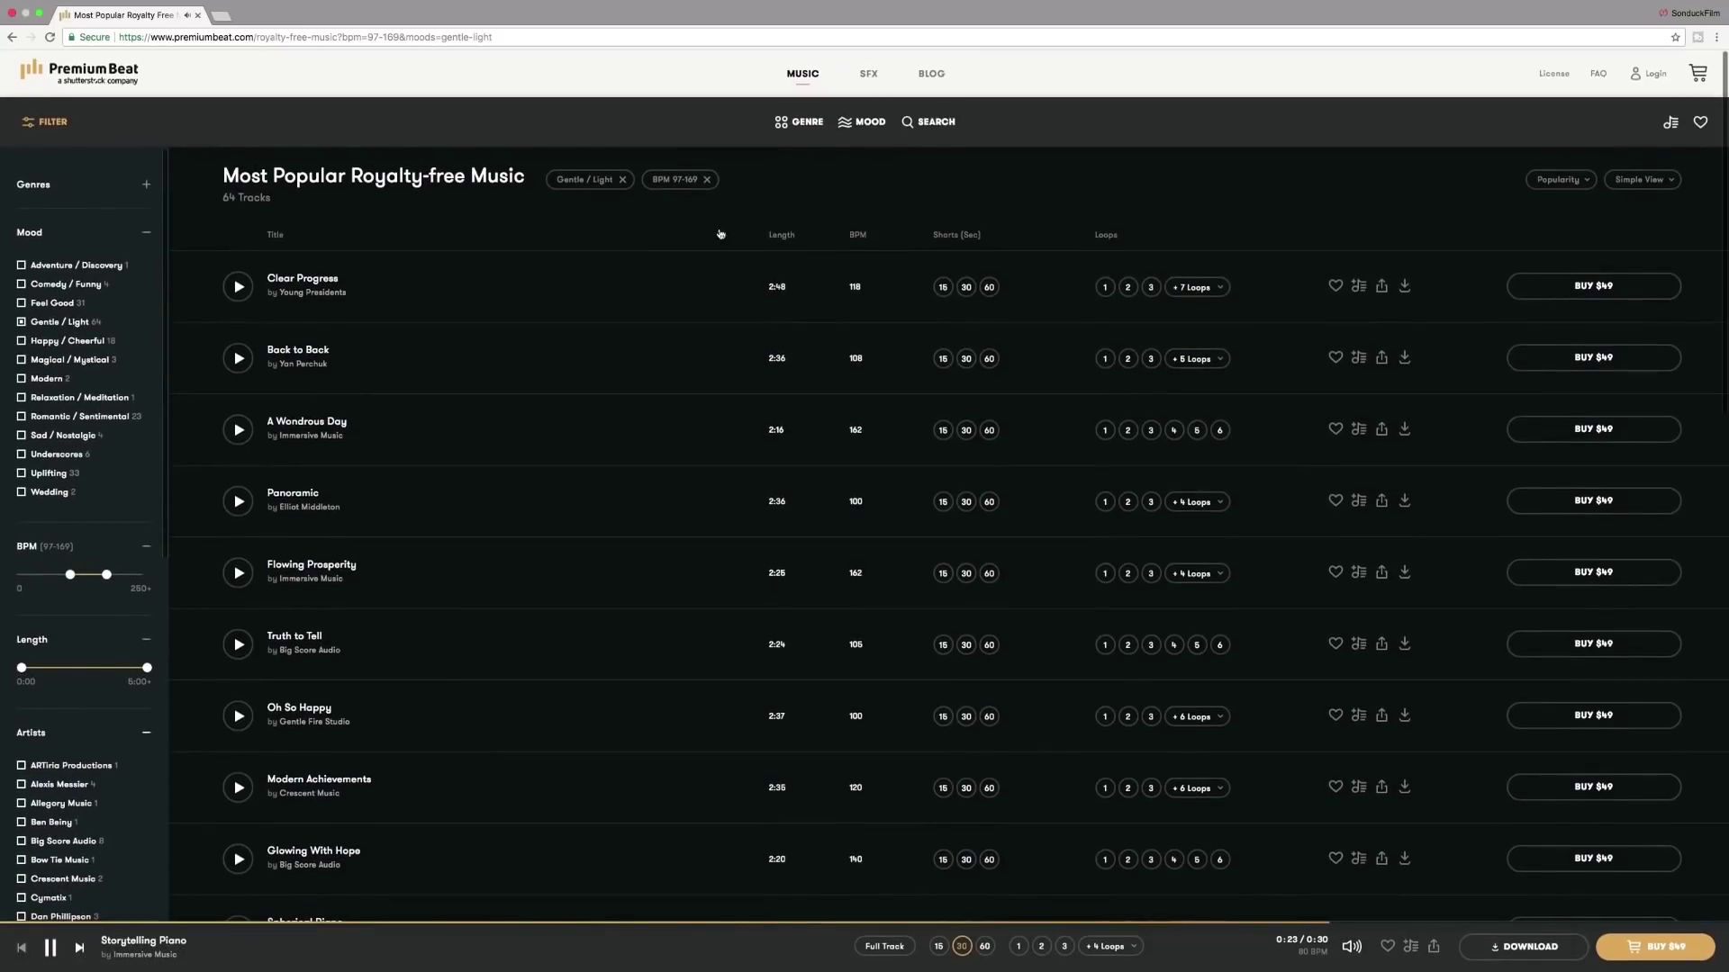
Open the mood search and browse the Dark / Somber mood
click(932, 123)
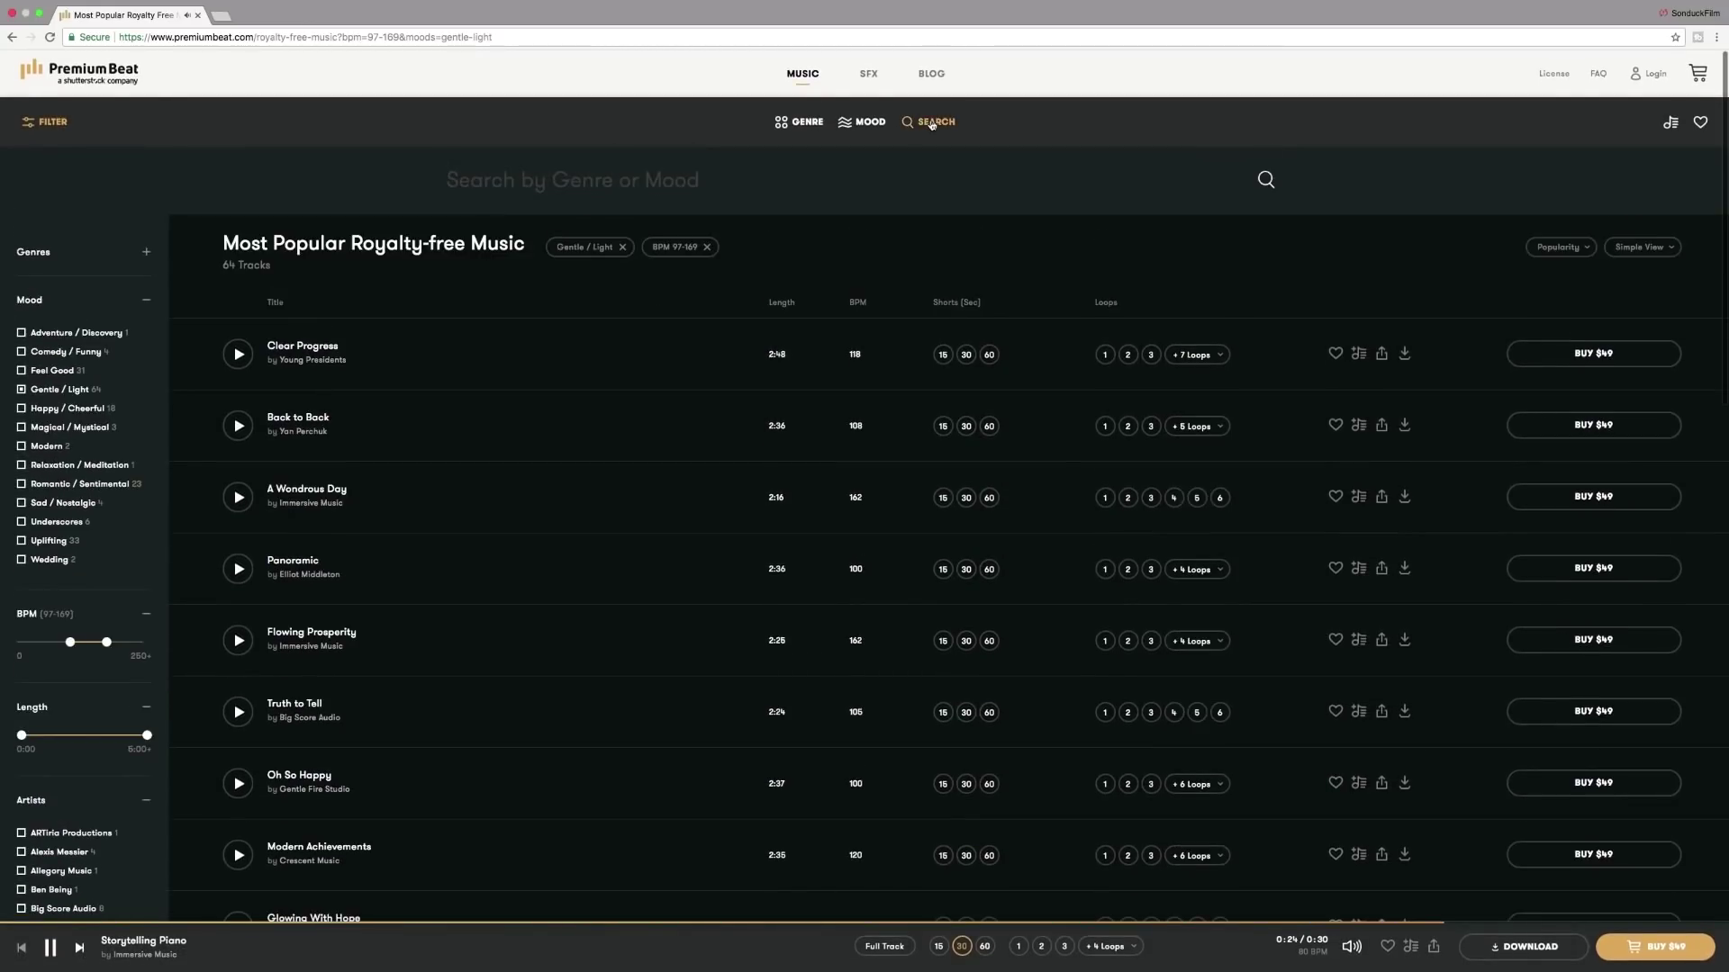
click(870, 122)
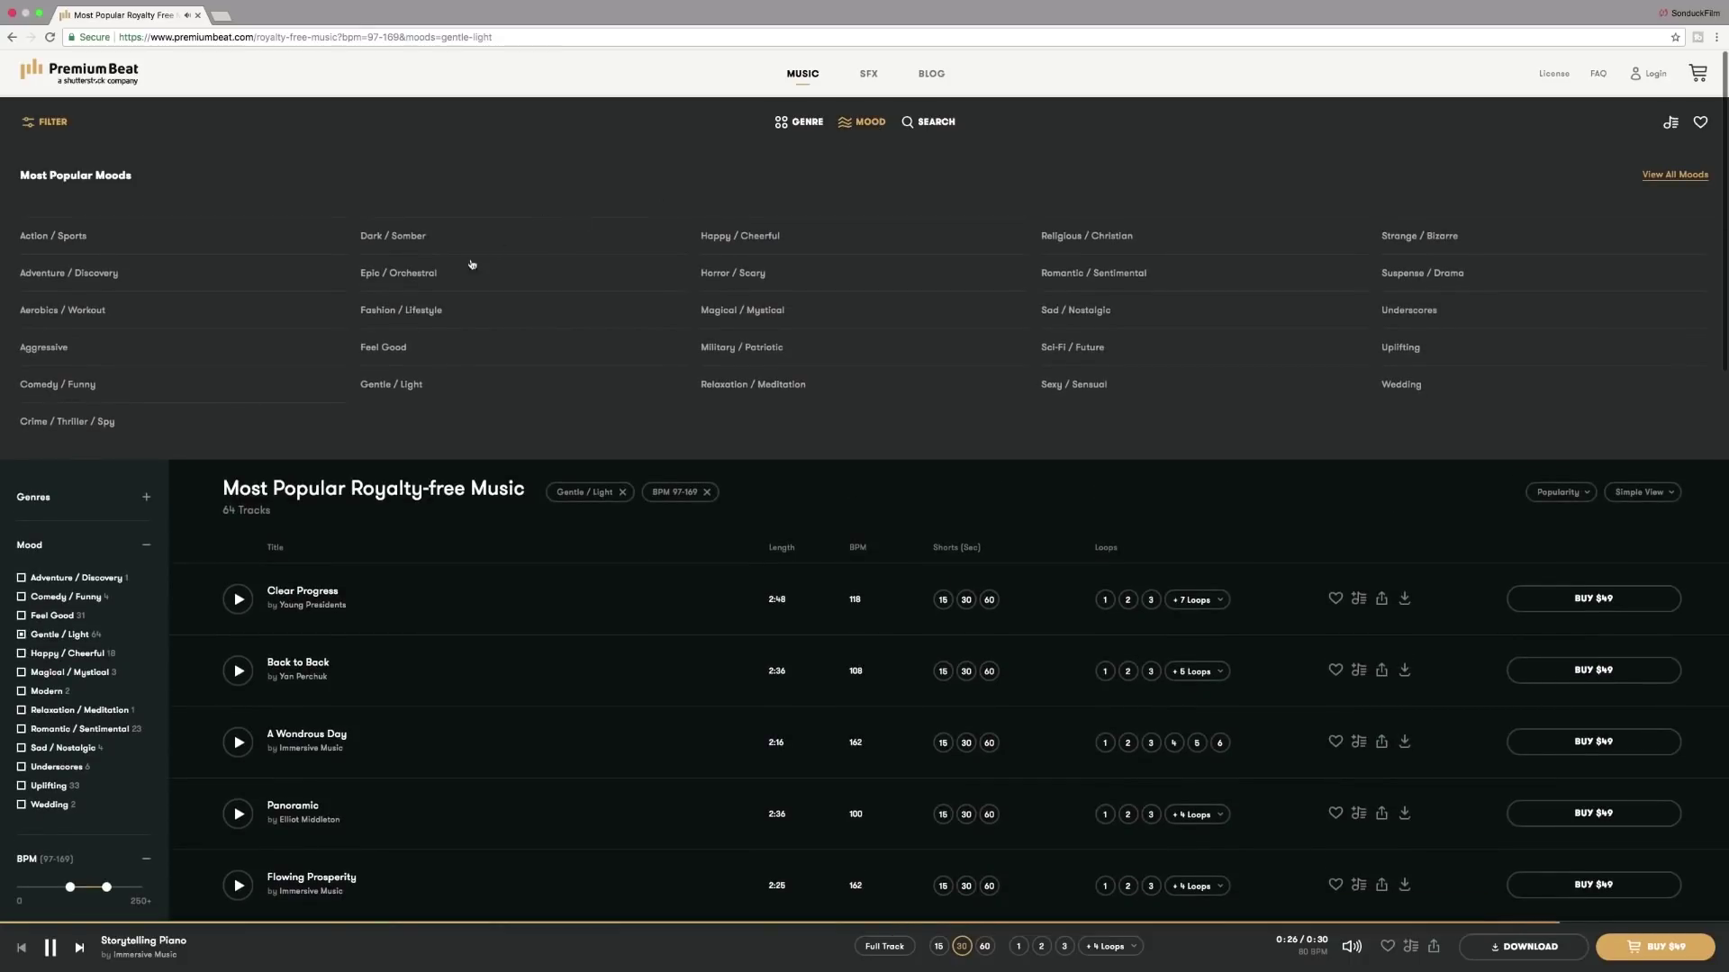
click(392, 239)
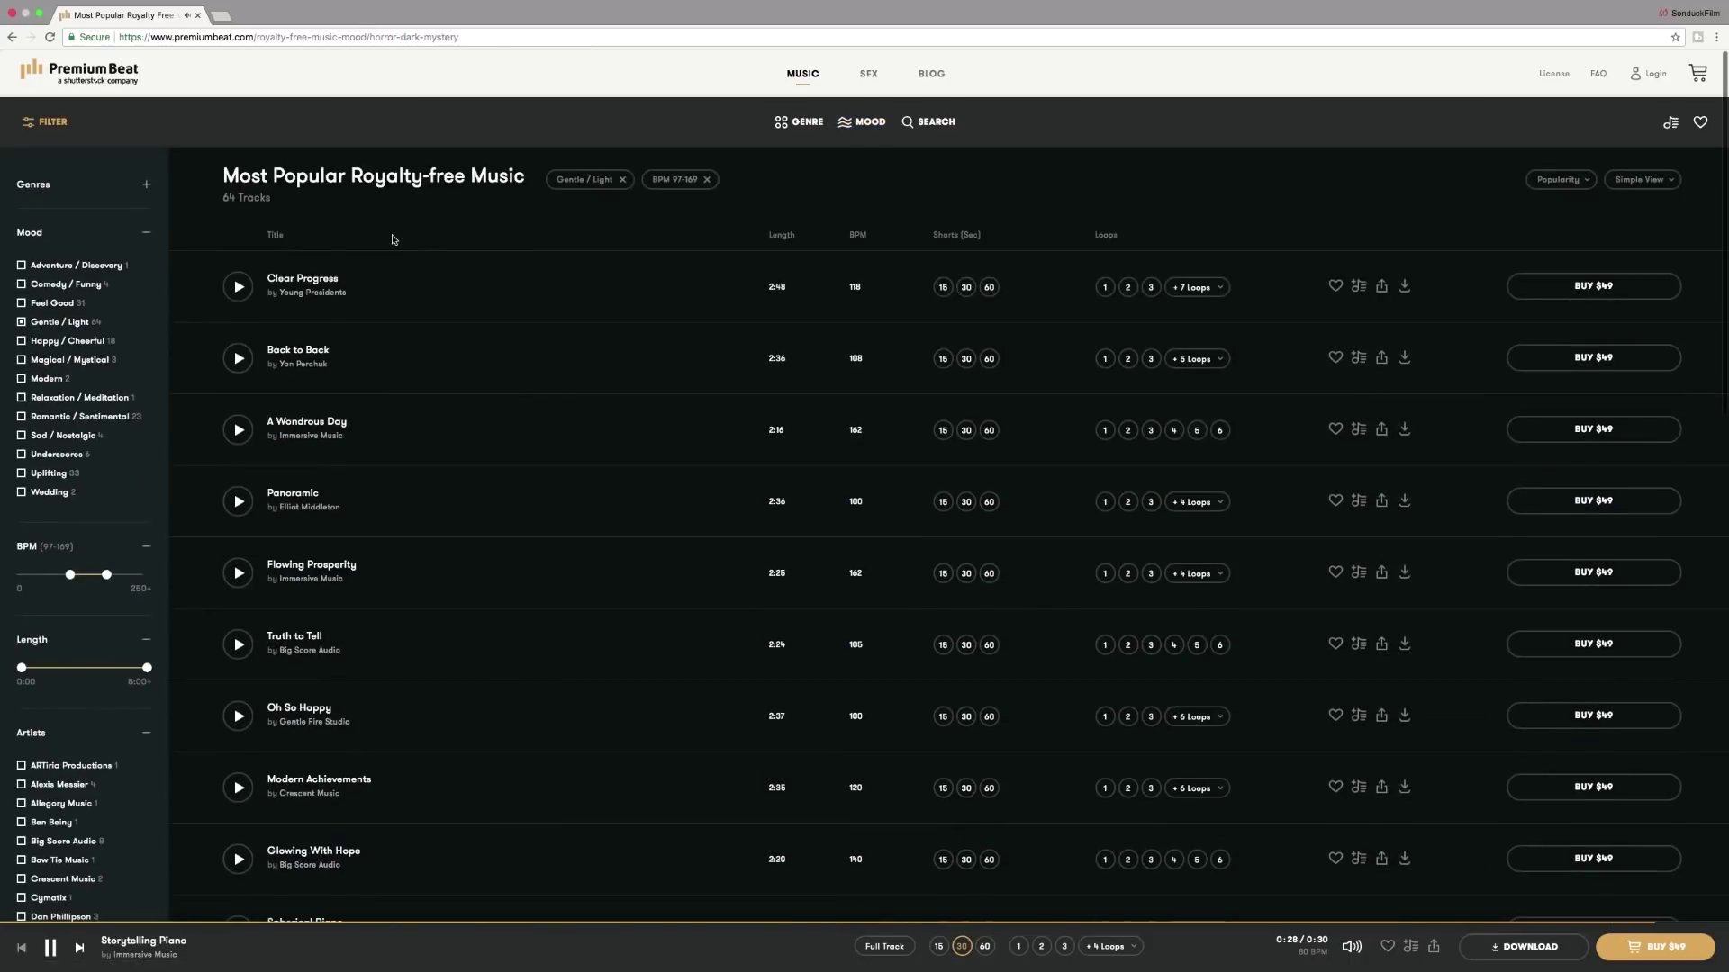